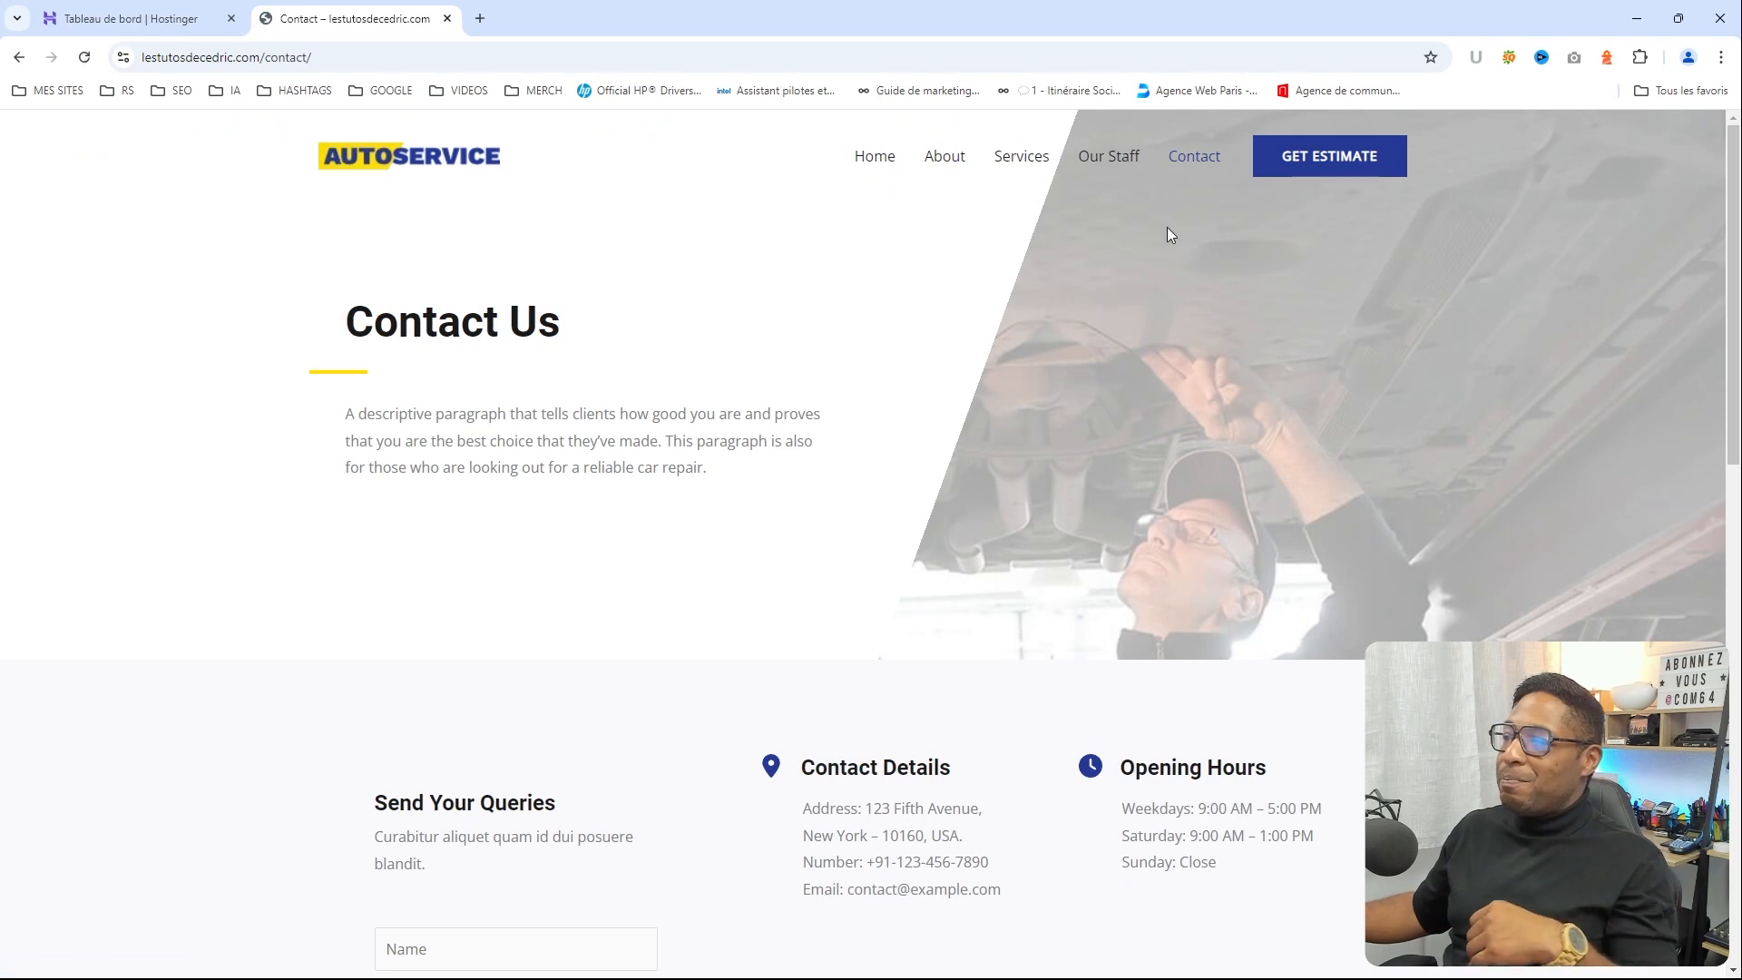
Return to the site's home page, then switch to the Hostinger dashboard tab.
left_click(884, 168)
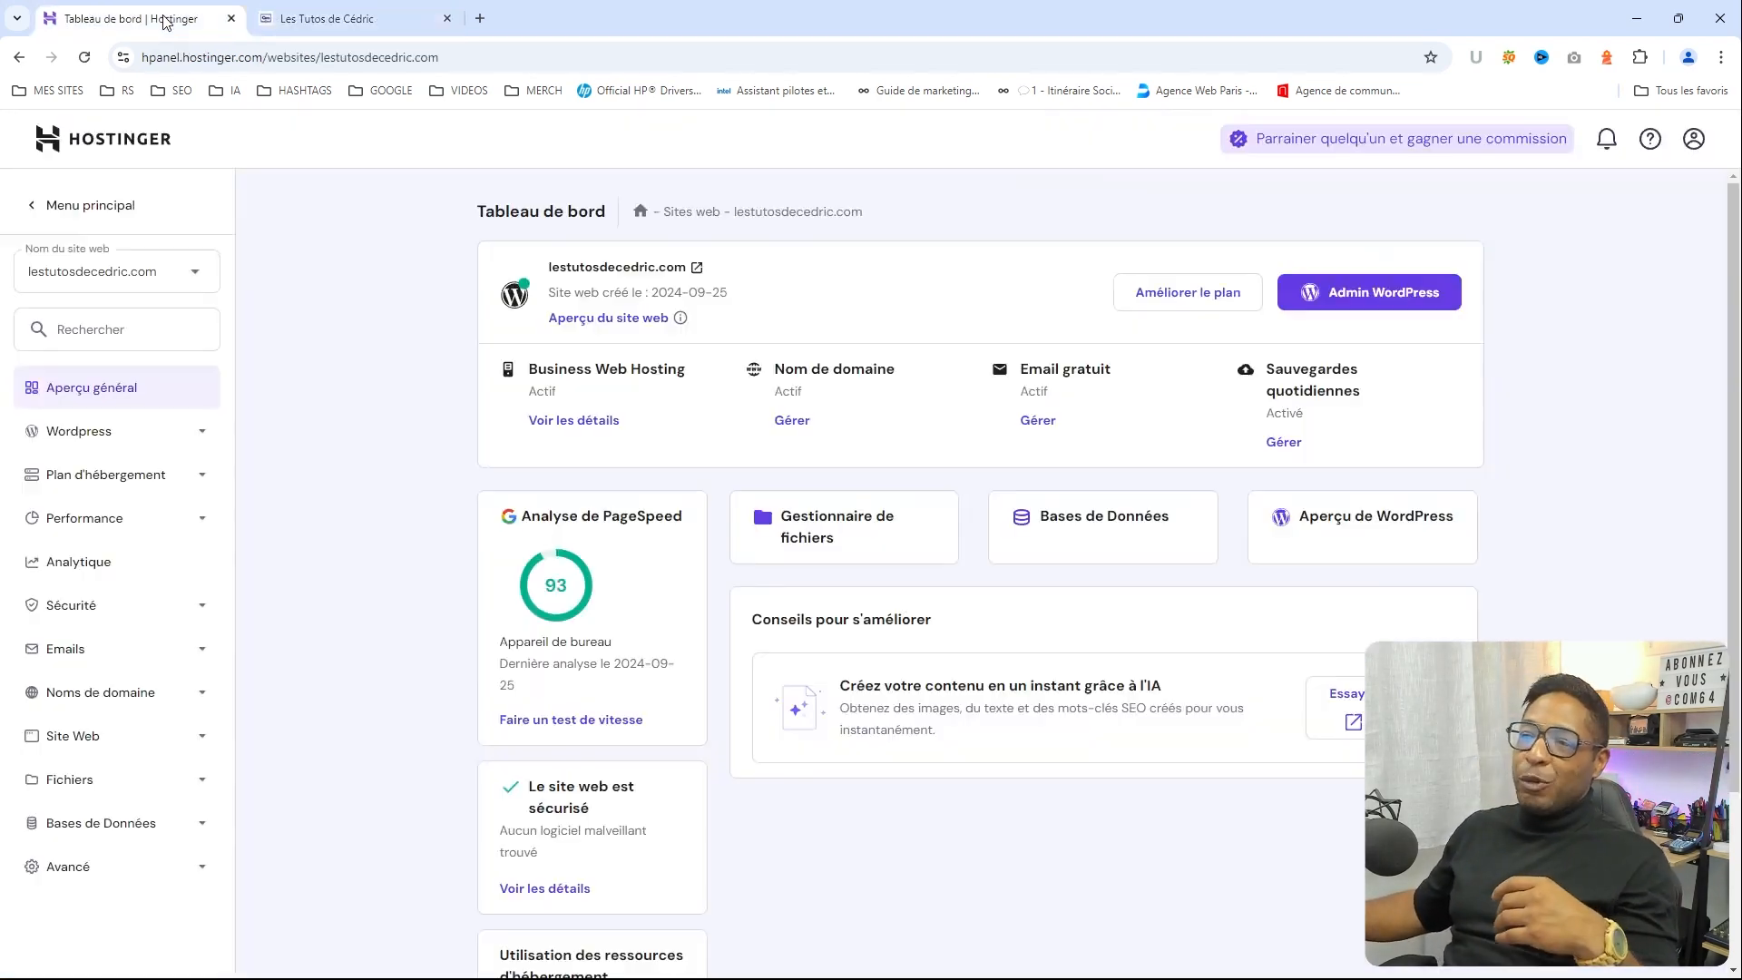
left_click(161, 20)
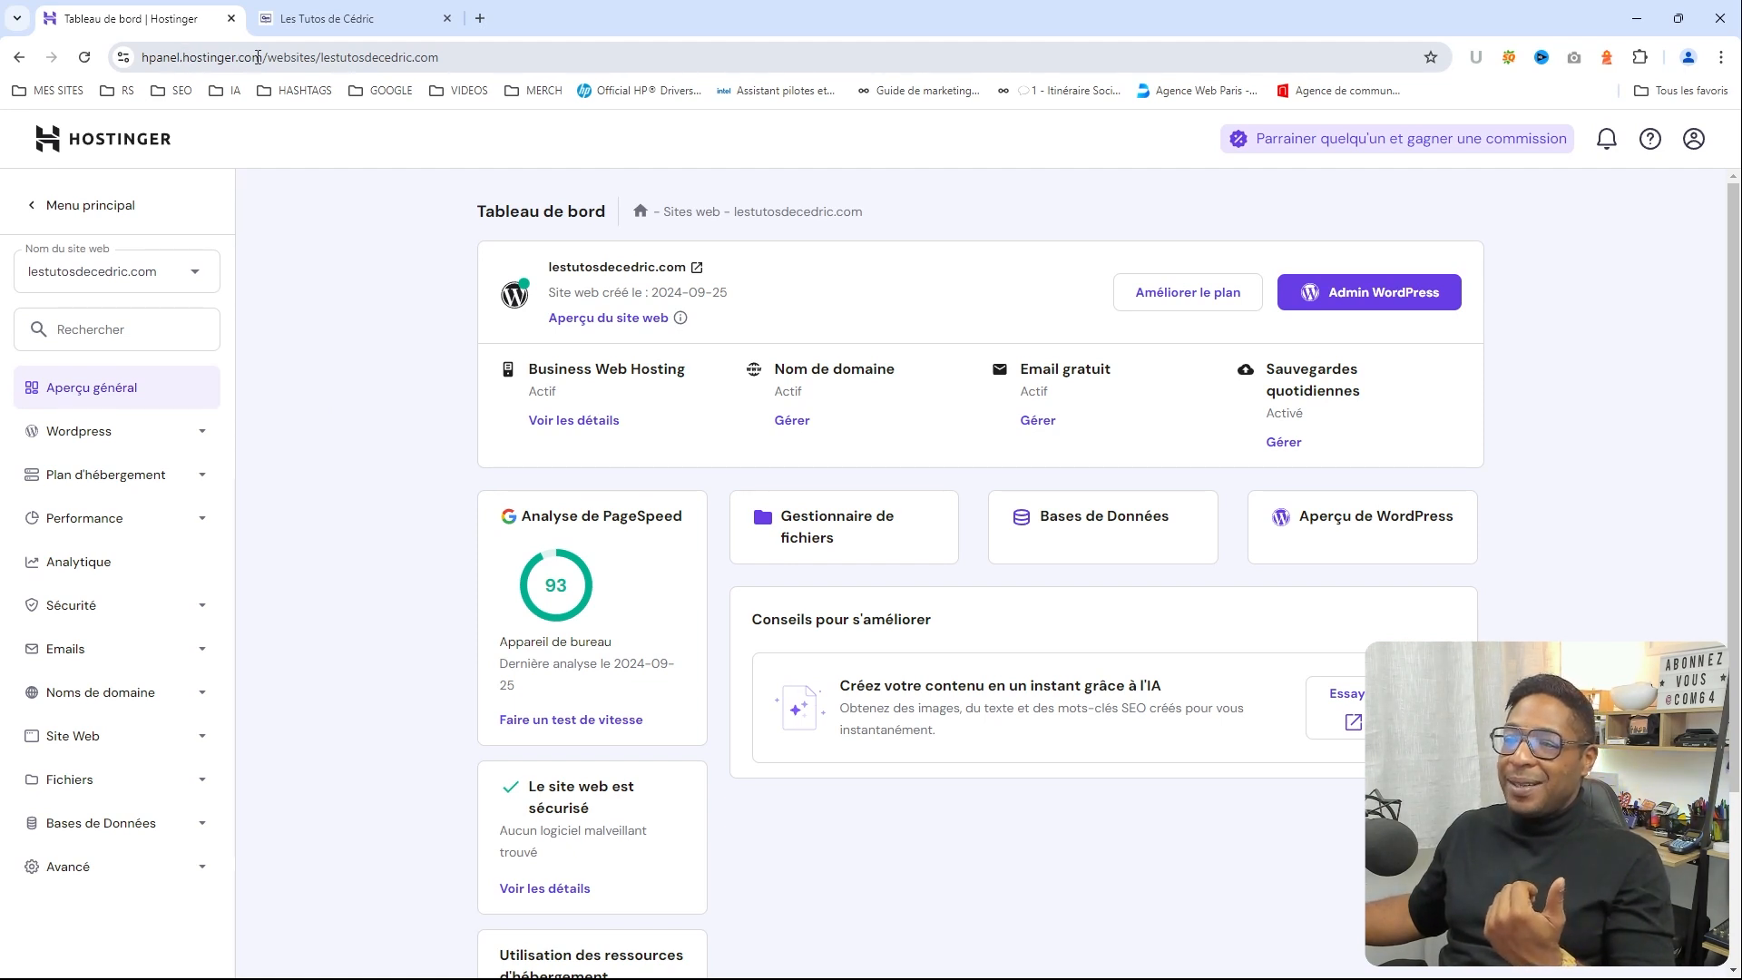
left_click_drag(264, 60, 184, 60)
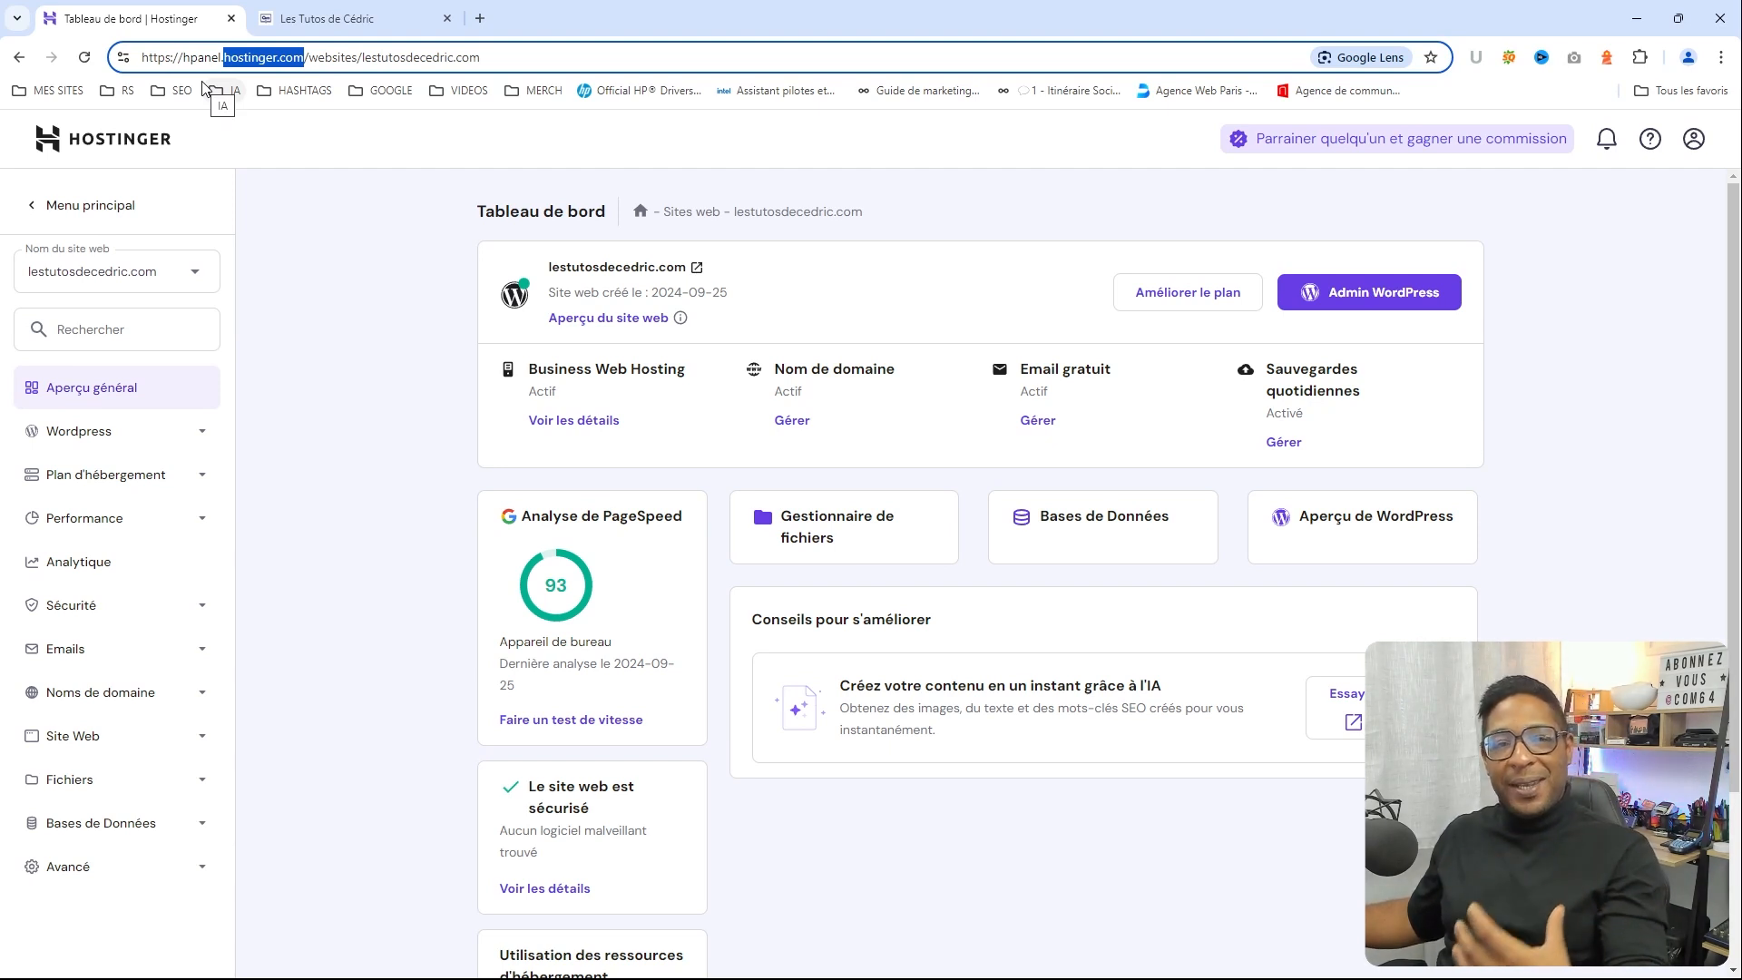
left_click_drag(223, 57, 183, 57)
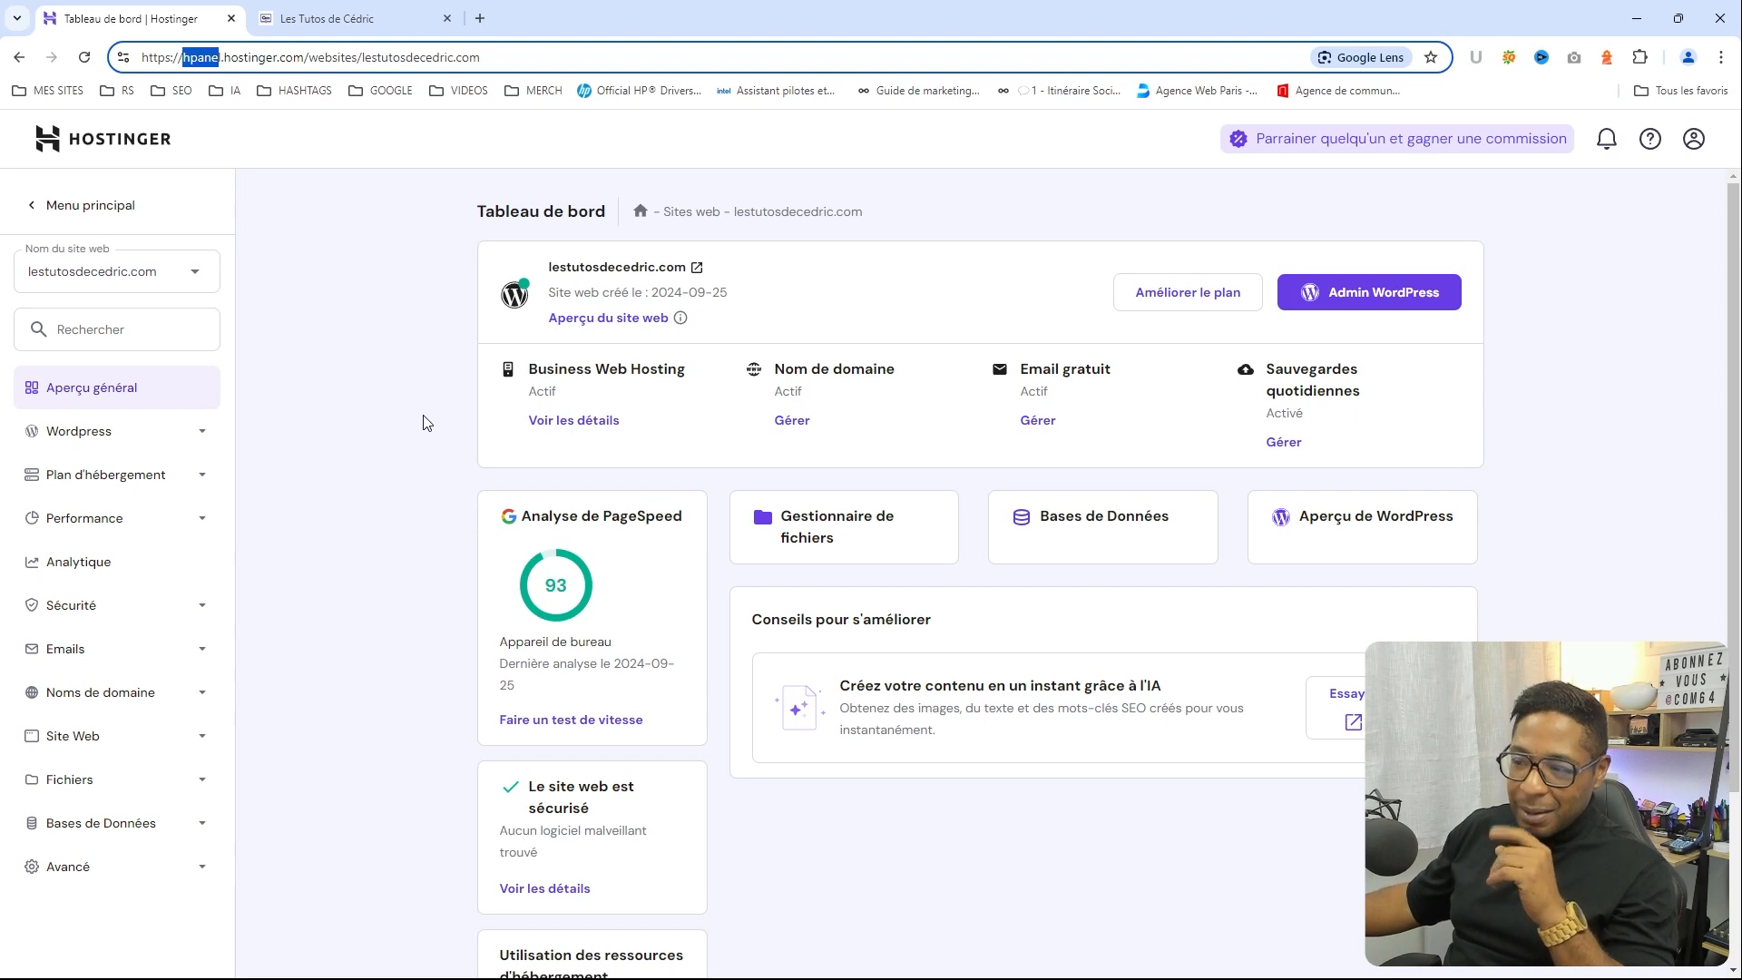
Open Sous-domaines under Noms de domaine and enter 'formations' as the new subdomain name.
left_click(141, 703)
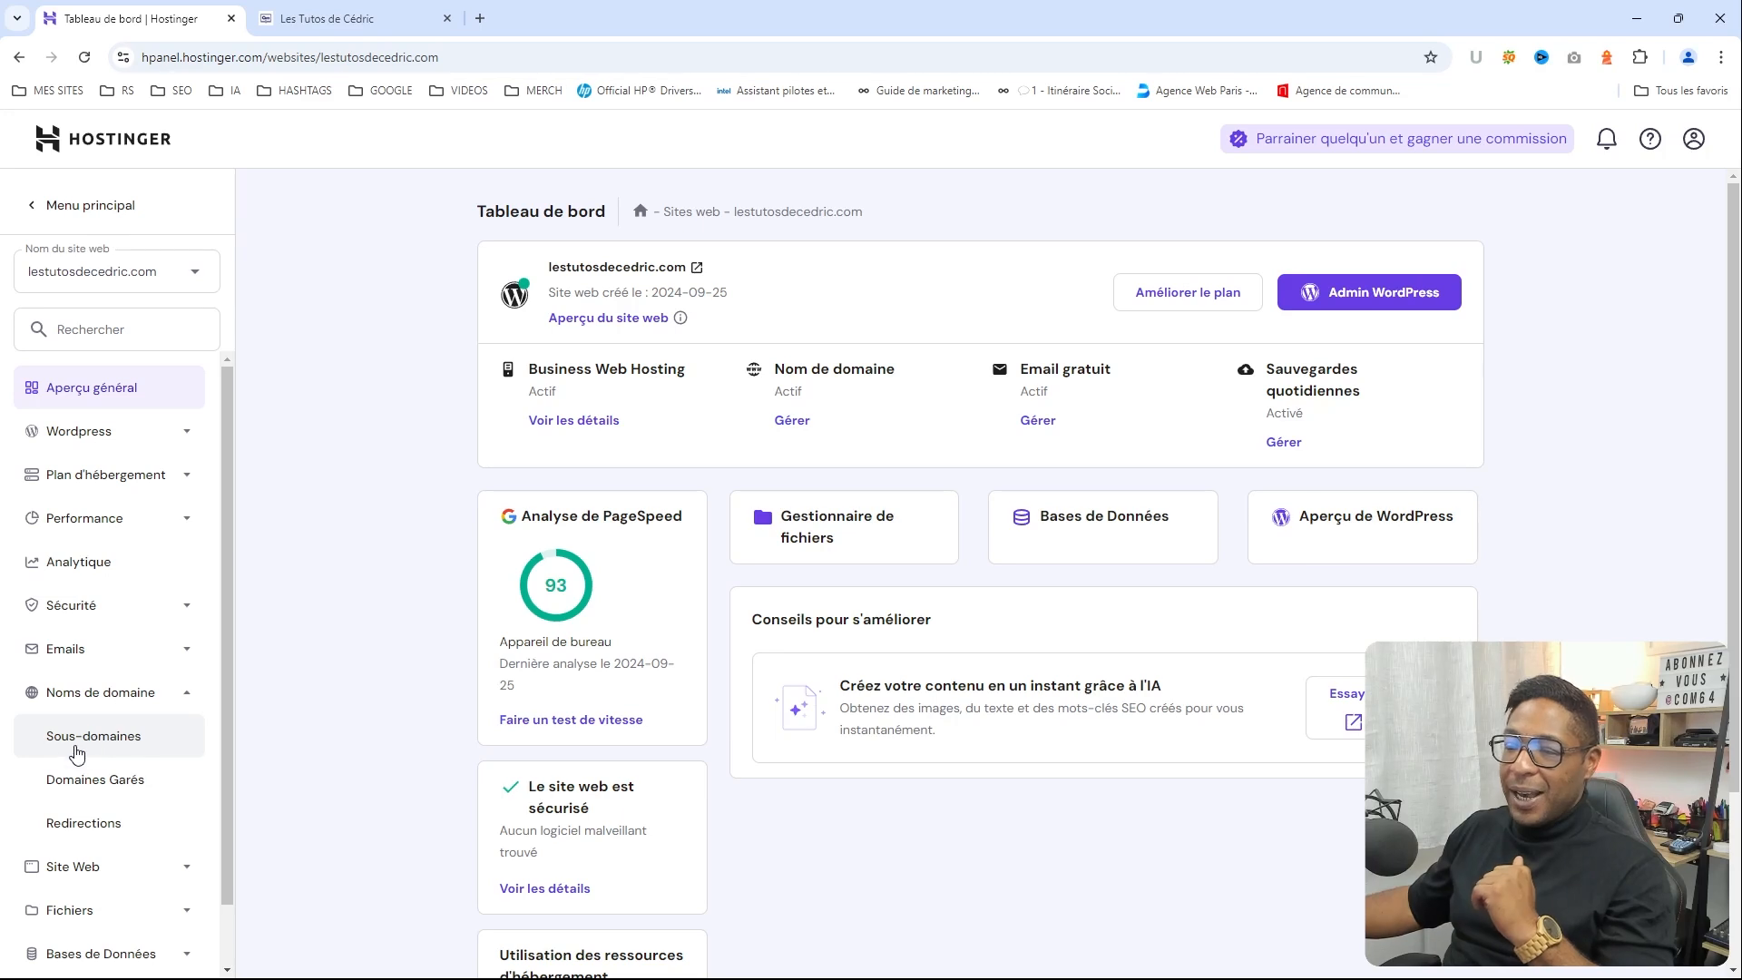
left_click(91, 740)
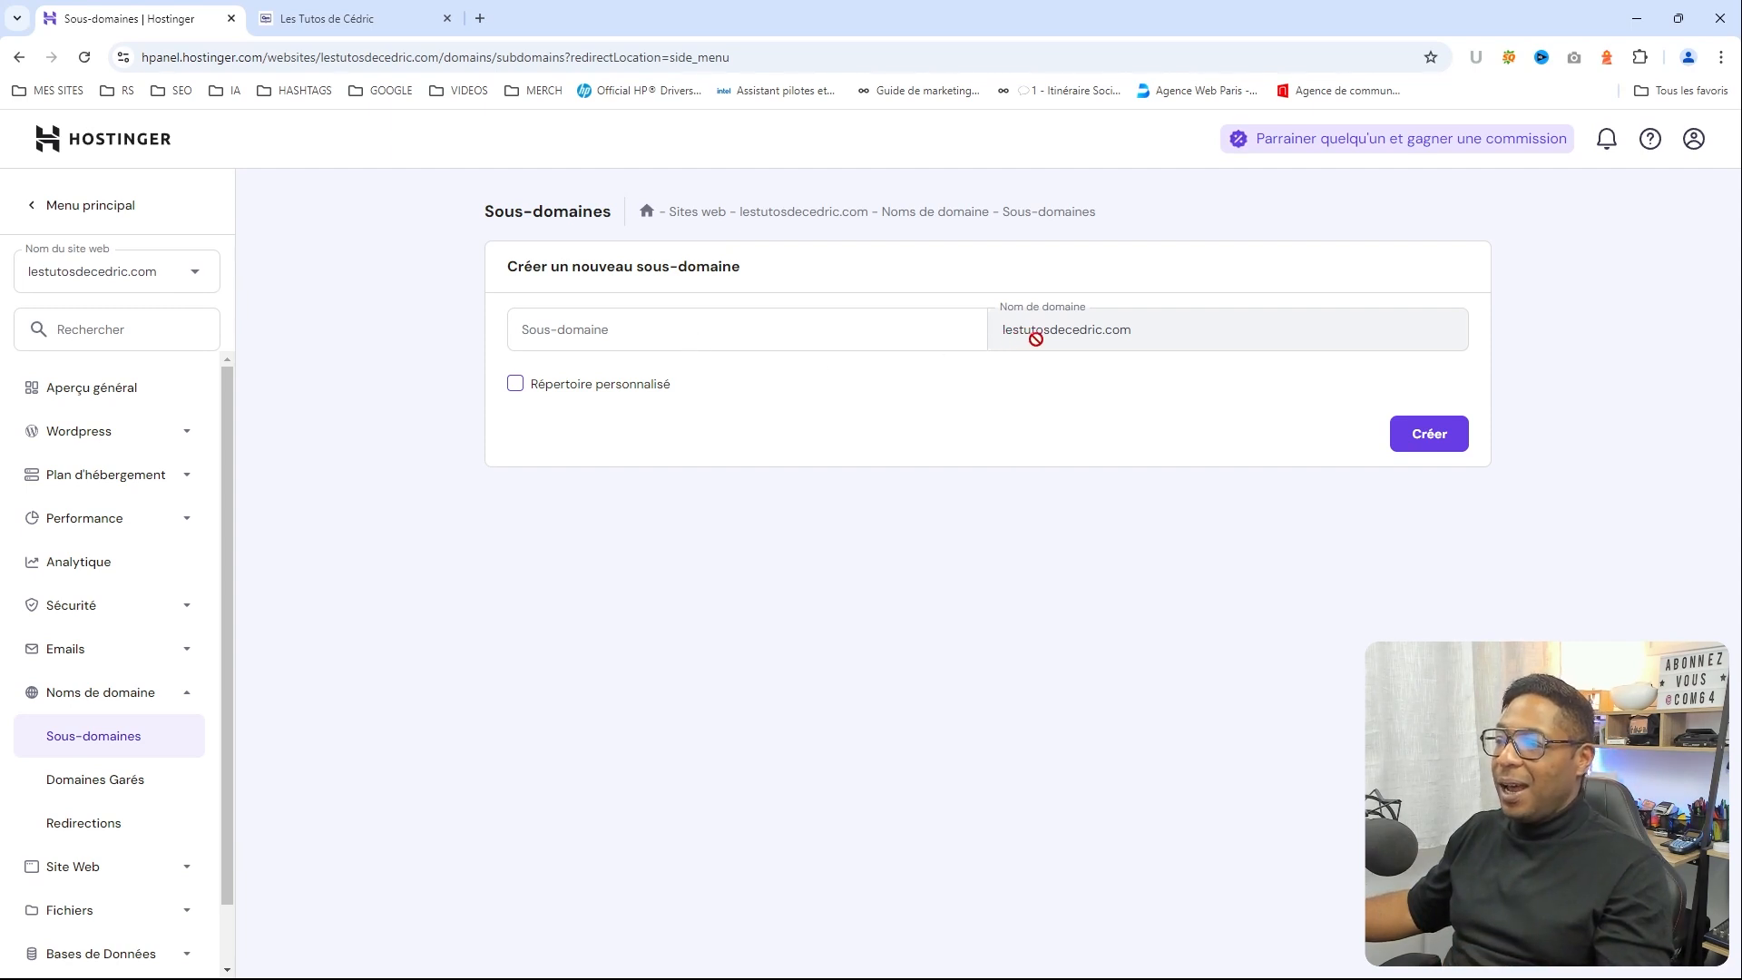
left_click(661, 333)
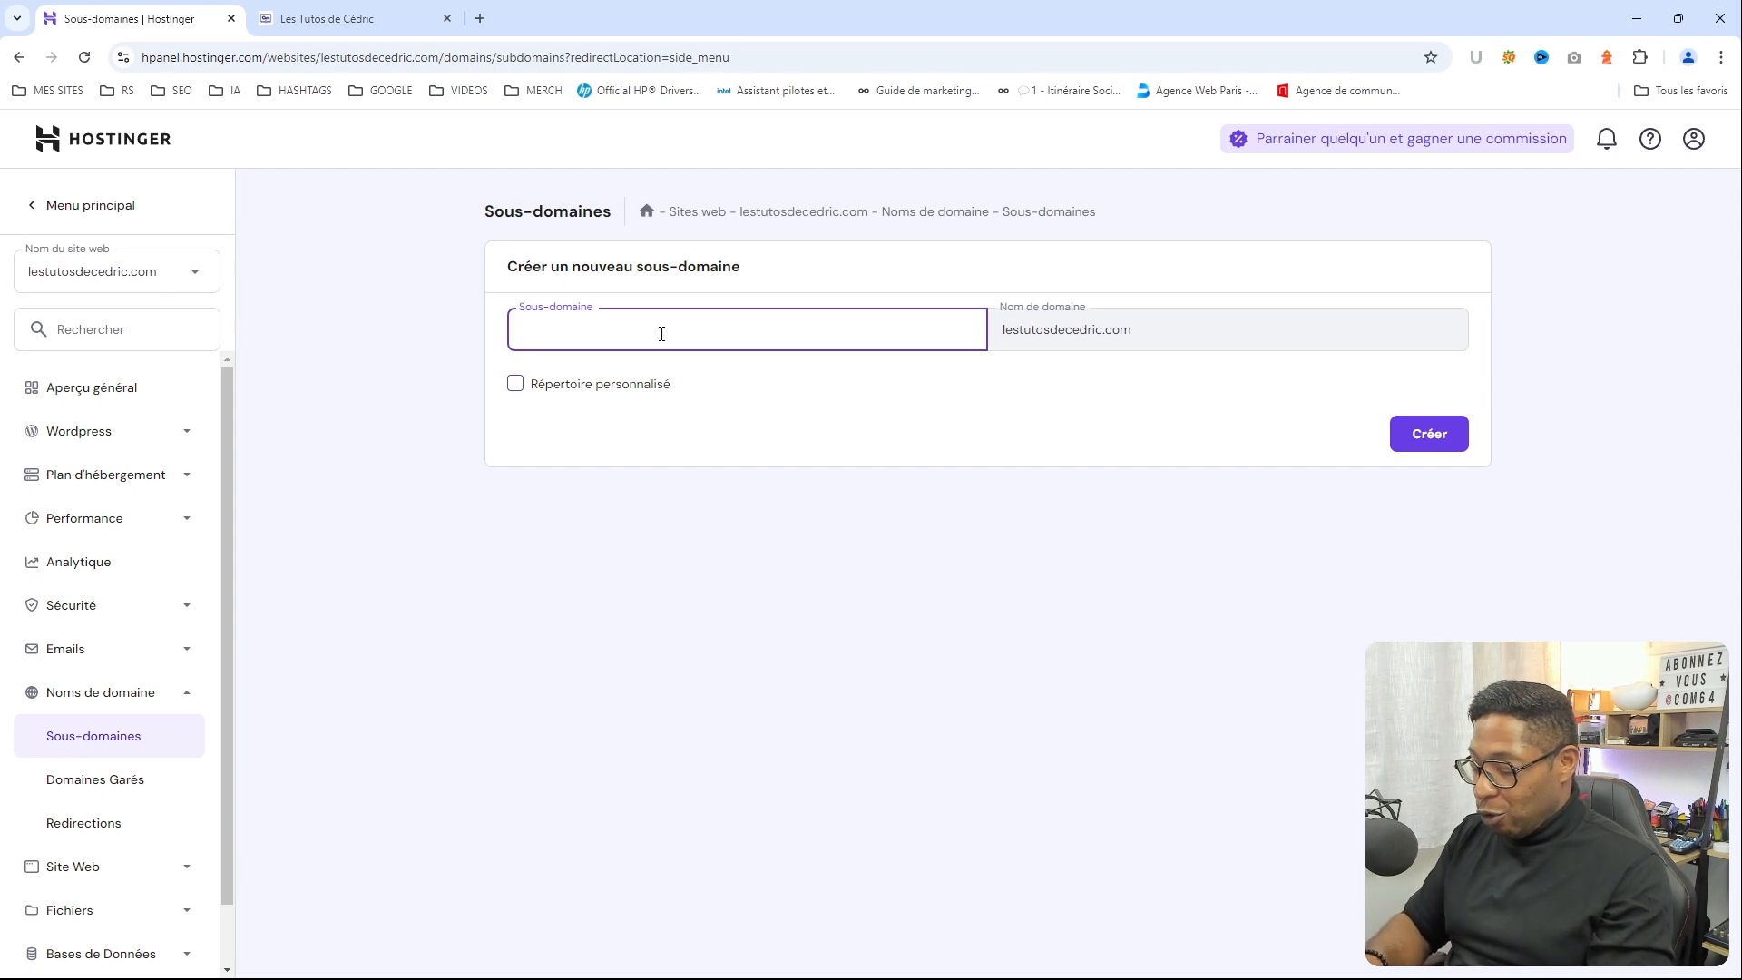
type("COURS")
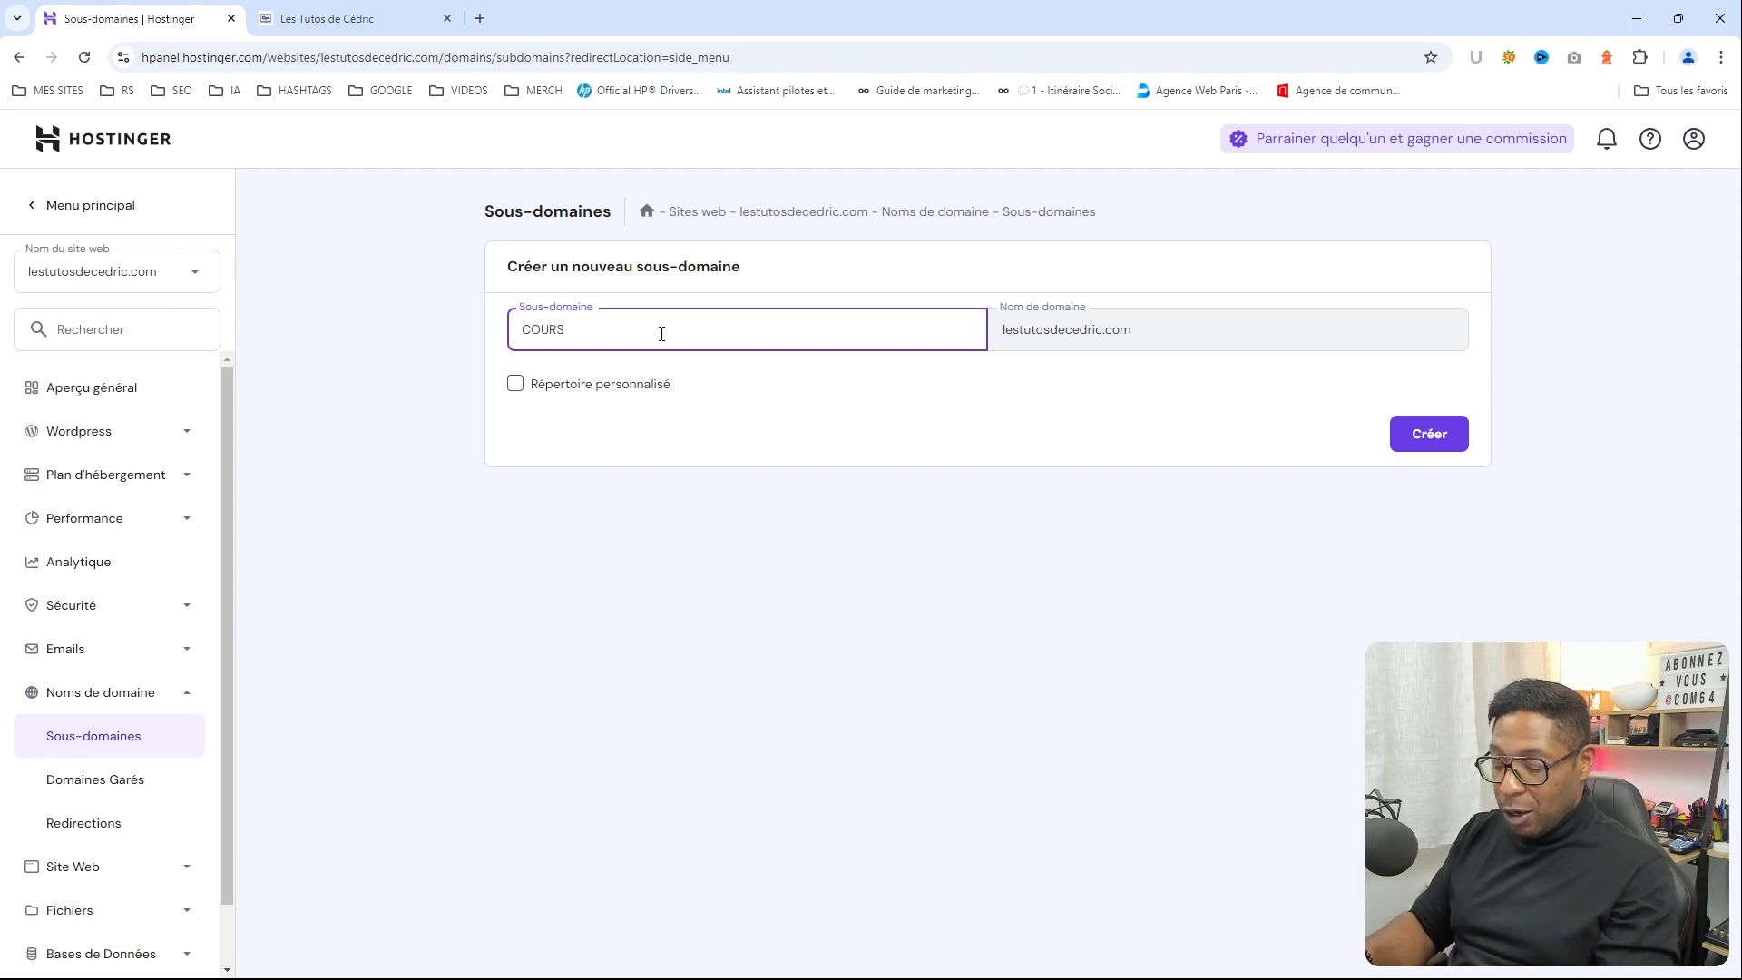
key("BackSpace")
key("BackSpace")
type("f")
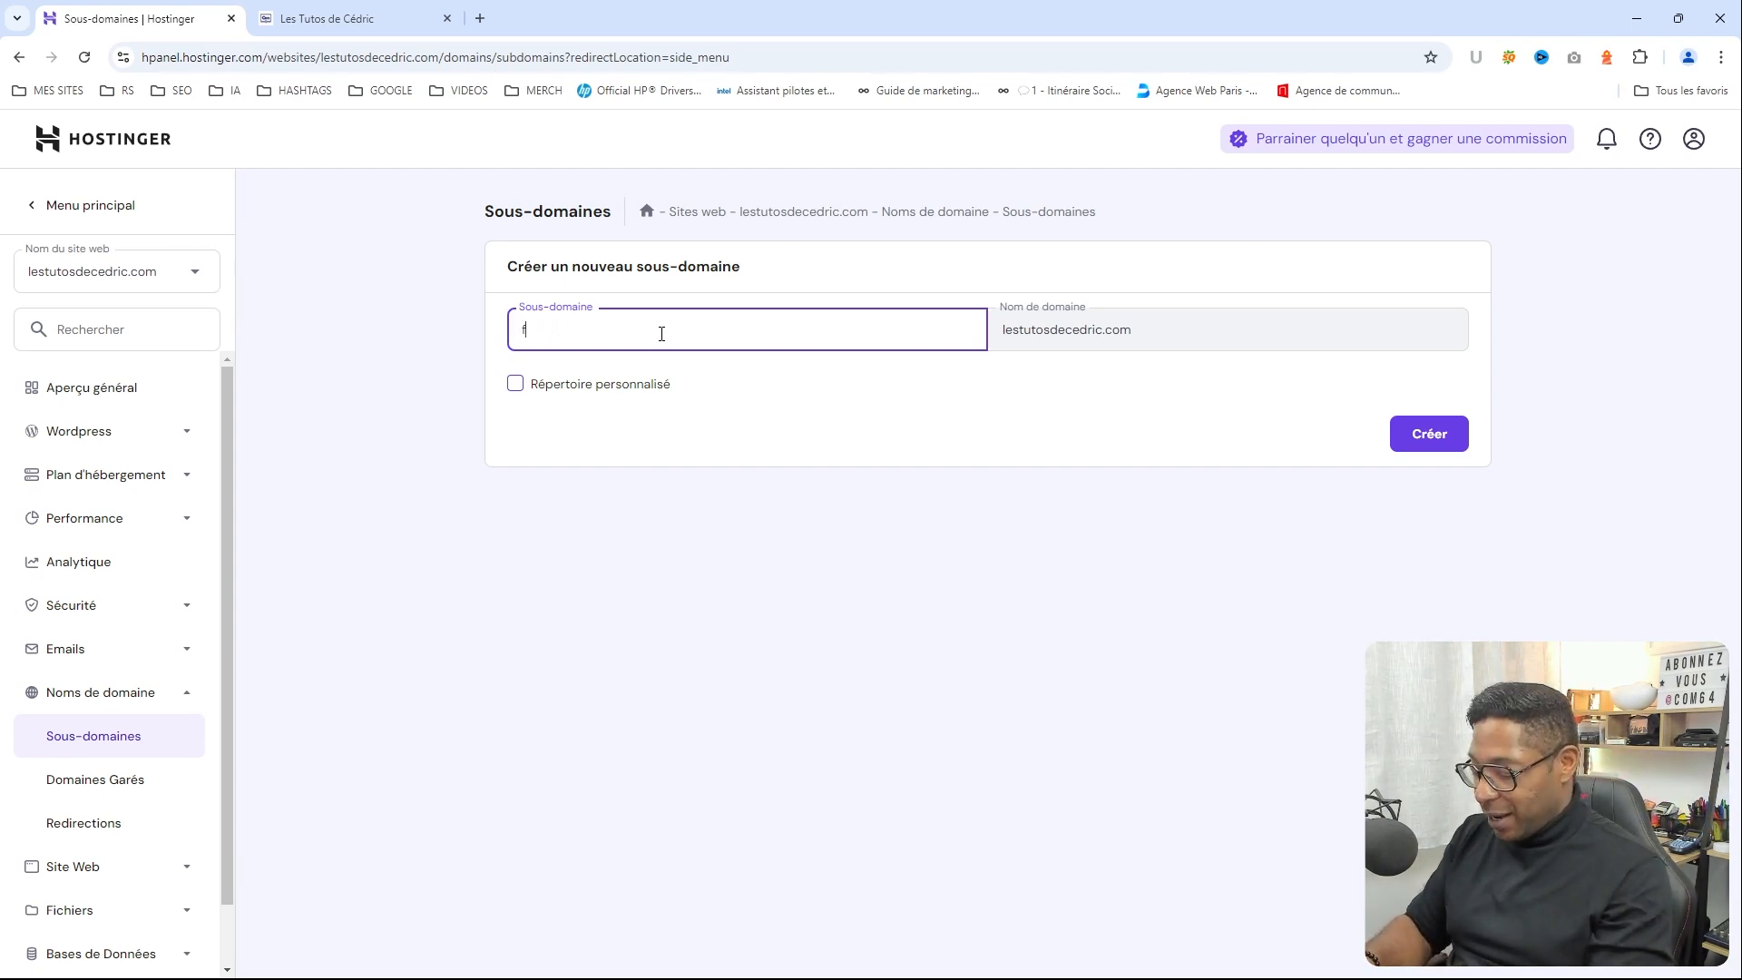
type("ormations")
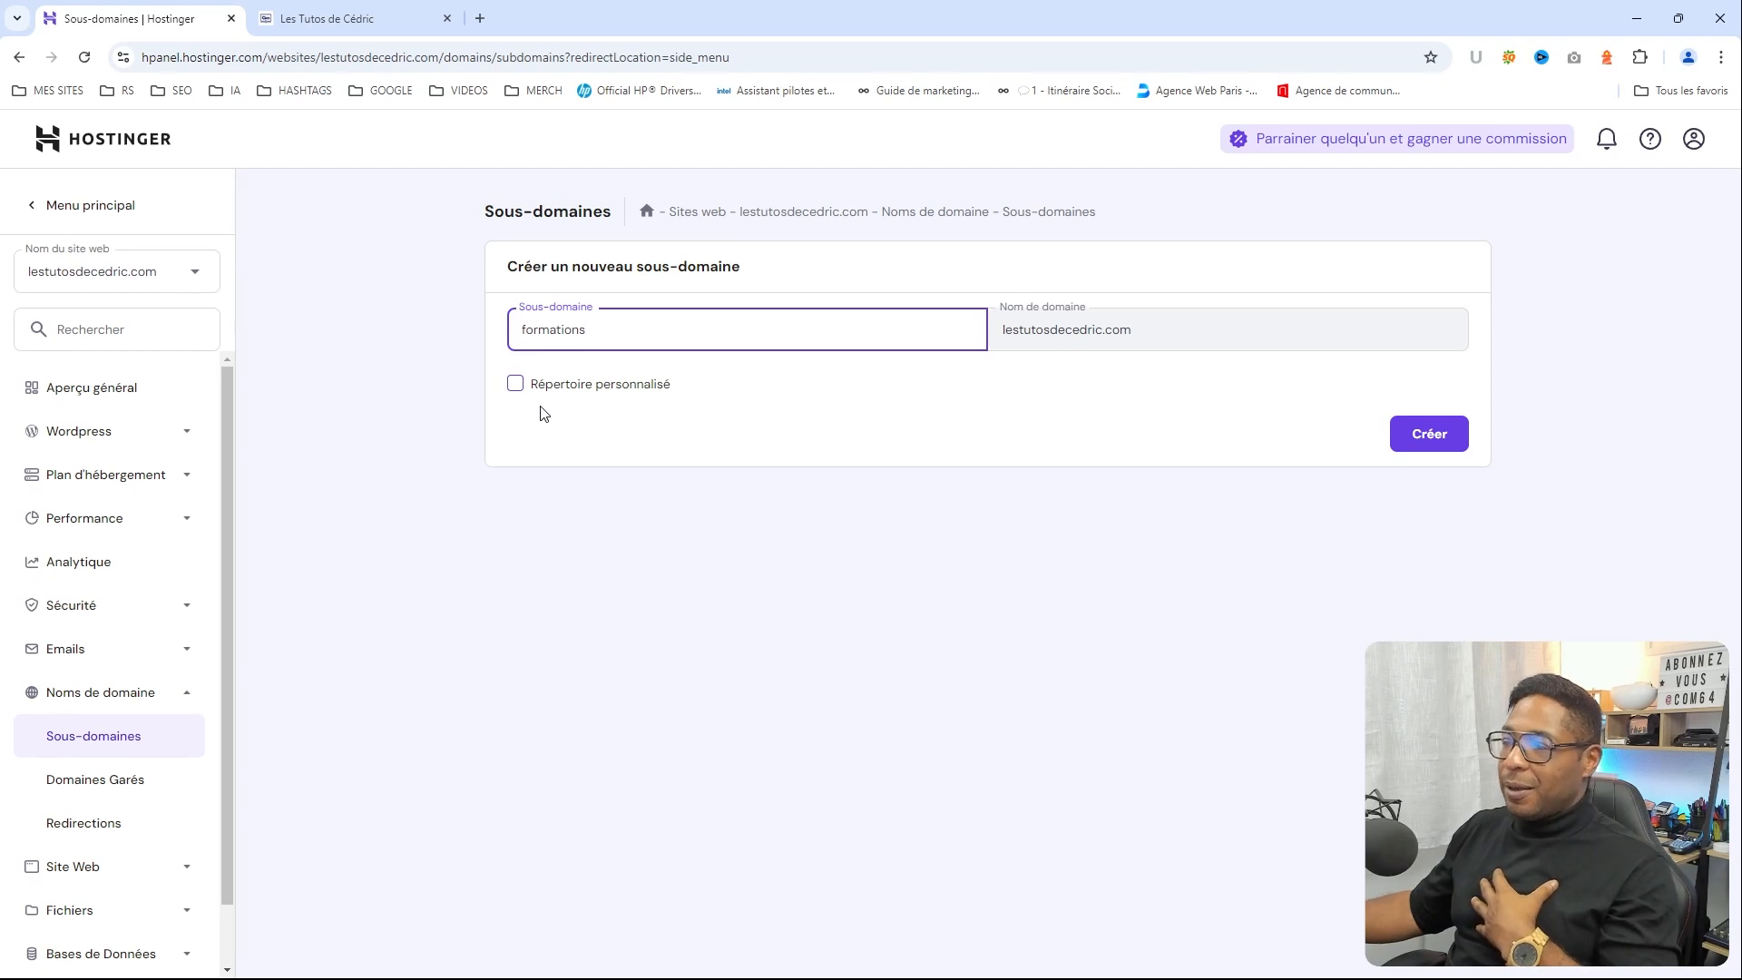
Create the formations subdomain with a custom 'Formations' folder in public_html.
left_click(516, 388)
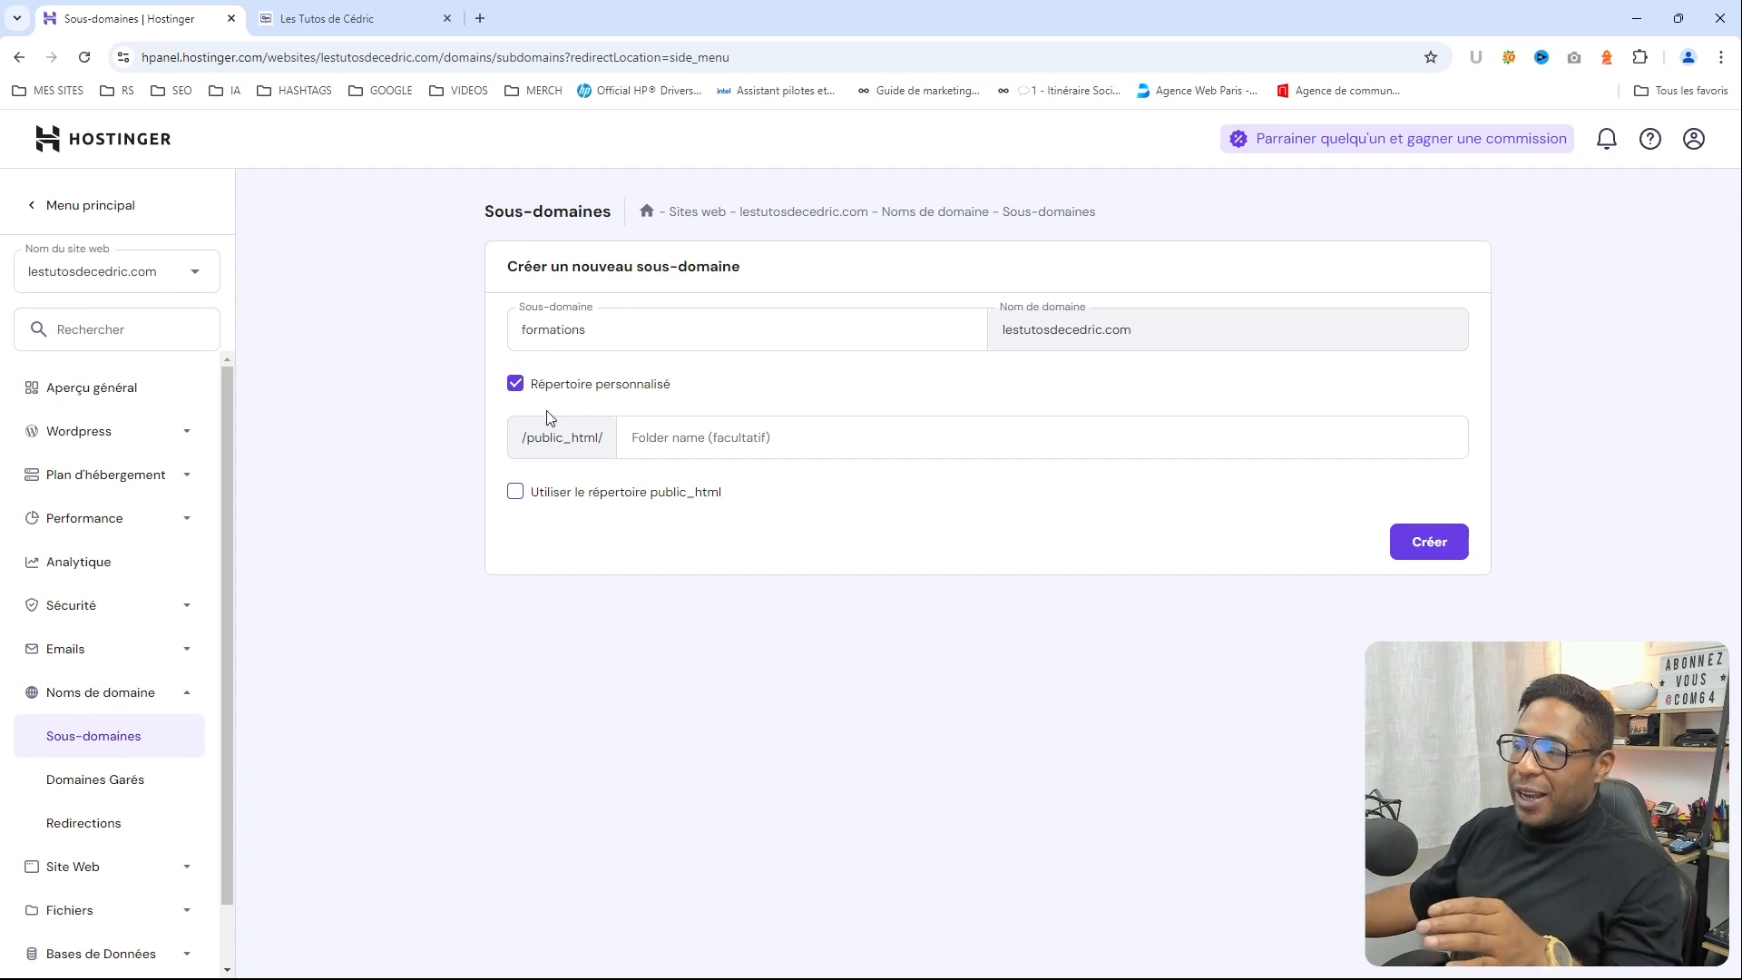
left_click(683, 440)
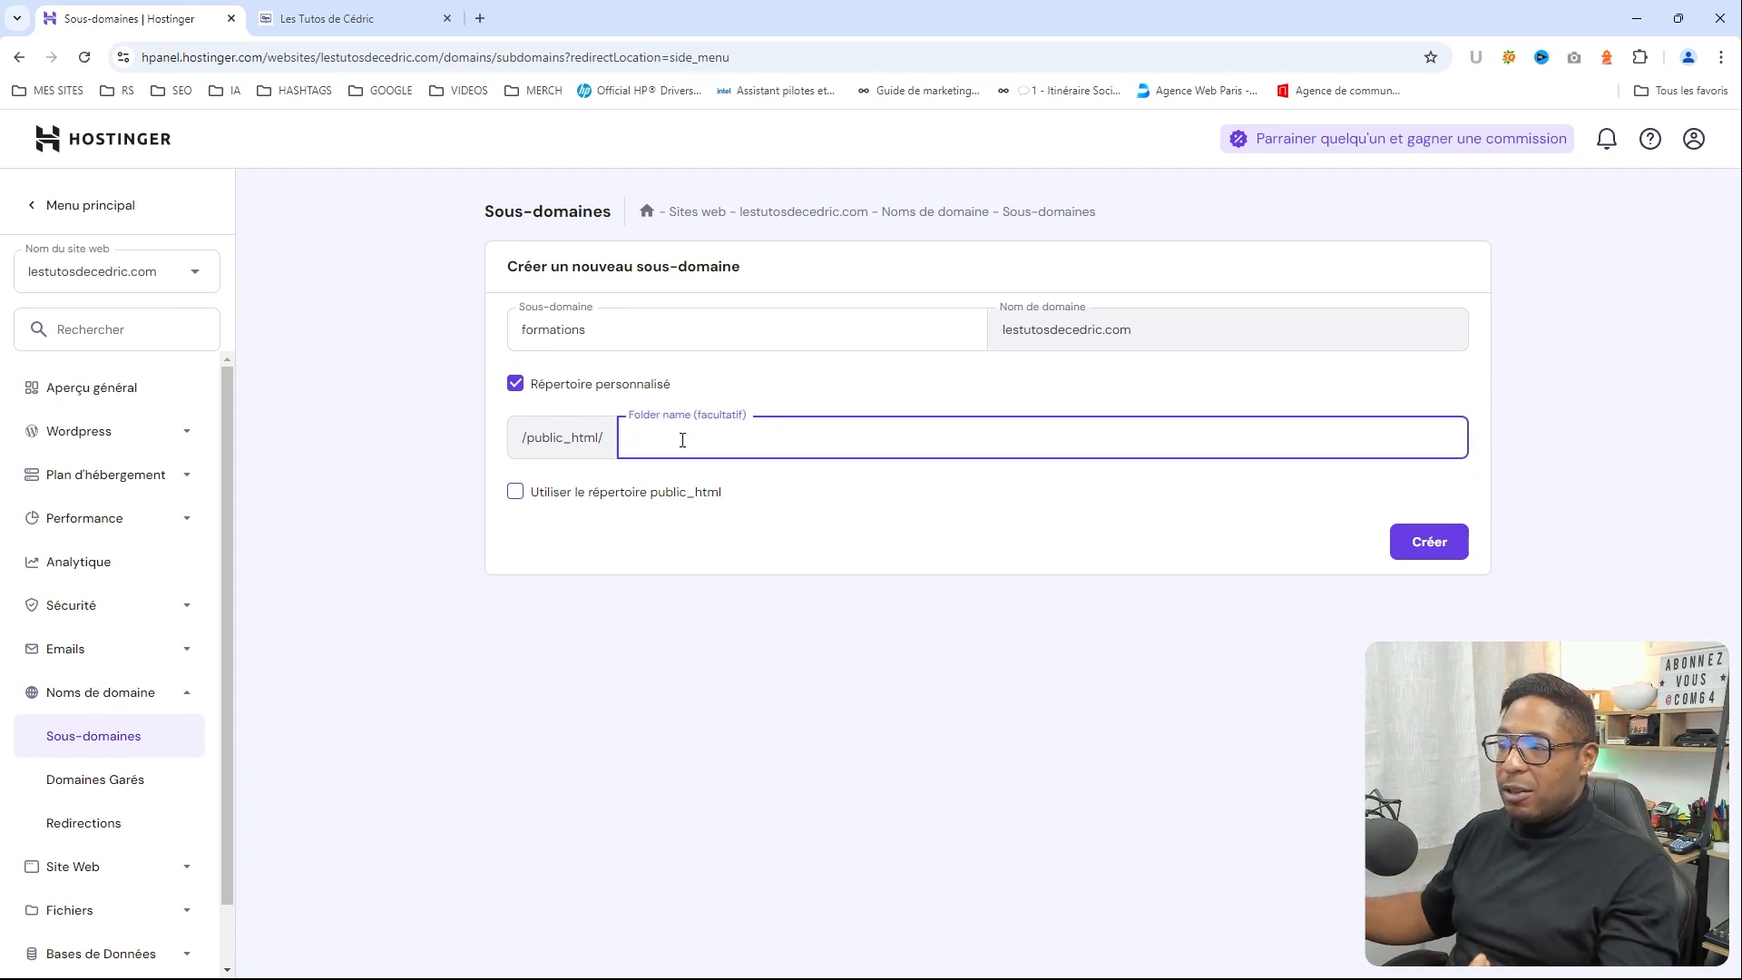
type("F")
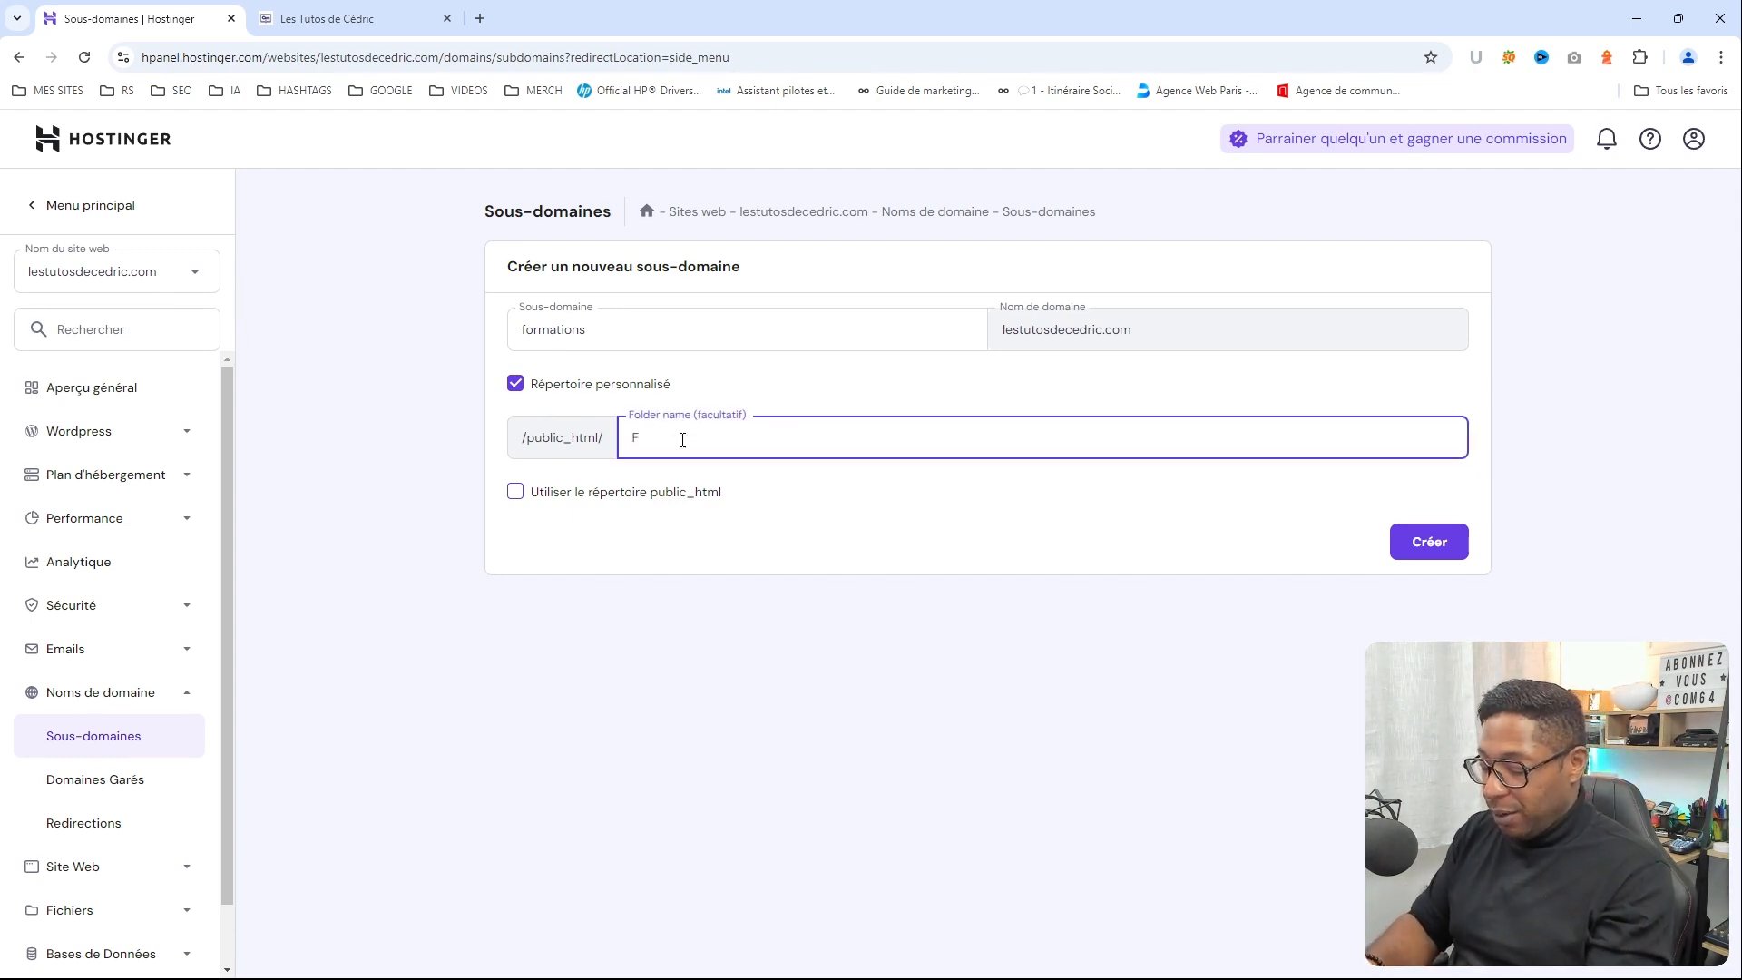
type("ormations")
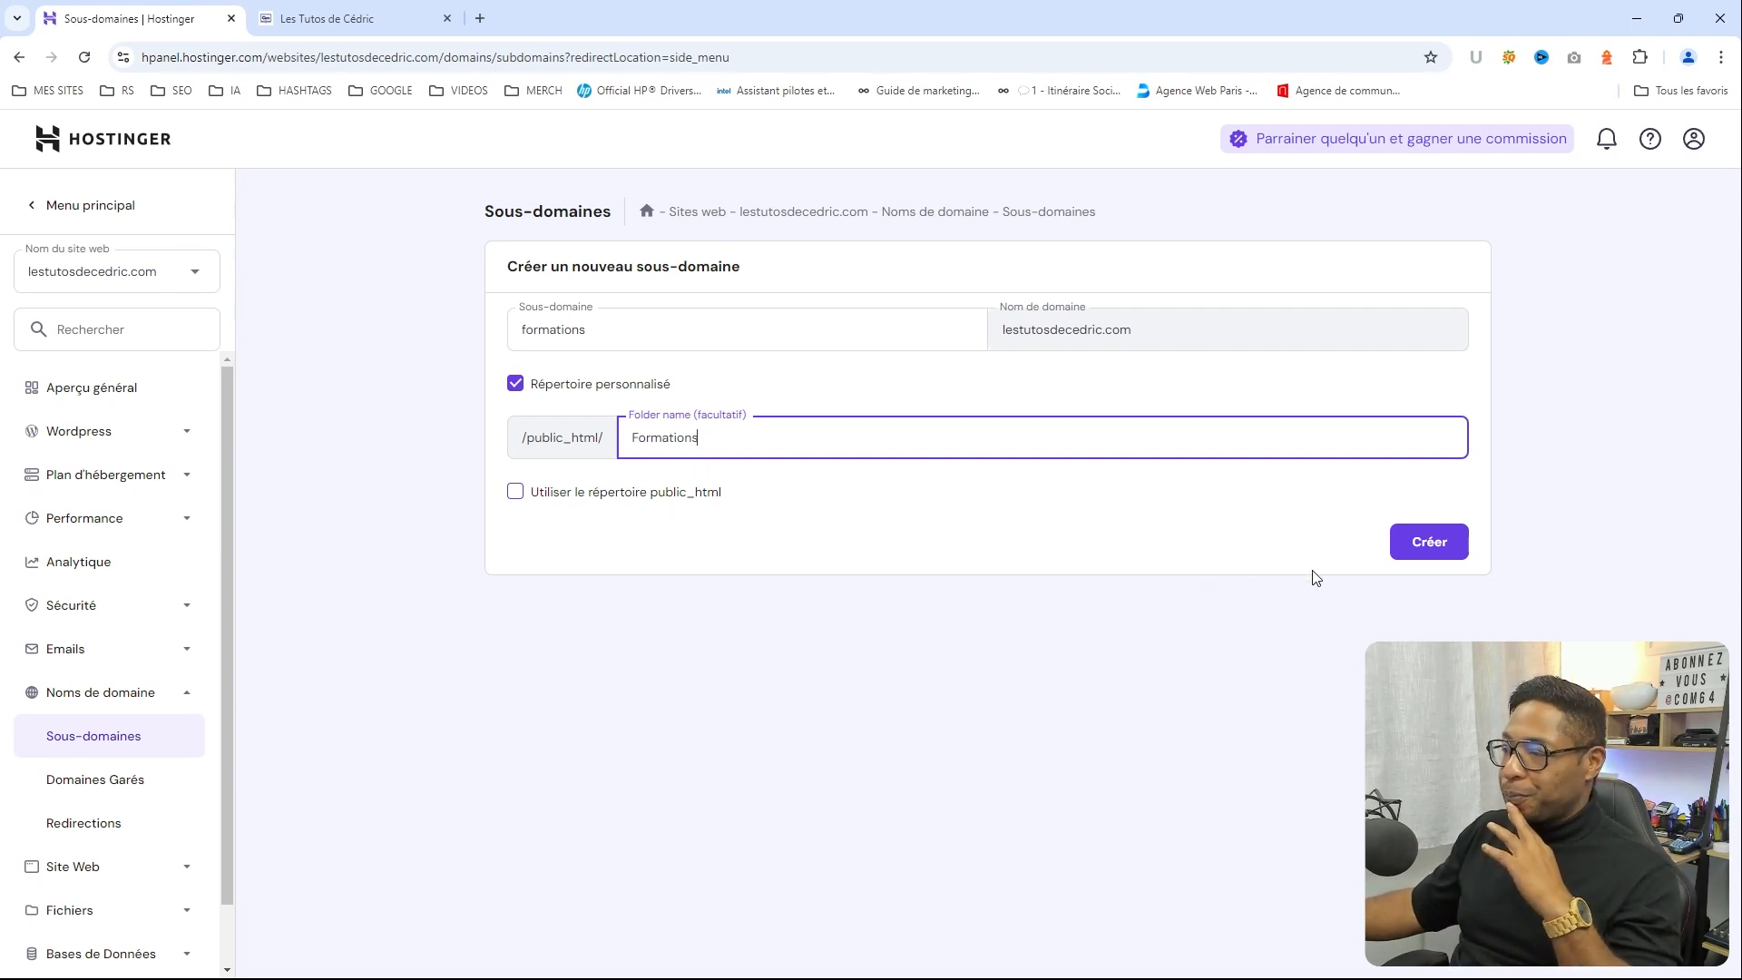
left_click(1434, 547)
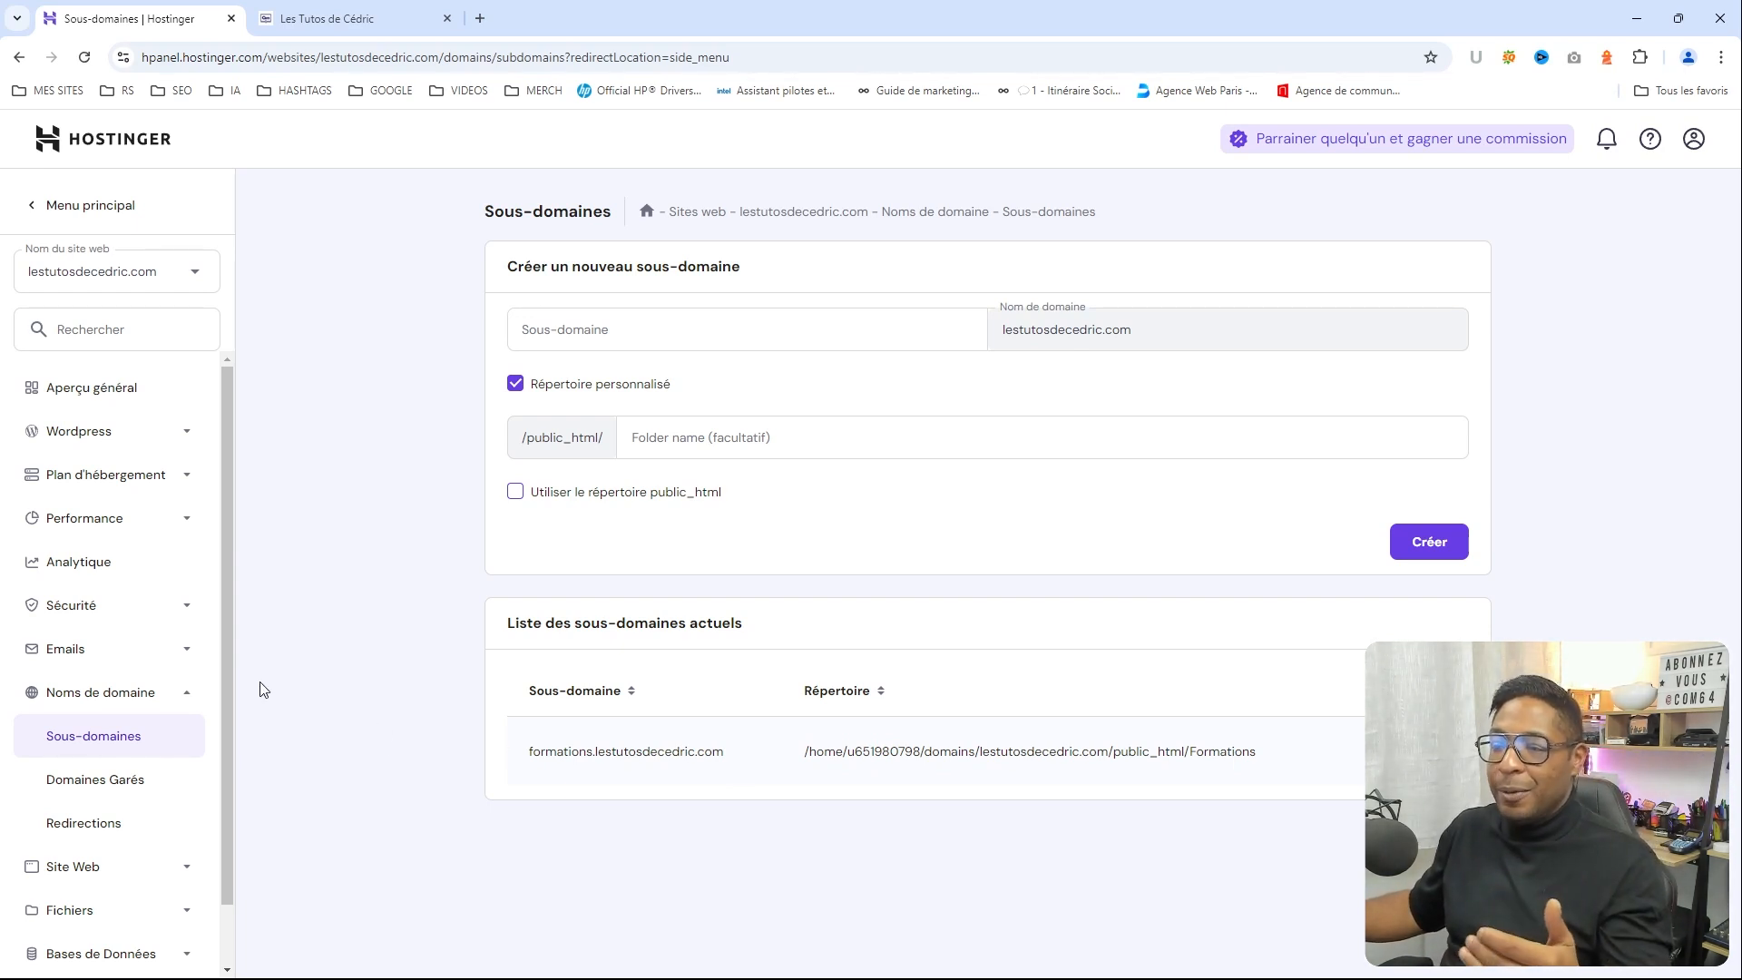
Start a new WordPress install from Site Web's Installateur Automatique.
scroll(199, 635, "down", 1)
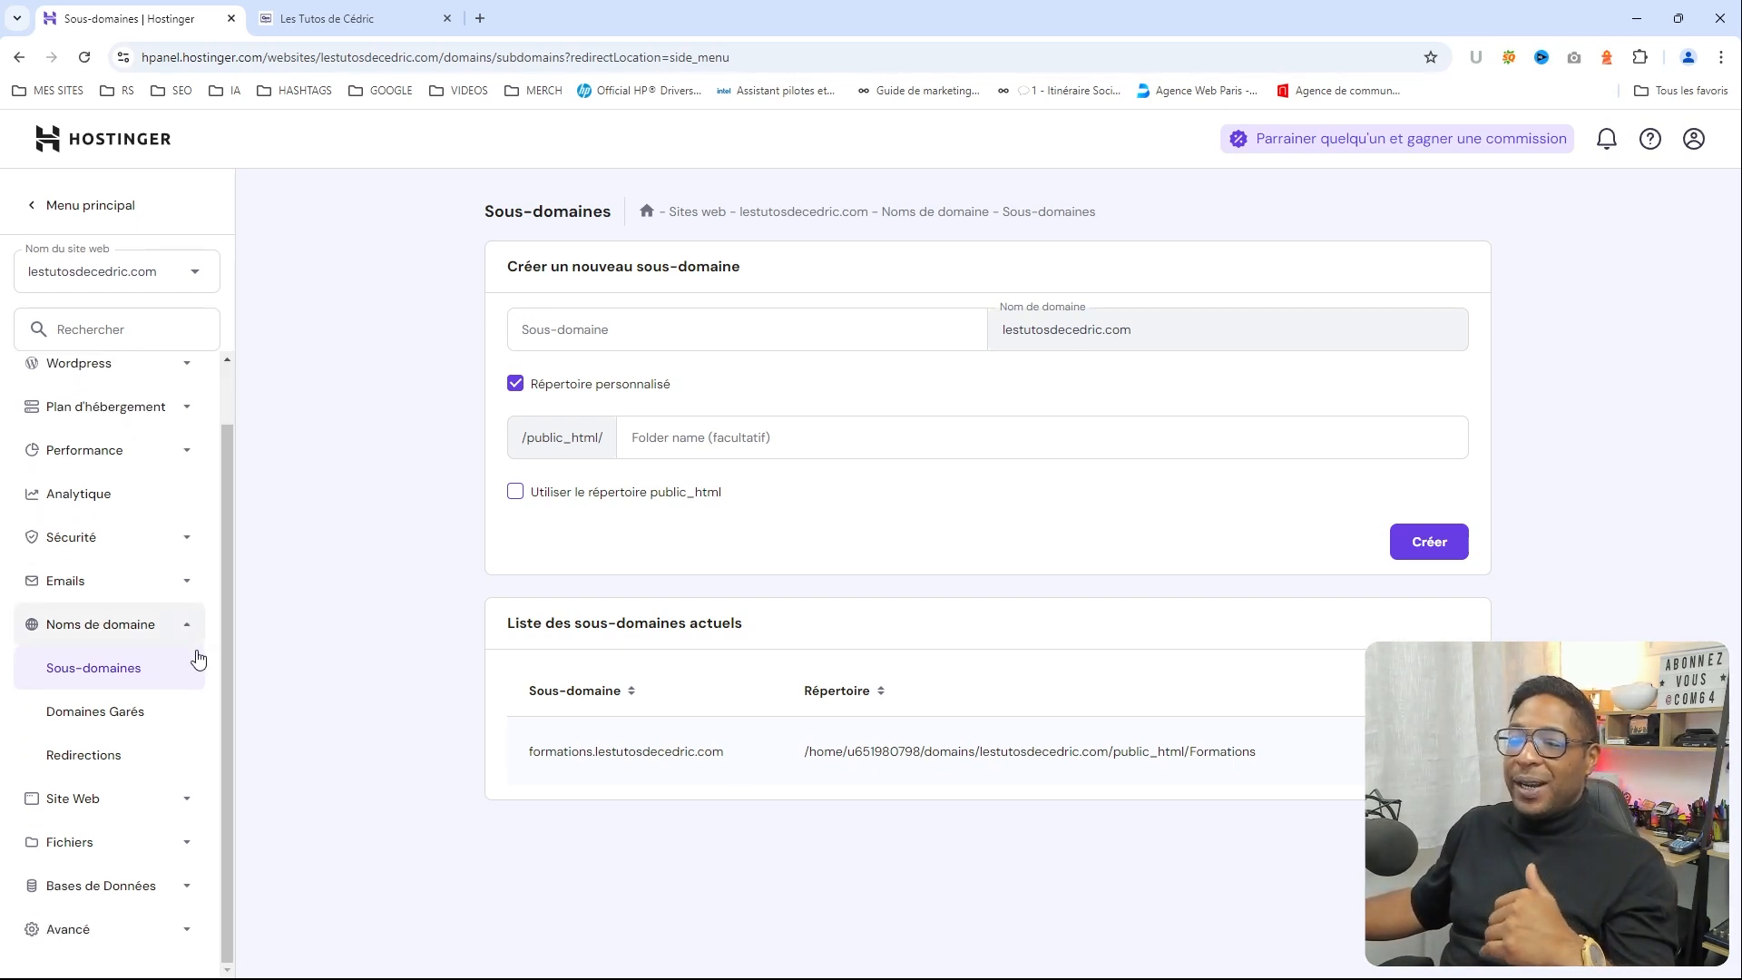
left_click(149, 806)
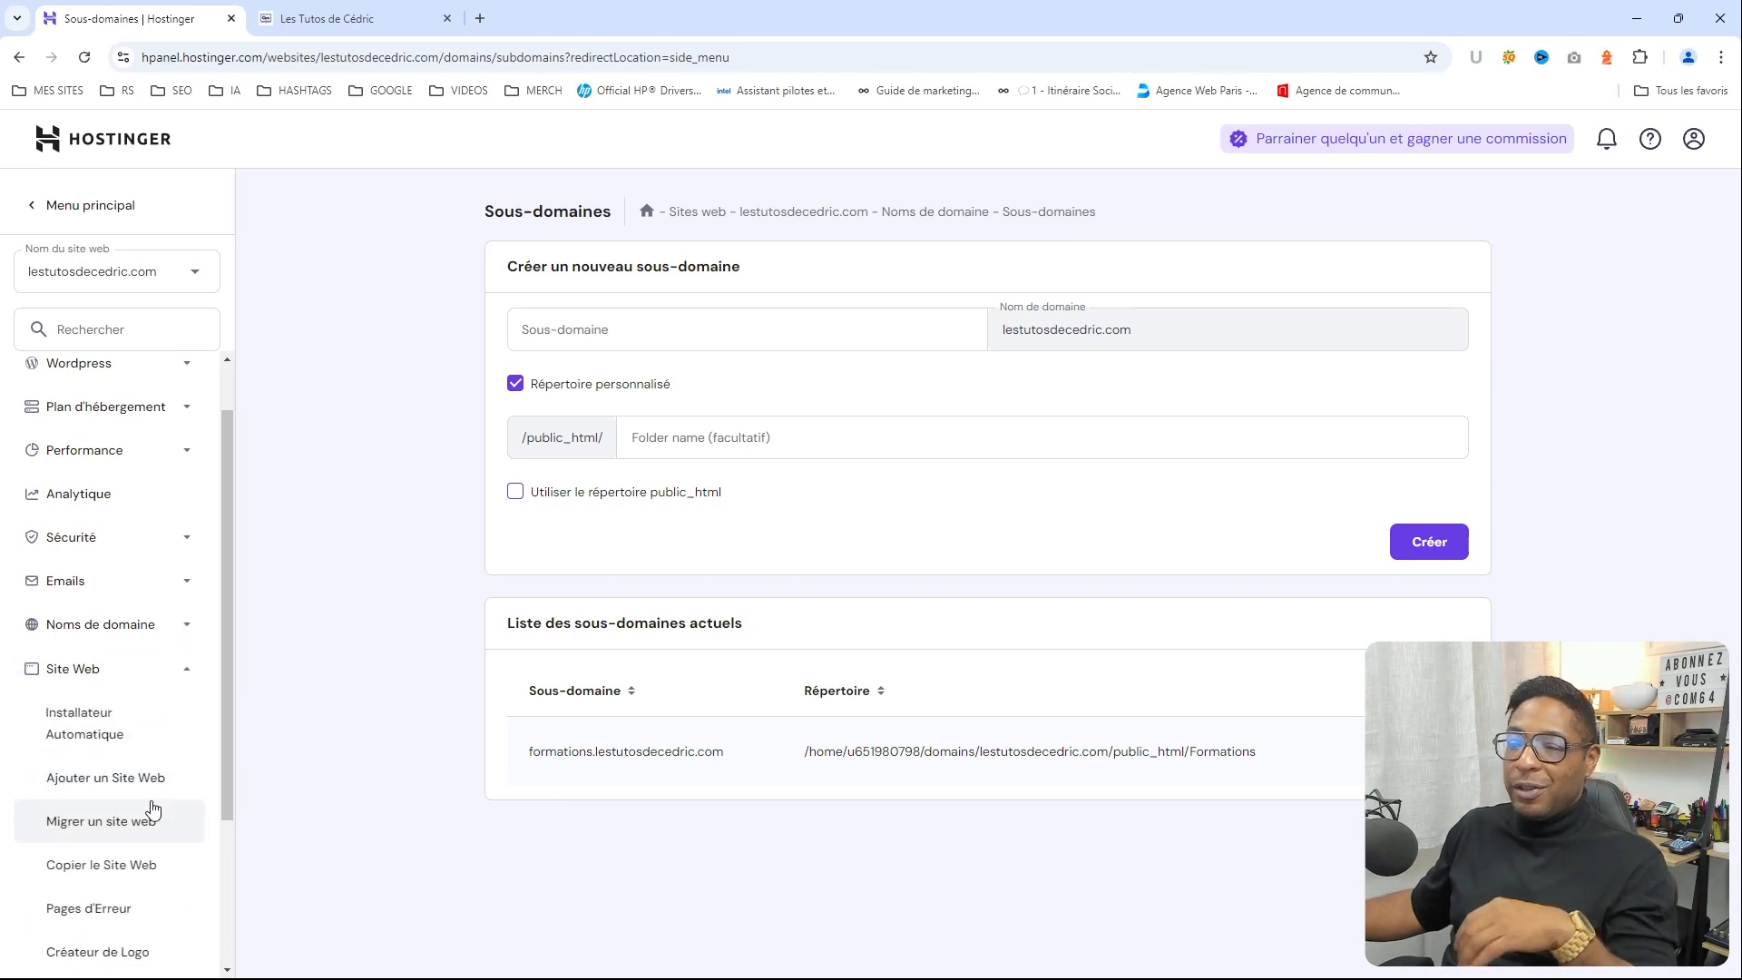
left_click(88, 735)
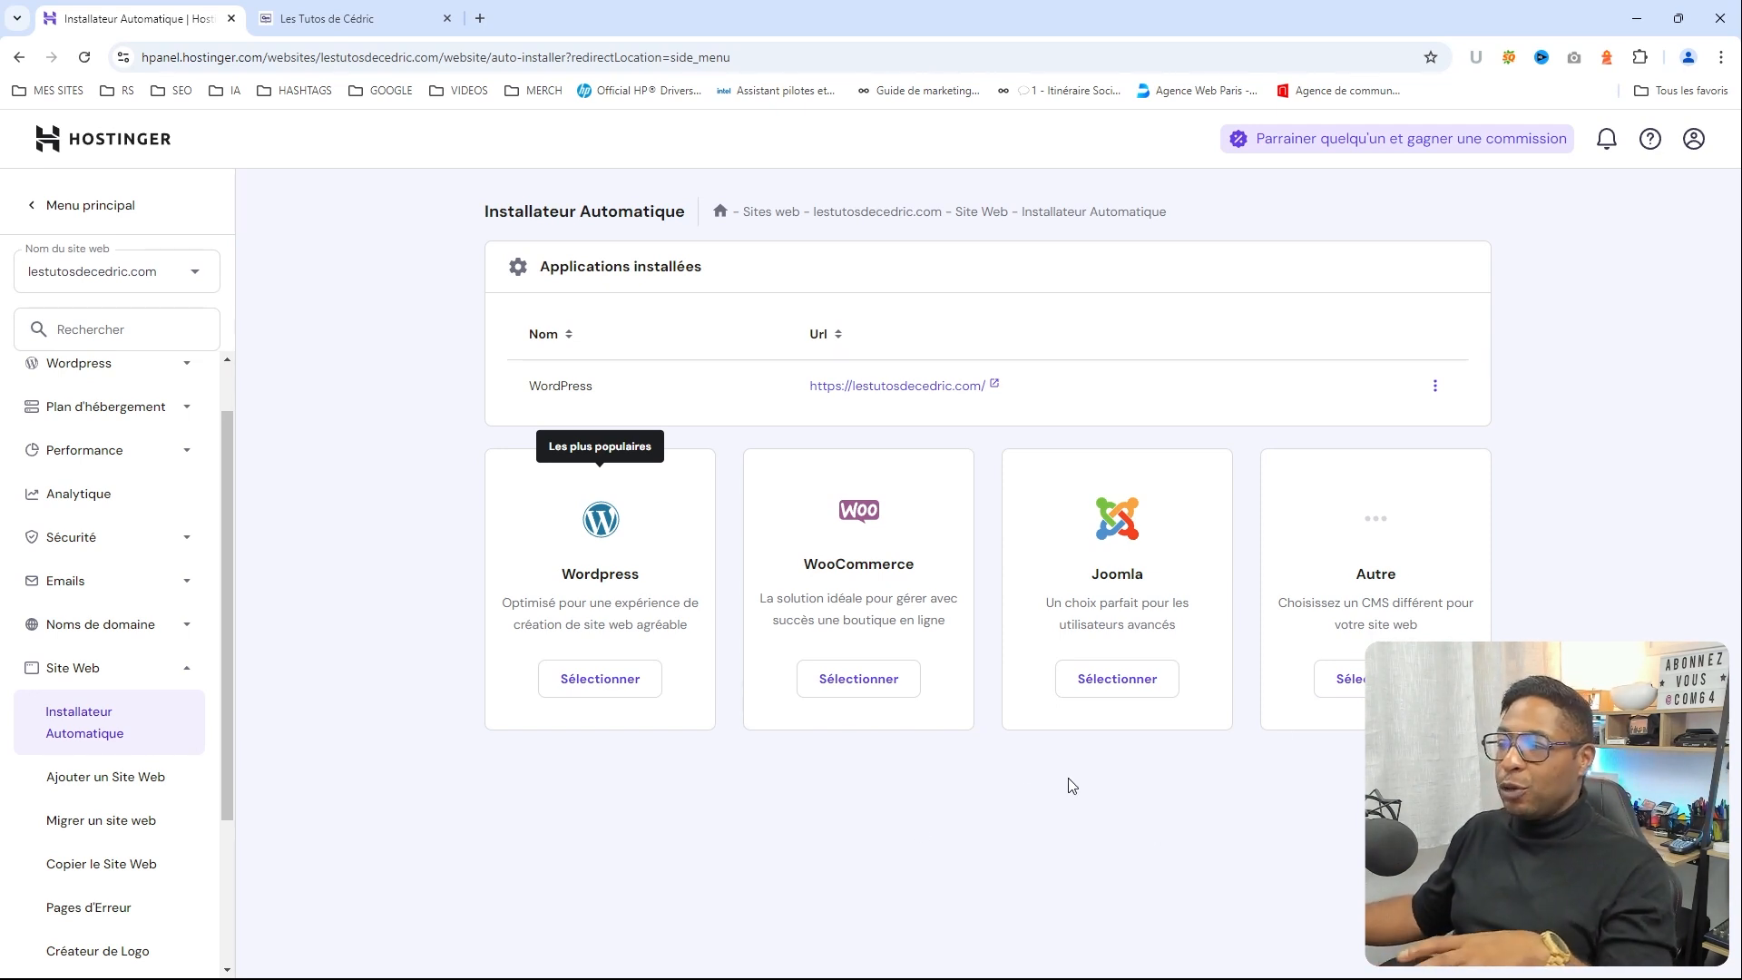
left_click(598, 687)
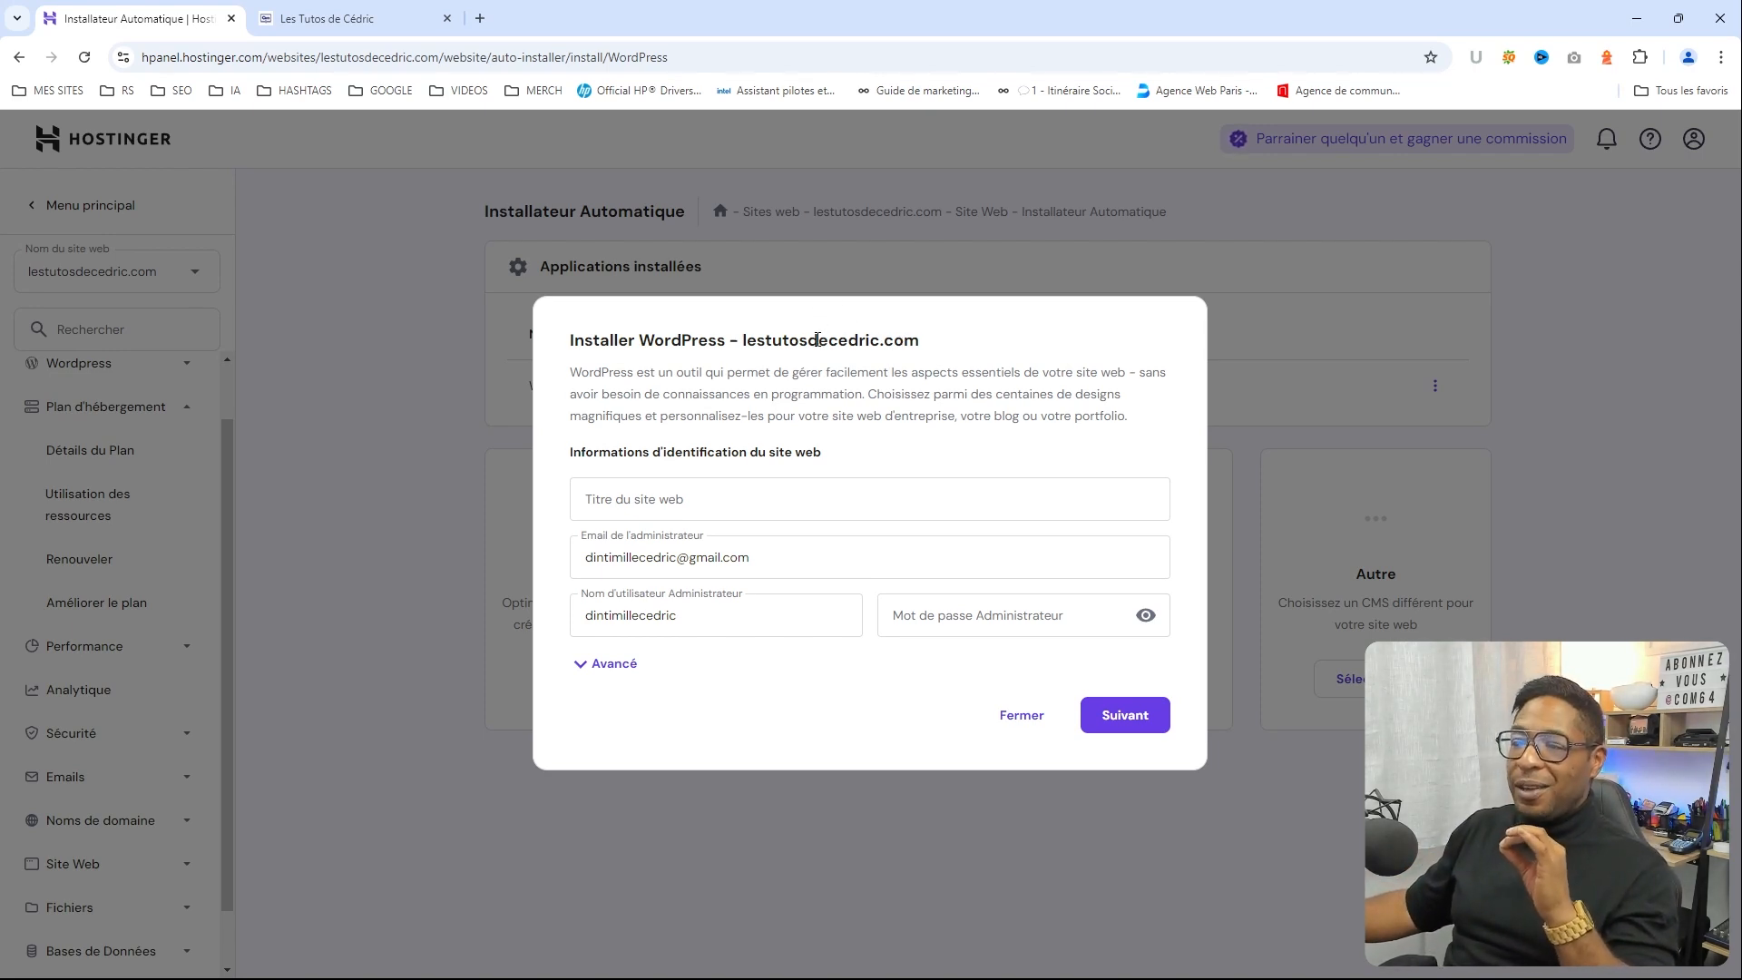
Target the installation at the formations.lestutosdecedric.com domain in the advanced settings.
left_click(586, 667)
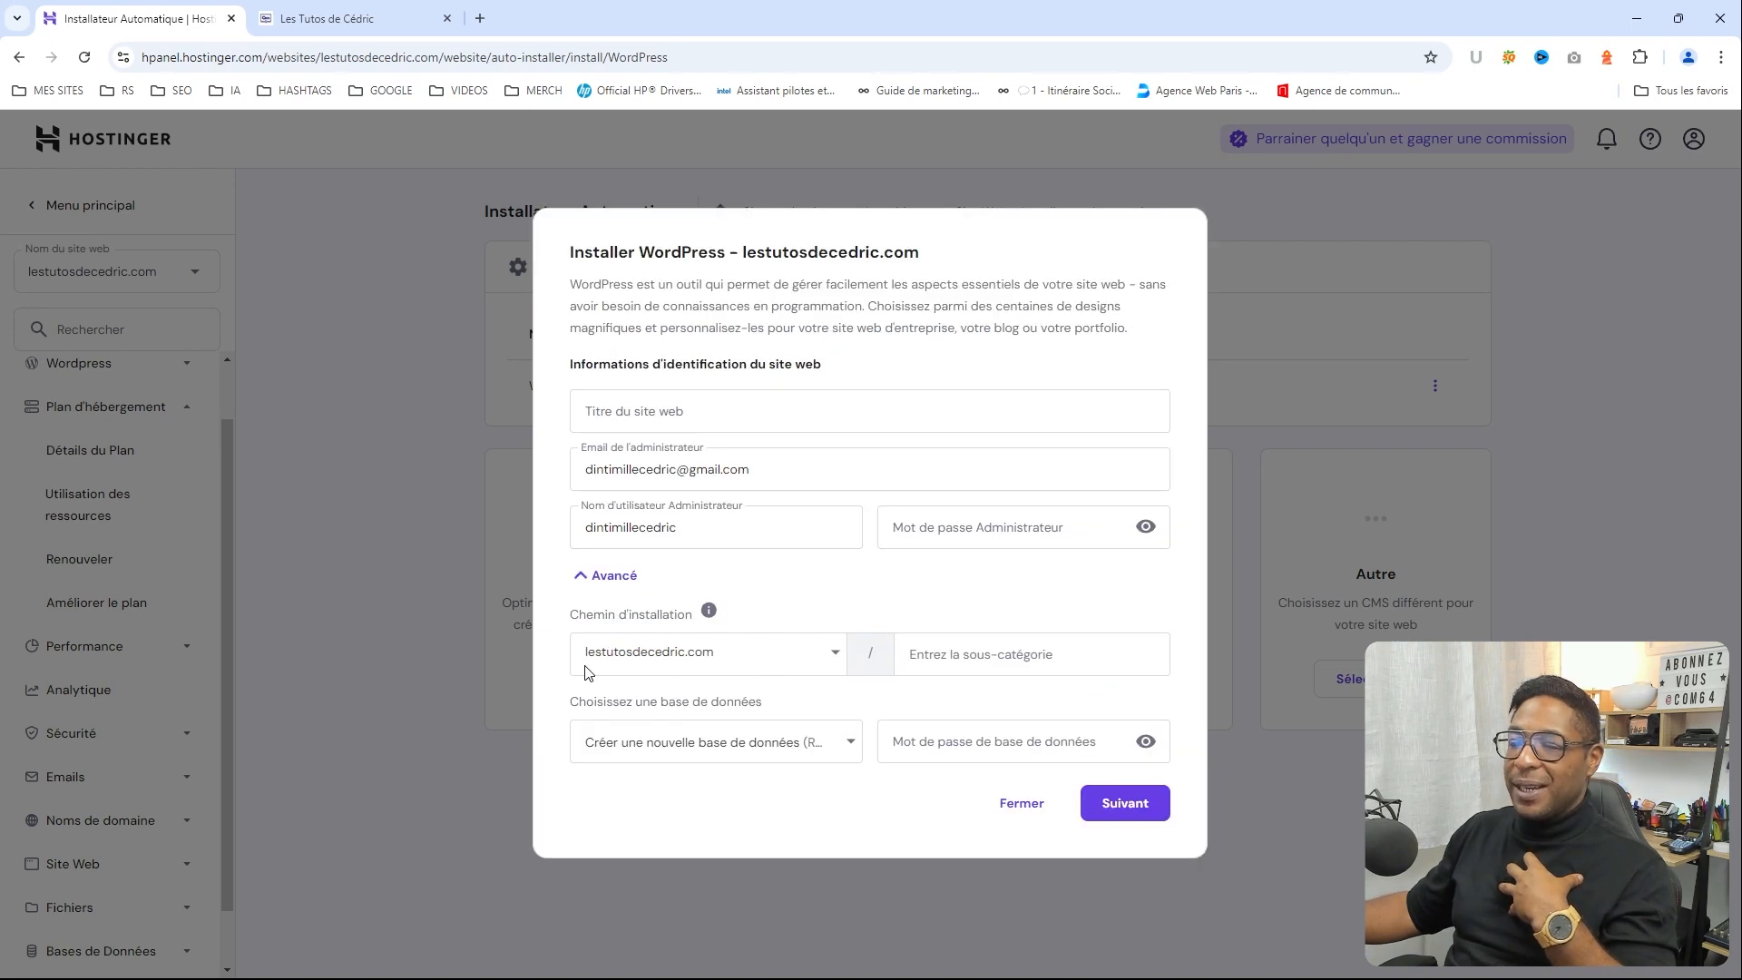
left_click(731, 660)
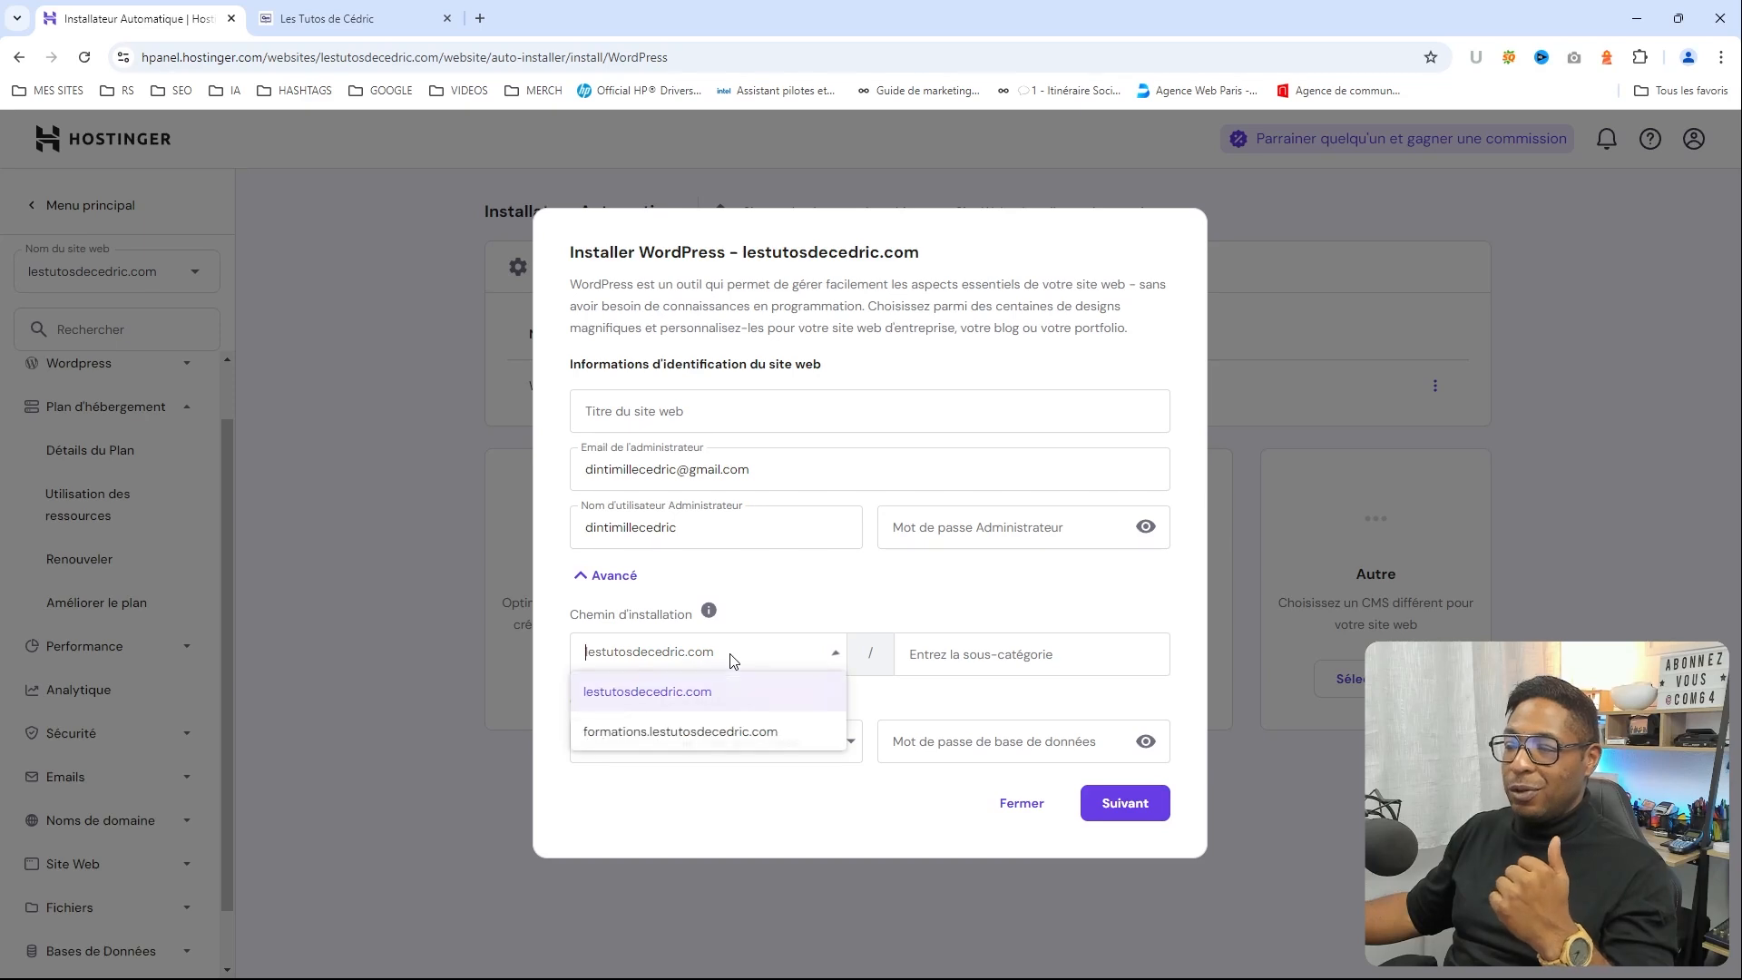
left_click(689, 735)
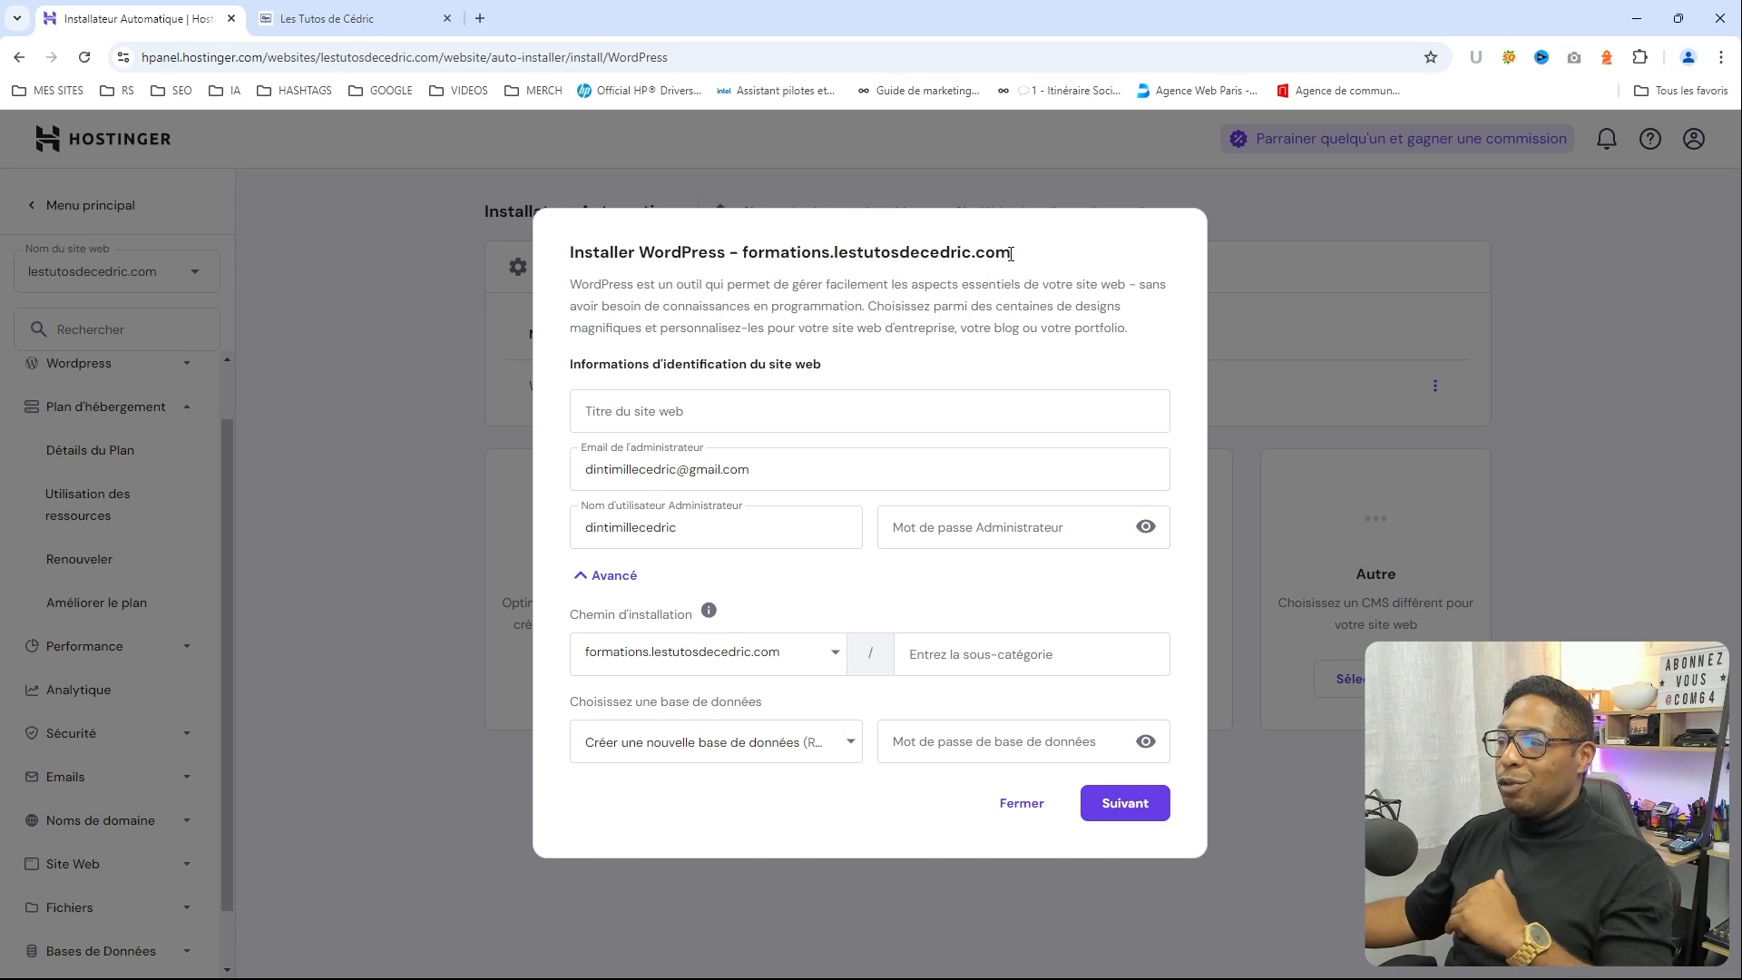
Set the site title to 'Les formations de Cedric', without the accent.
left_click(676, 407)
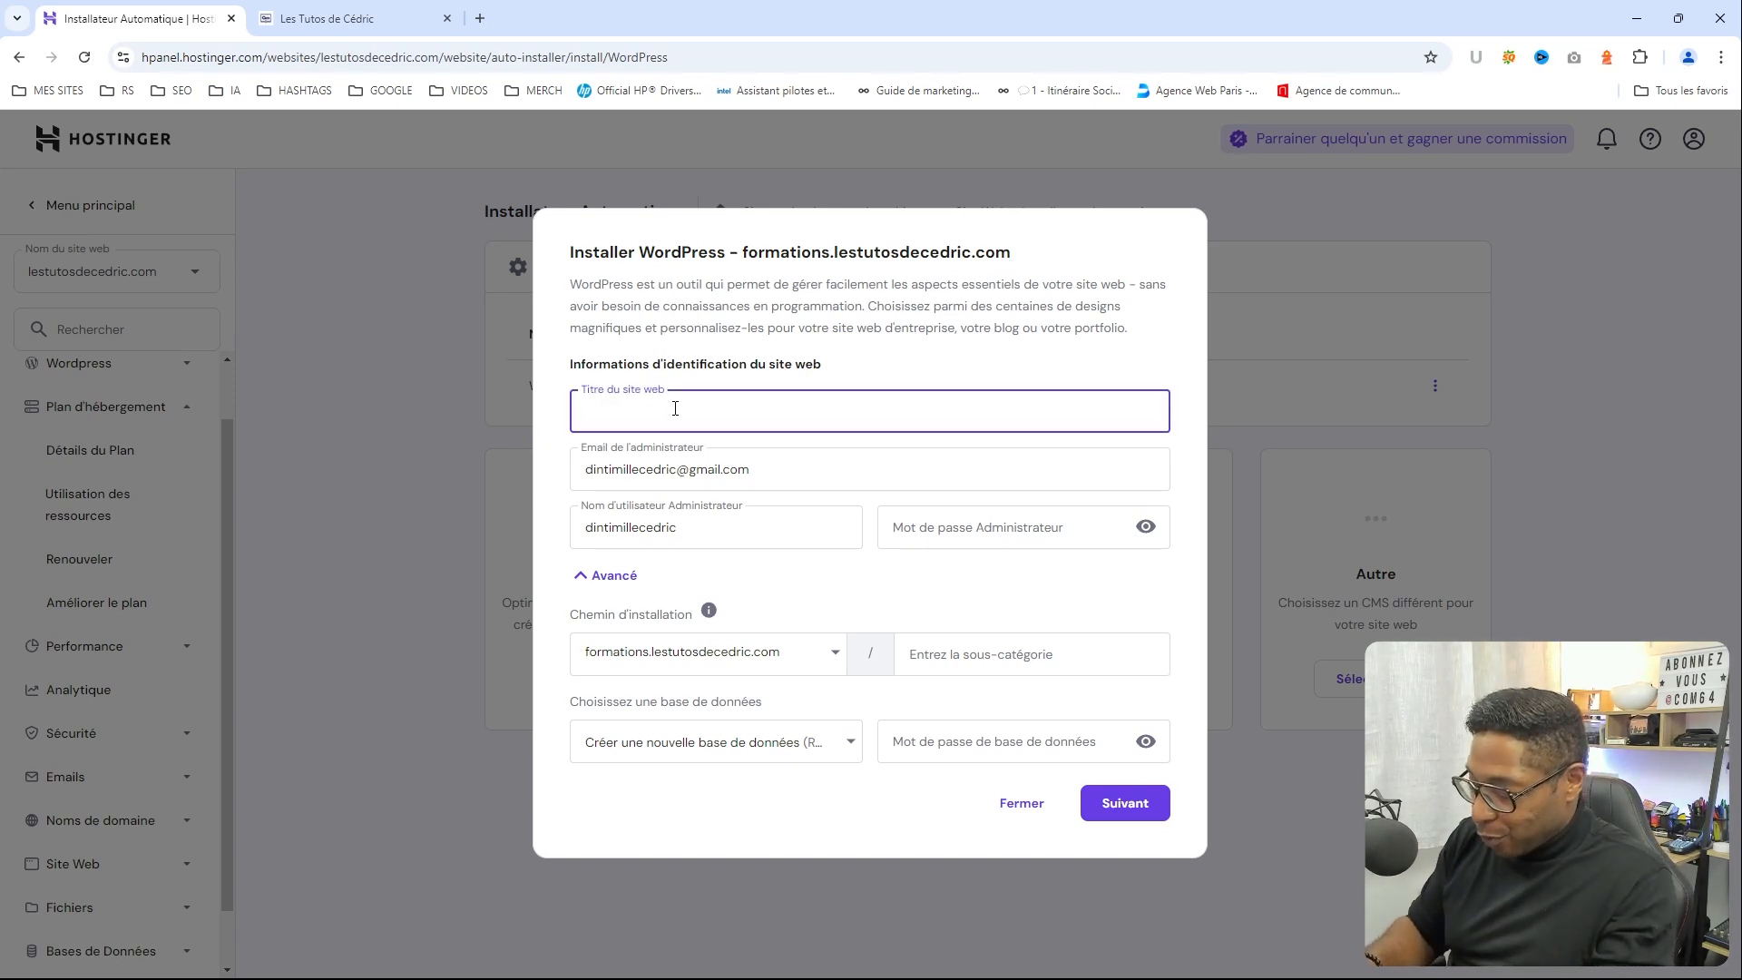
type("Les fo")
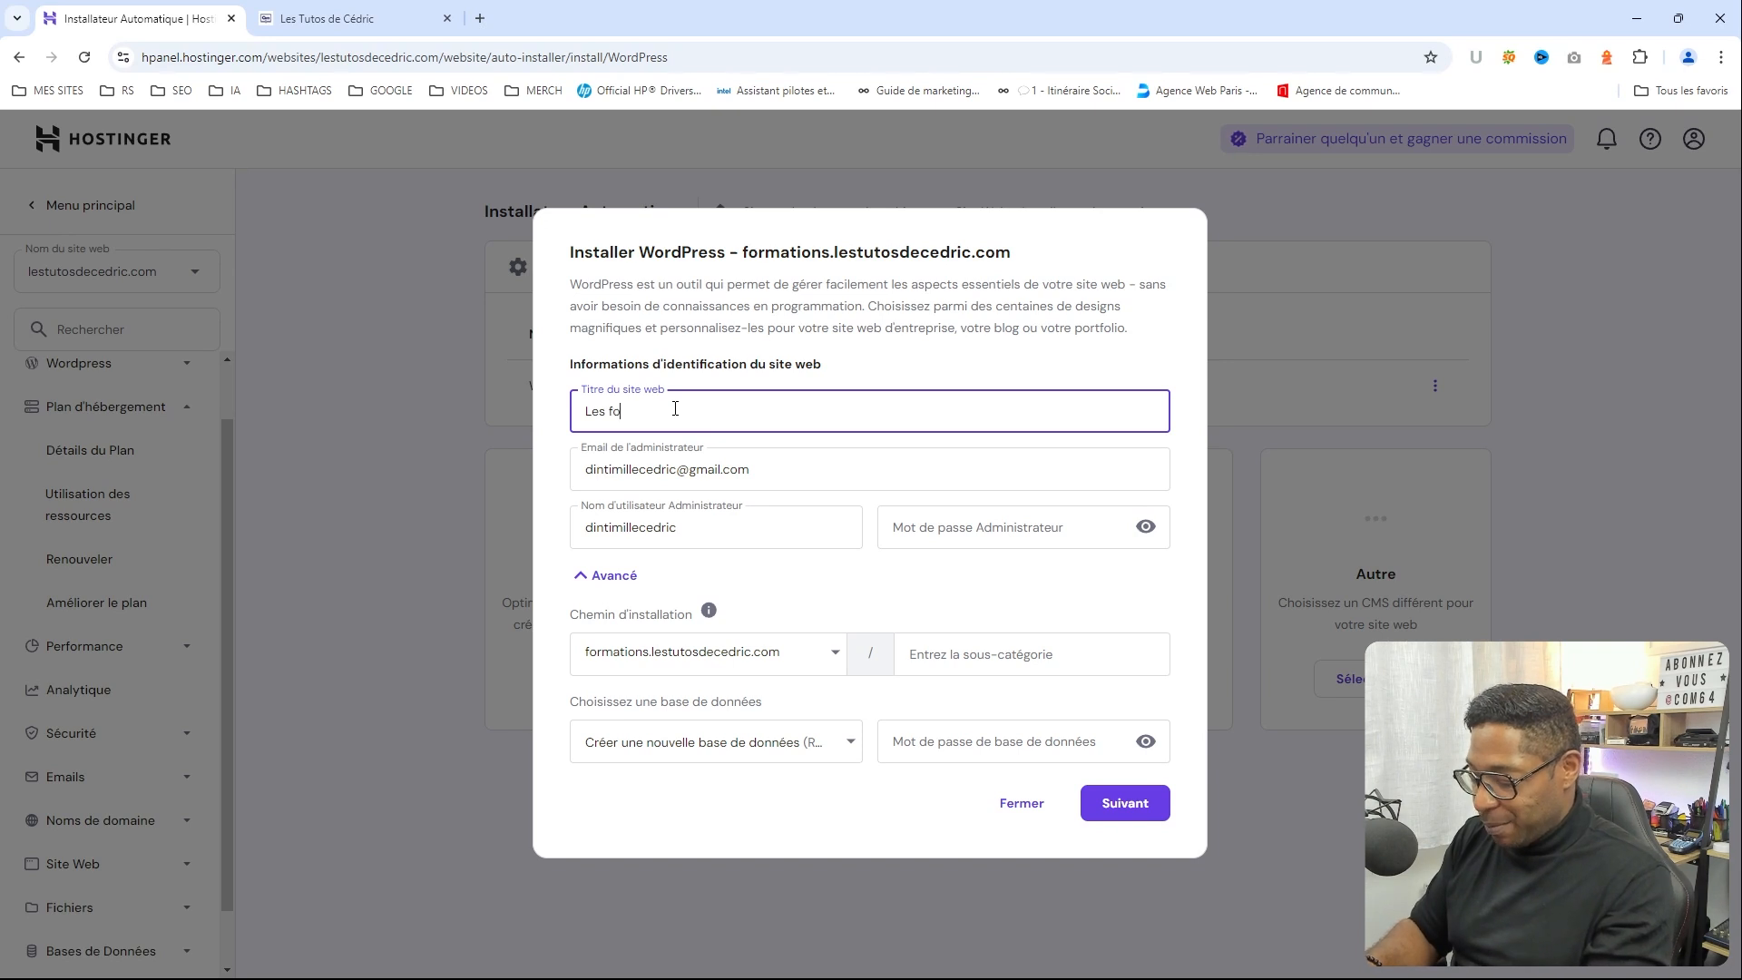
type("rmations de ")
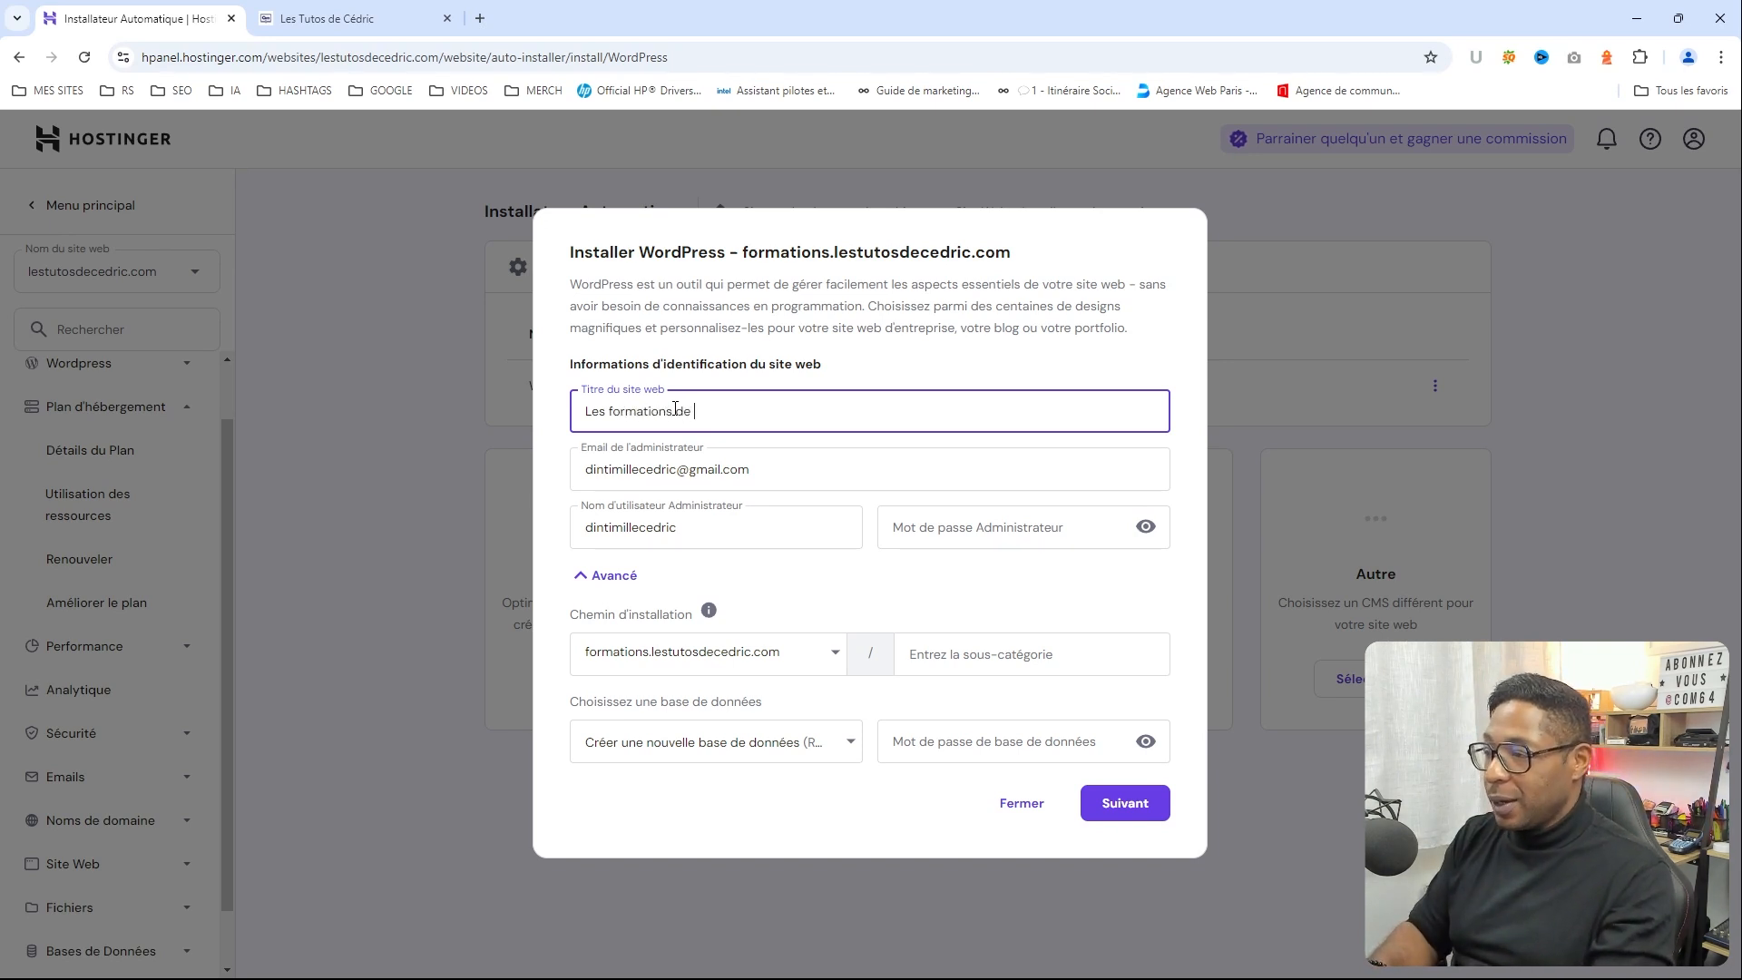
type("Cédric")
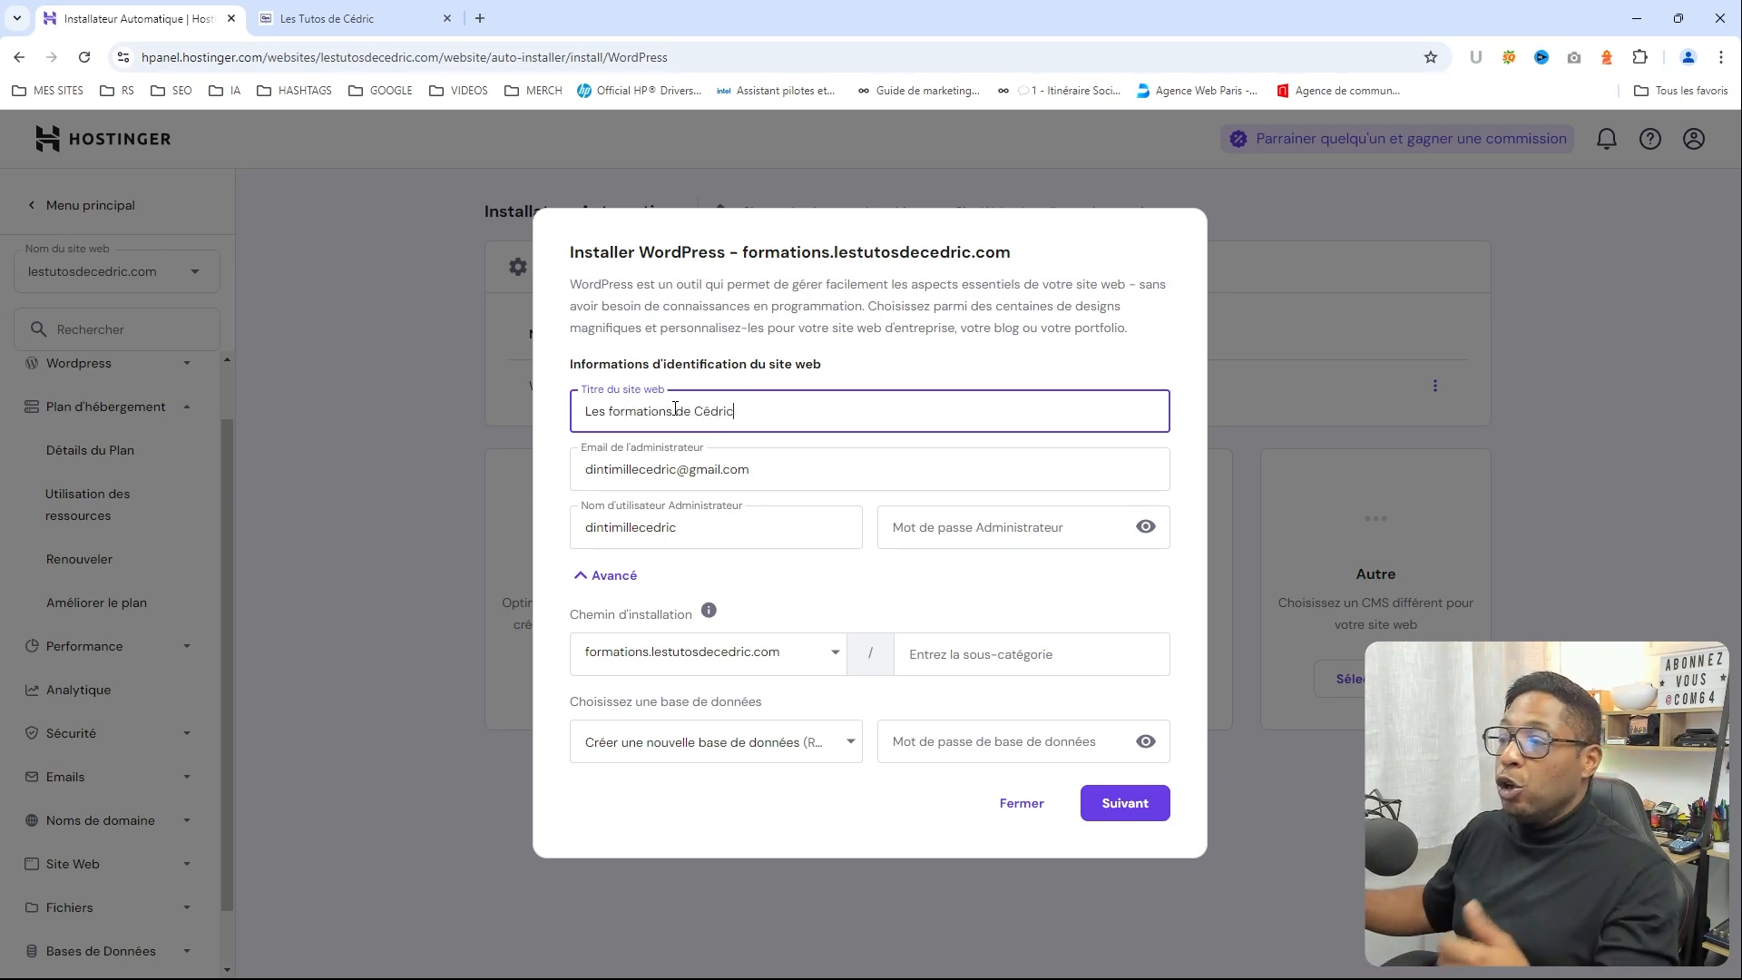
left_click_drag(755, 468, 563, 481)
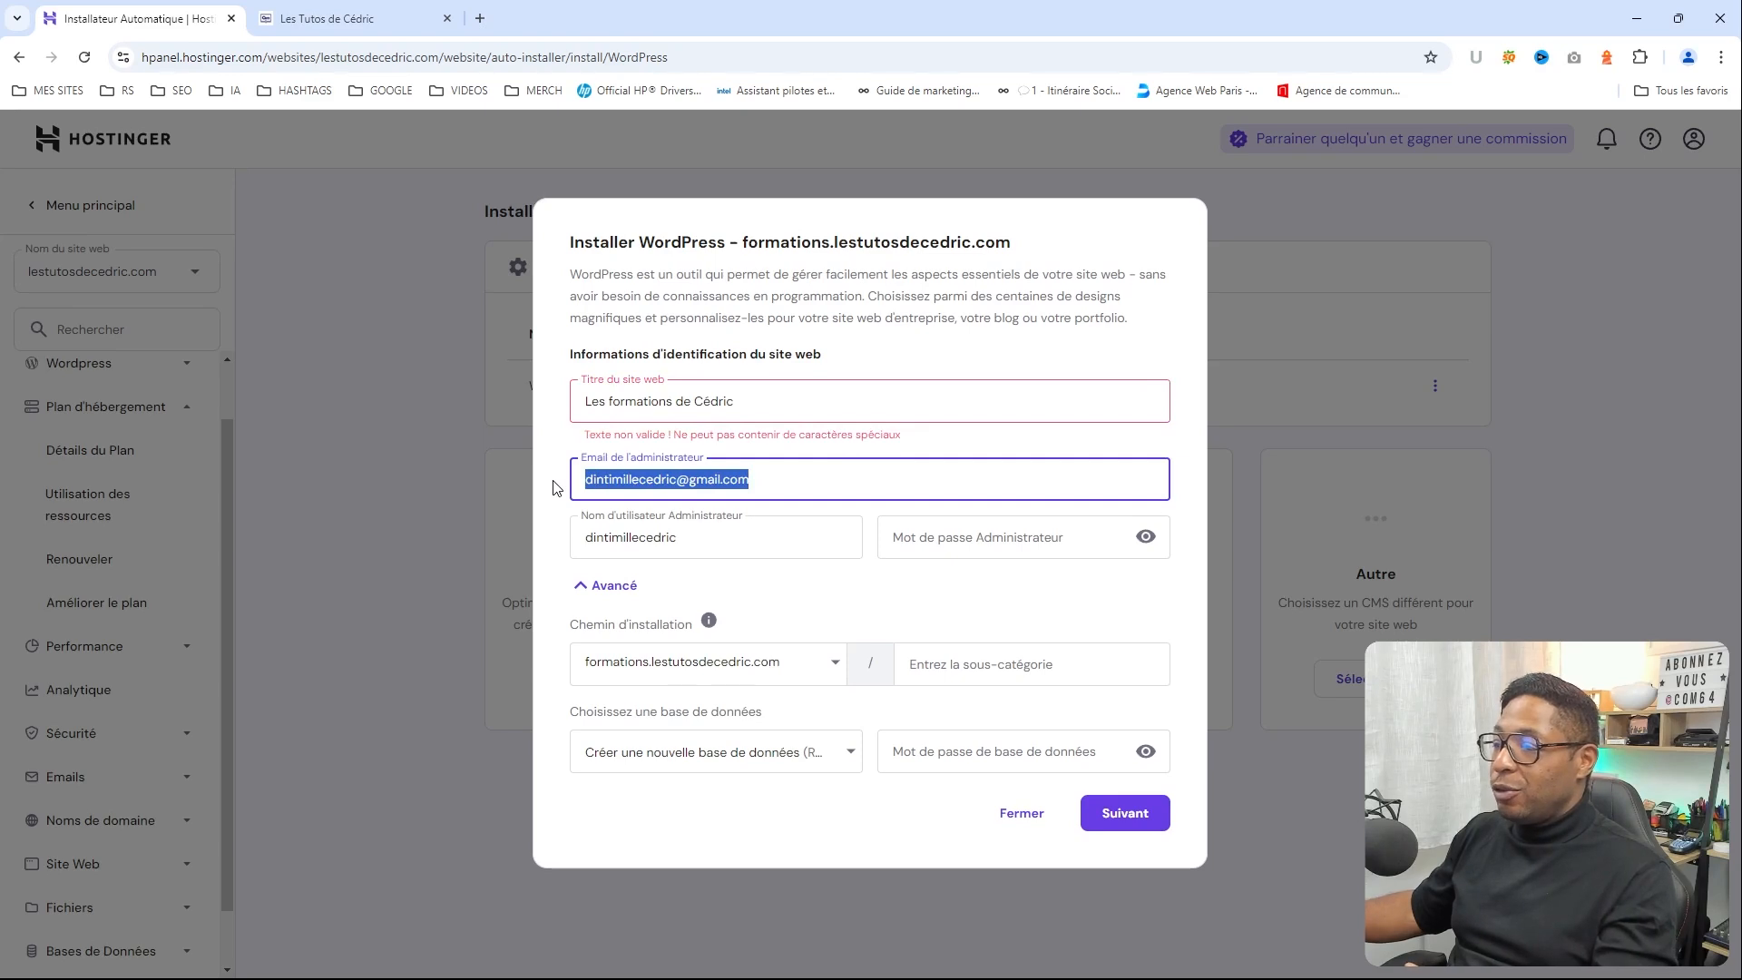
left_click(711, 400)
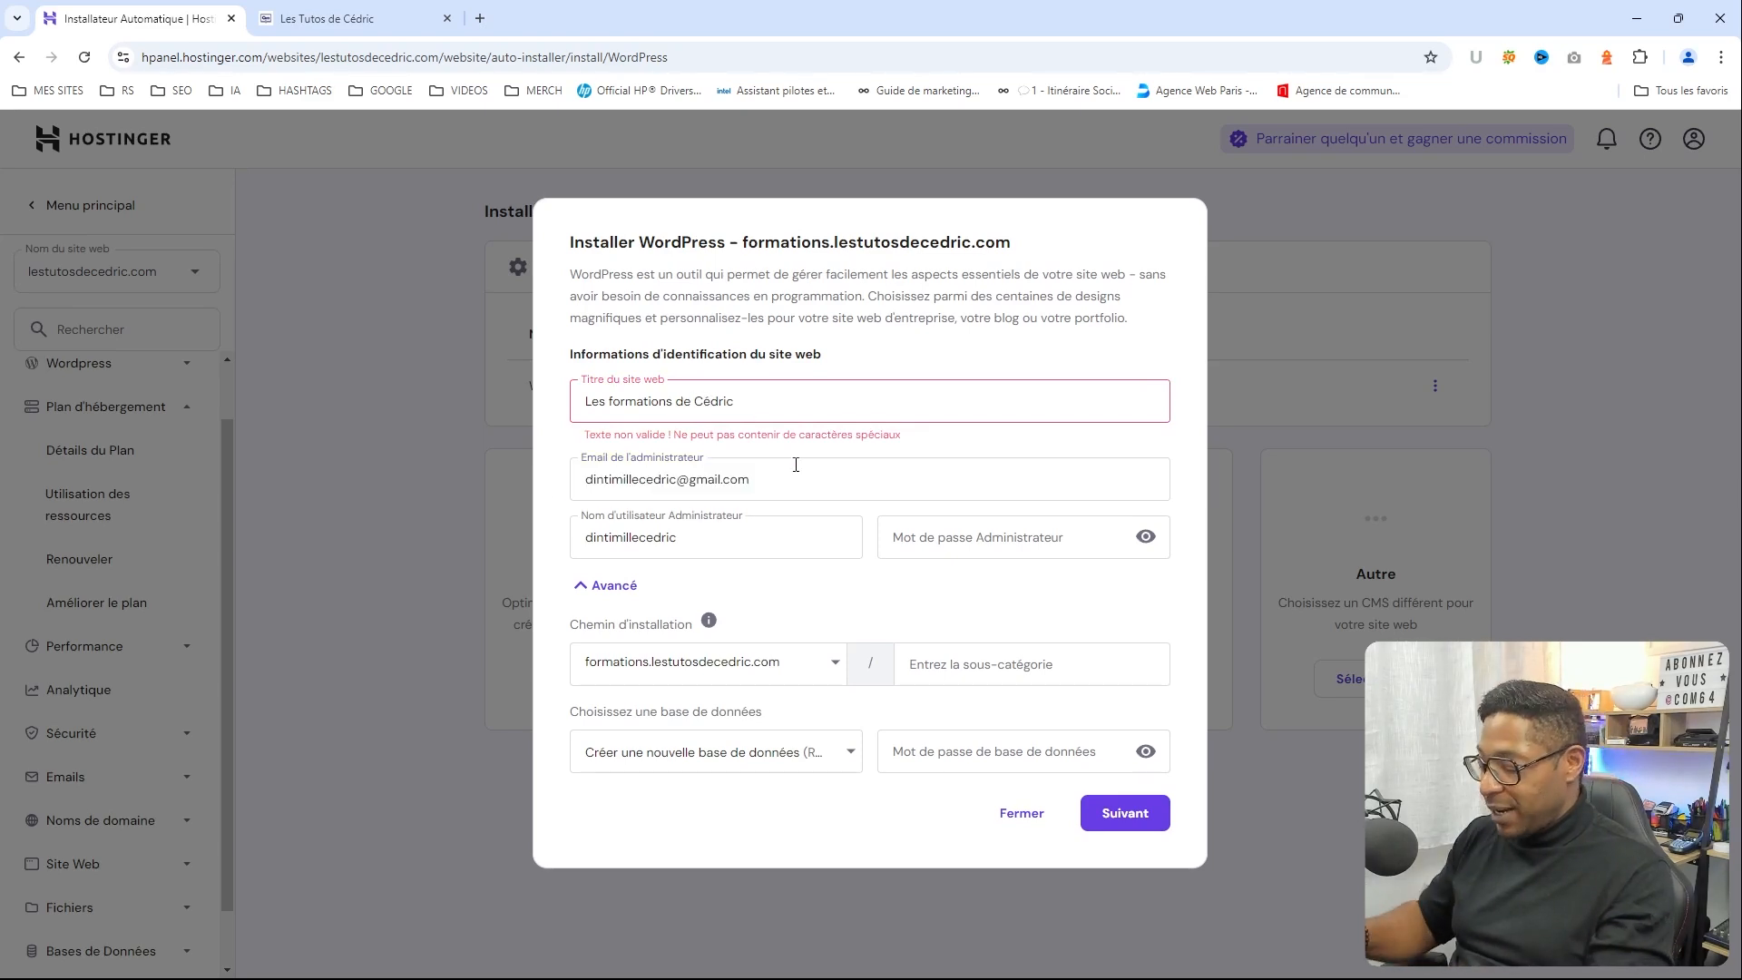
key("BackSpace")
type("e")
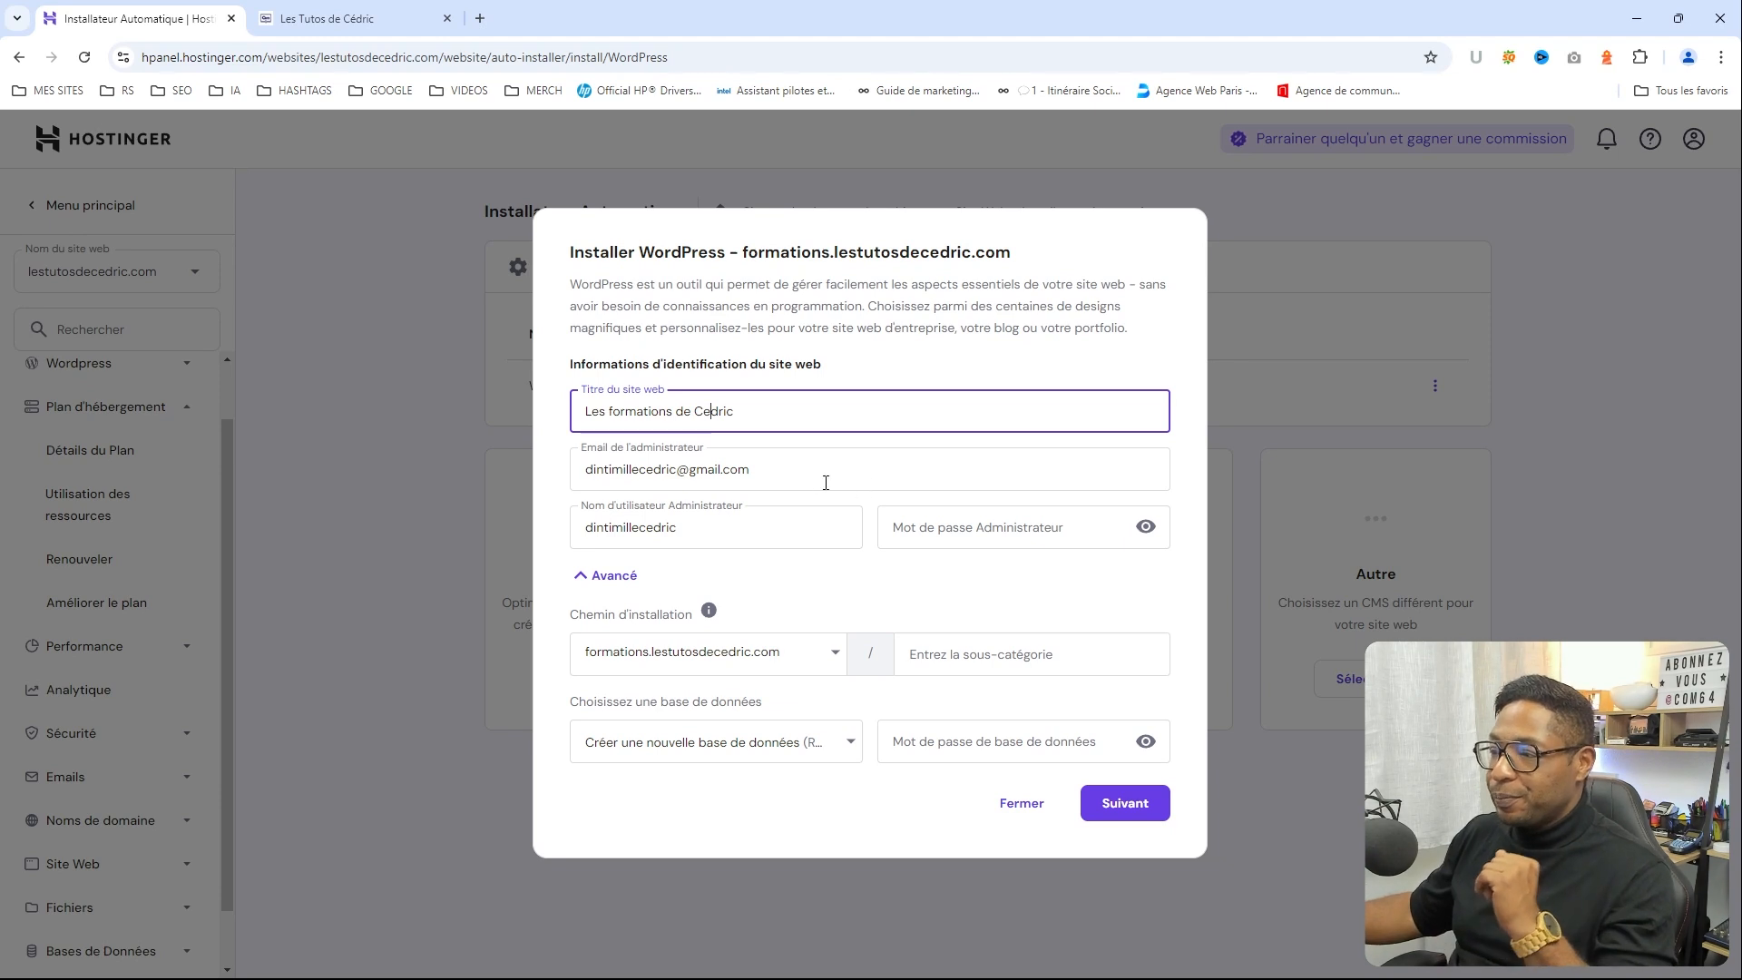
Replace the admin e-mail address and set an unaccented admin username.
left_click(795, 476)
left_click_drag(780, 471, 588, 465)
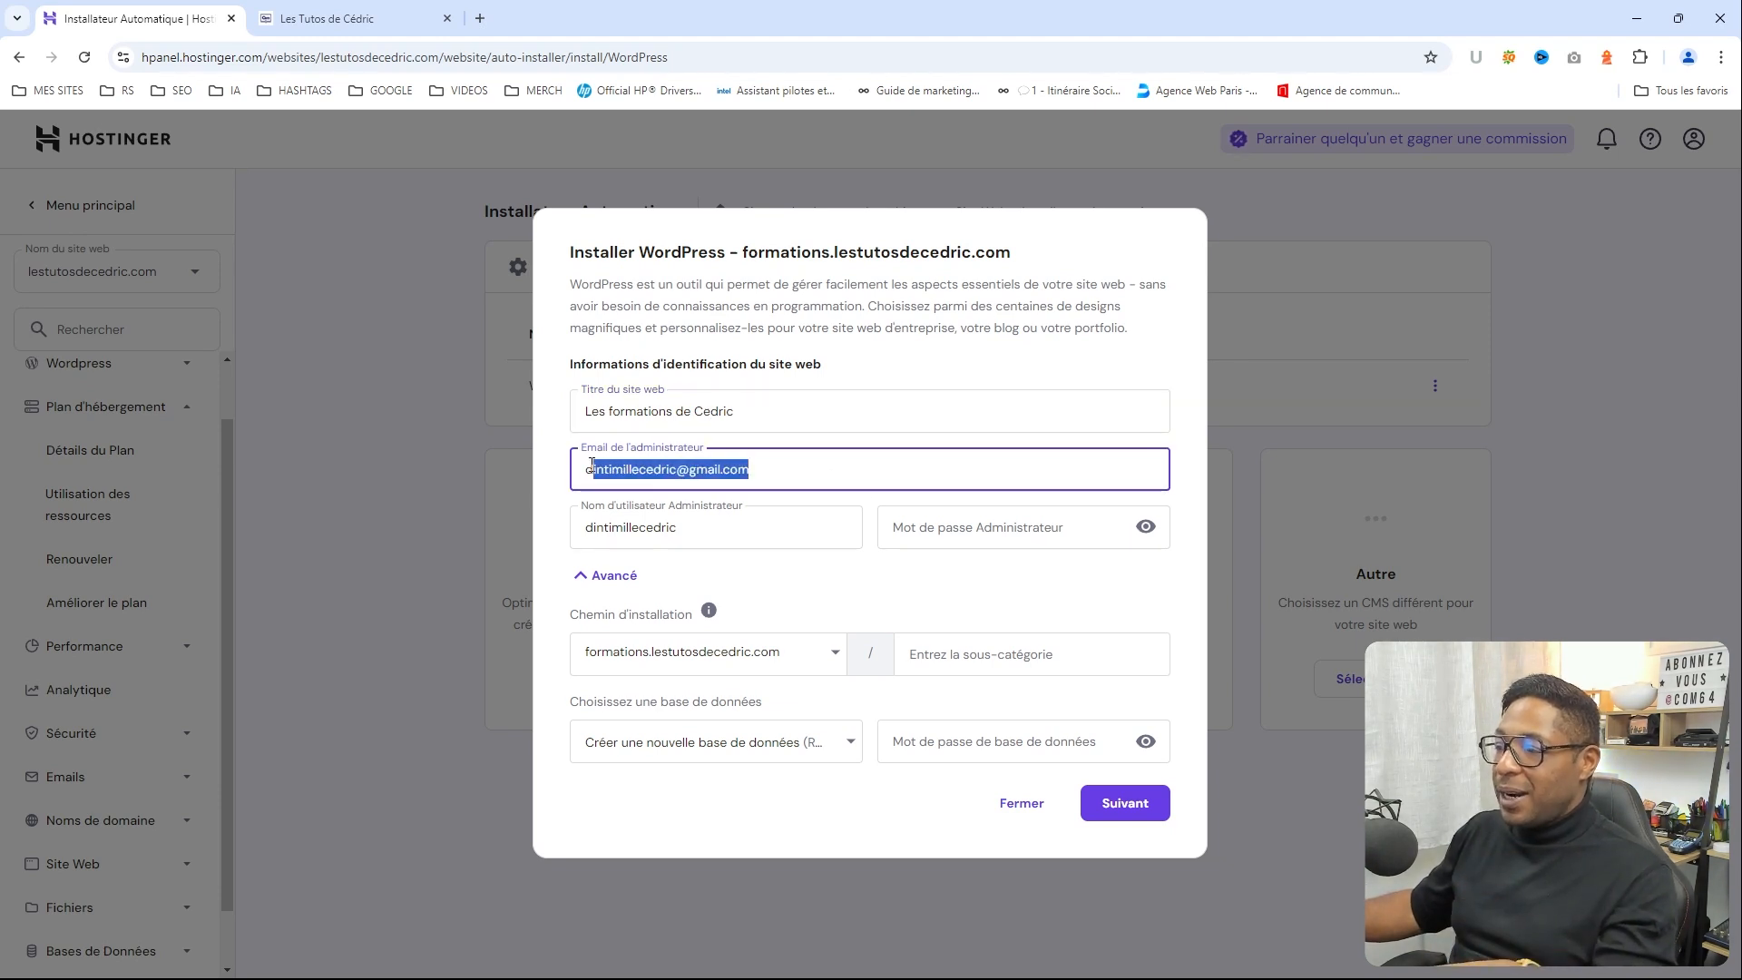
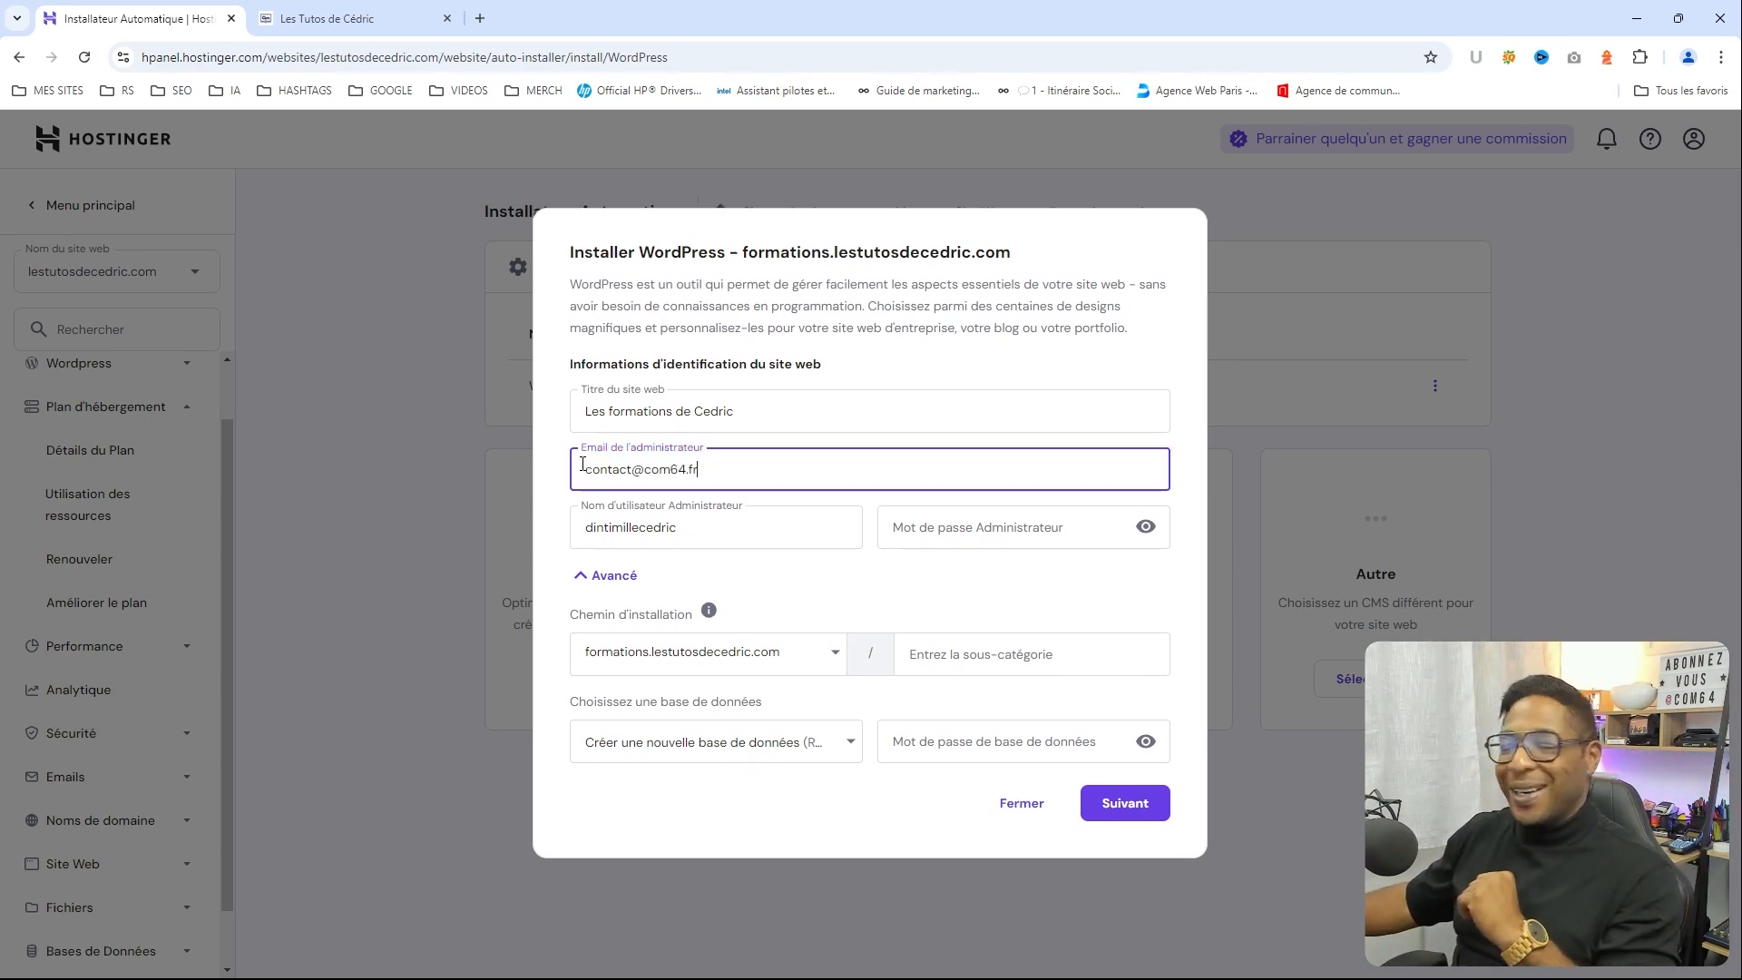
left_click_drag(719, 531, 581, 533)
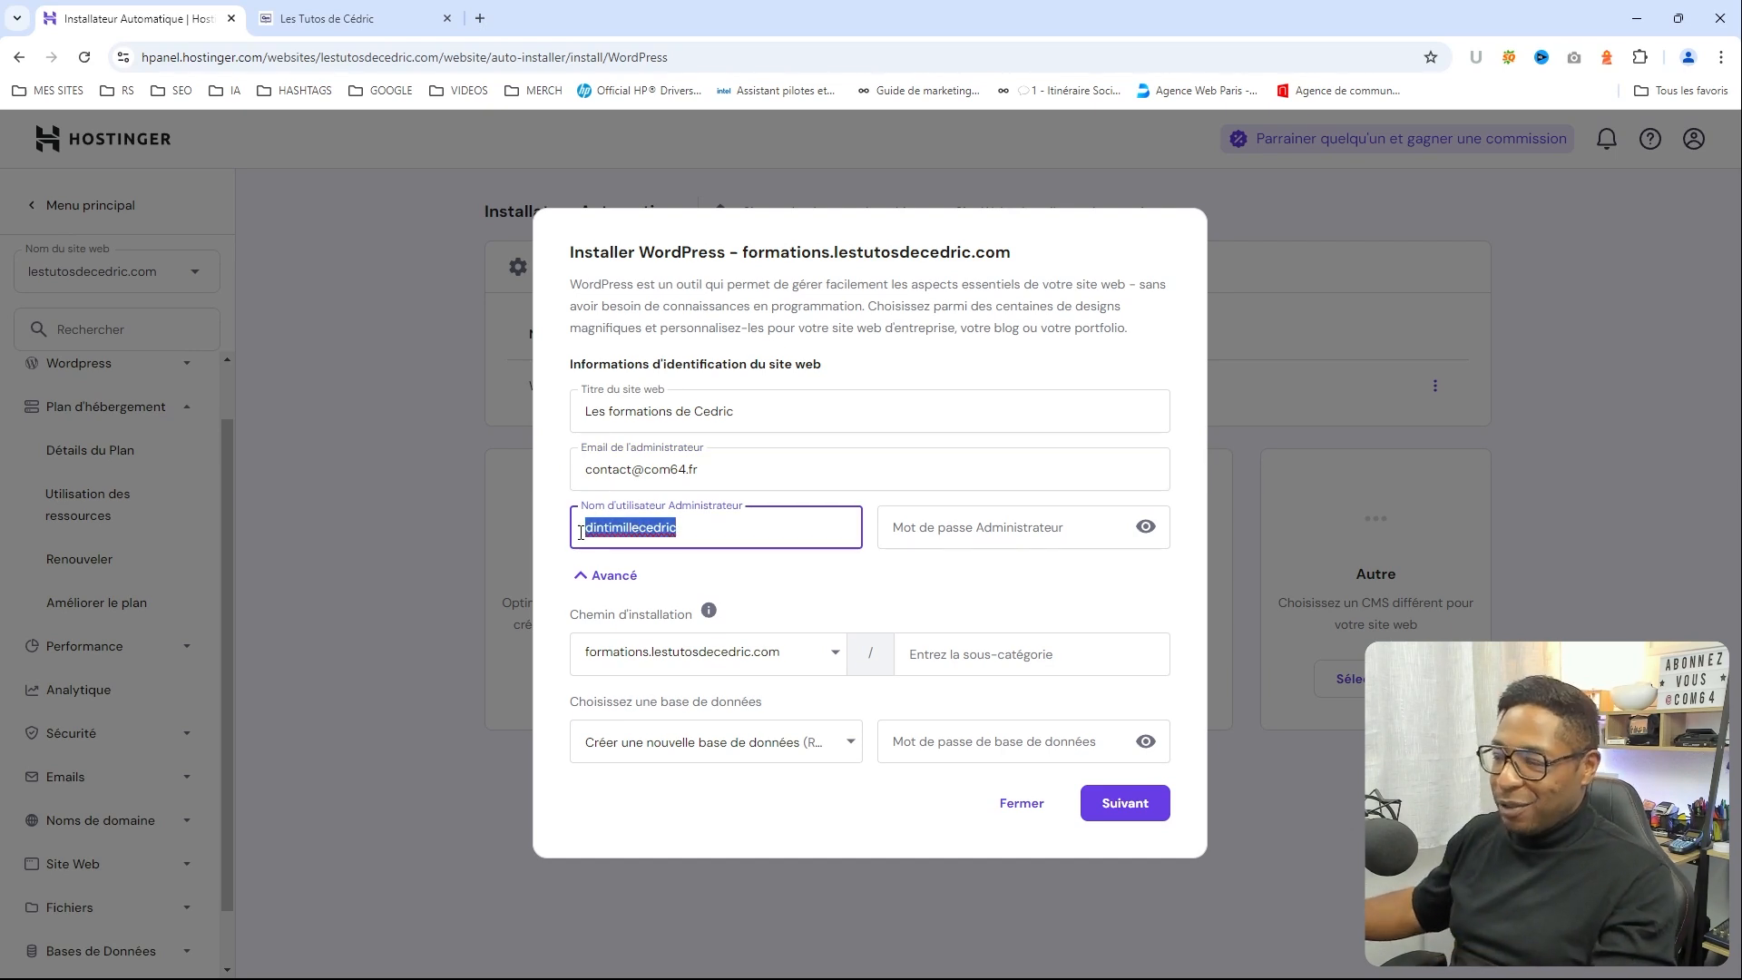
type("Cédric")
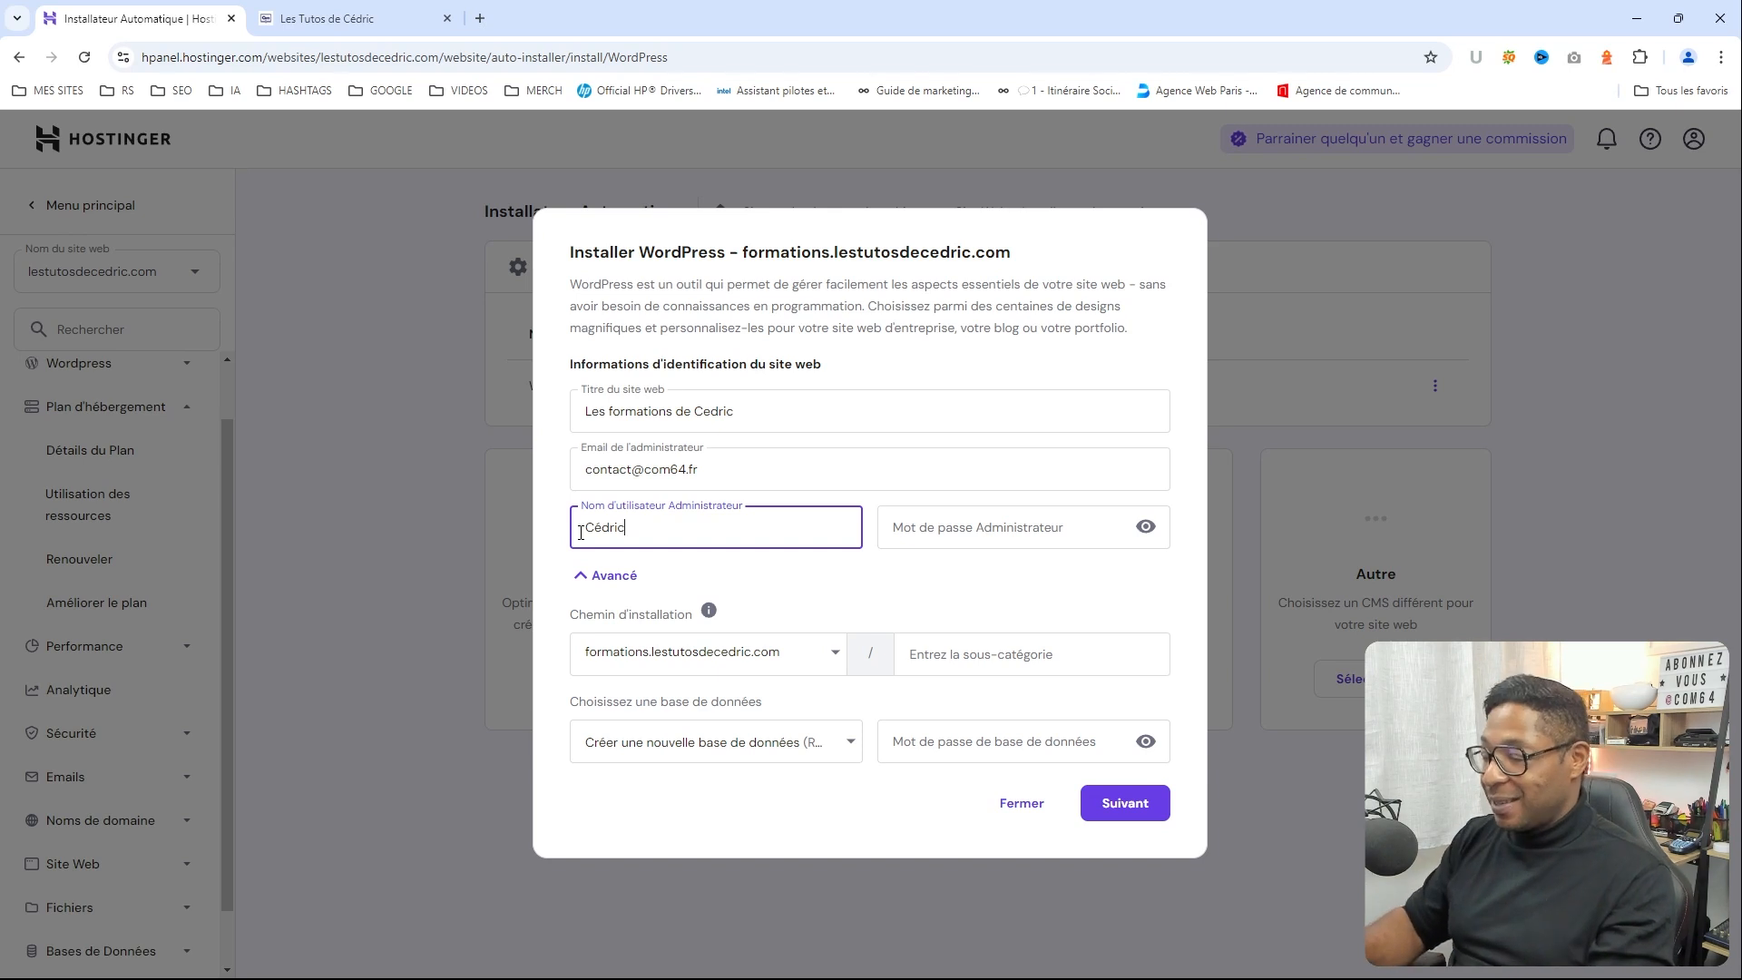
key("BackSpace")
key("BackSpace")
key("BackSpace")
key("BackSpace")
type("edr")
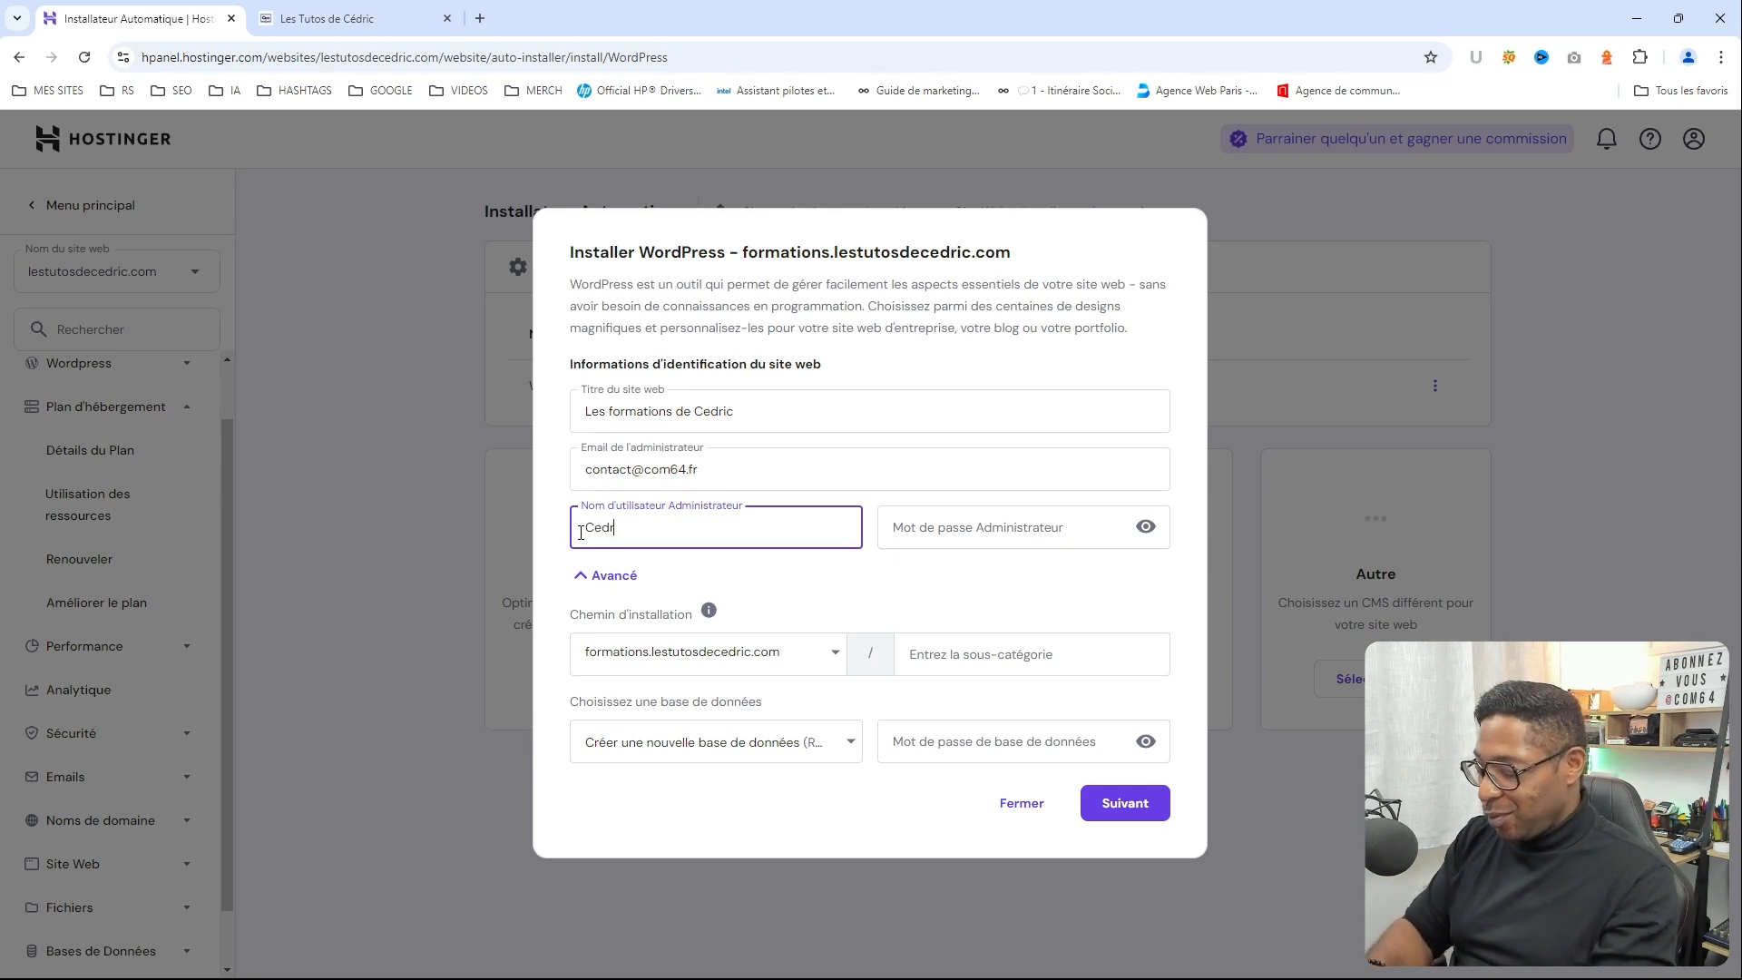
type("ic")
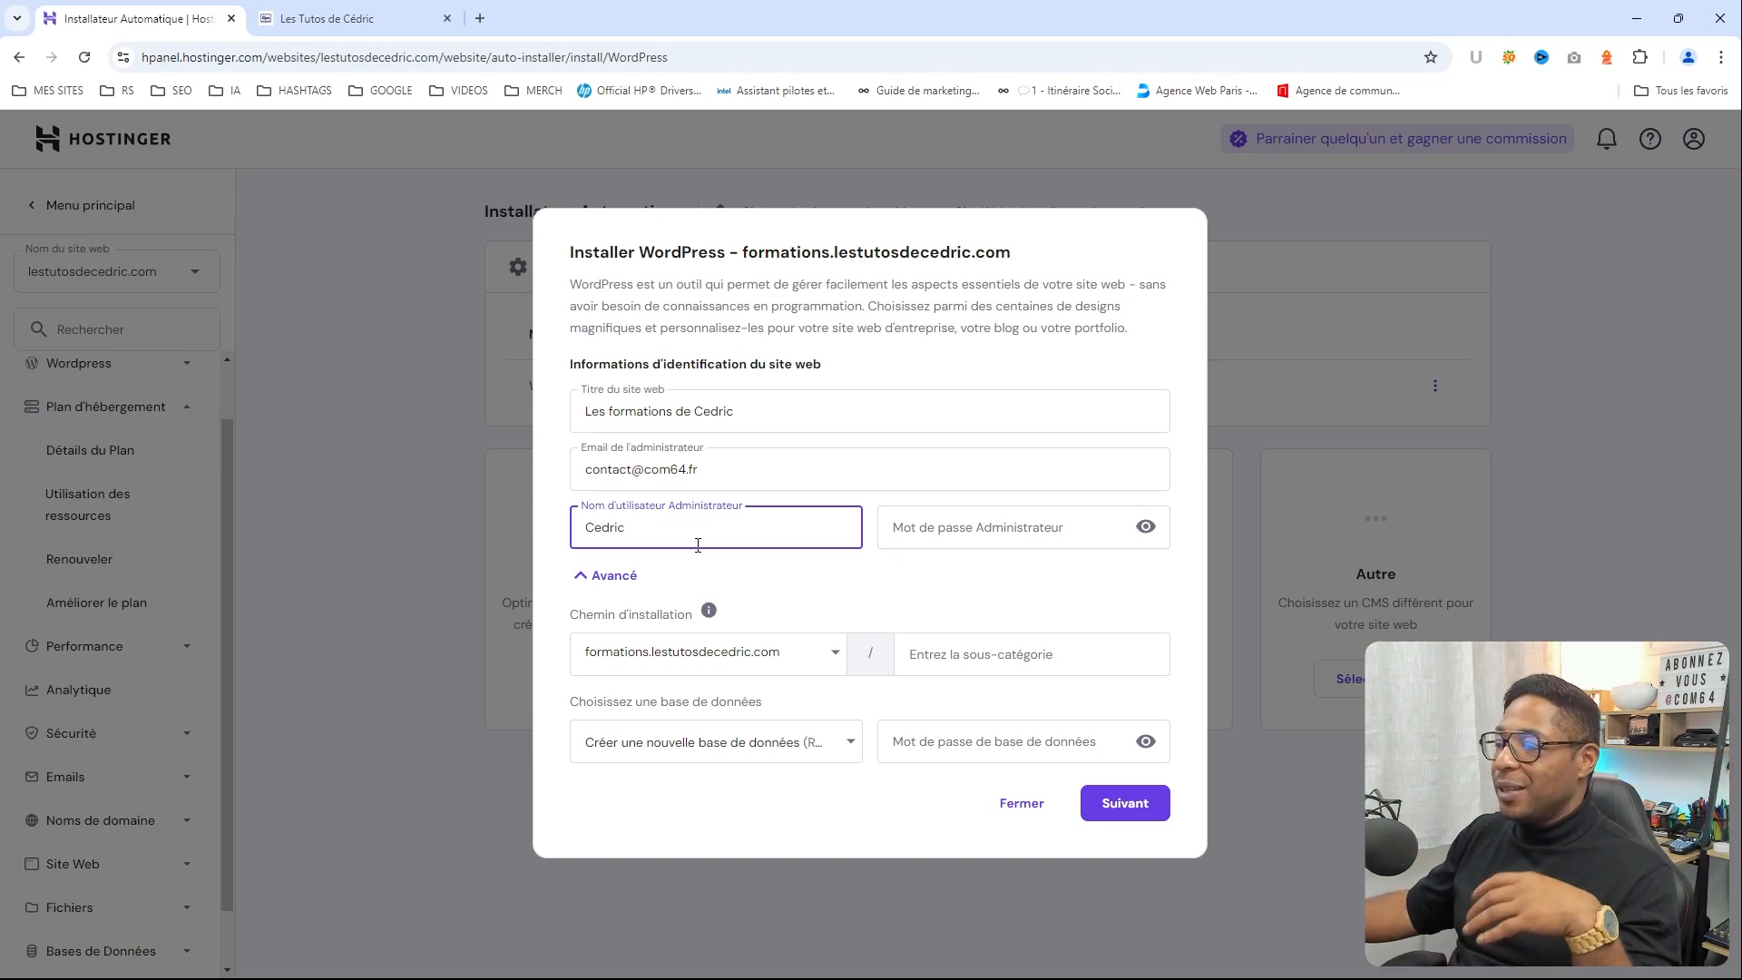
Enter a strong administrator password.
left_click(954, 526)
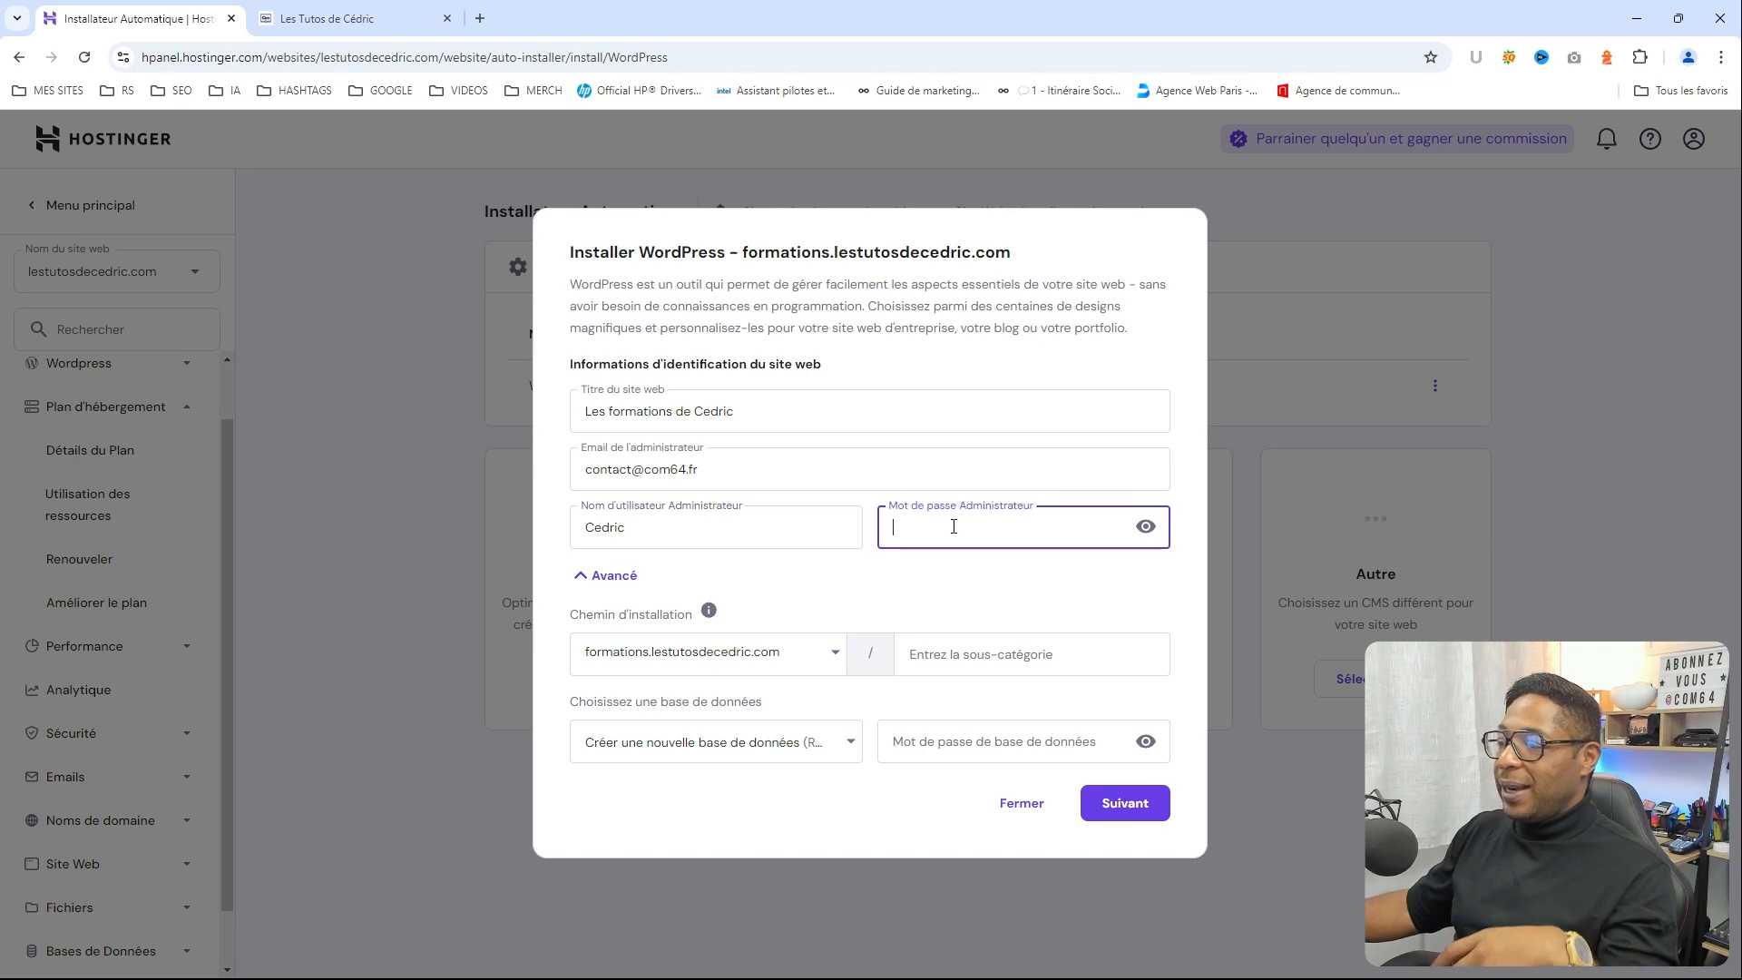
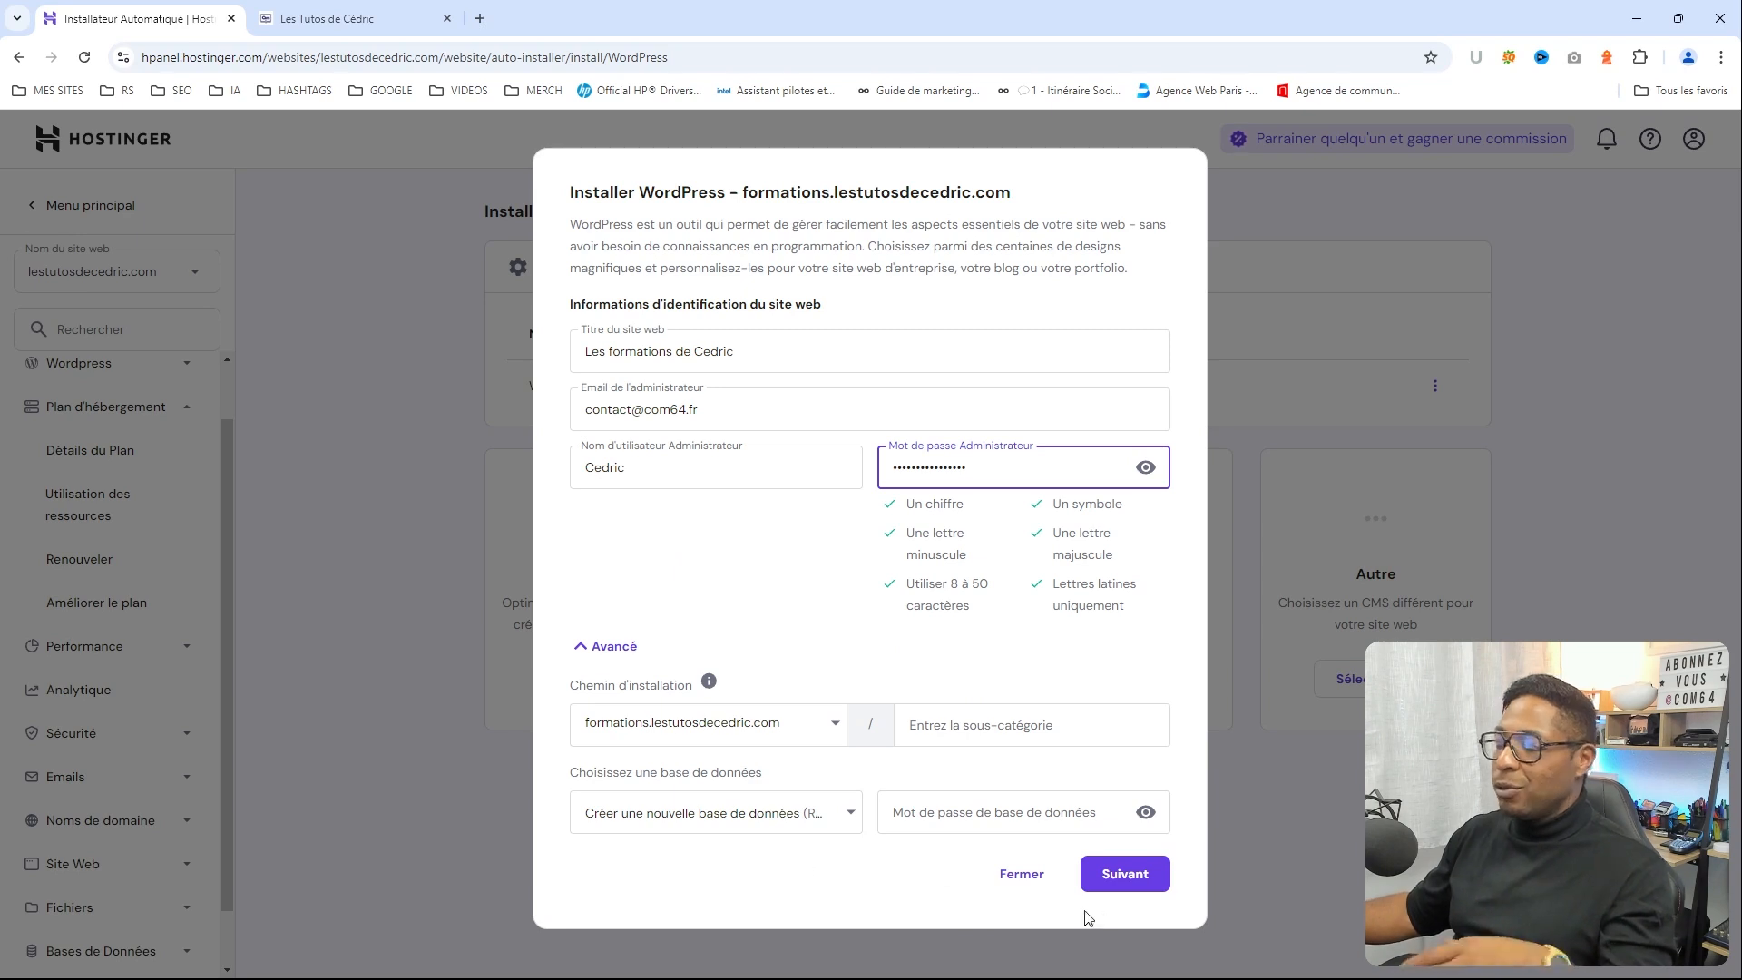
Choose WordPress 6.6.2 in French (France) and disable automatic updates.
left_click(1127, 877)
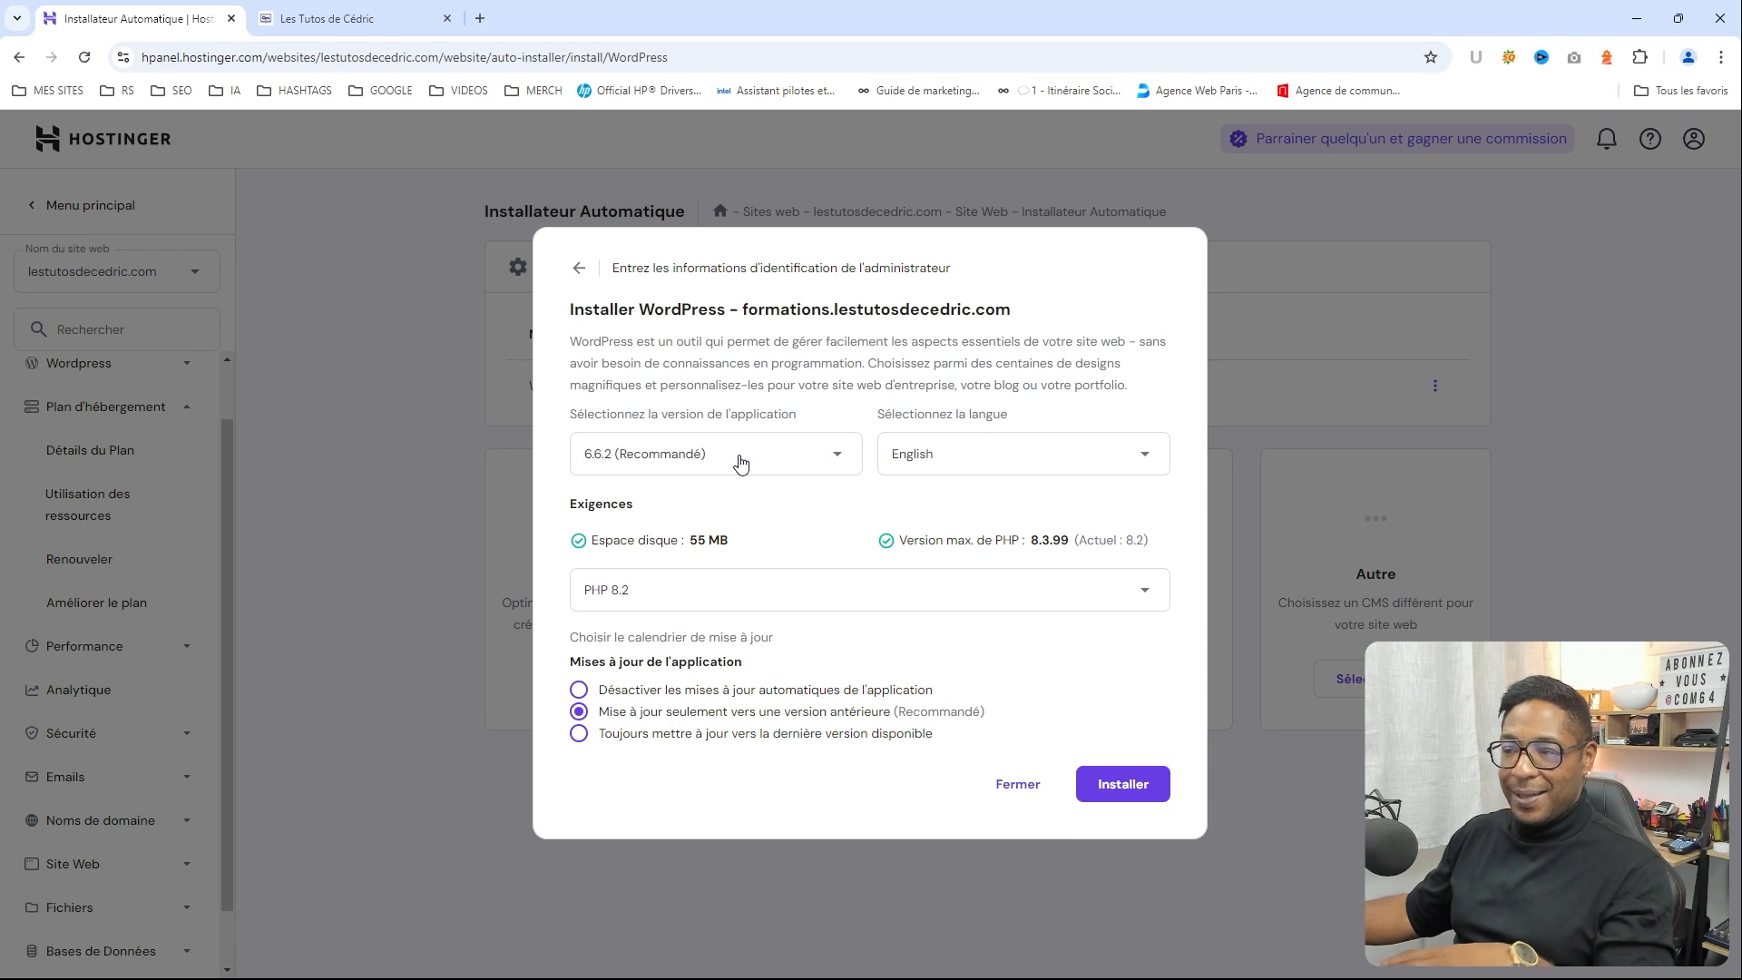
left_click(701, 458)
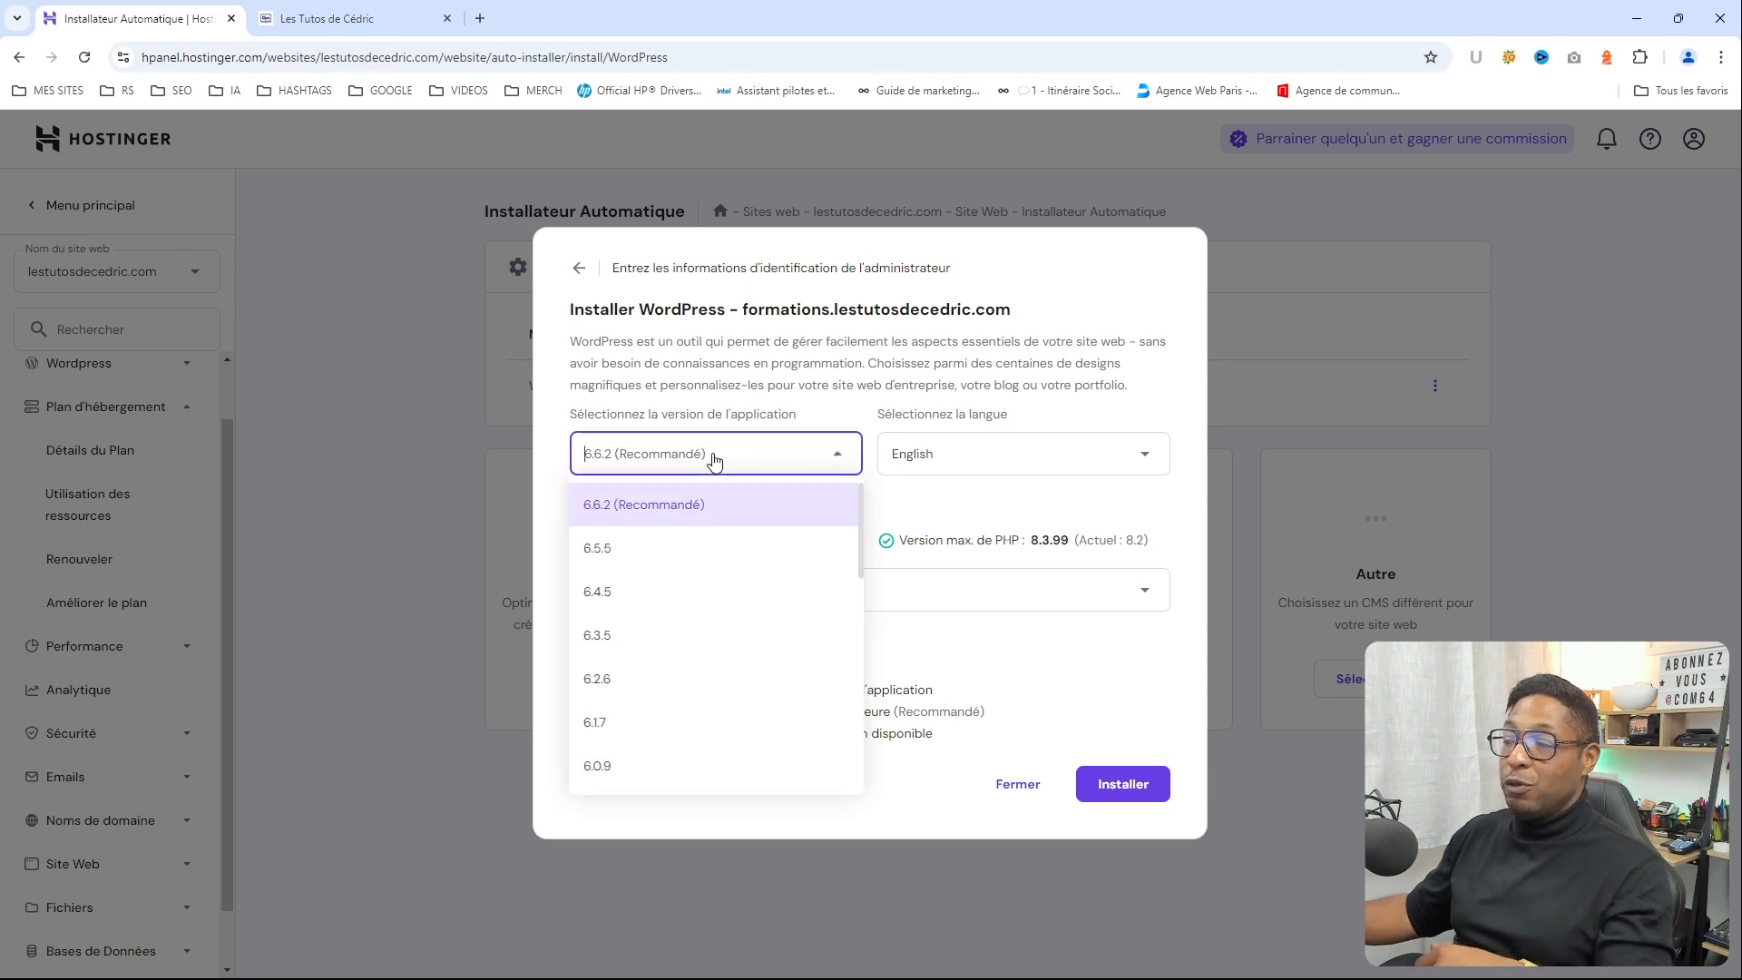
left_click(671, 506)
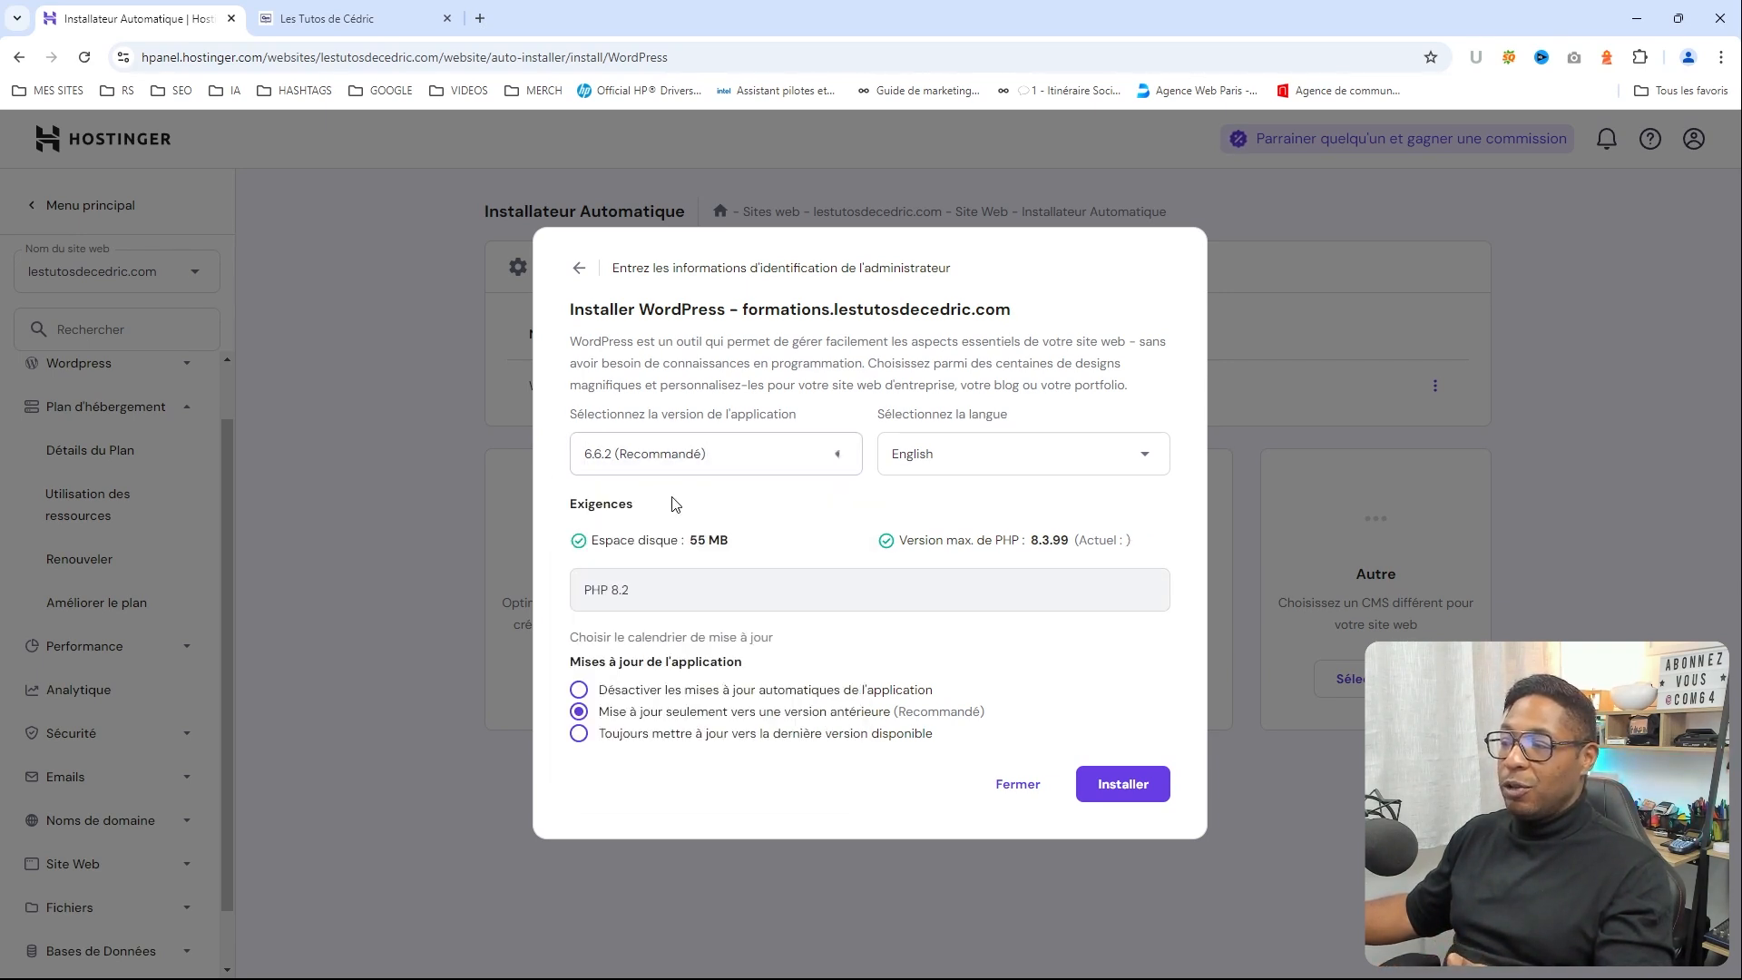
left_click(983, 462)
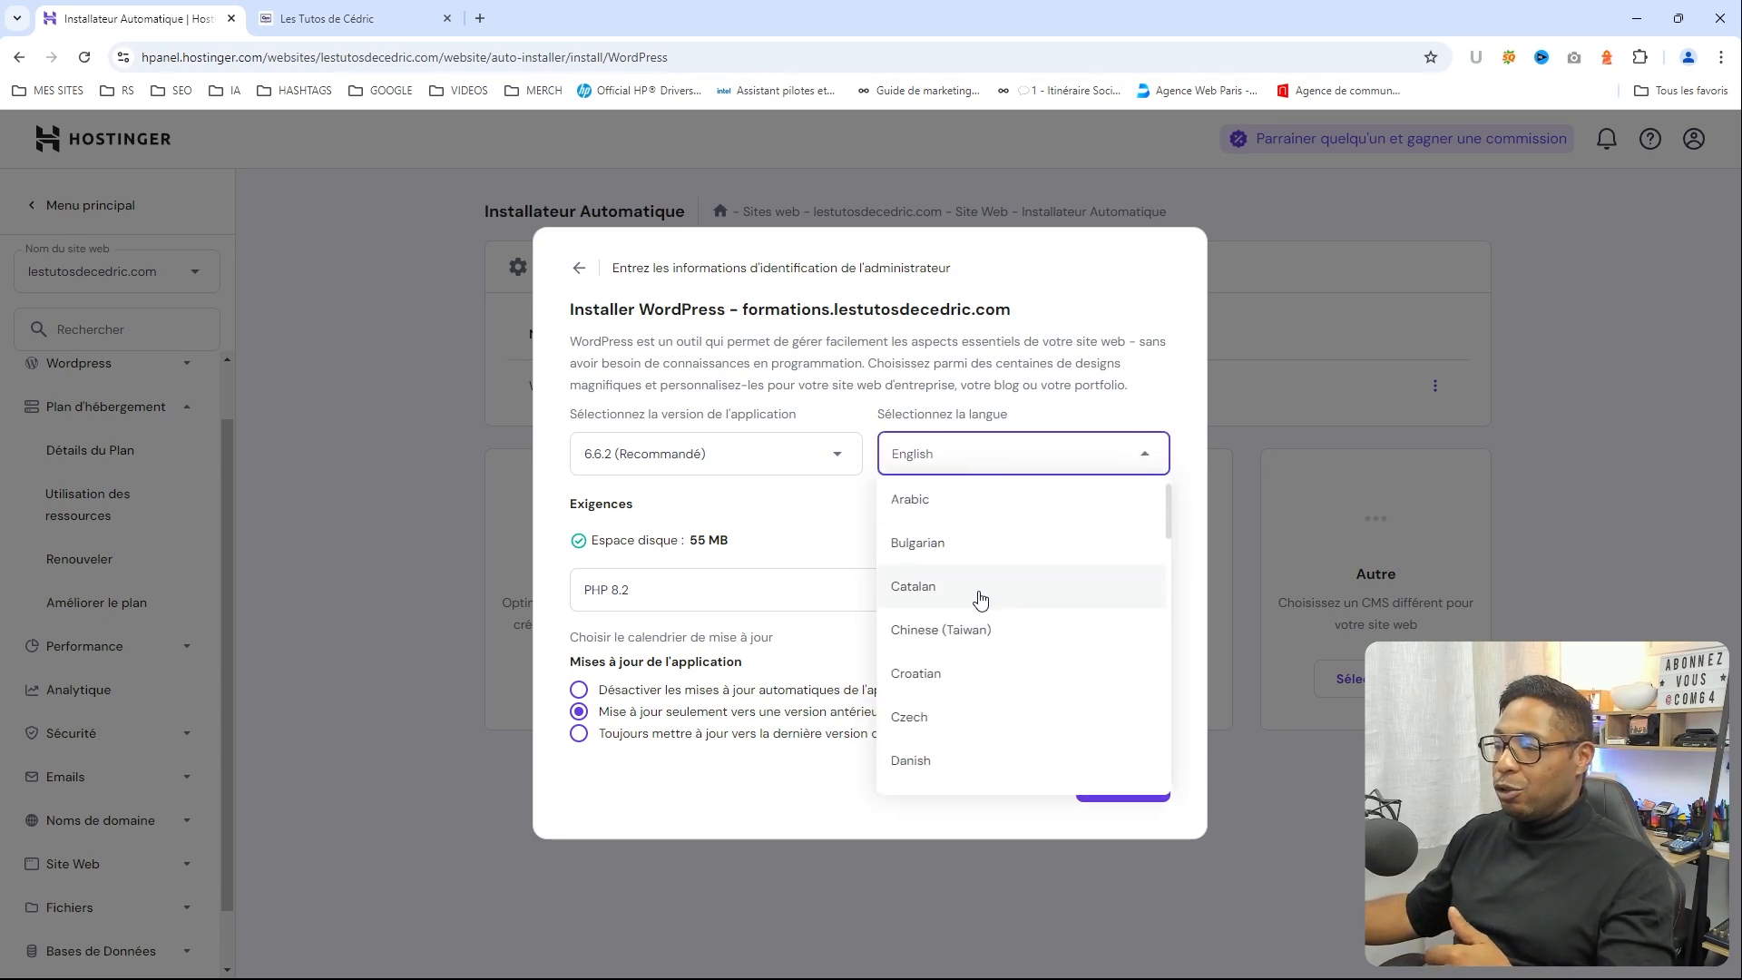
scroll(980, 599, "down", 5)
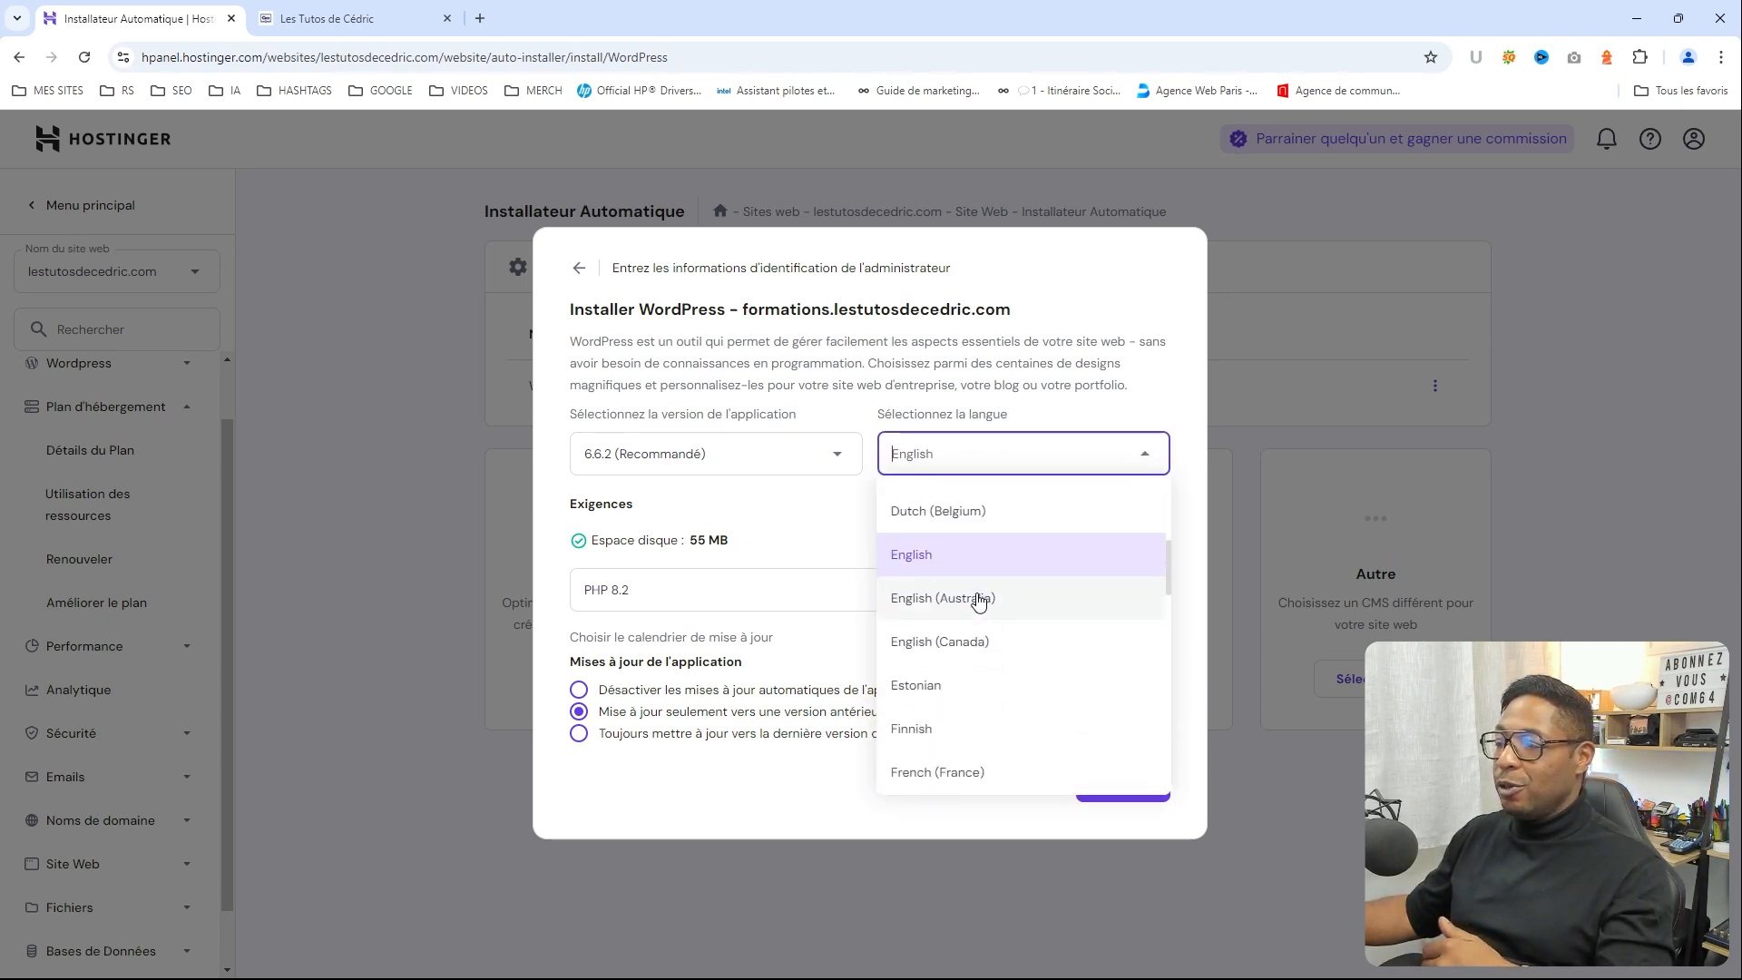
scroll(962, 590, "down", 1)
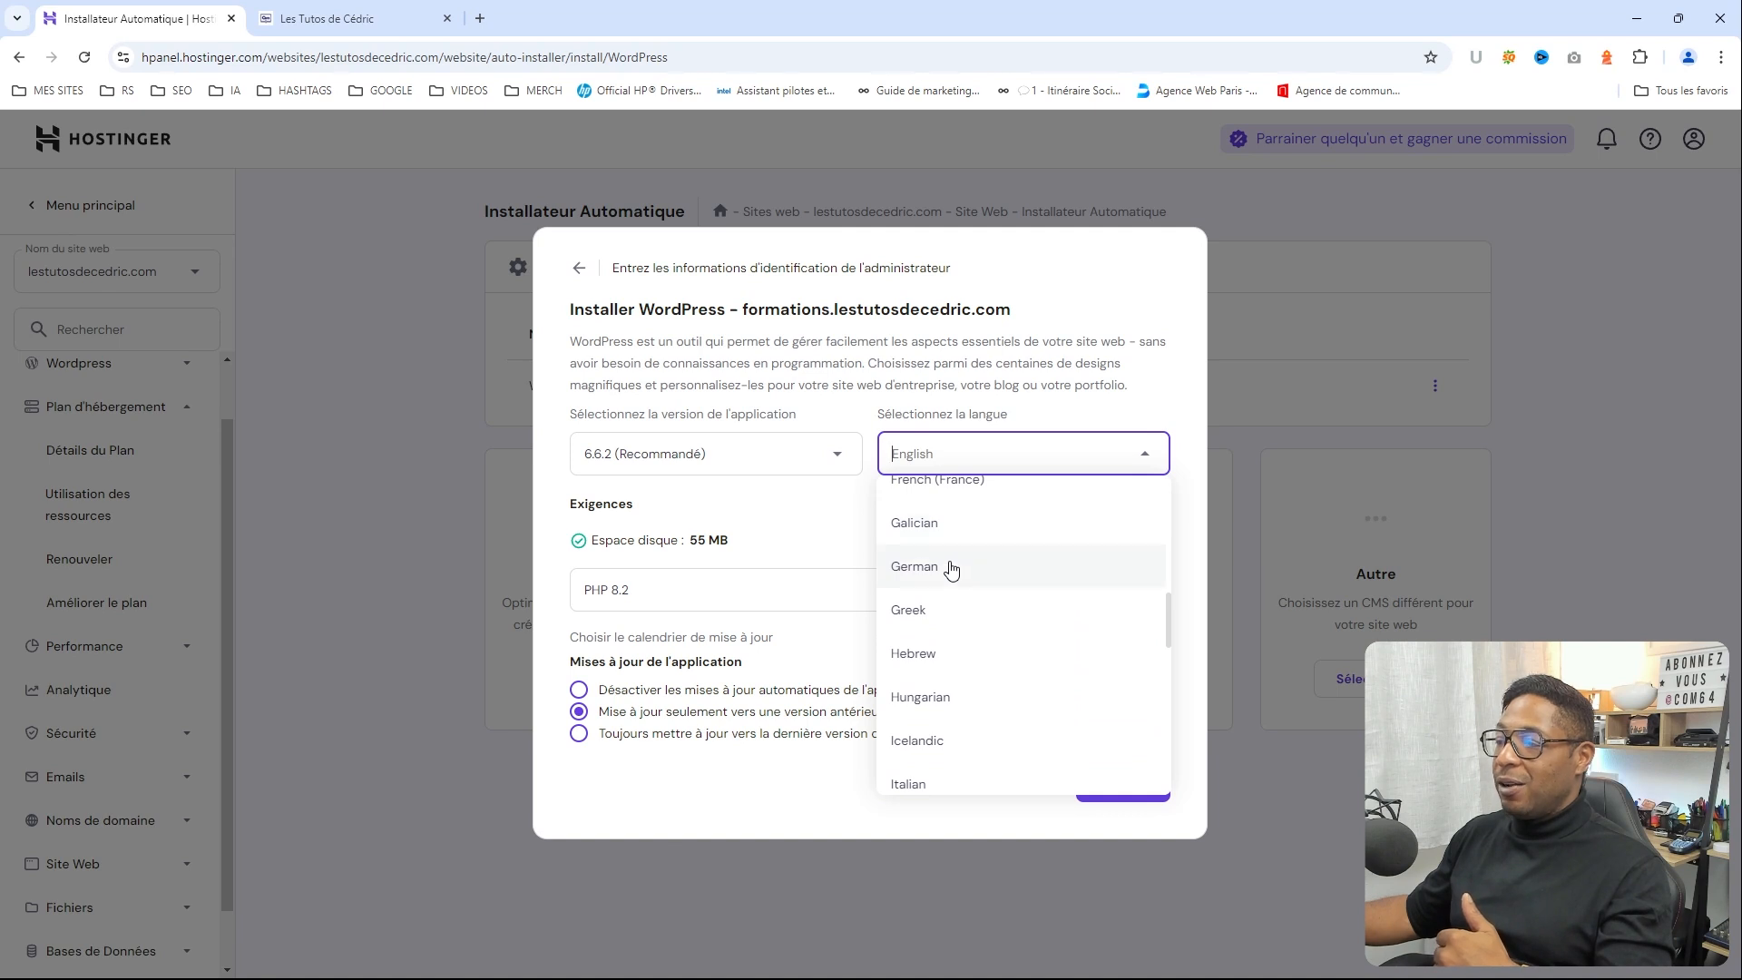
left_click(941, 495)
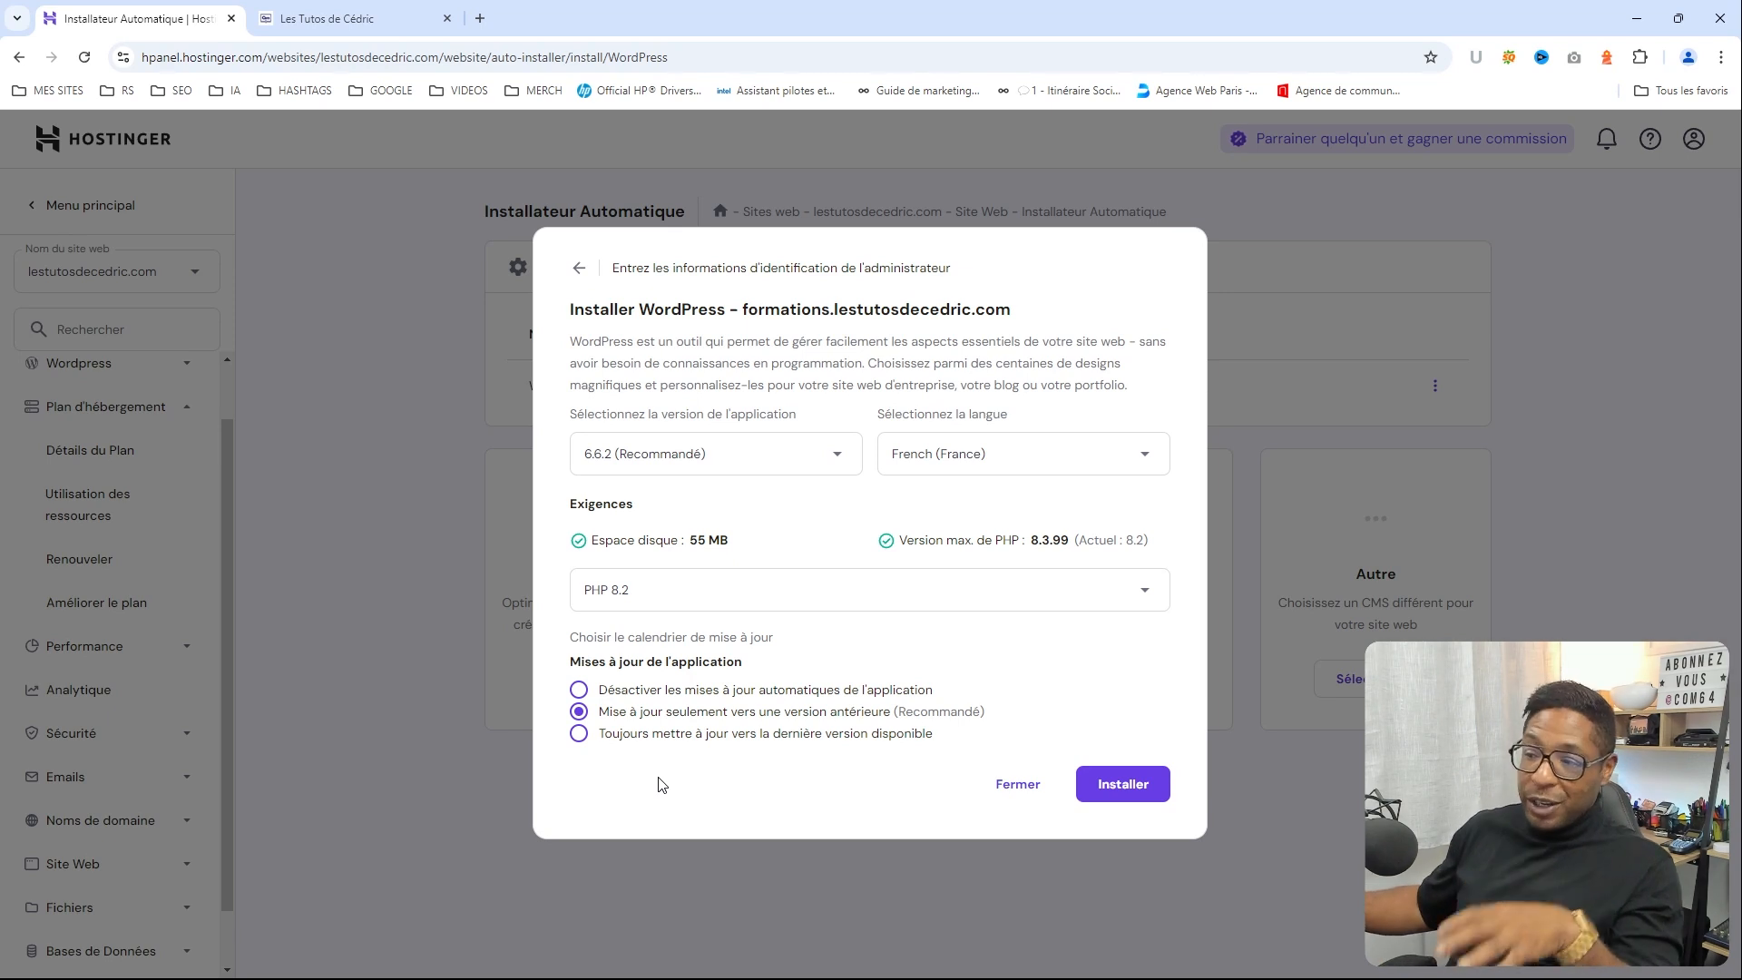
left_click(577, 691)
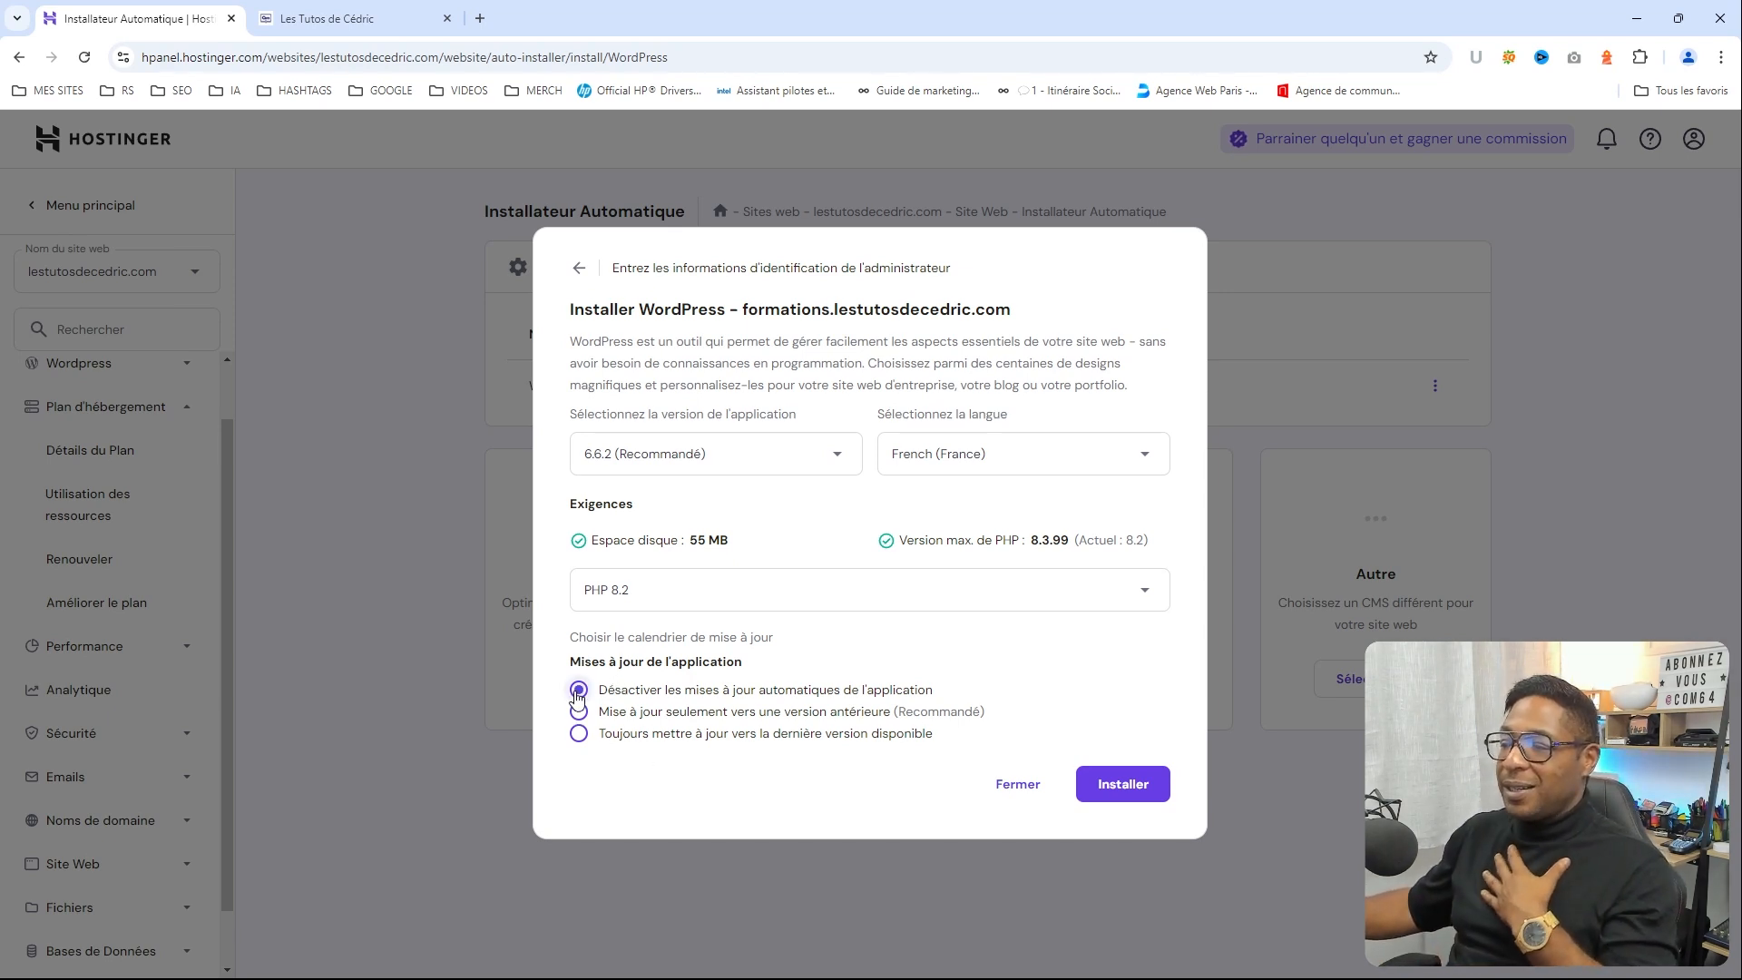
Launch the WordPress installation for formations.lestutosdecedric.com.
left_click(1125, 786)
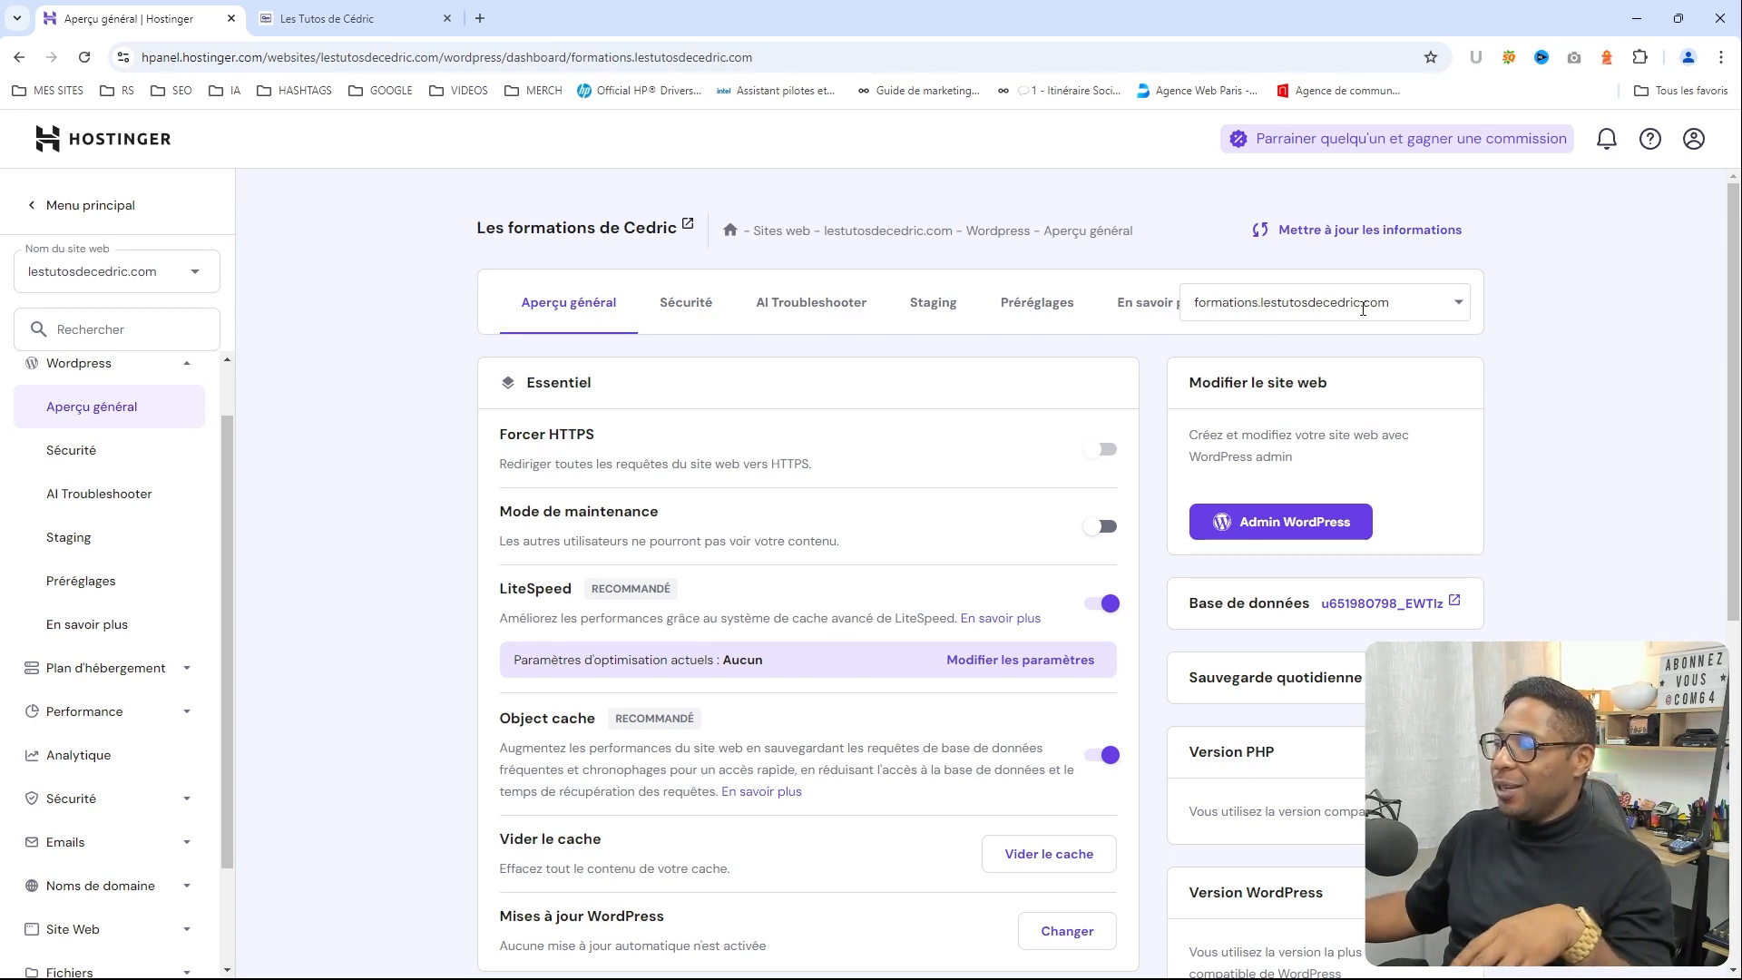
Open the formations site's WordPress admin in a new tab.
left_click(1267, 524)
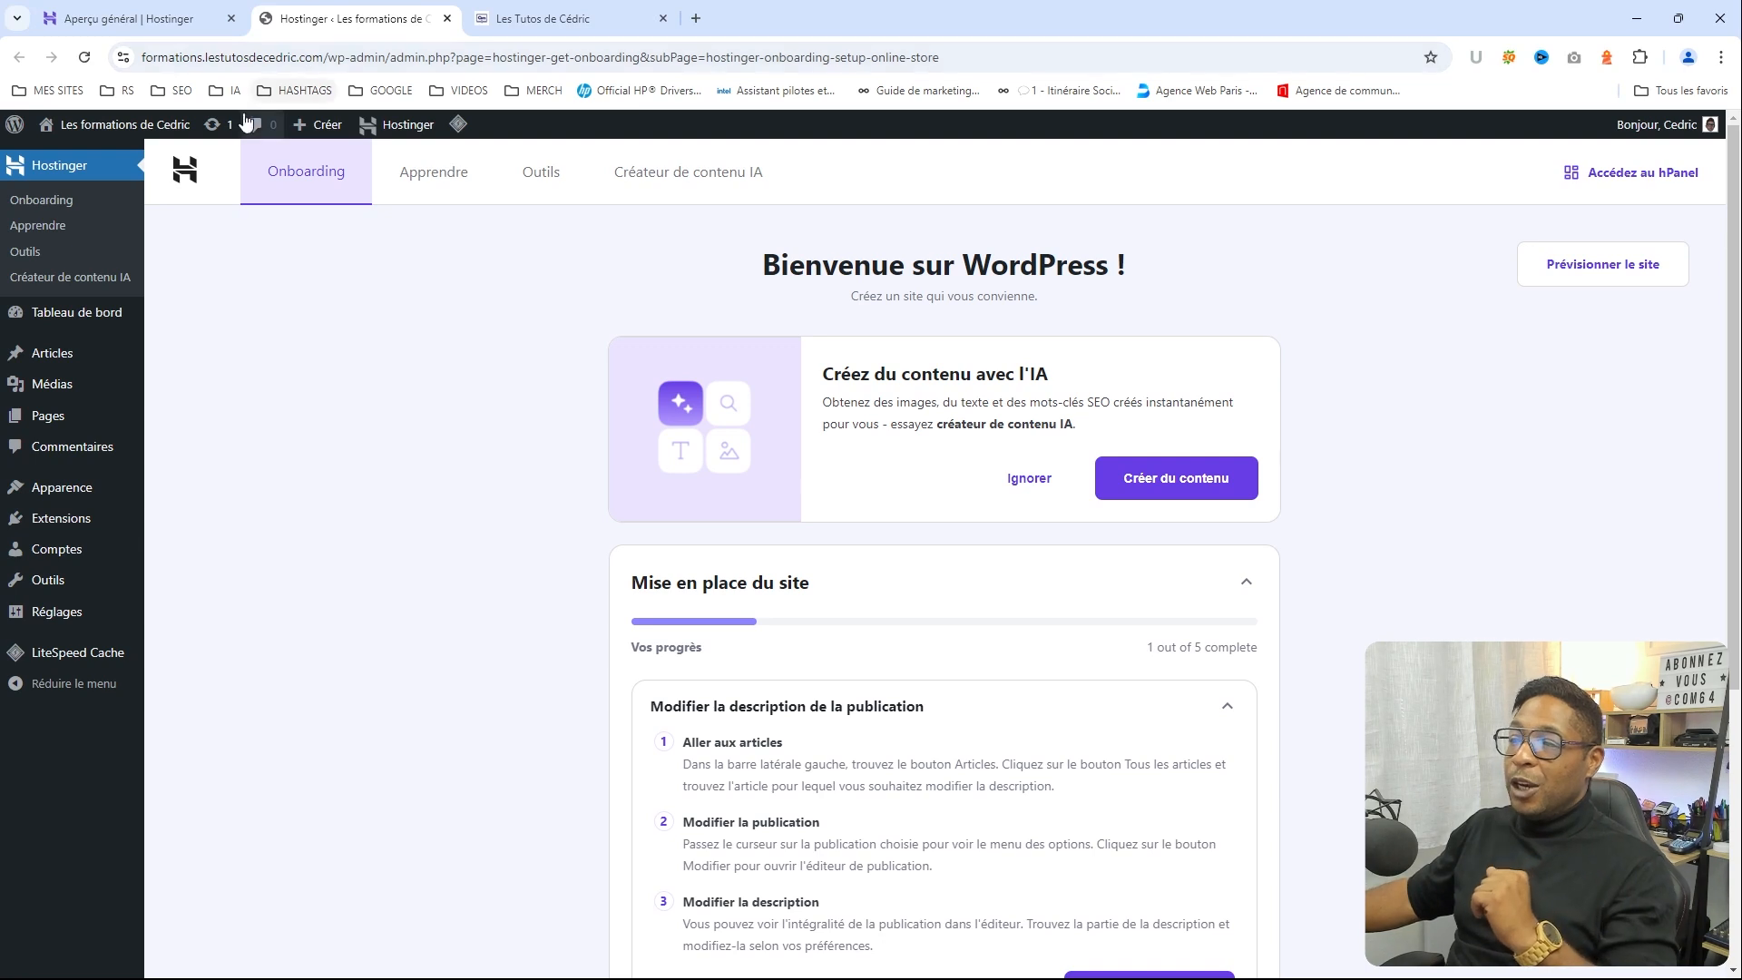
Open the formations site's public homepage in a new tab.
right_click(116, 126)
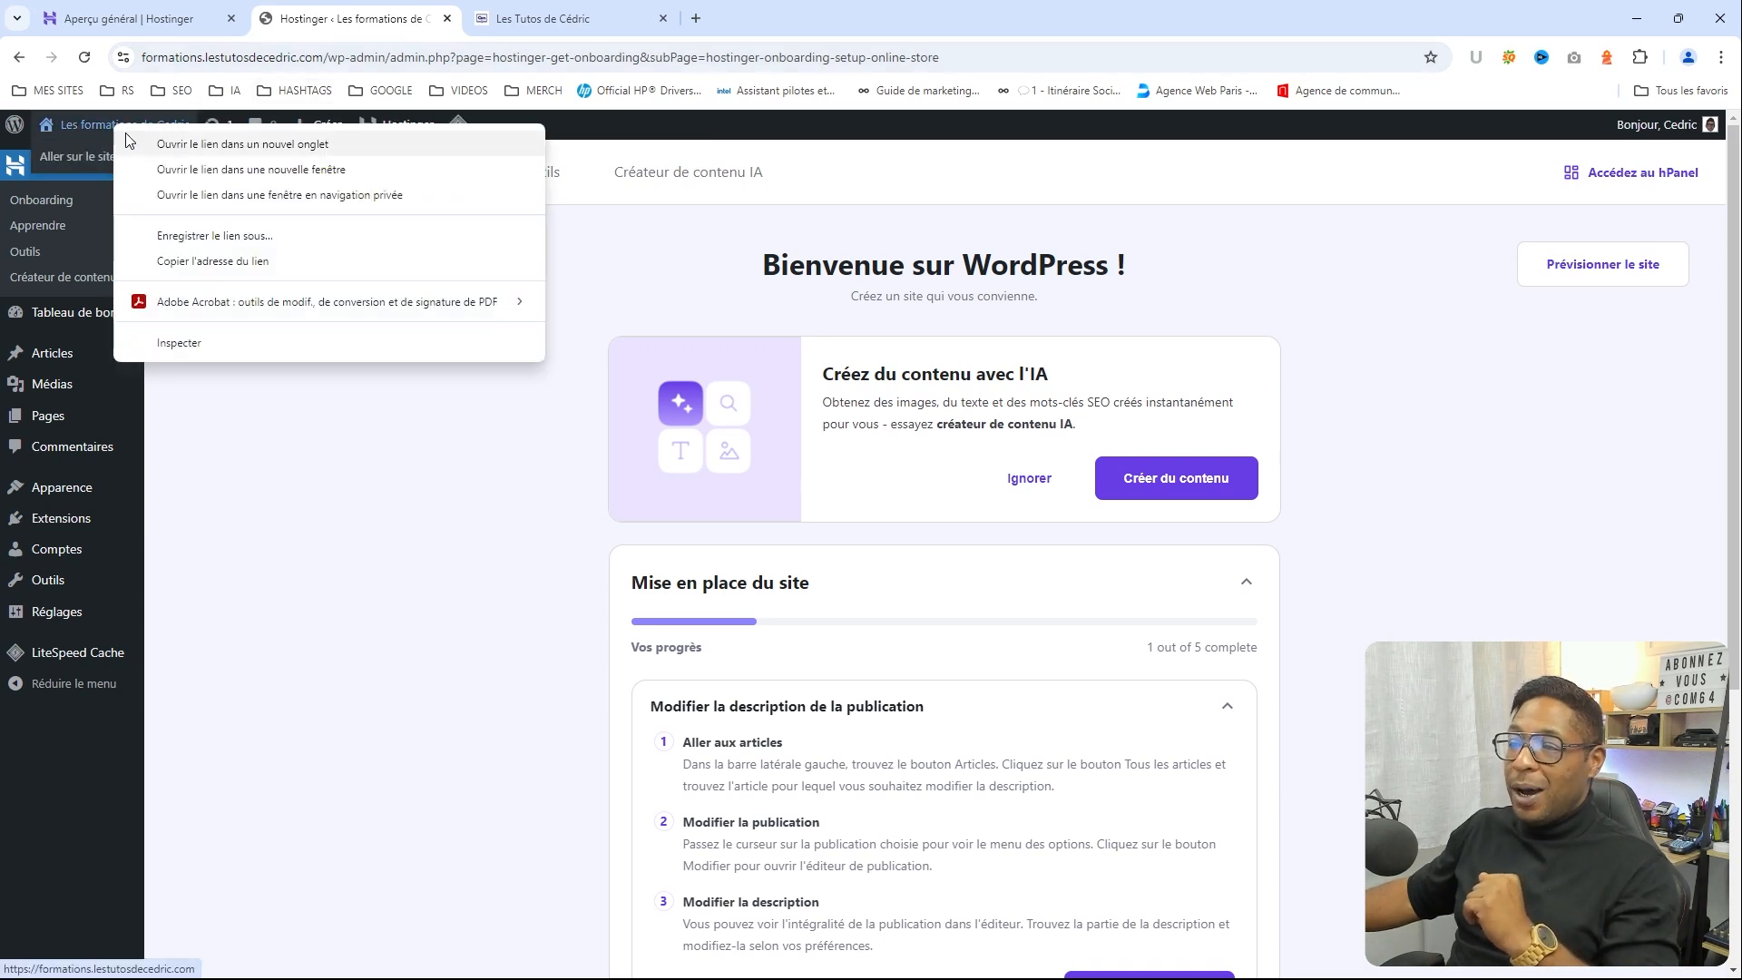
left_click(177, 145)
left_click(559, 13)
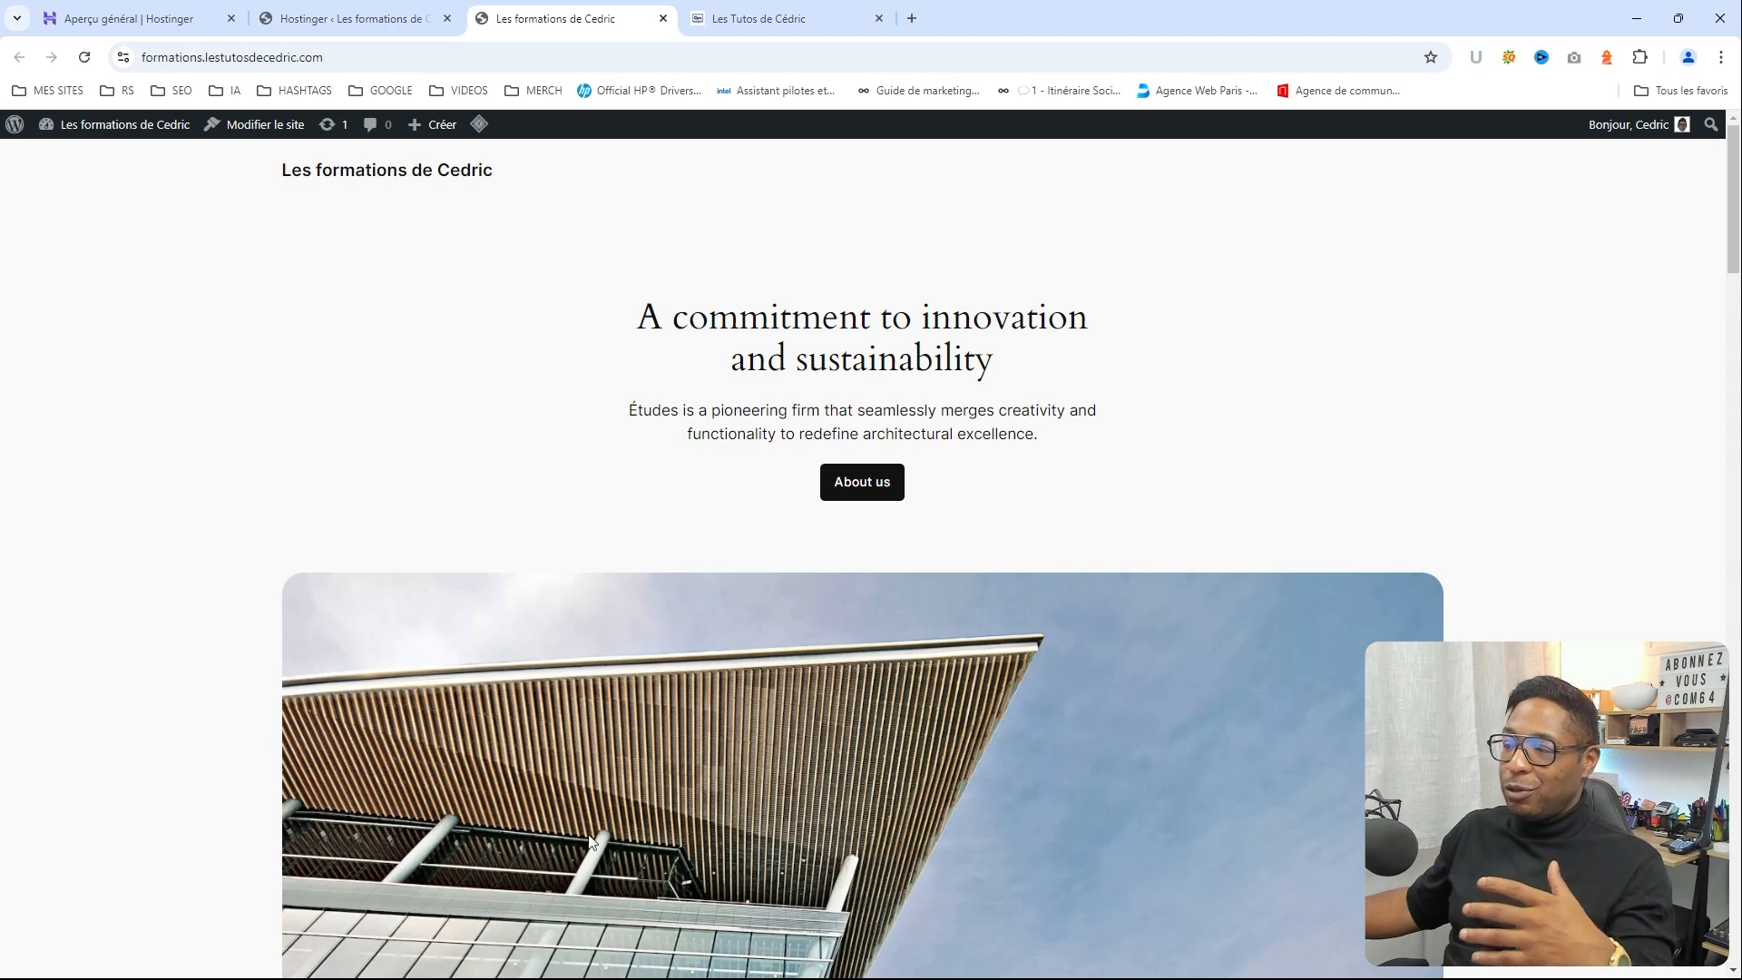
Compare with the main lestutosdecedric.com site's home and À propos pages, then return to the formations site.
left_click(753, 21)
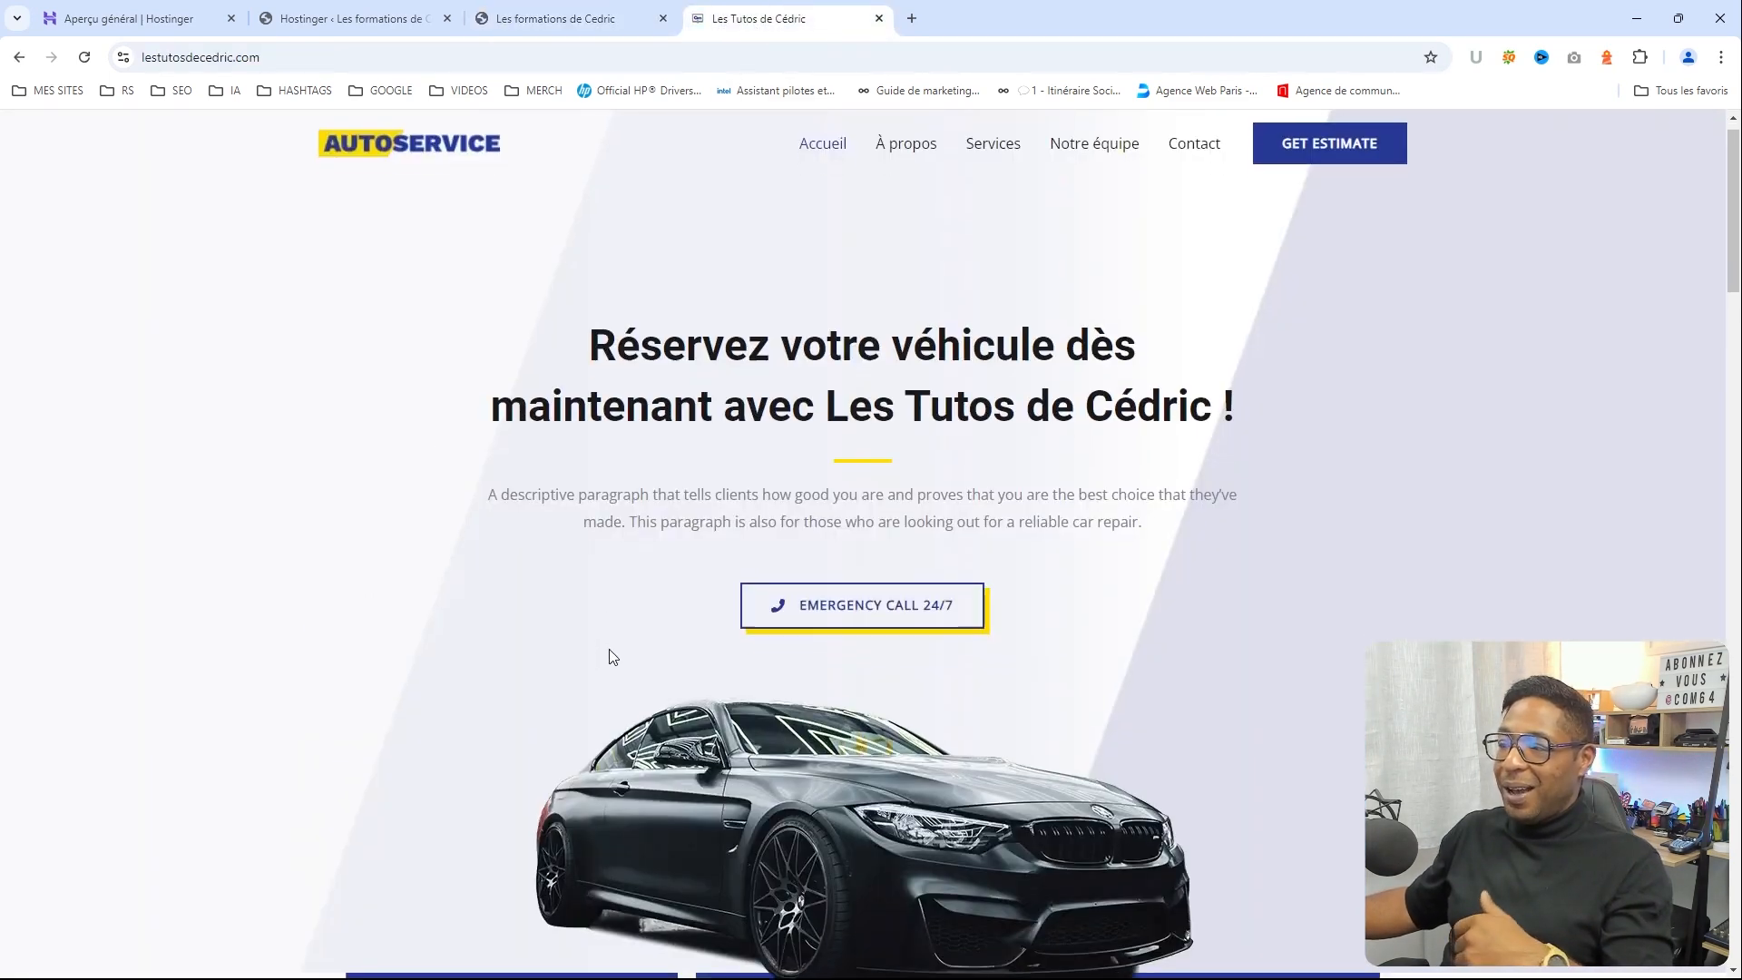
scroll(606, 651, "down", 12)
scroll(569, 591, "up", 12)
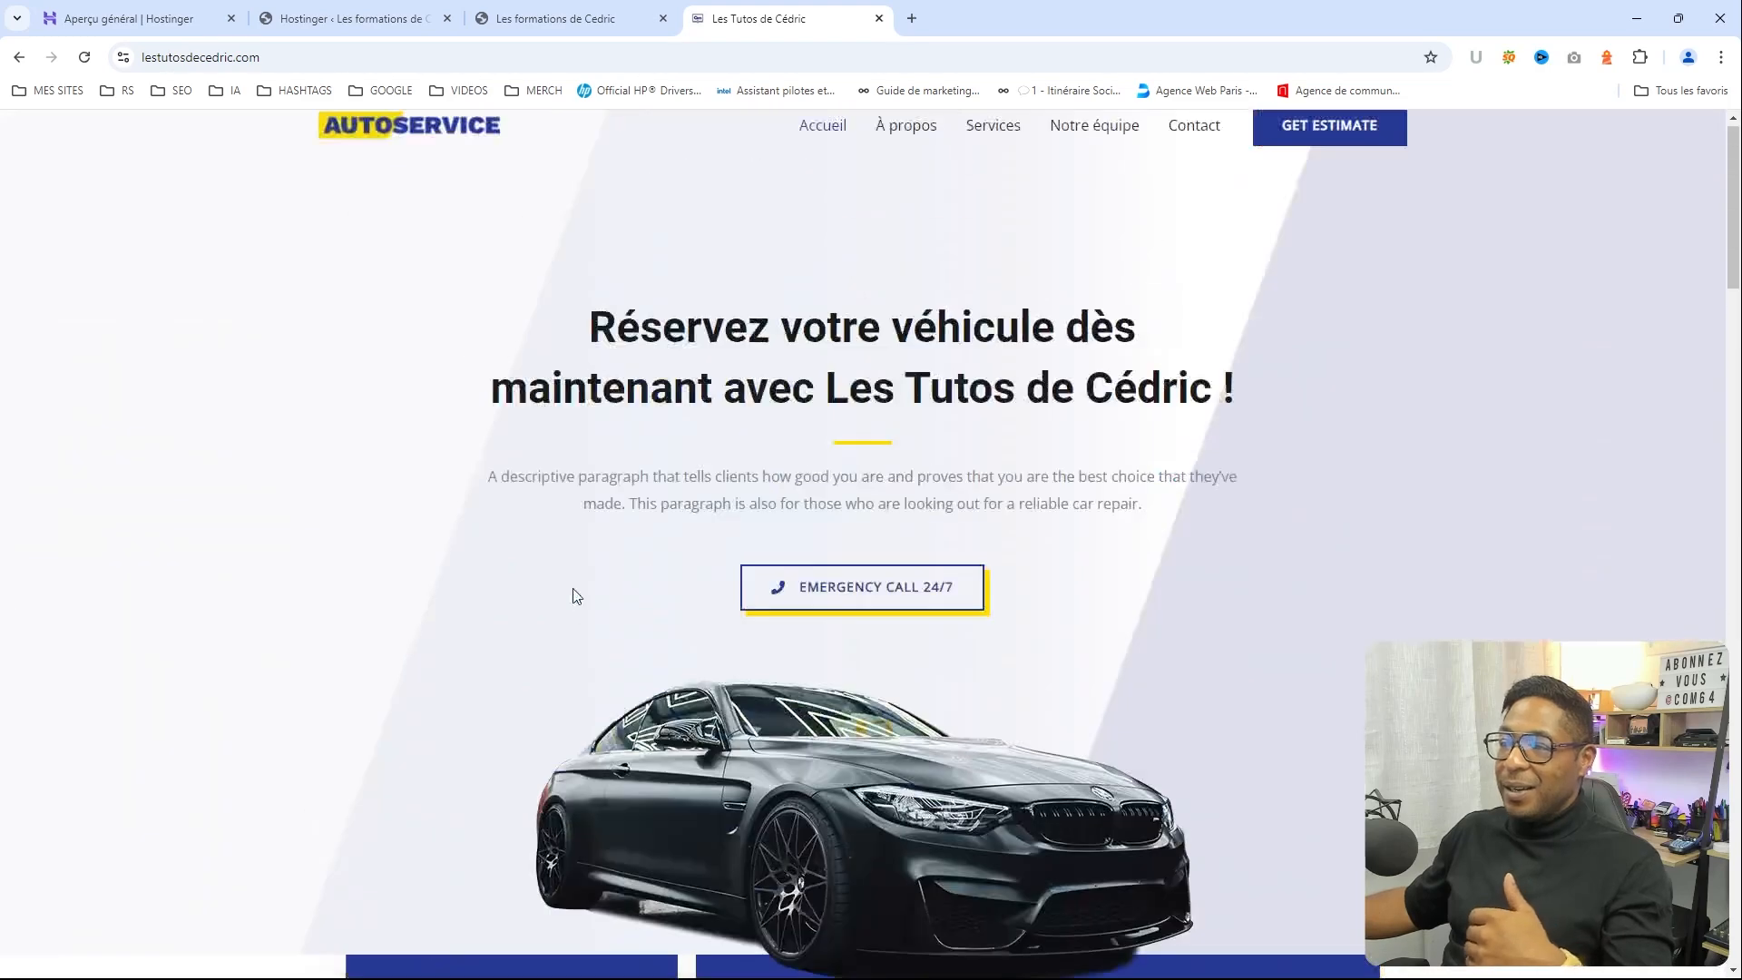
left_click(899, 175)
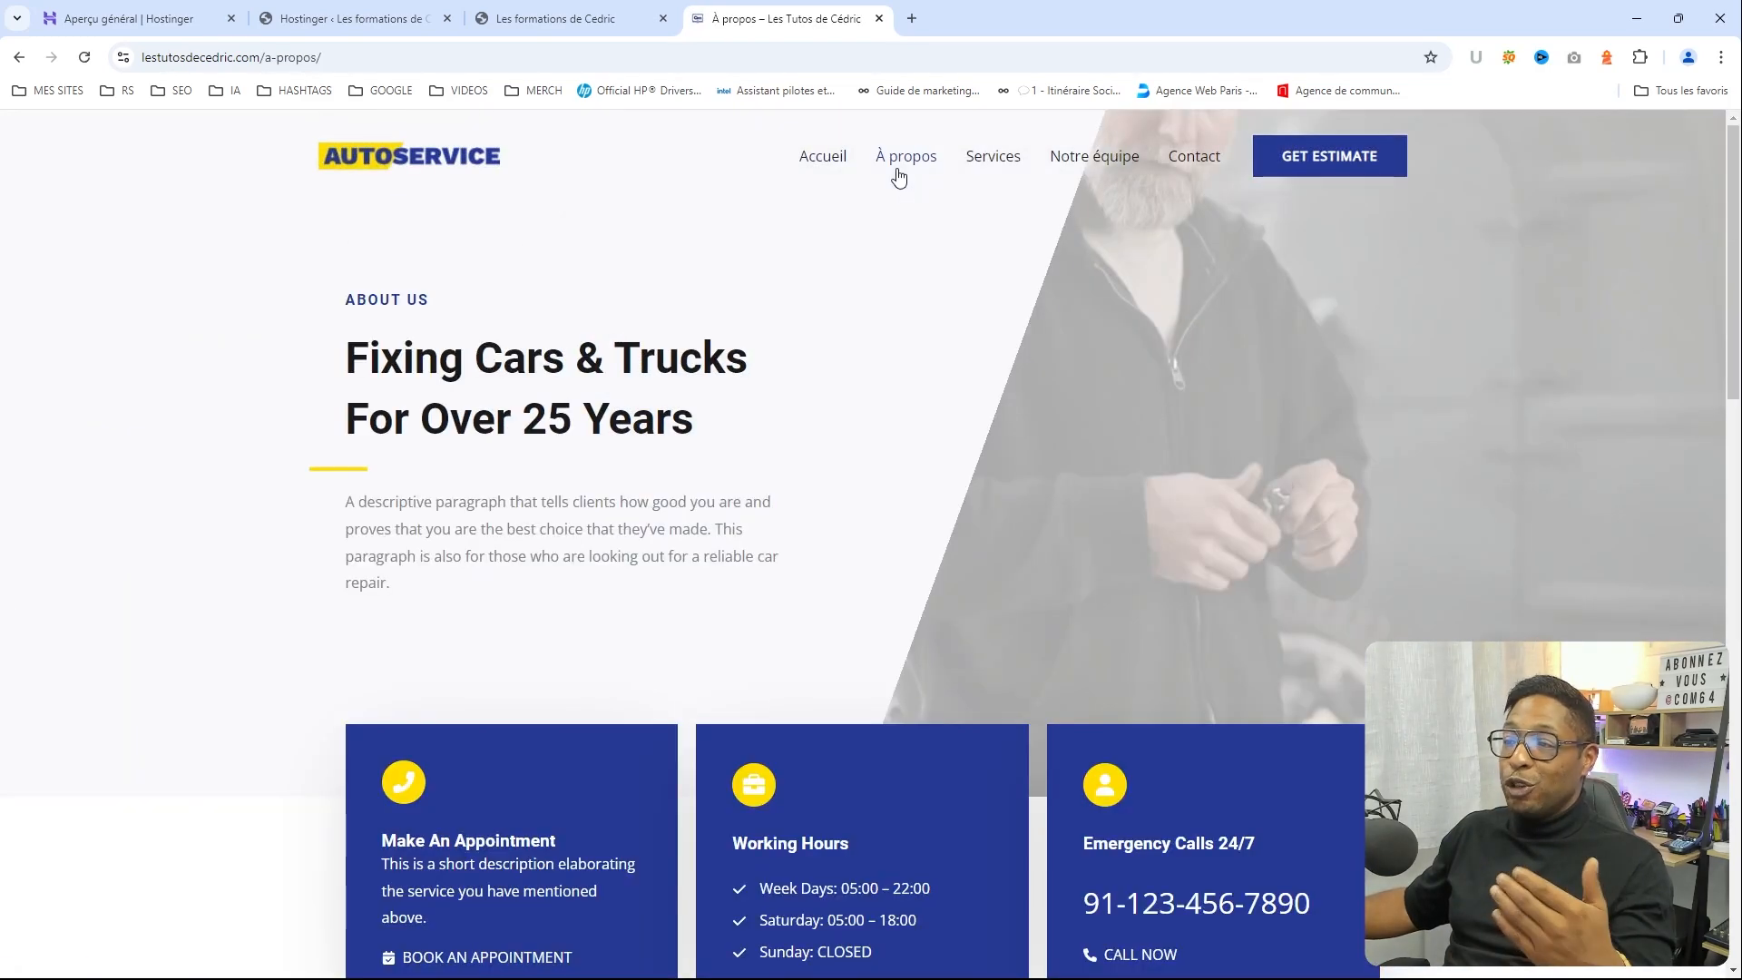
left_click(823, 161)
left_click(419, 165)
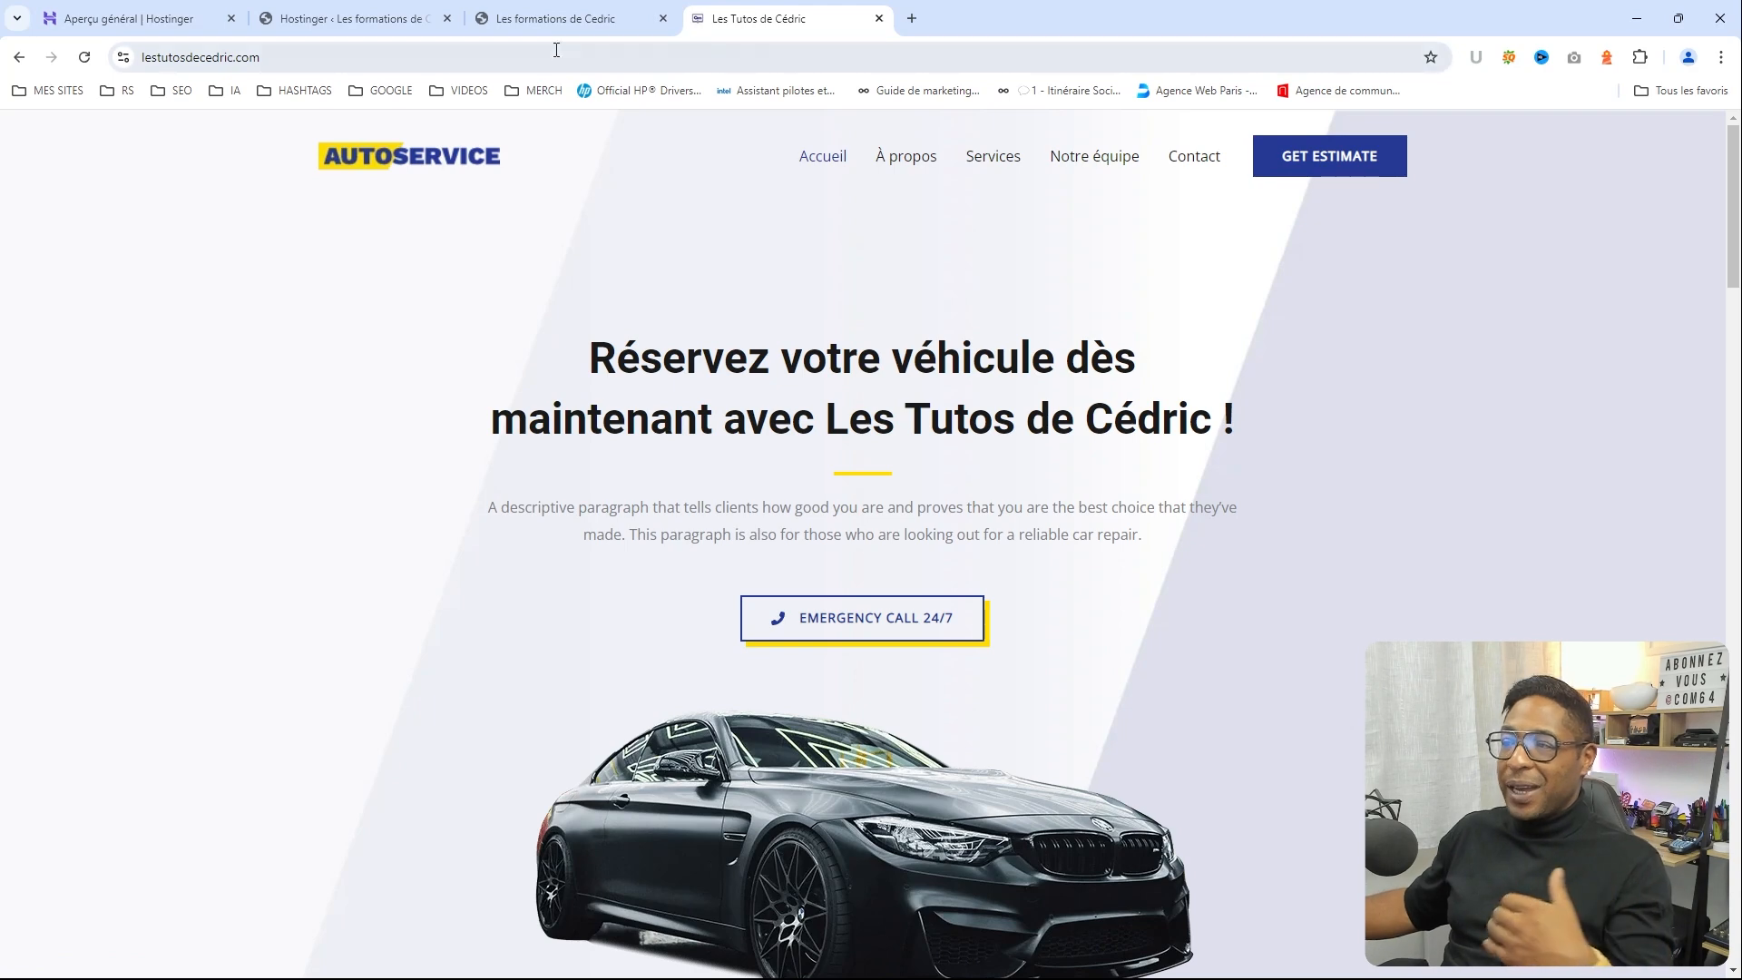
left_click(575, 20)
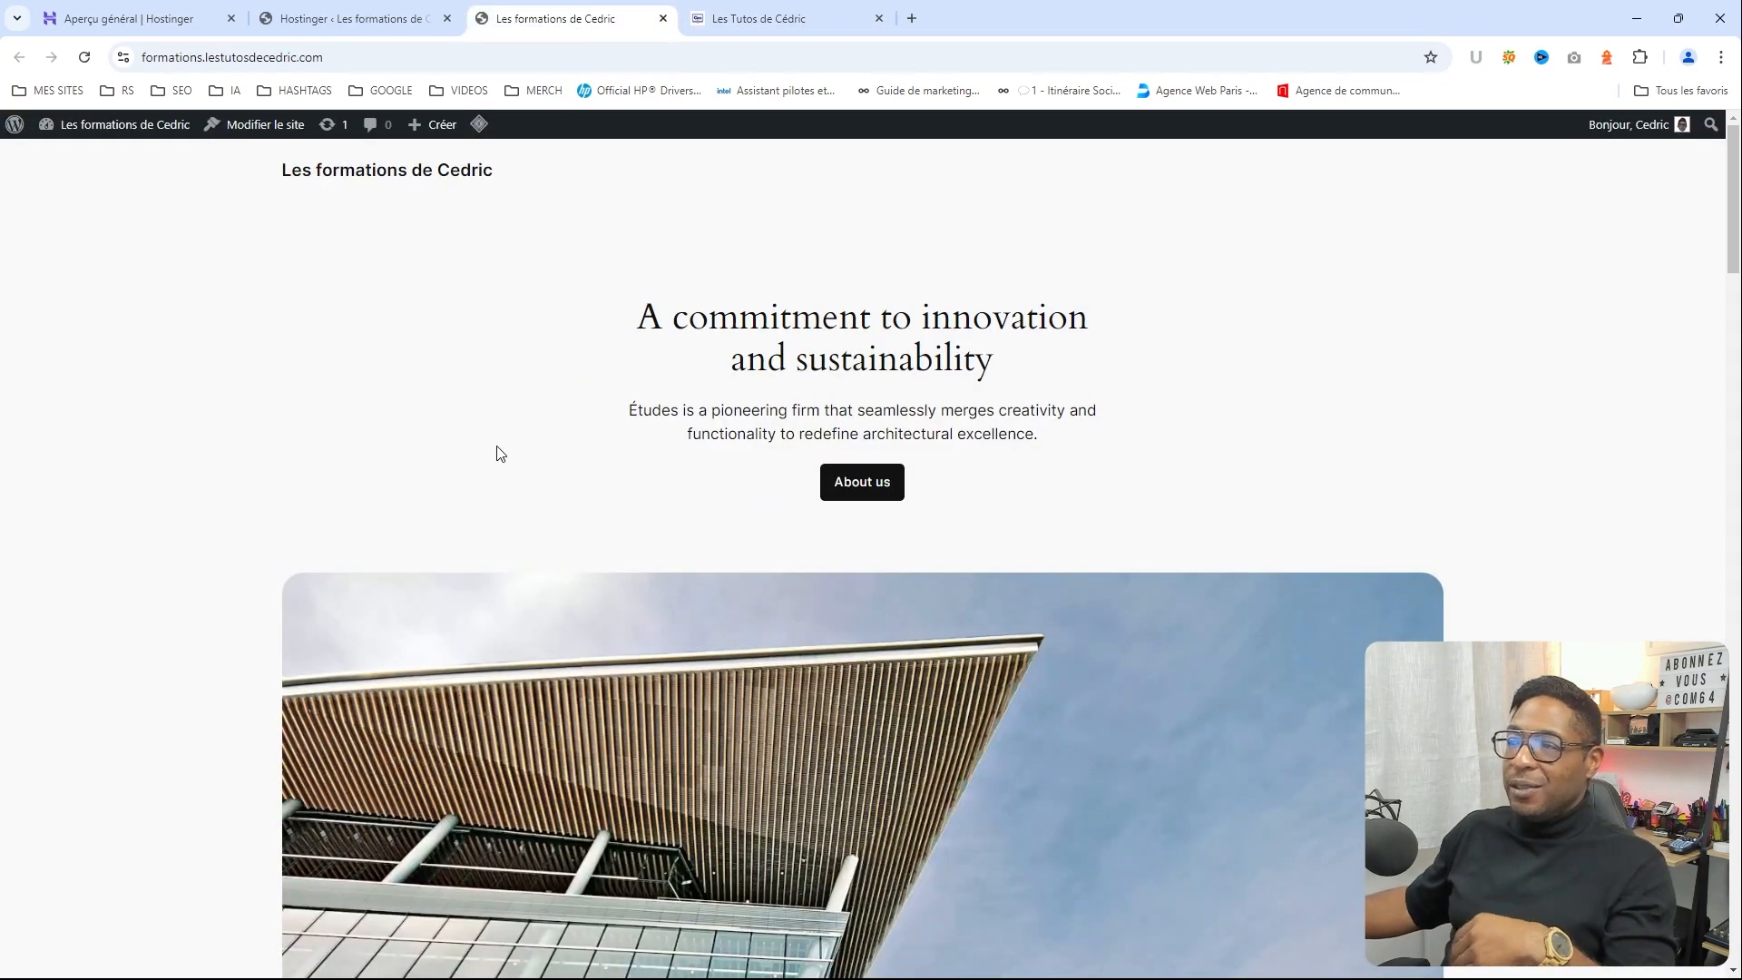
Search the installed themes for Astra, then browse popular themes under Ajouter un thème.
left_click(361, 20)
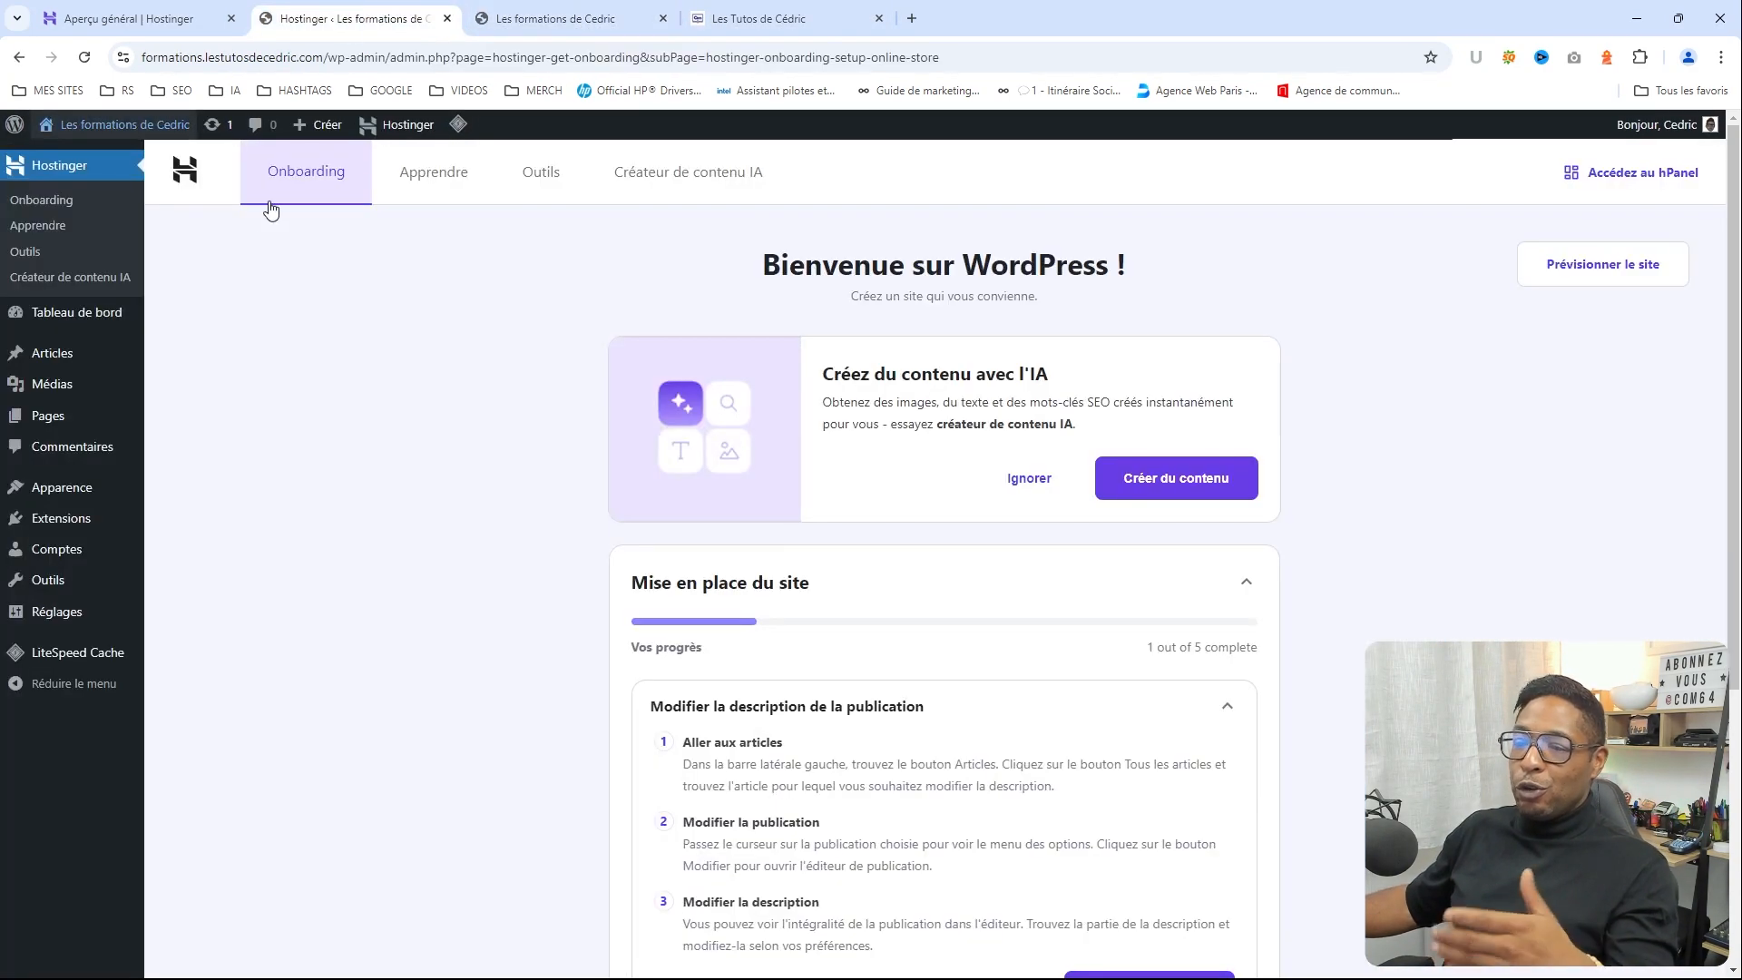
mouse_move(91, 488)
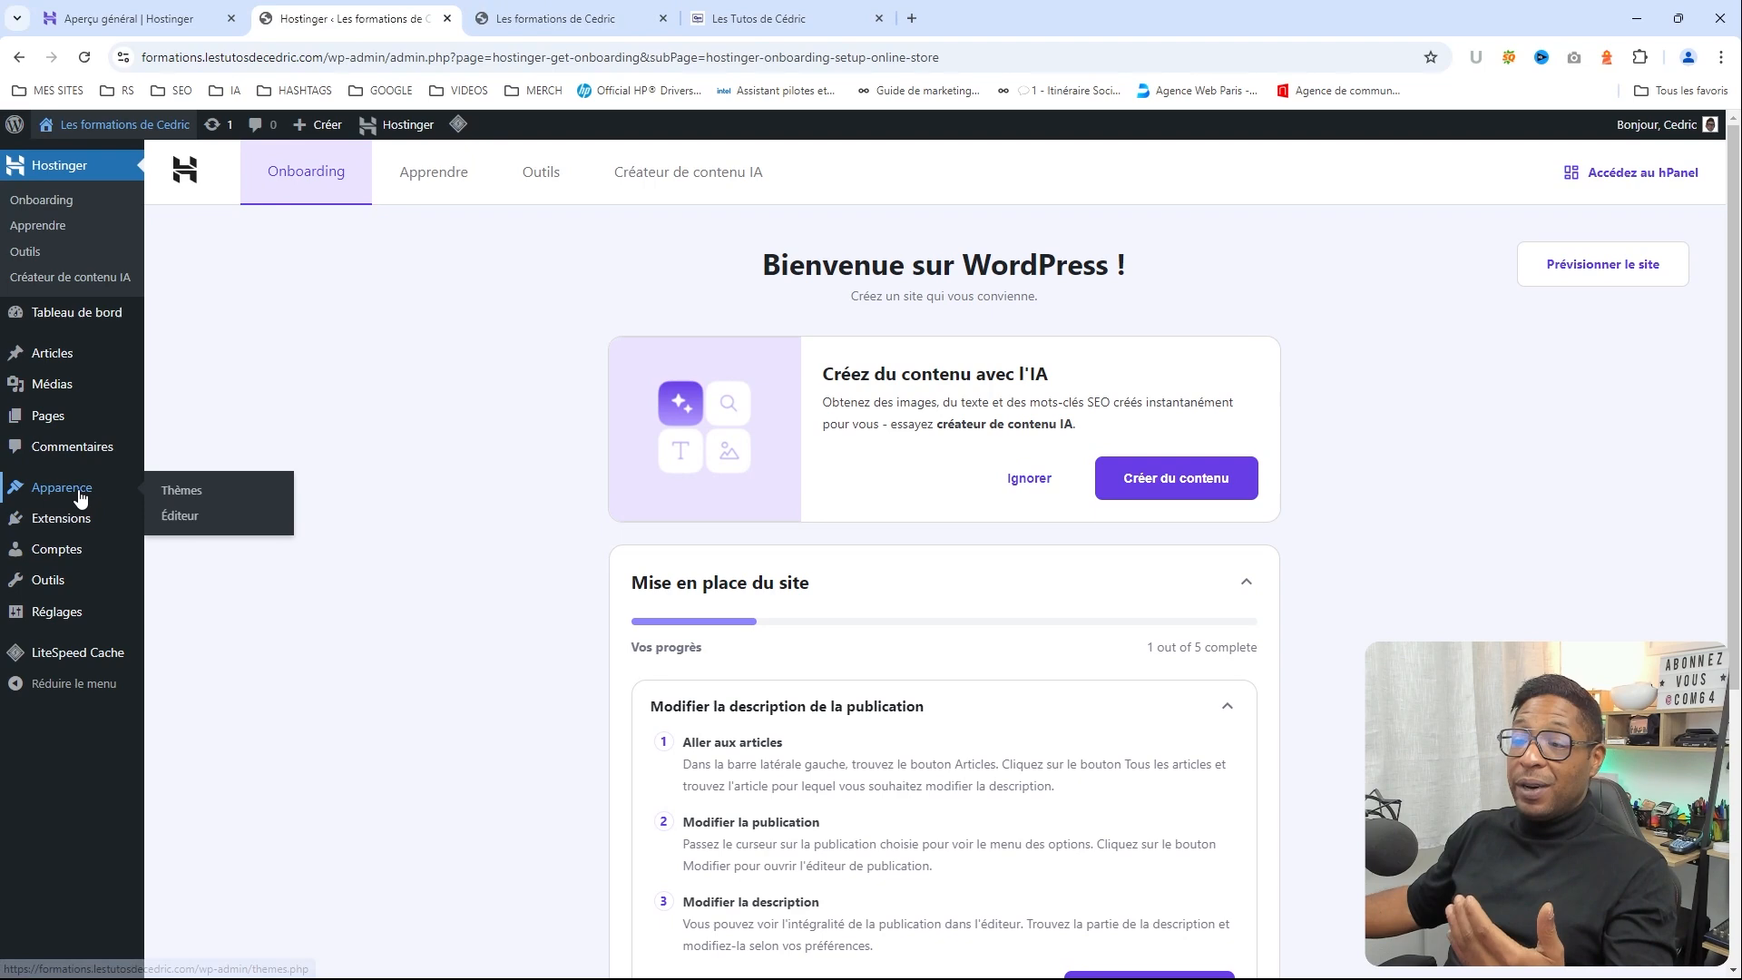
left_click(166, 491)
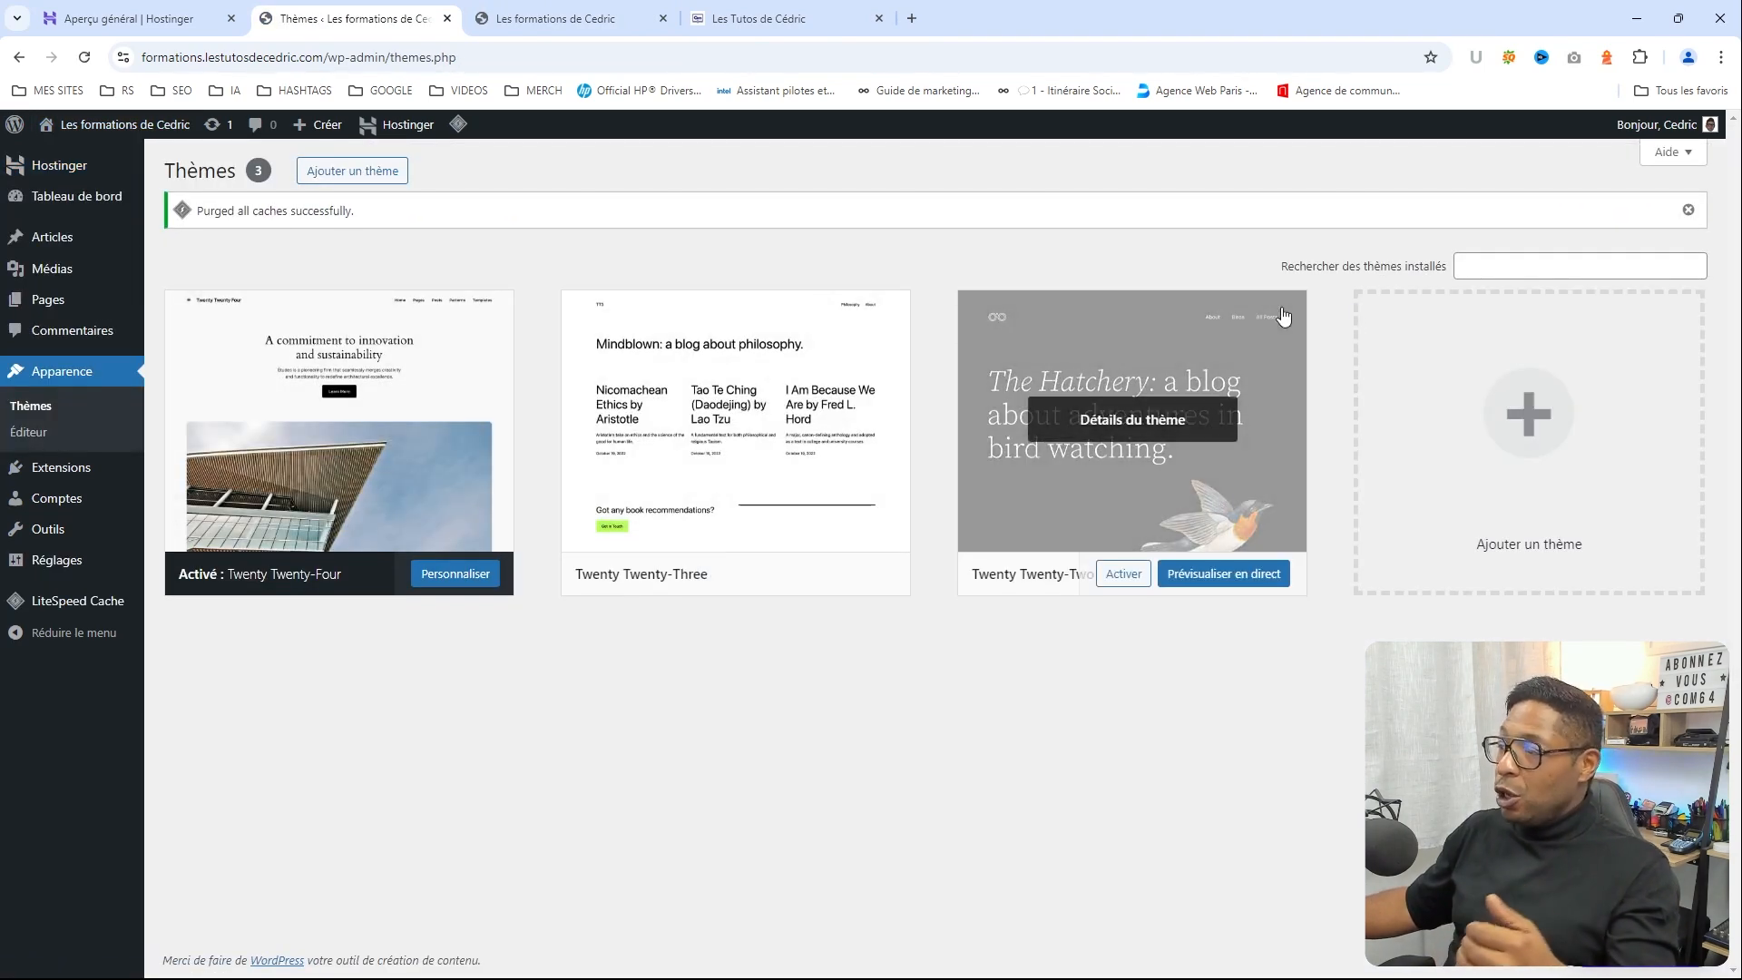
left_click(1502, 268)
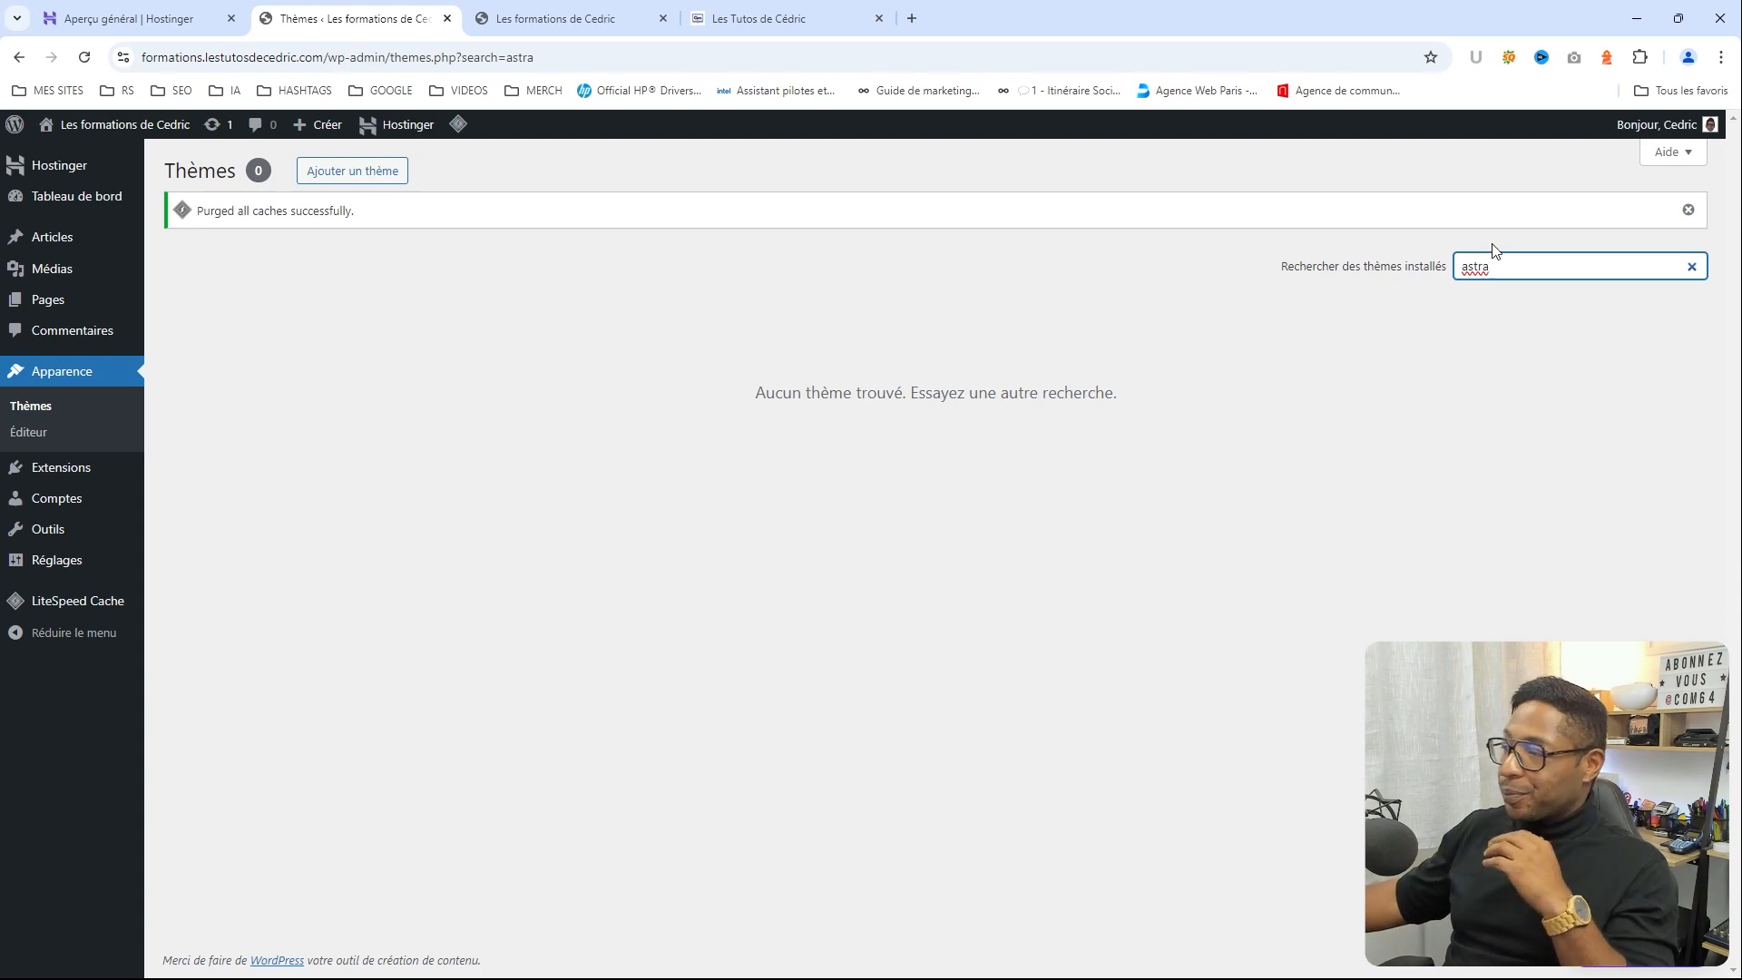
left_click(379, 183)
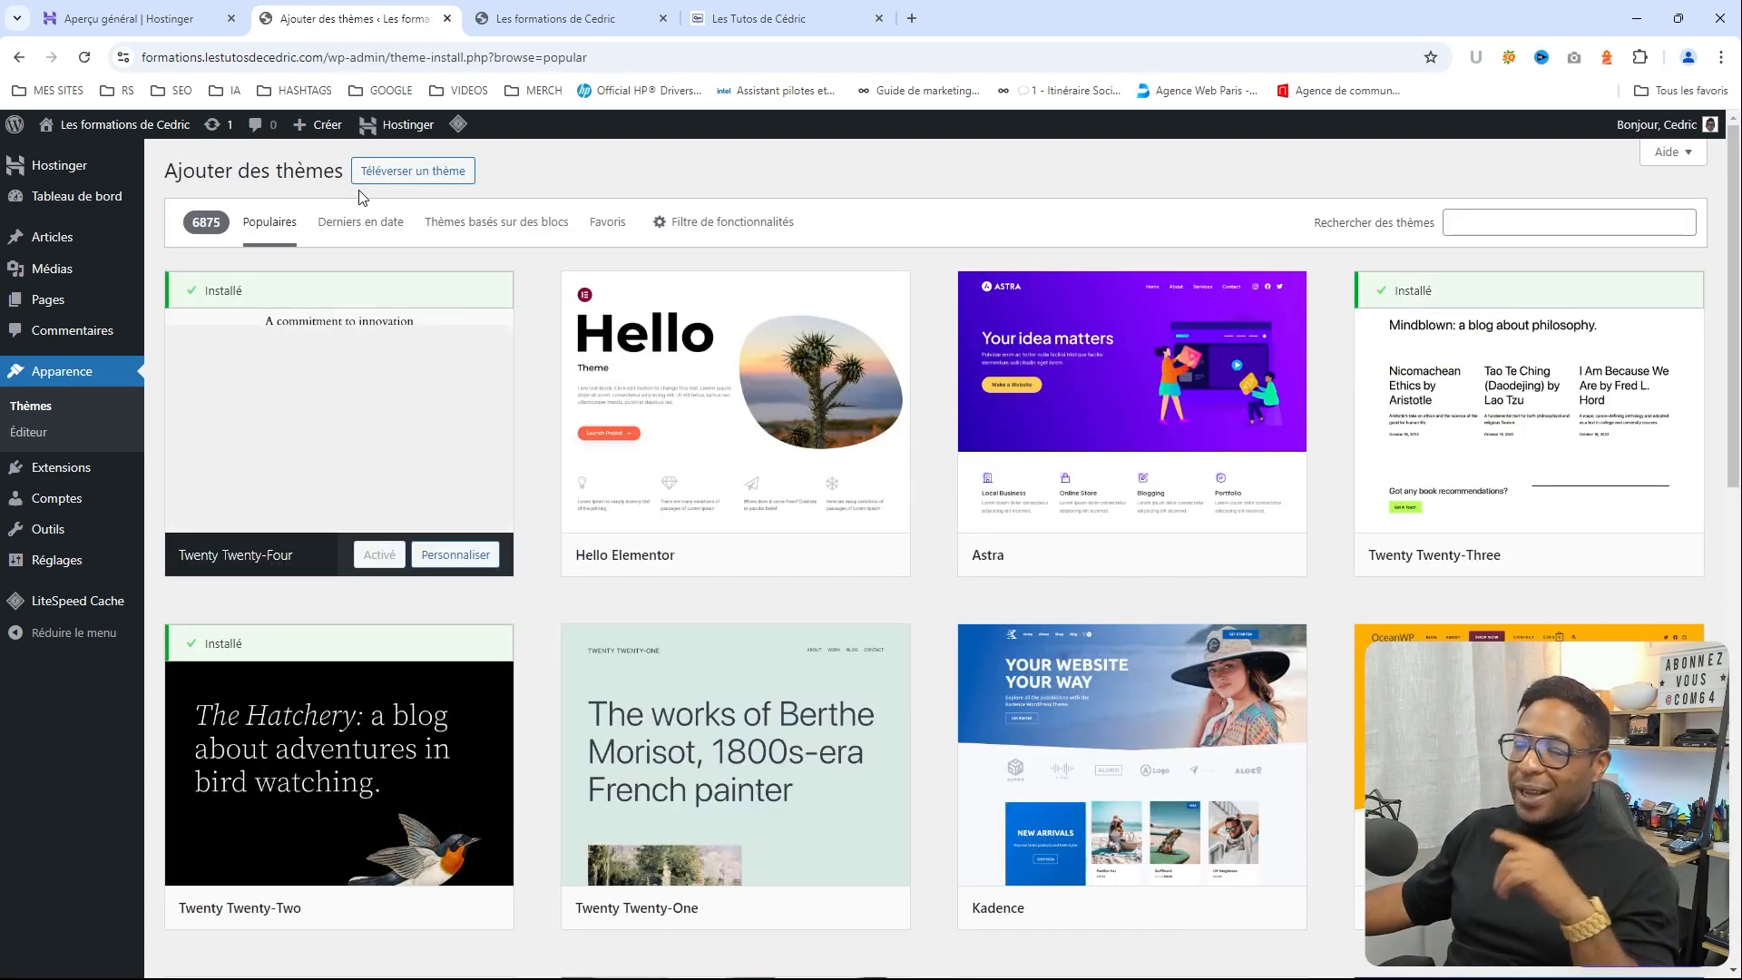
mouse_move(1151, 460)
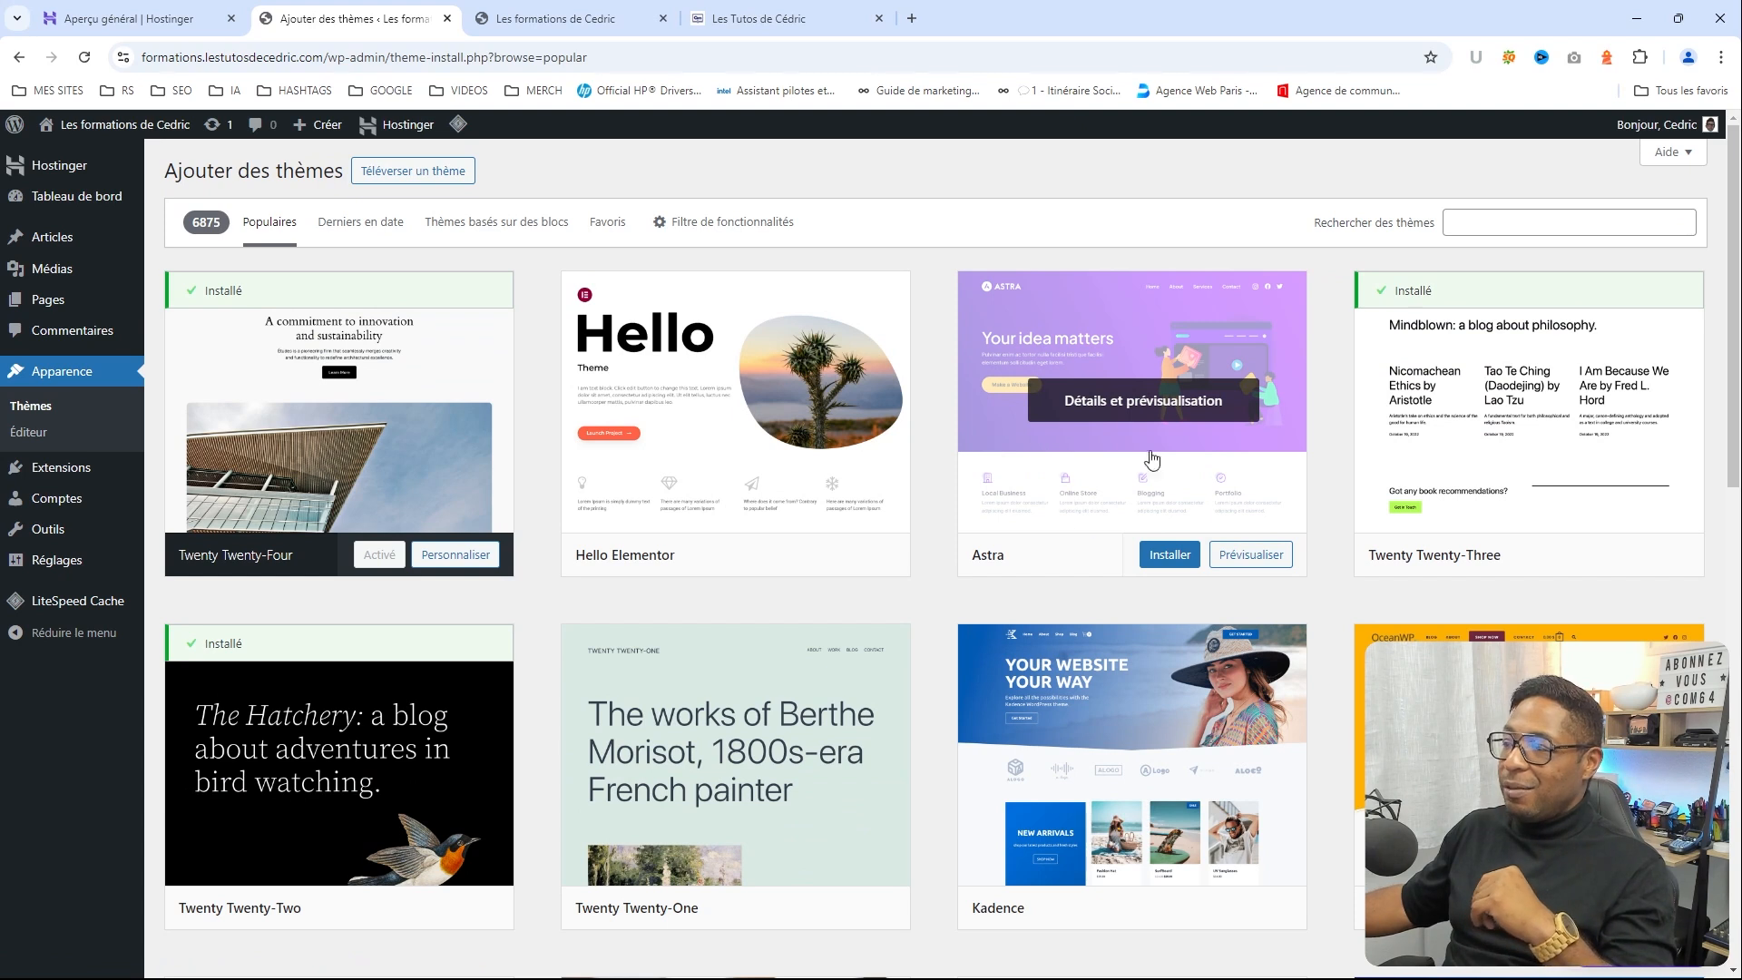
Install Astra, then browse COM 64's À propos, Services, Blog, redesign article and Prendre RDV pages.
left_click(1171, 557)
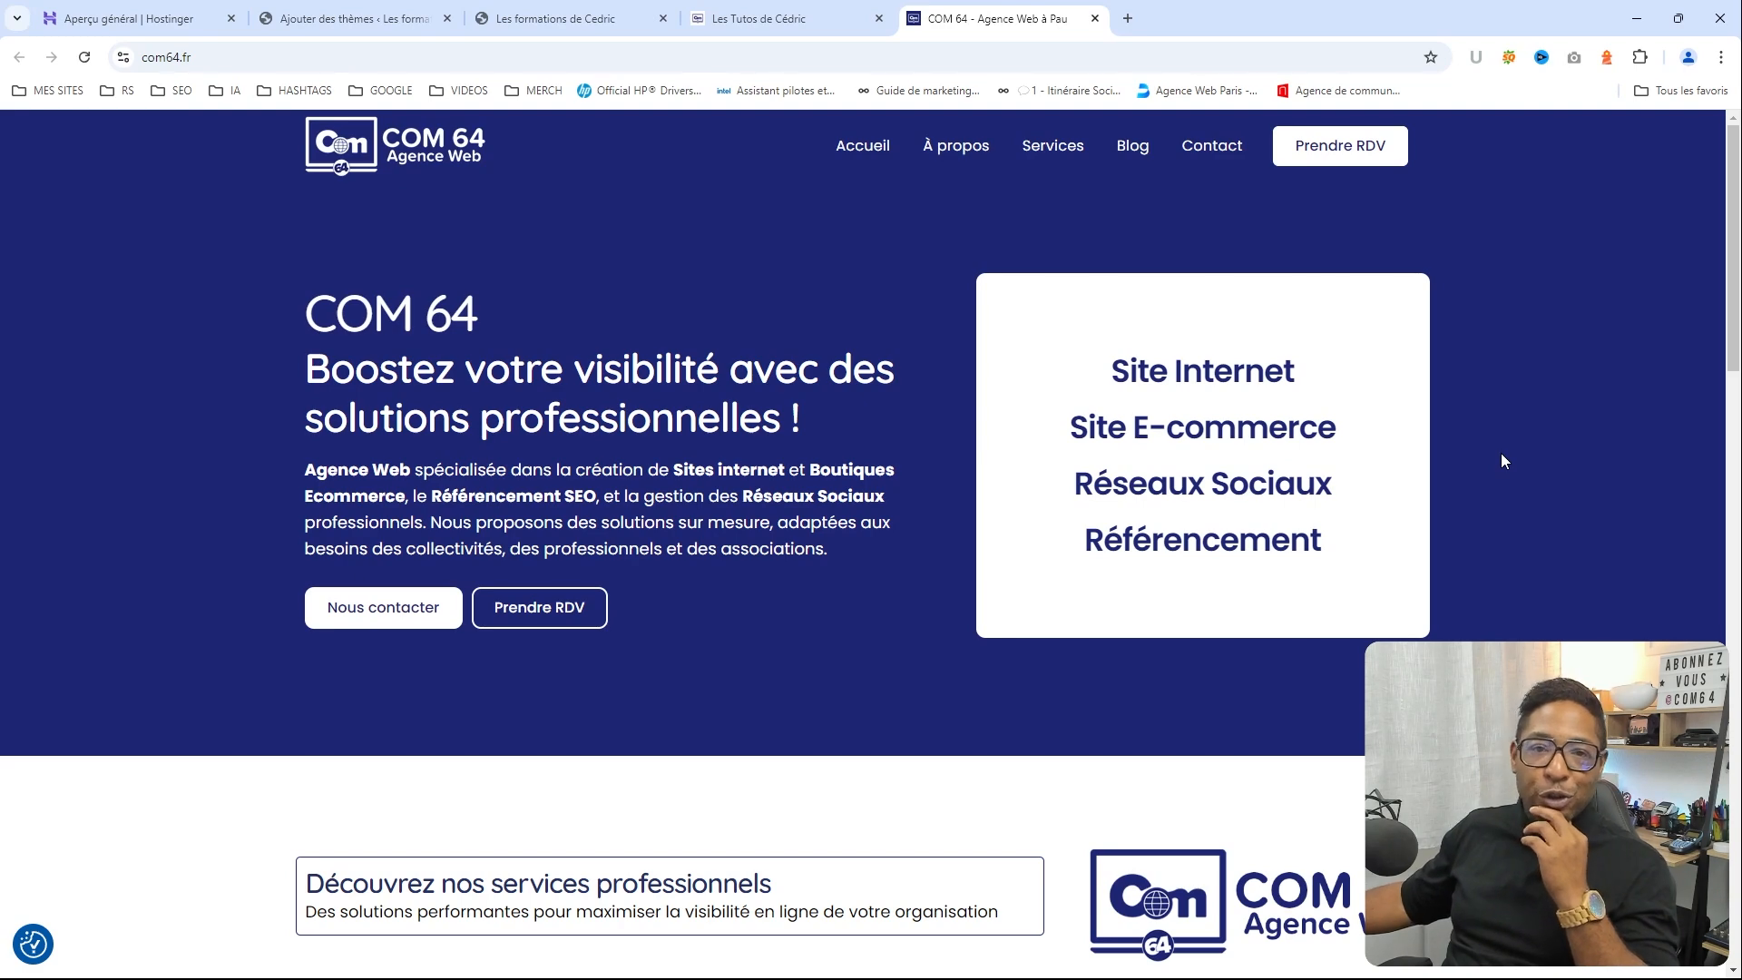
left_click(984, 156)
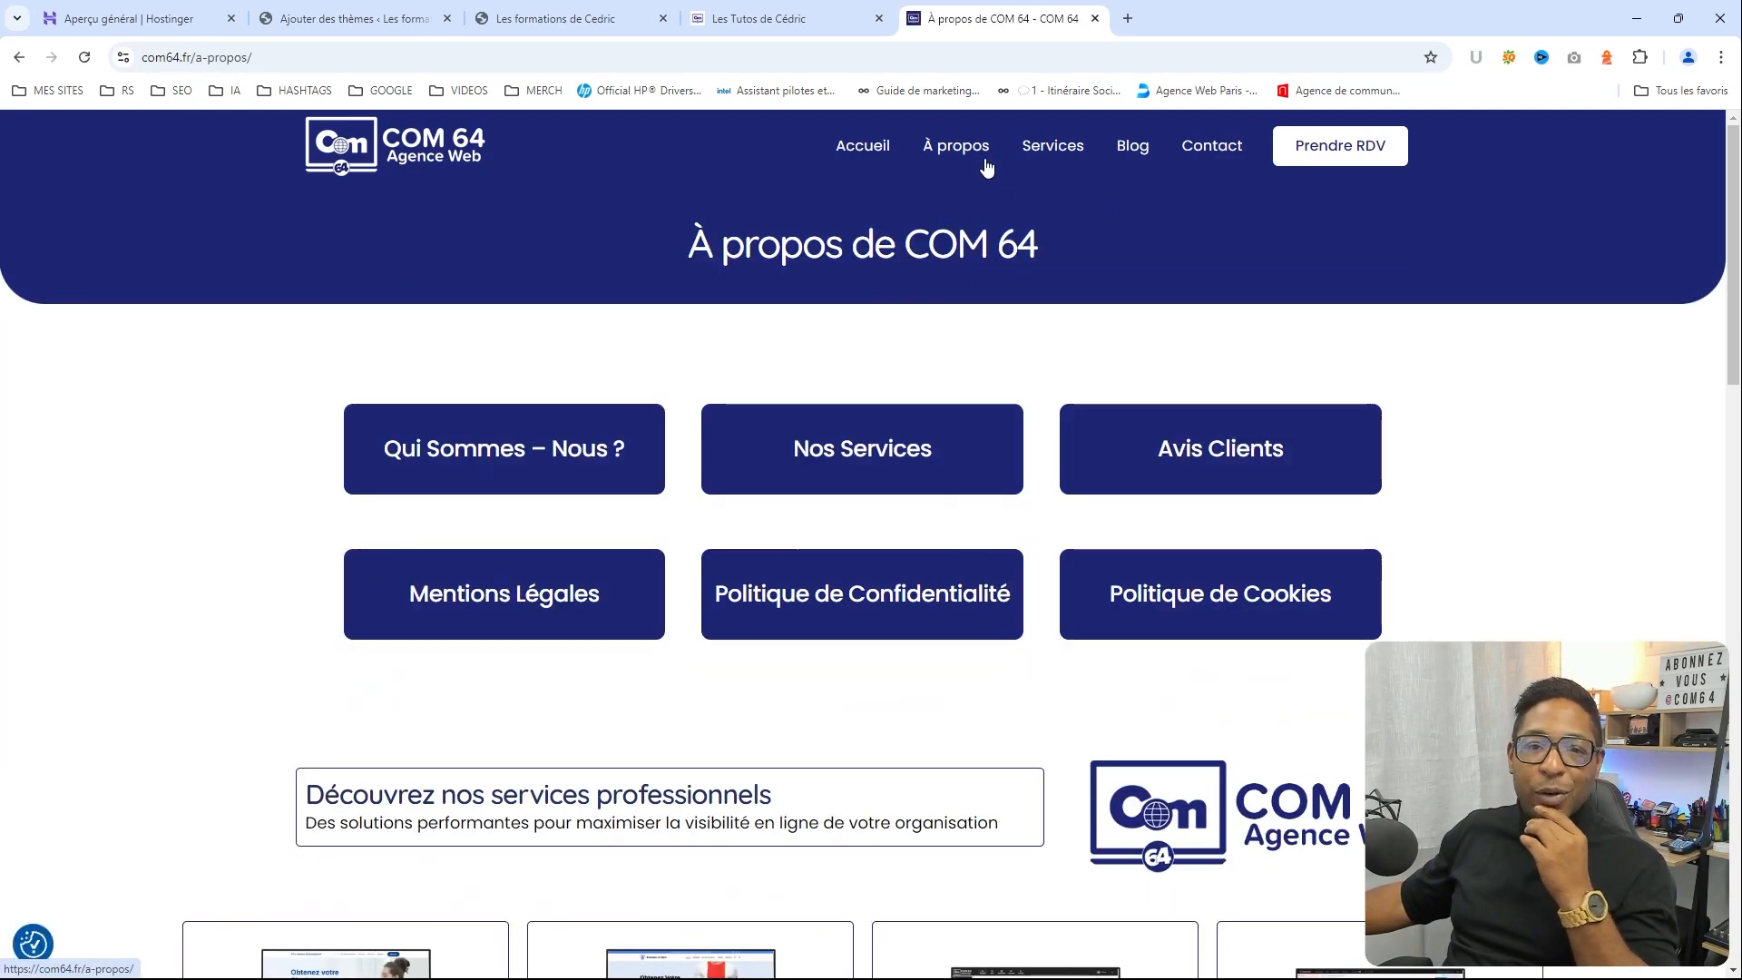
left_click(1055, 160)
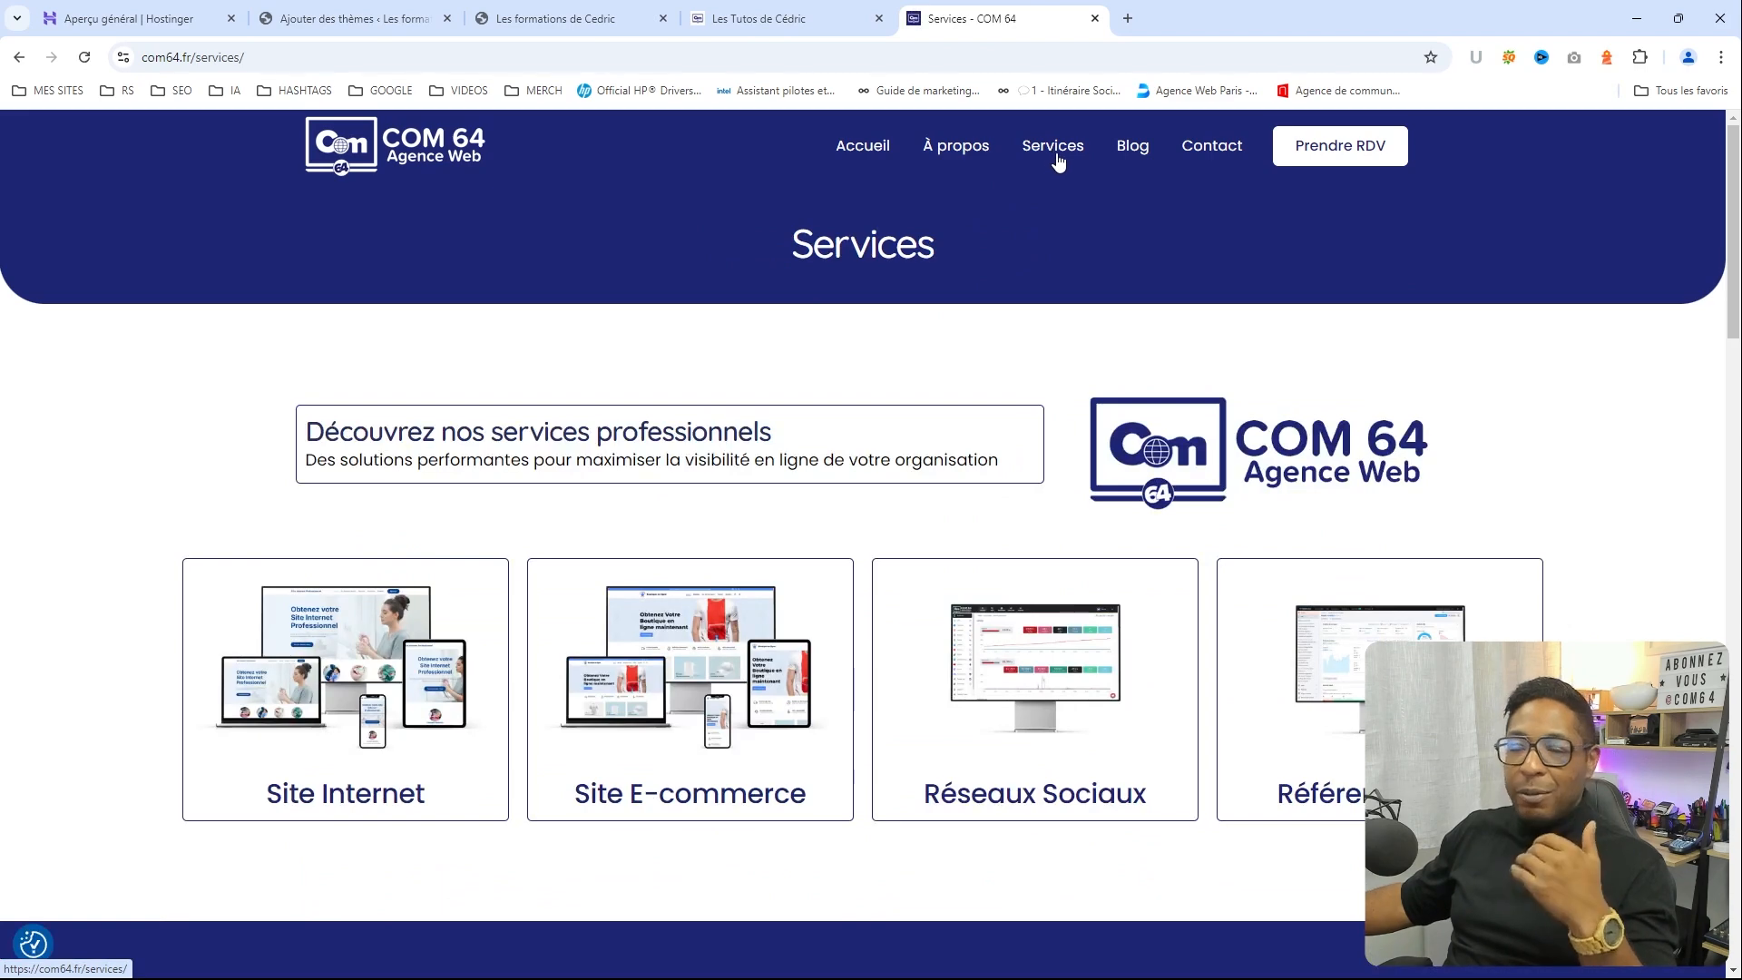
left_click(1119, 149)
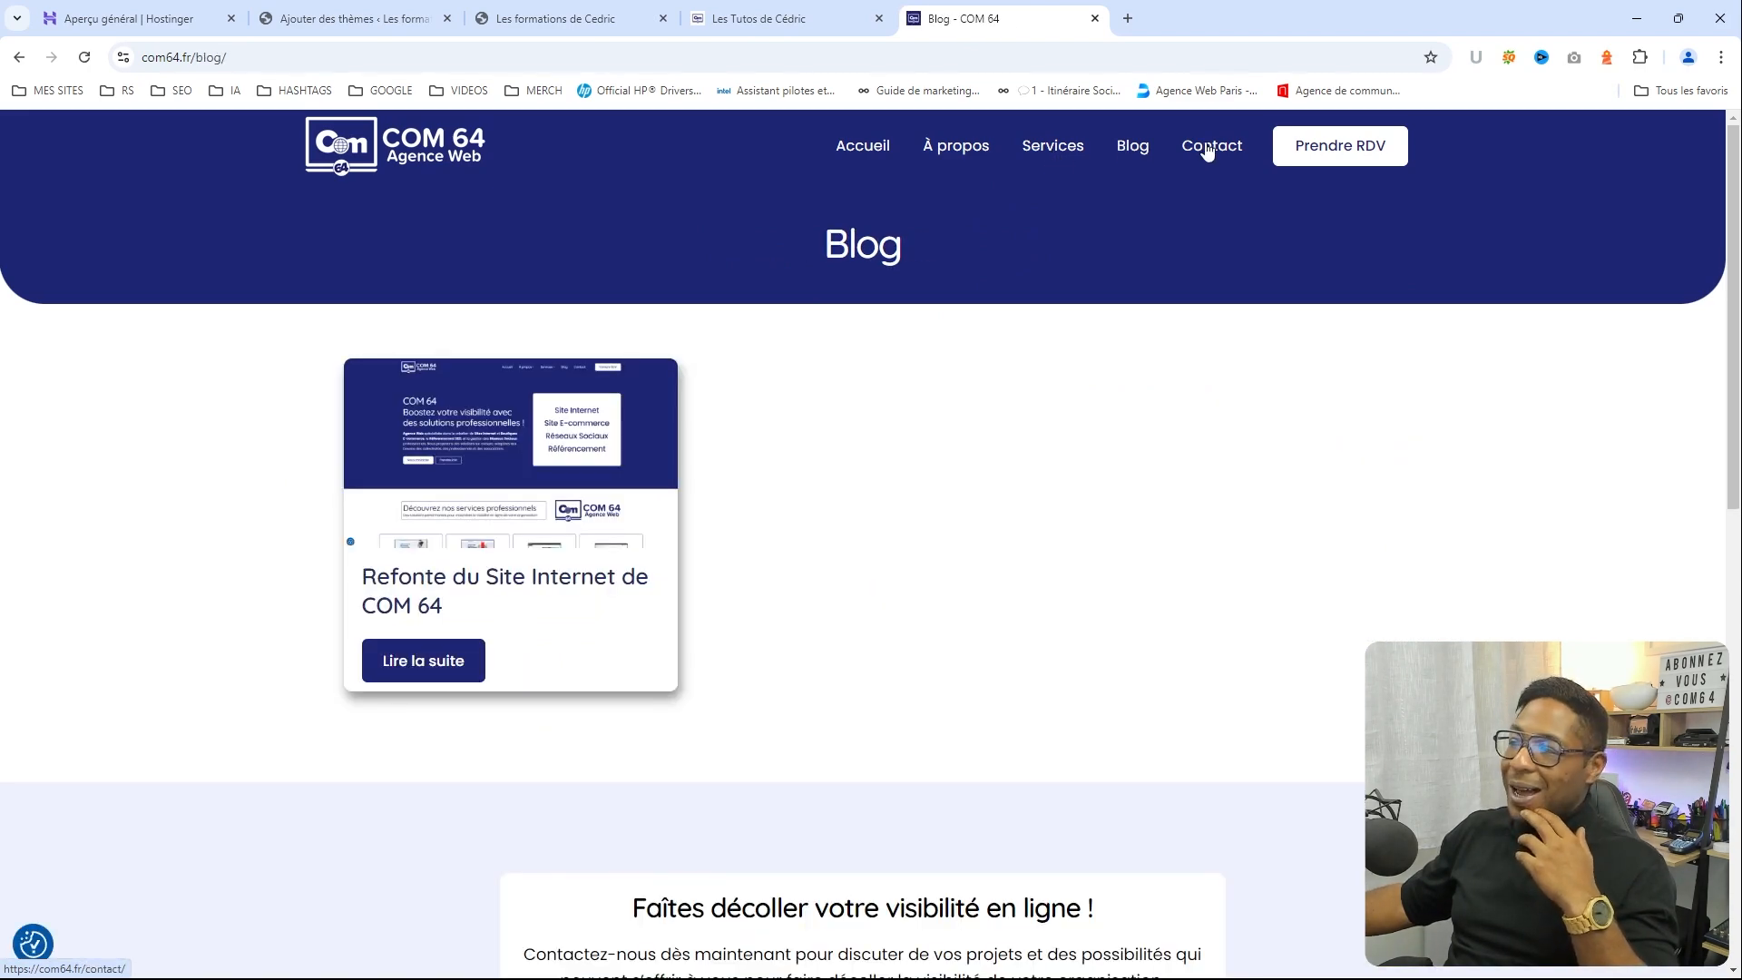
left_click(588, 389)
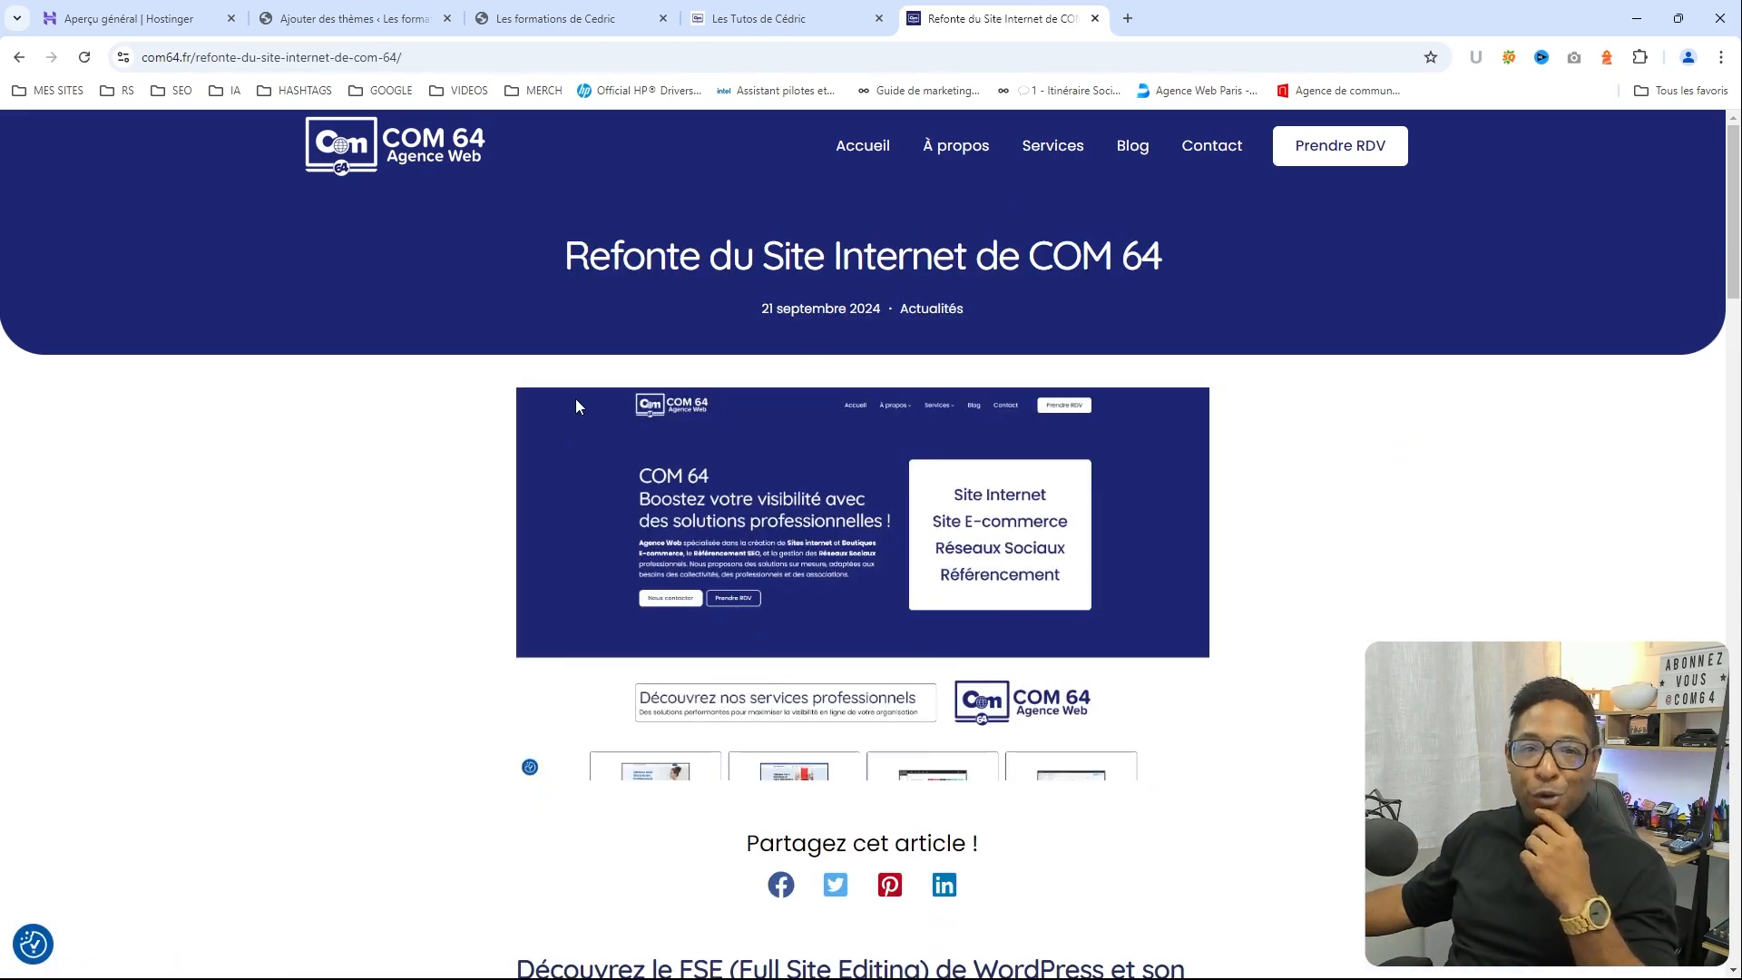
scroll(995, 291, "down", 9)
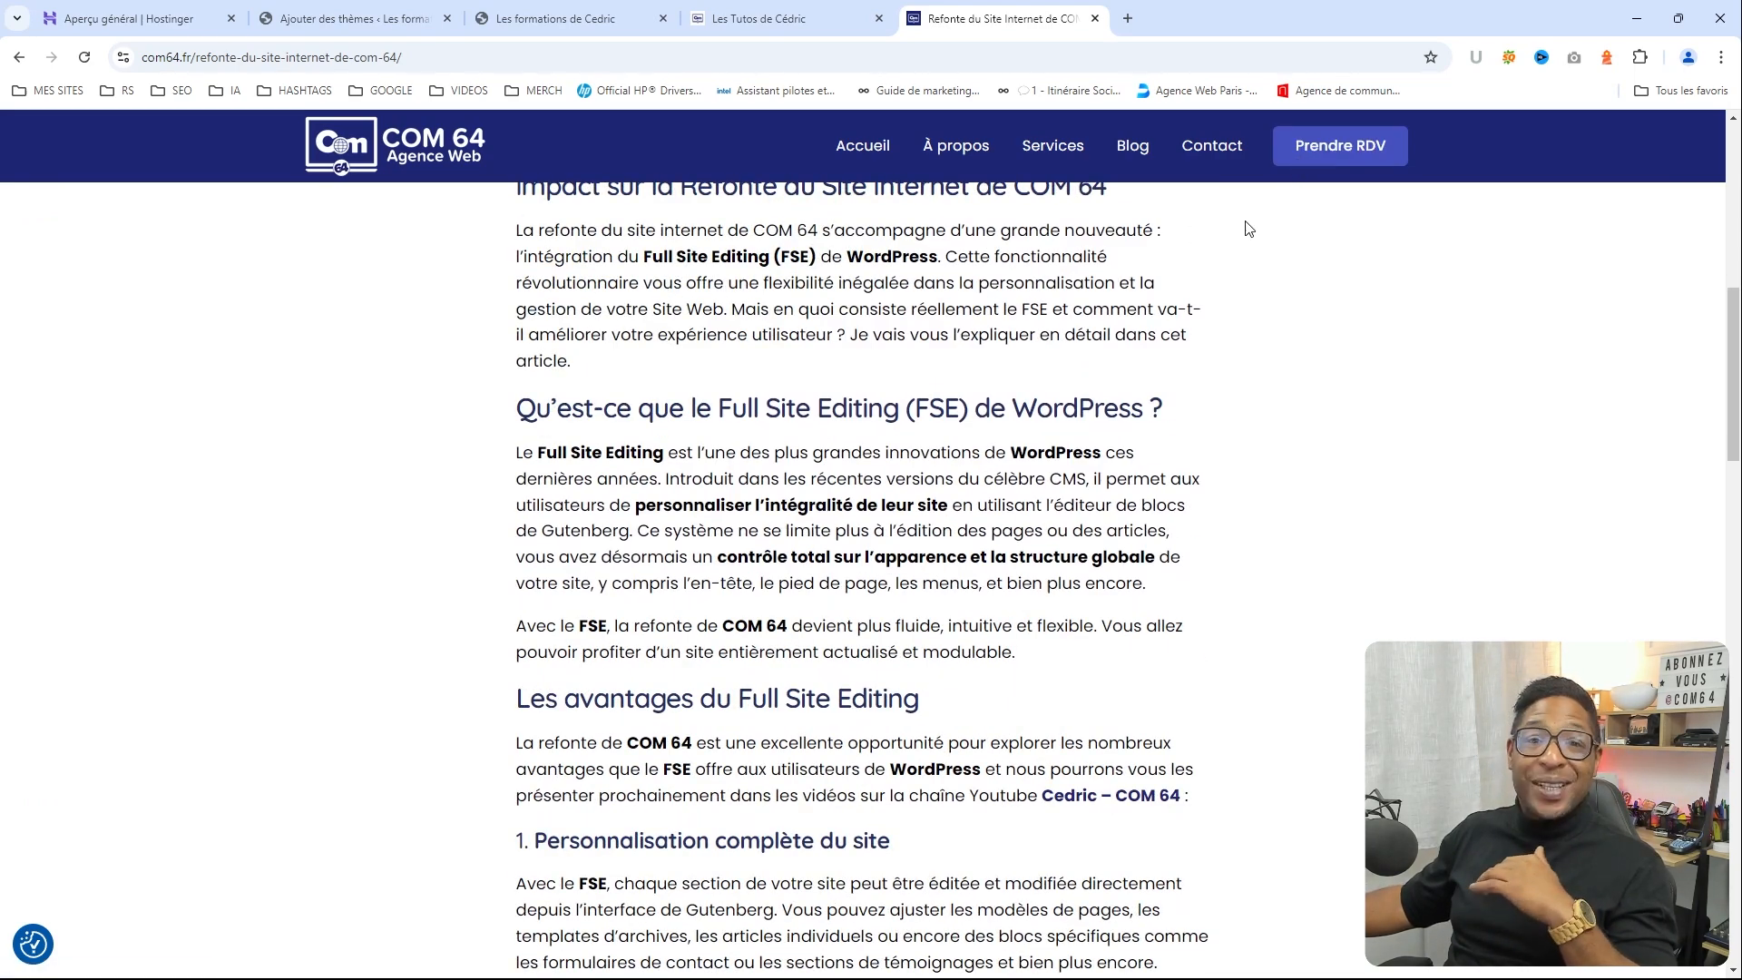
scroll(1423, 202, "up", 6)
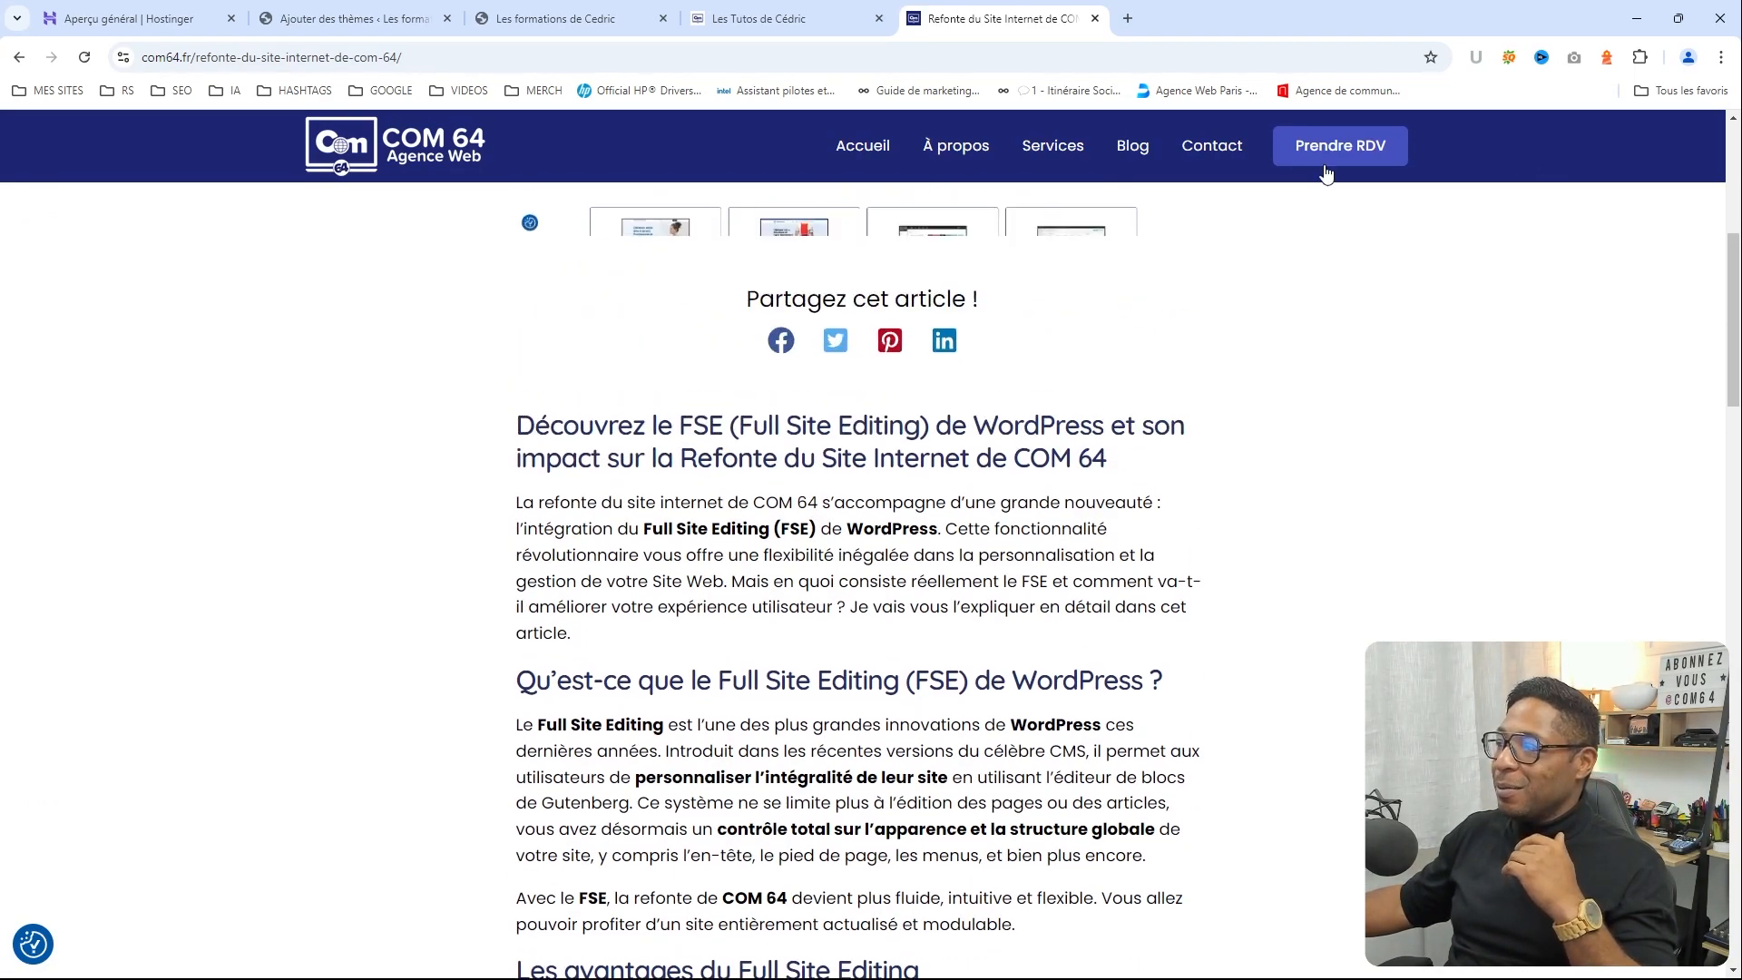
left_click(1338, 148)
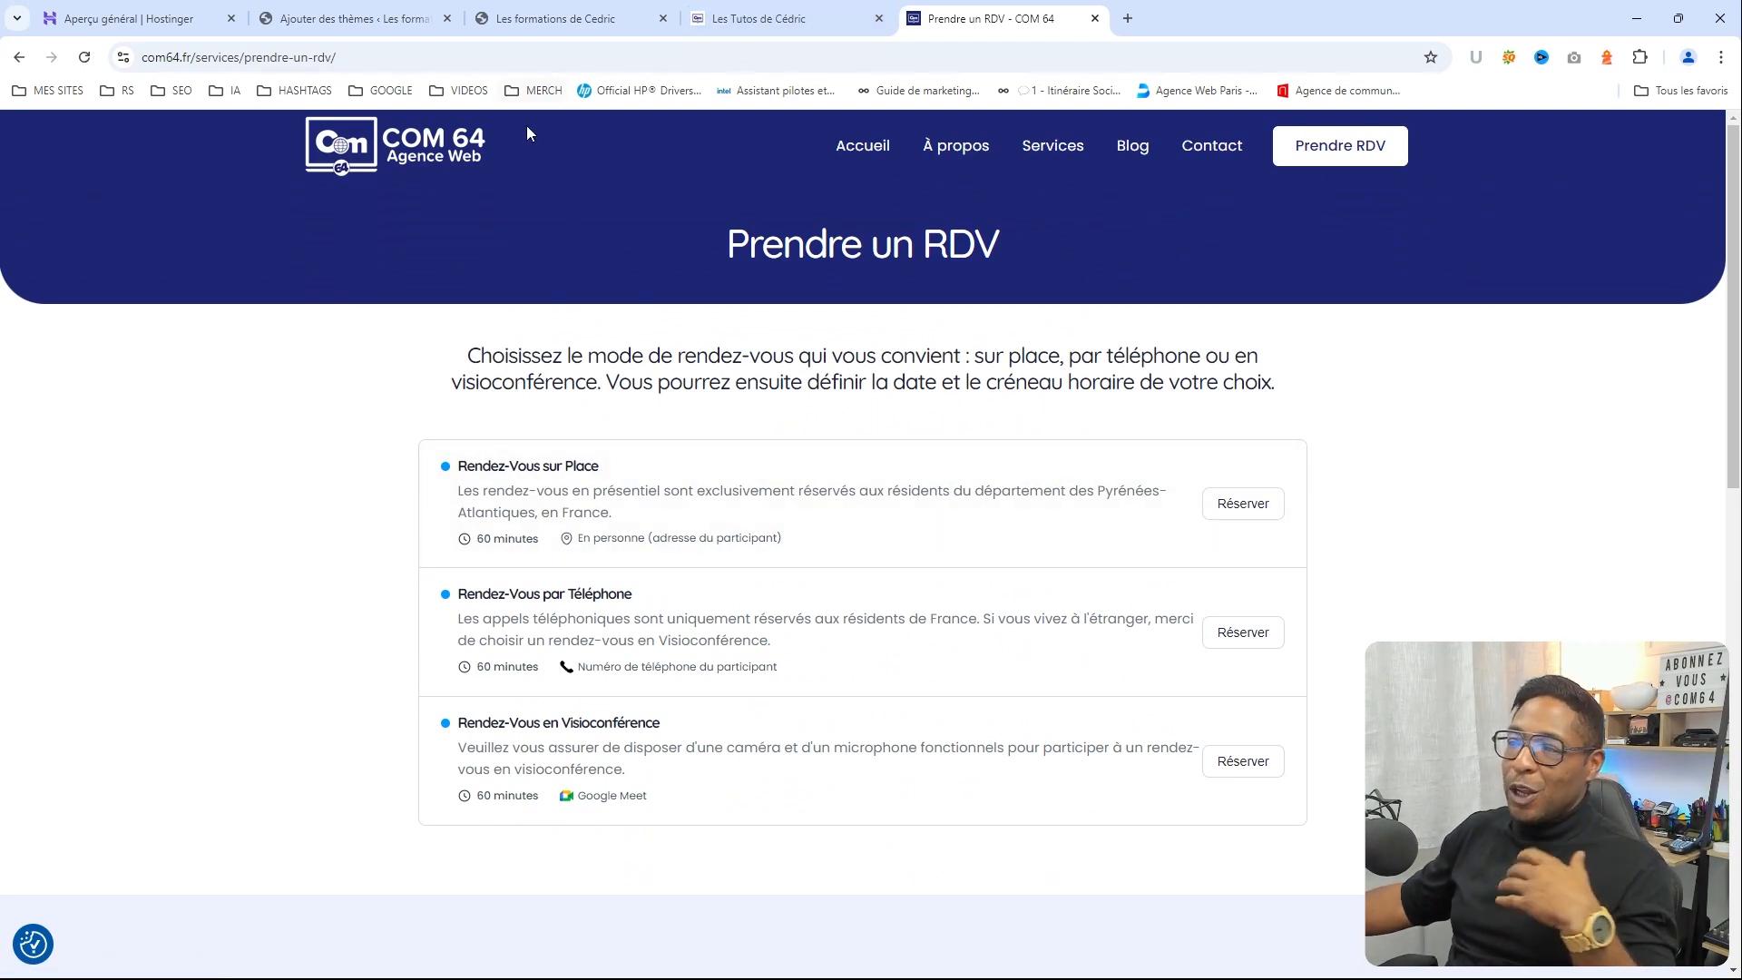
left_click(445, 159)
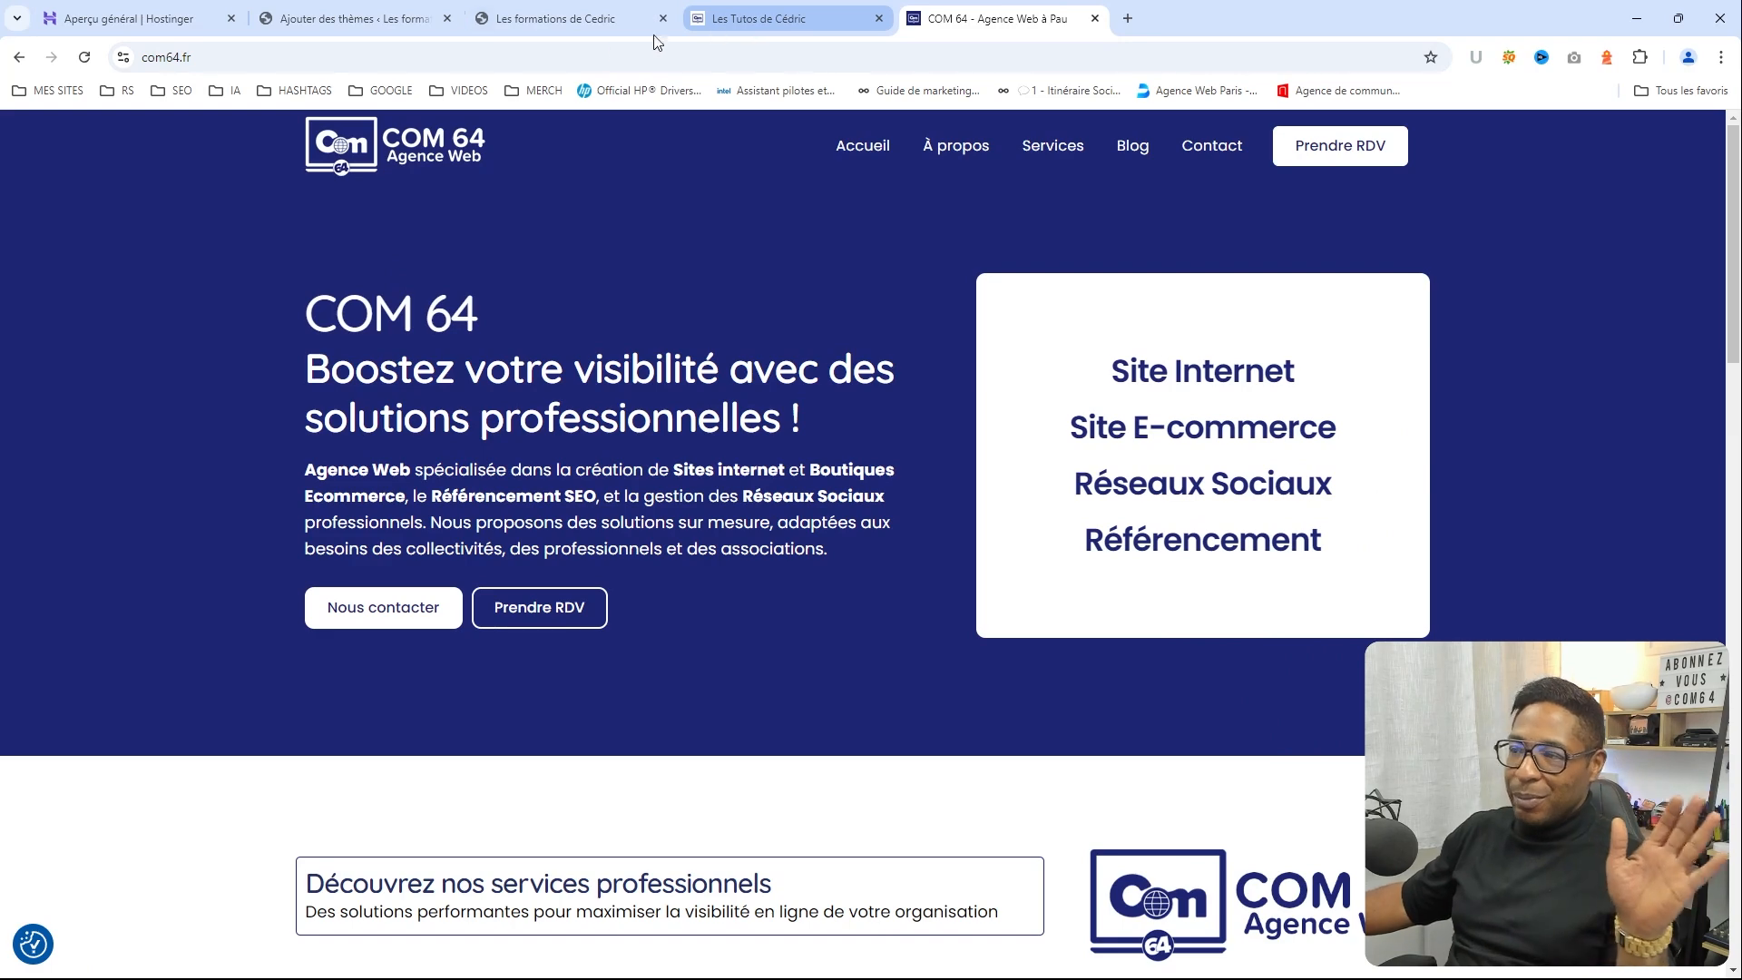
left_click(378, 12)
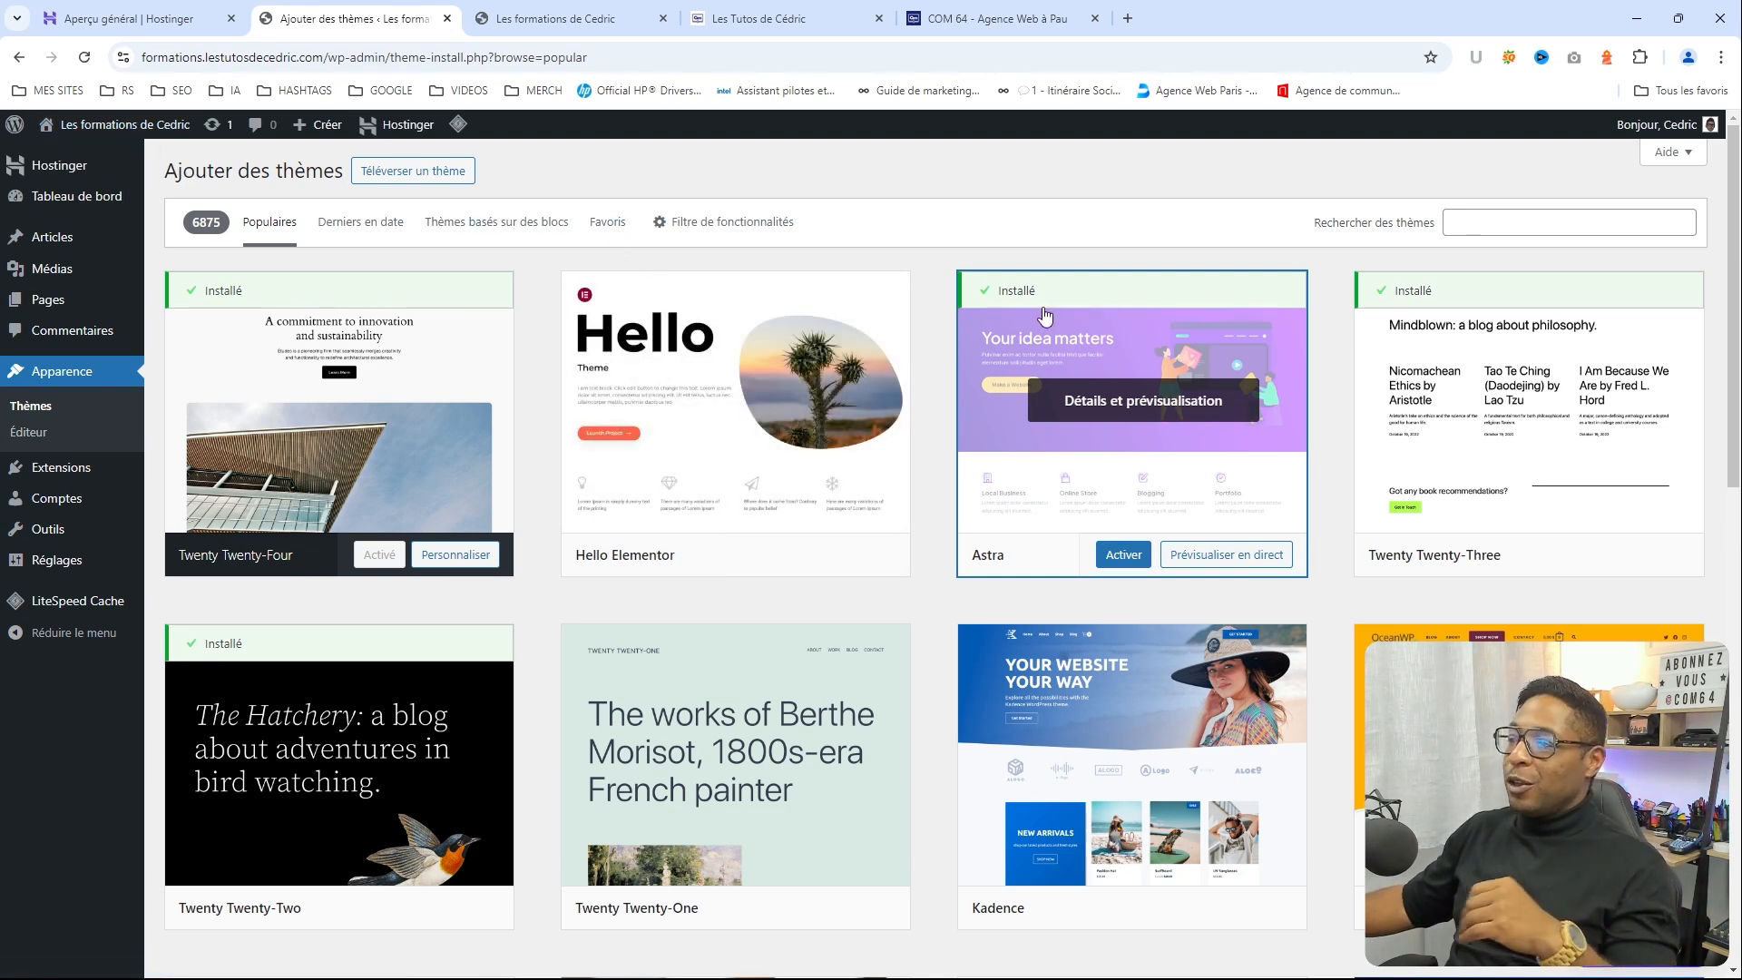
Activate the newly installed Astra theme on the formations site.
left_click(1121, 561)
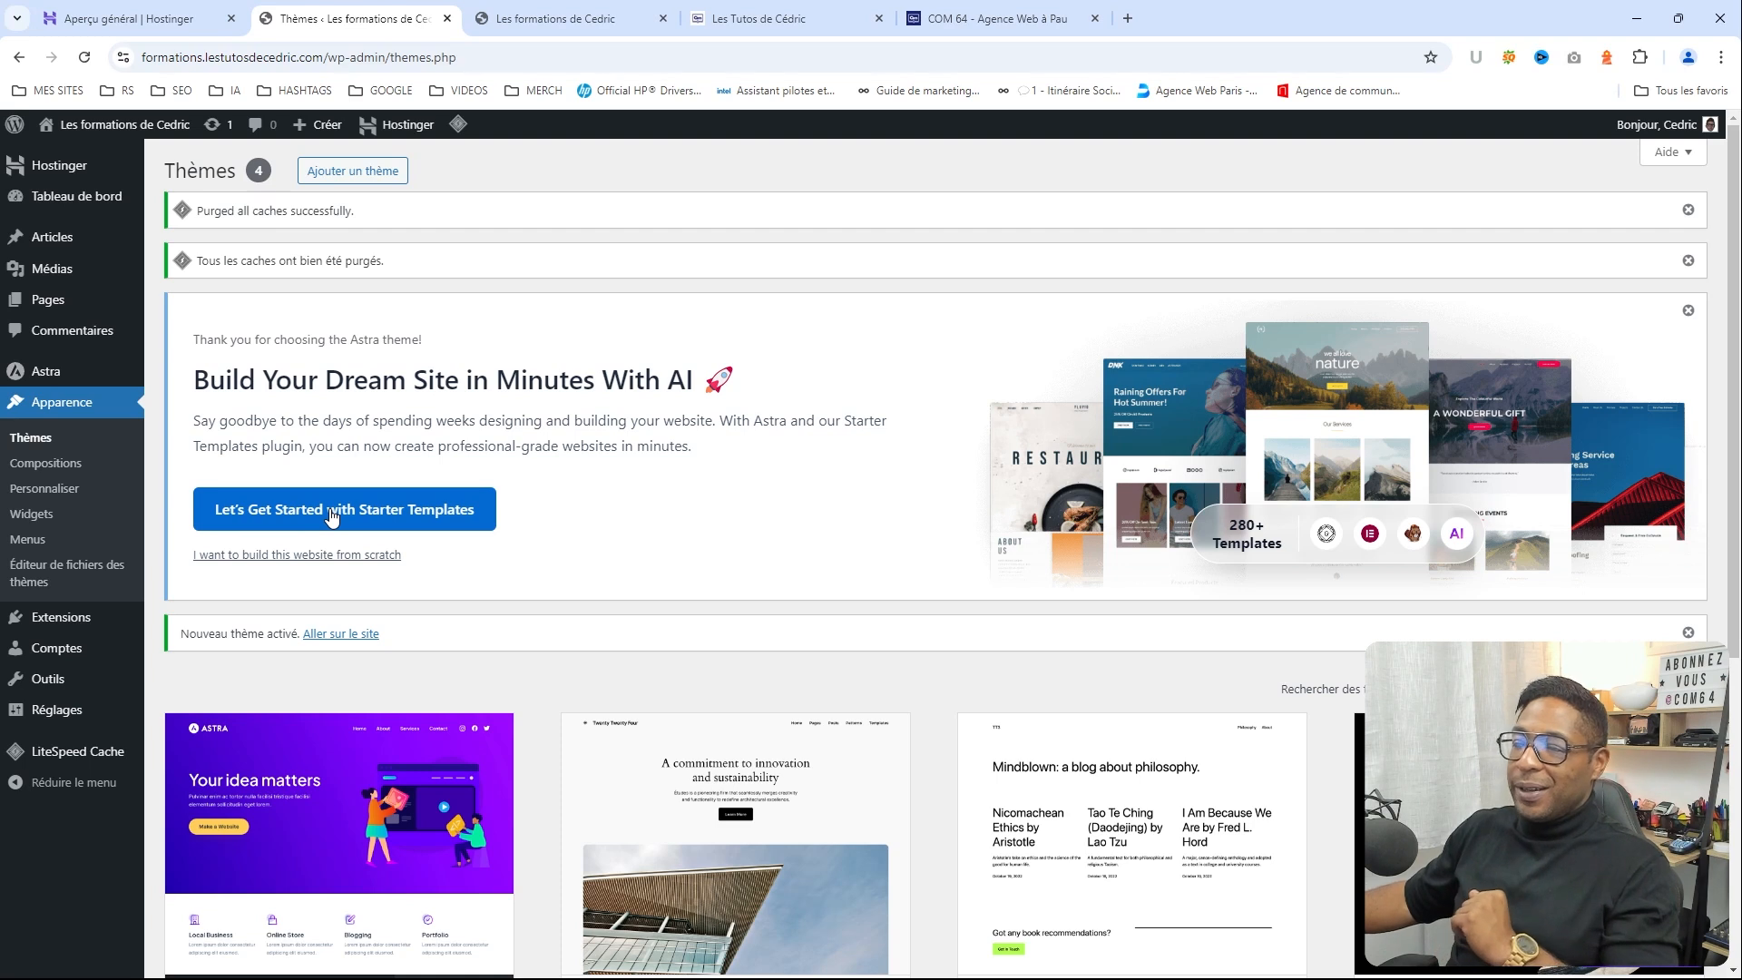
Launch Starter Templates from the Astra welcome banner.
left_click(332, 515)
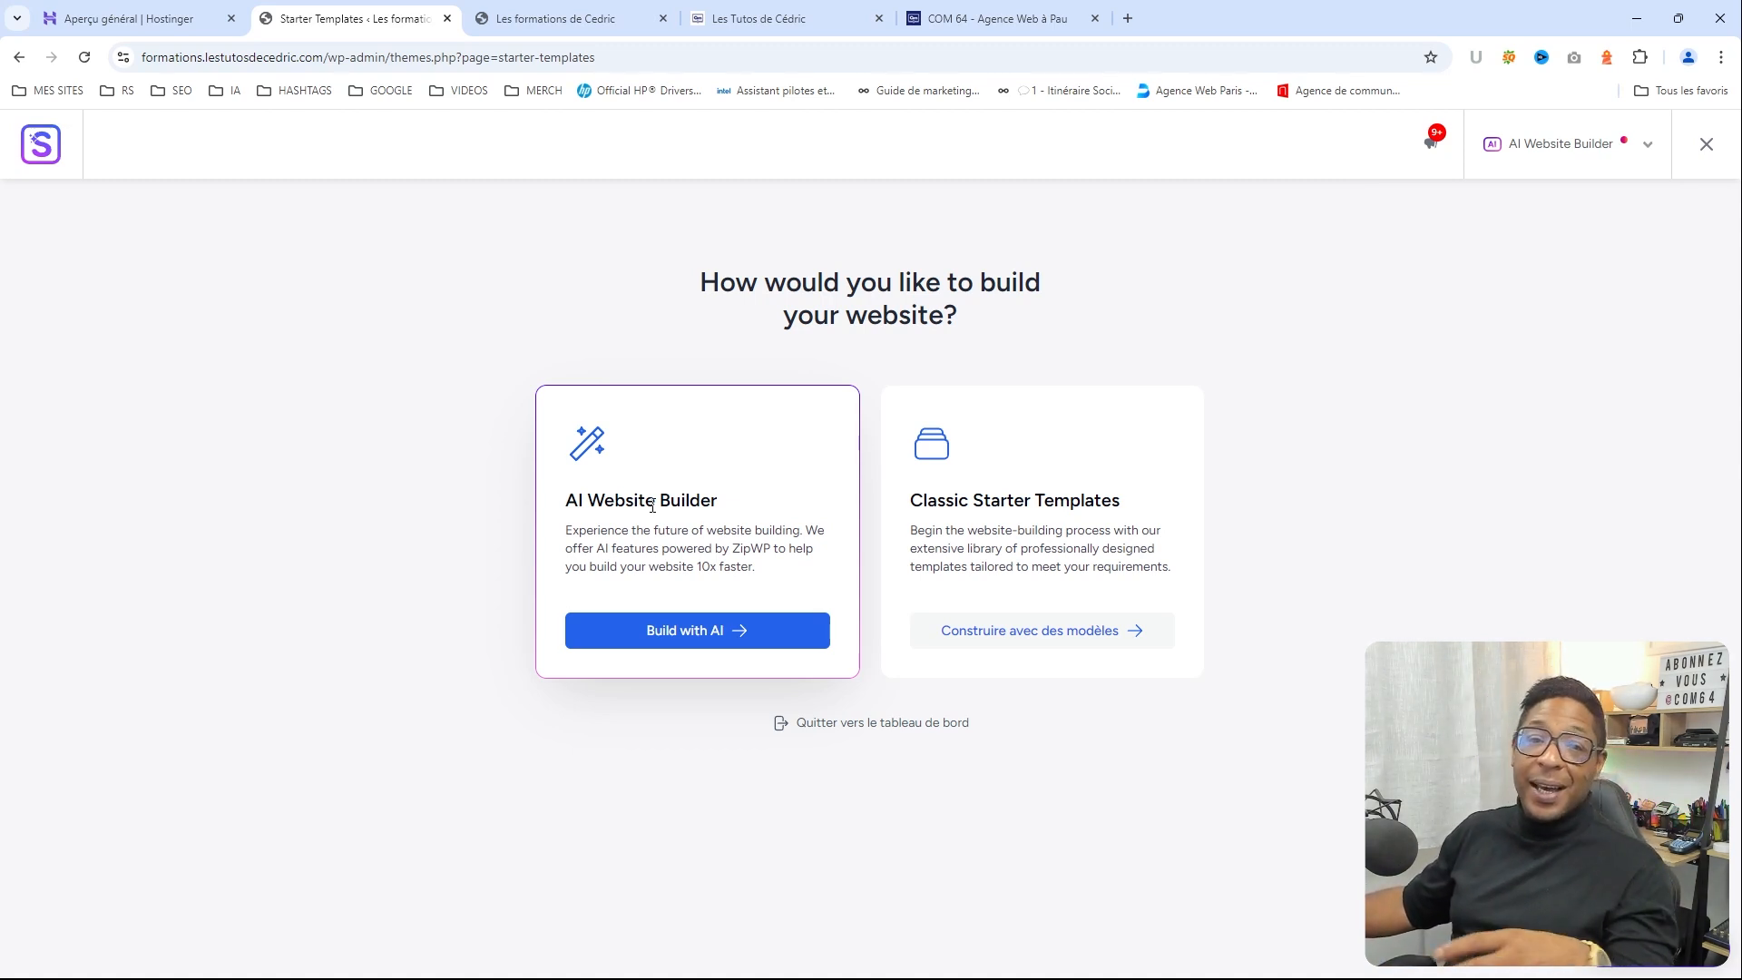
left_click(1006, 642)
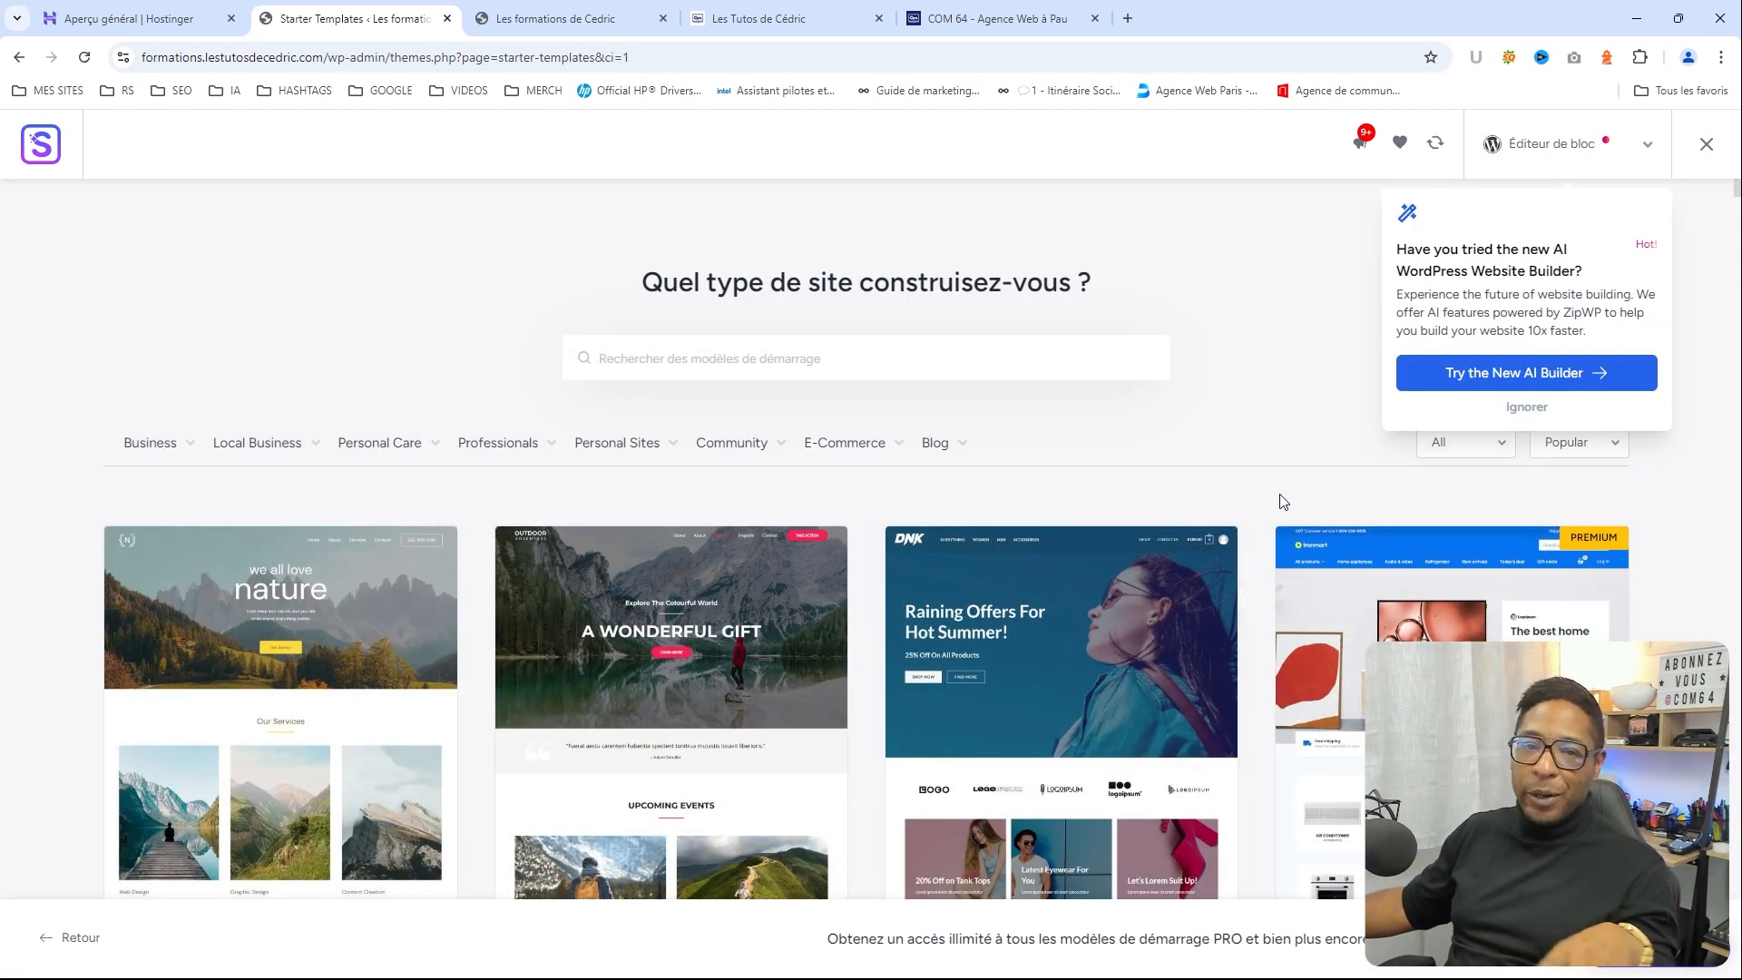
left_click(1527, 407)
scroll(1194, 422, "down", 2)
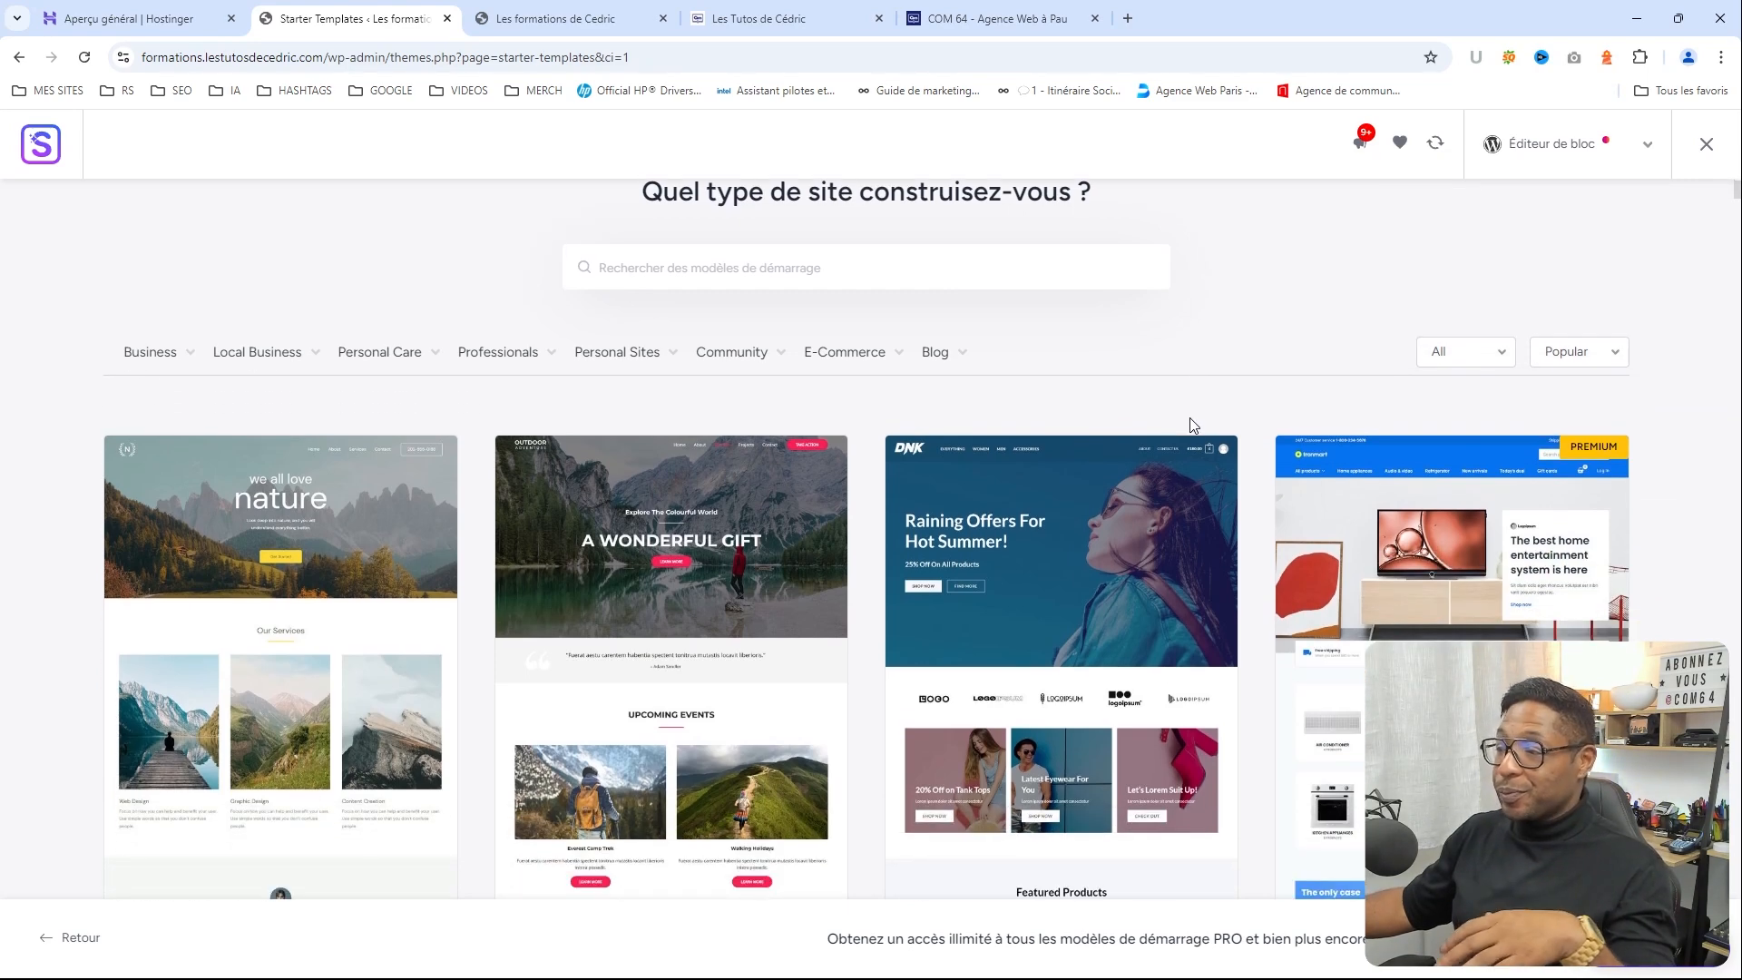
scroll(881, 384, "down", 7)
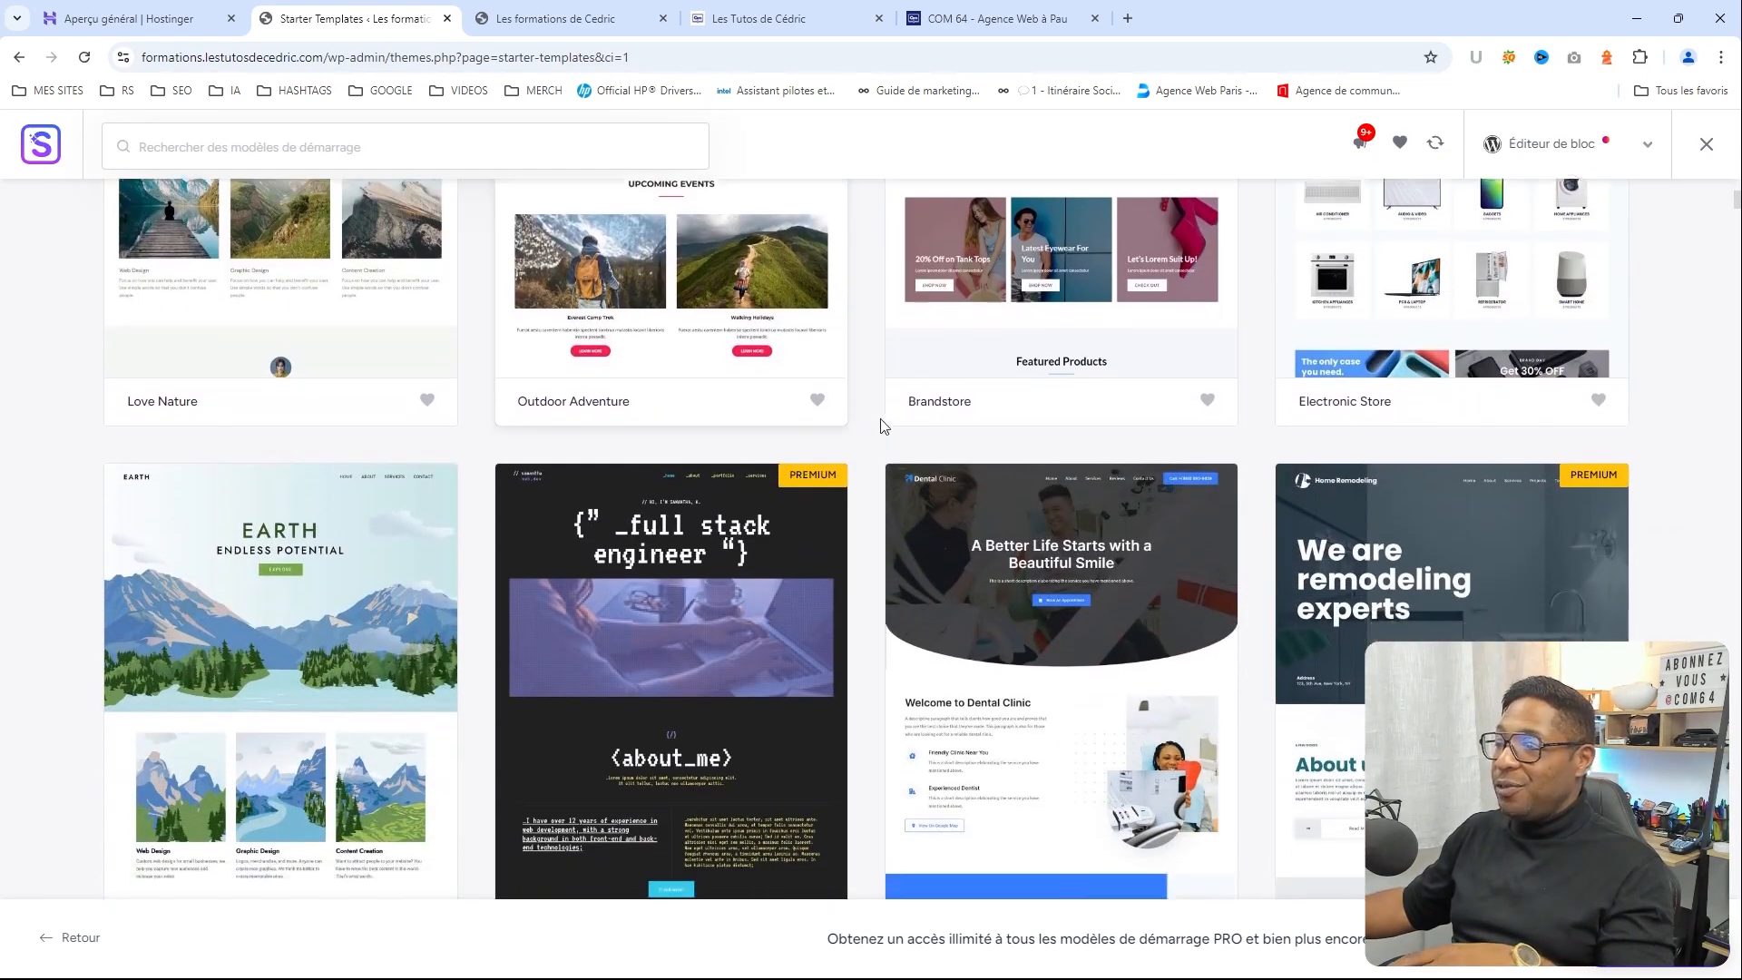
scroll(996, 460, "down", 10)
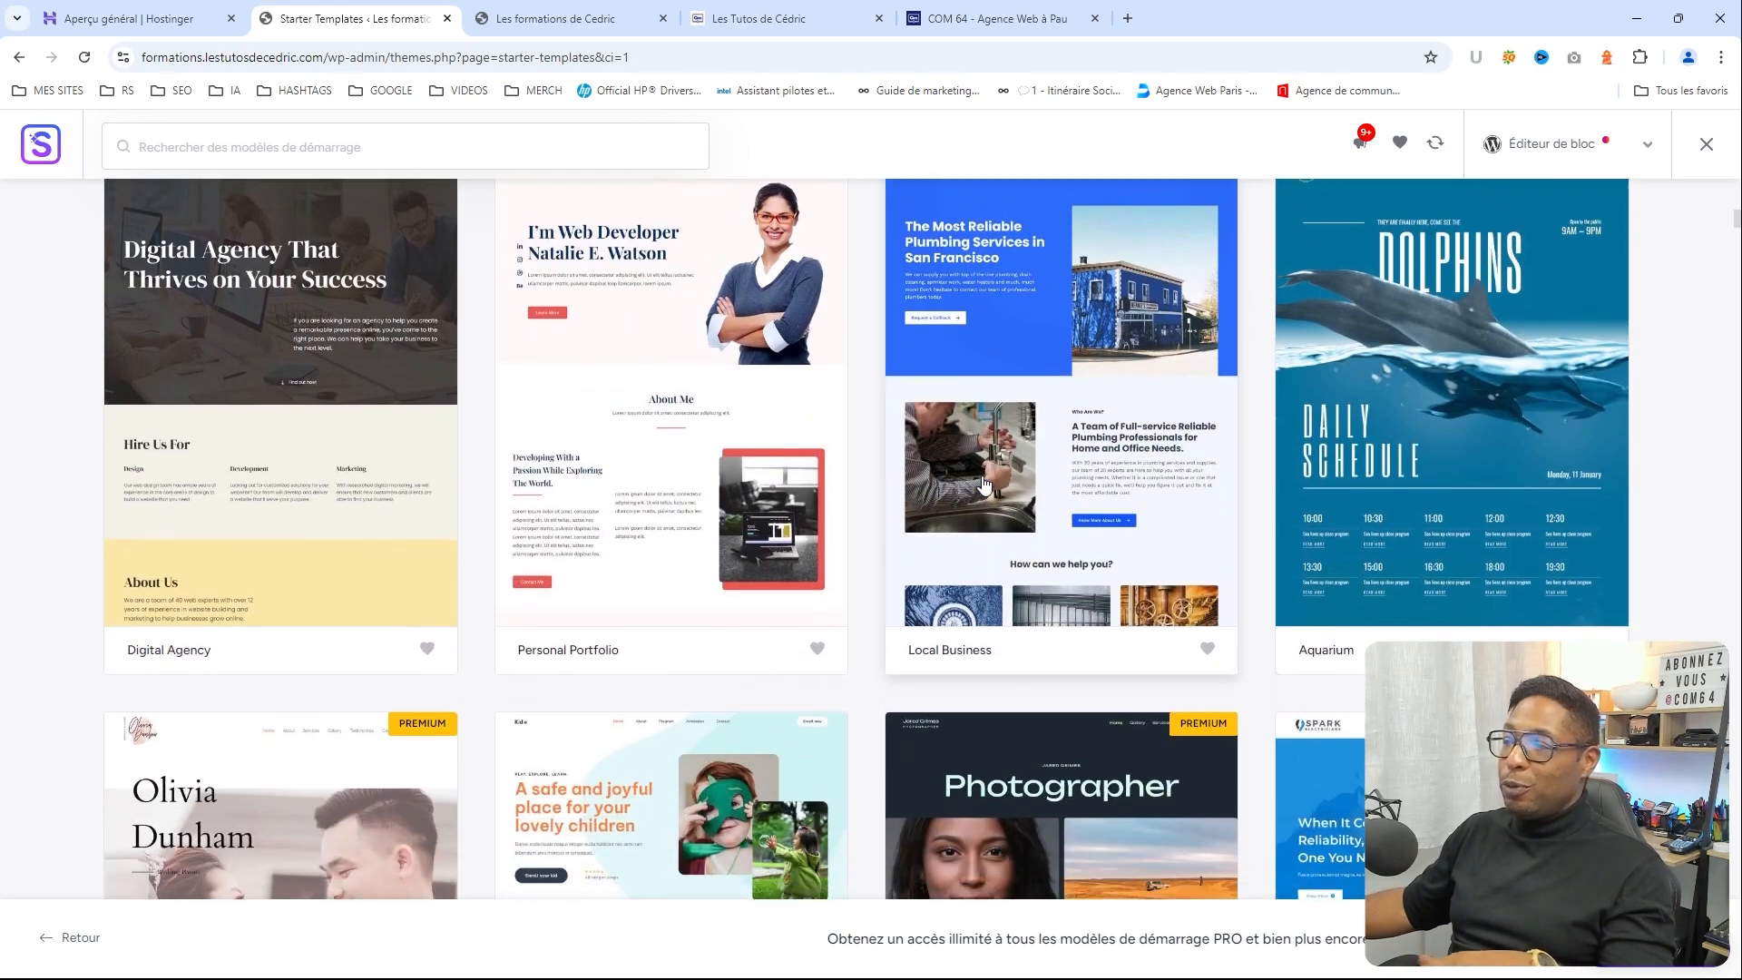
scroll(984, 485, "down", 10)
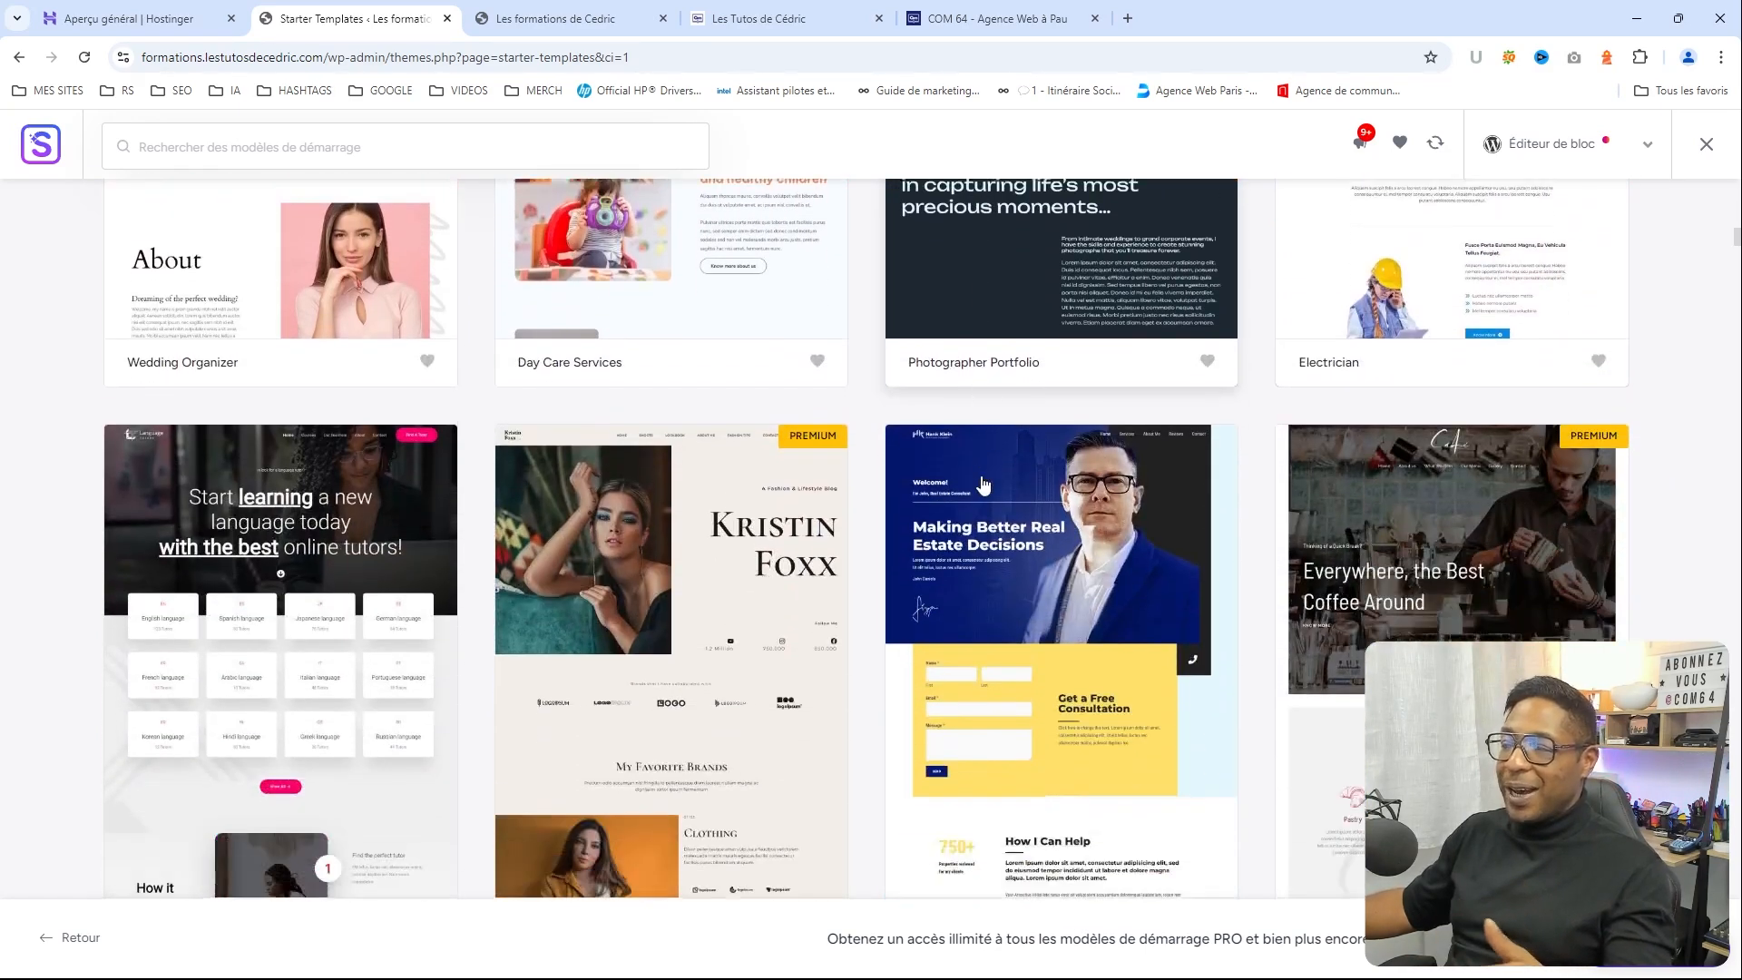
scroll(983, 485, "down", 10)
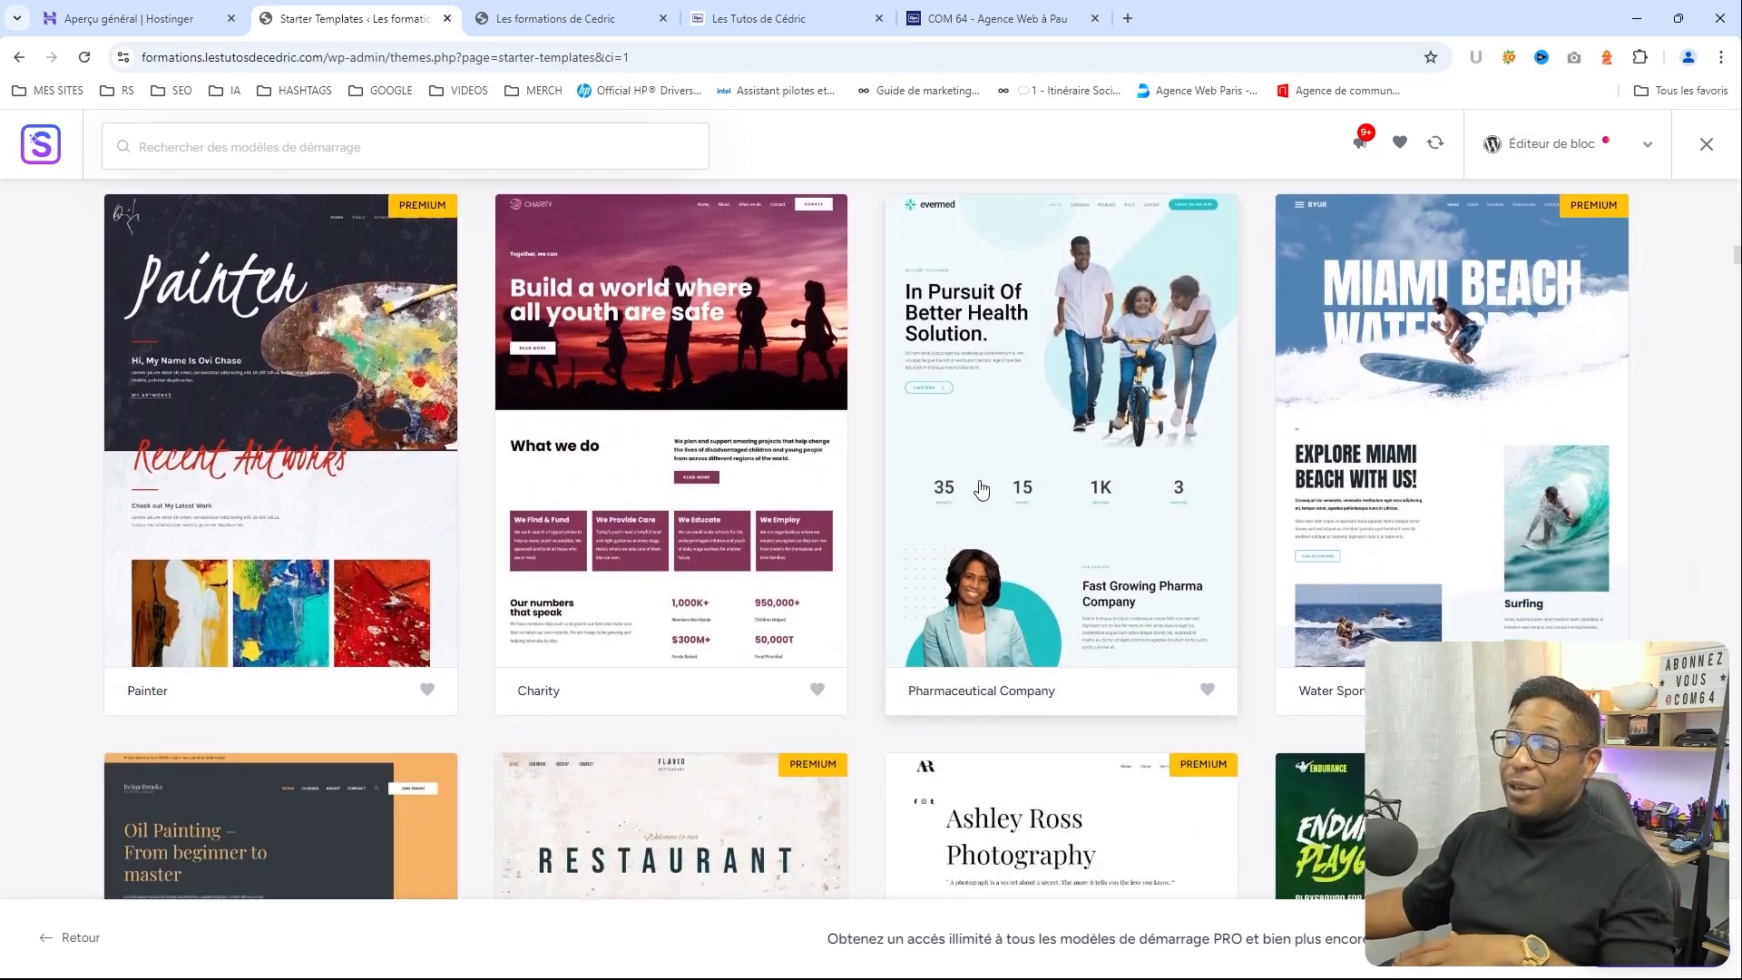
scroll(981, 492, "down", 10)
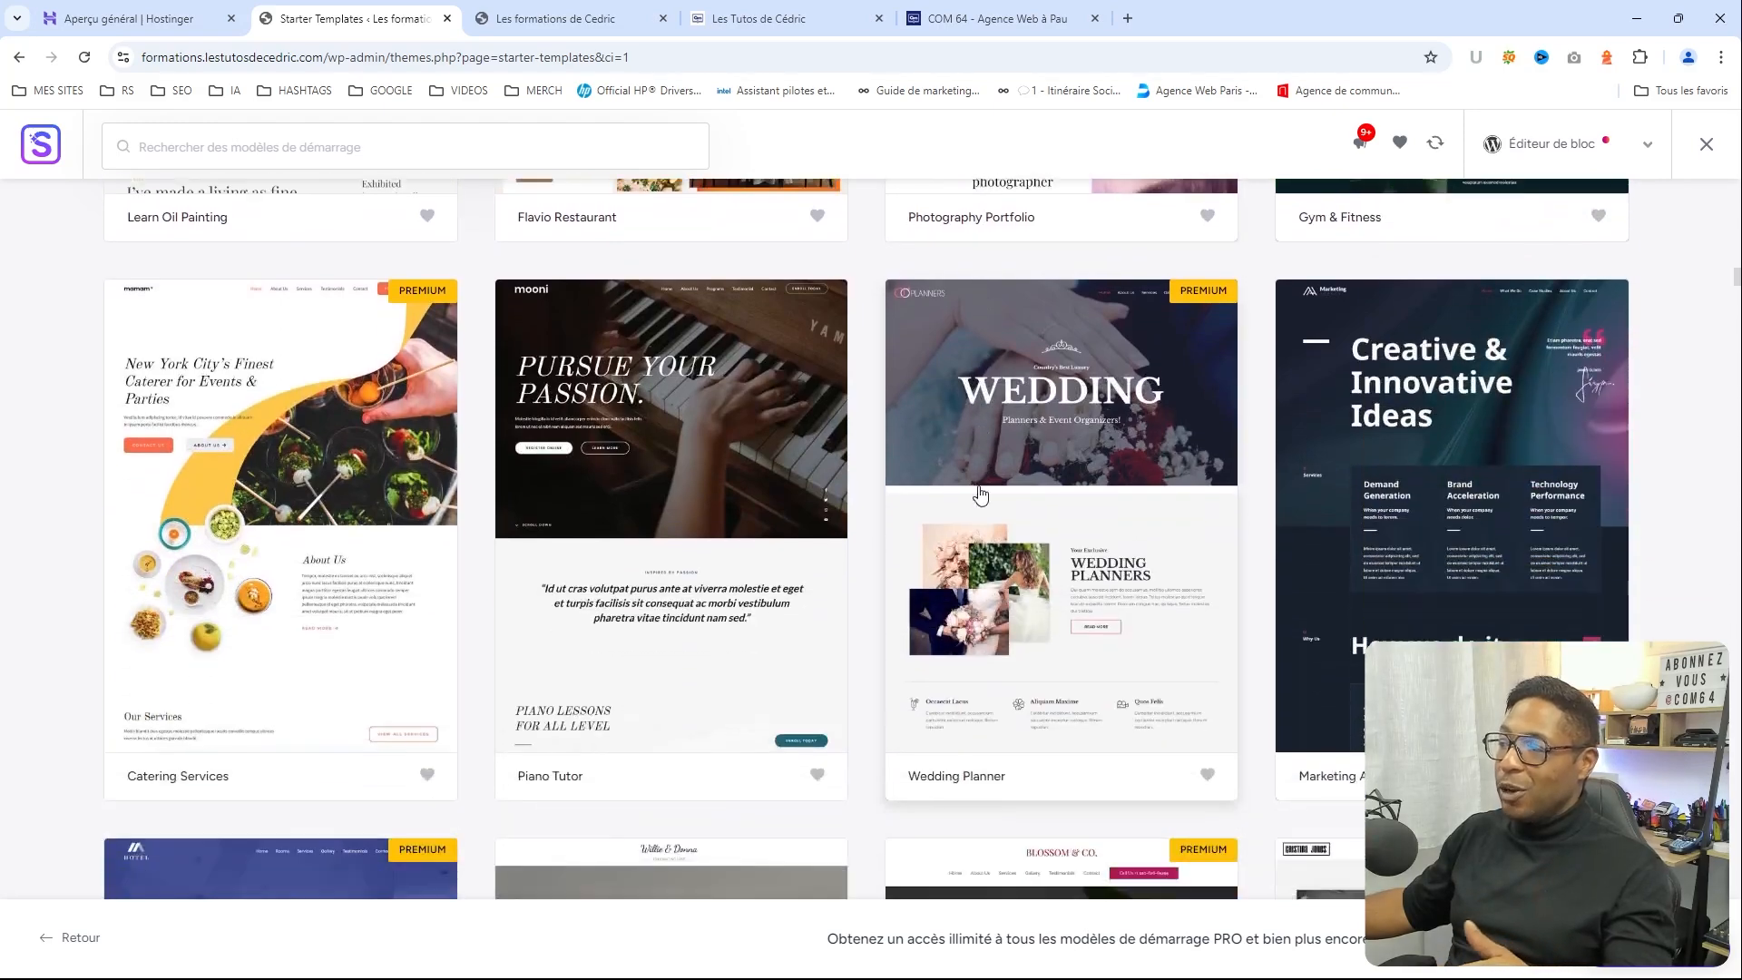
scroll(980, 492, "down", 15)
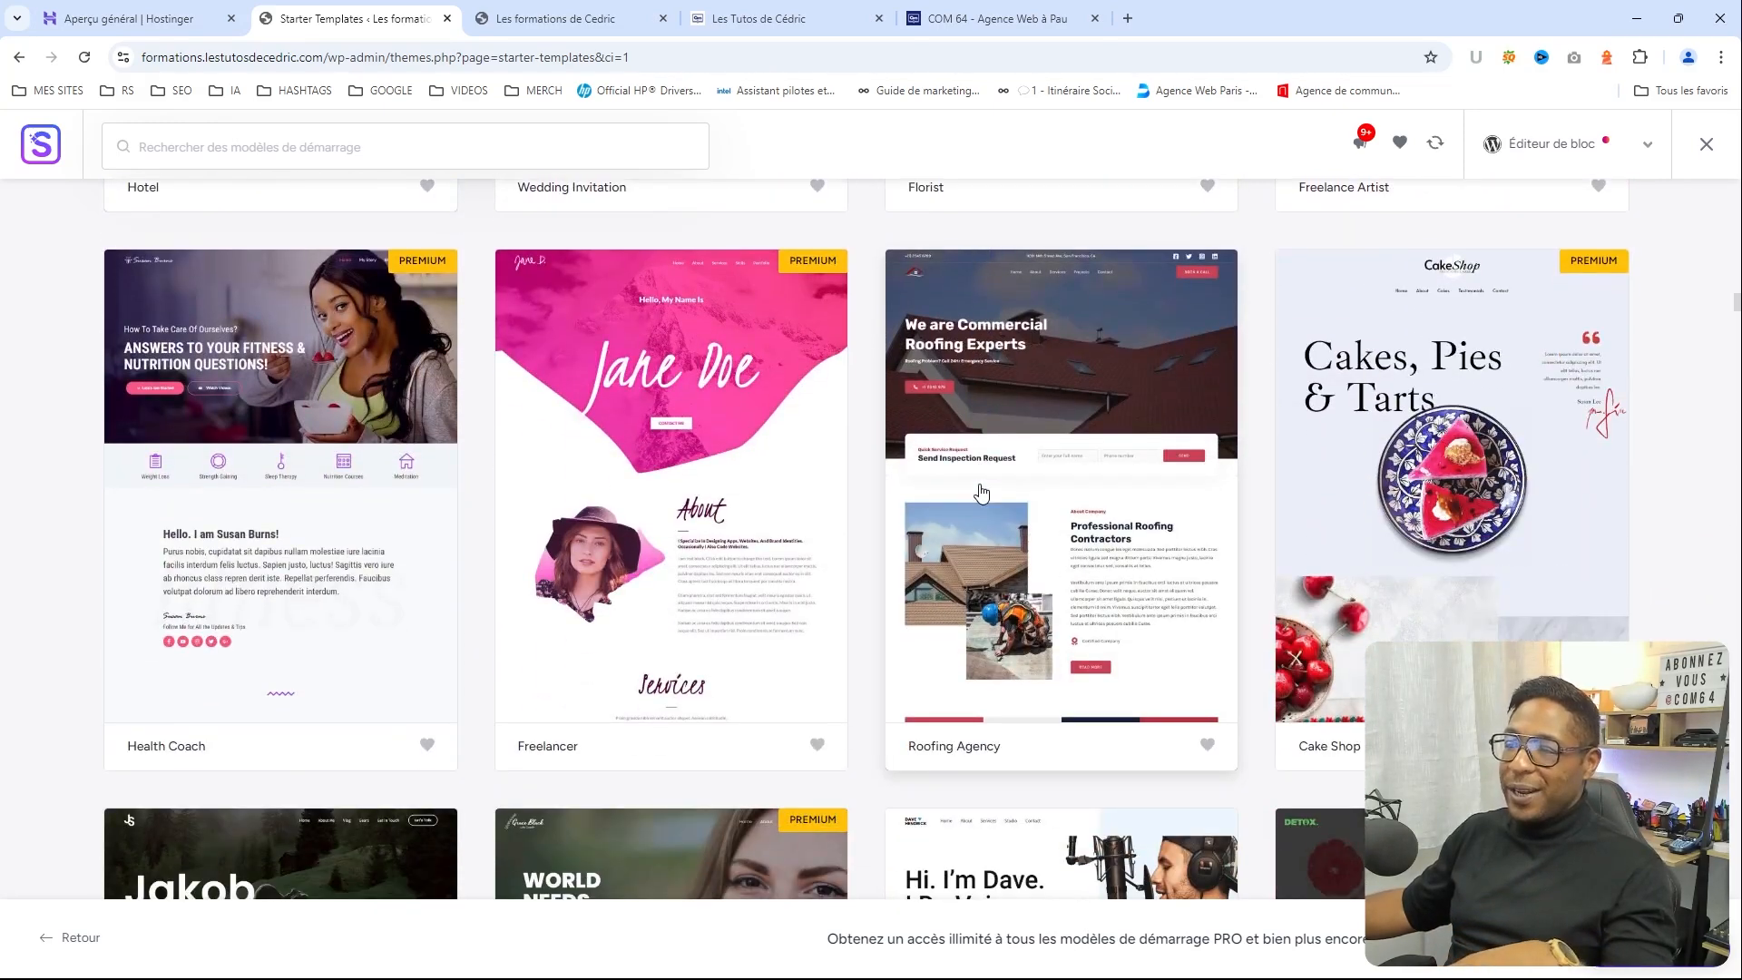
scroll(978, 499, "down", 15)
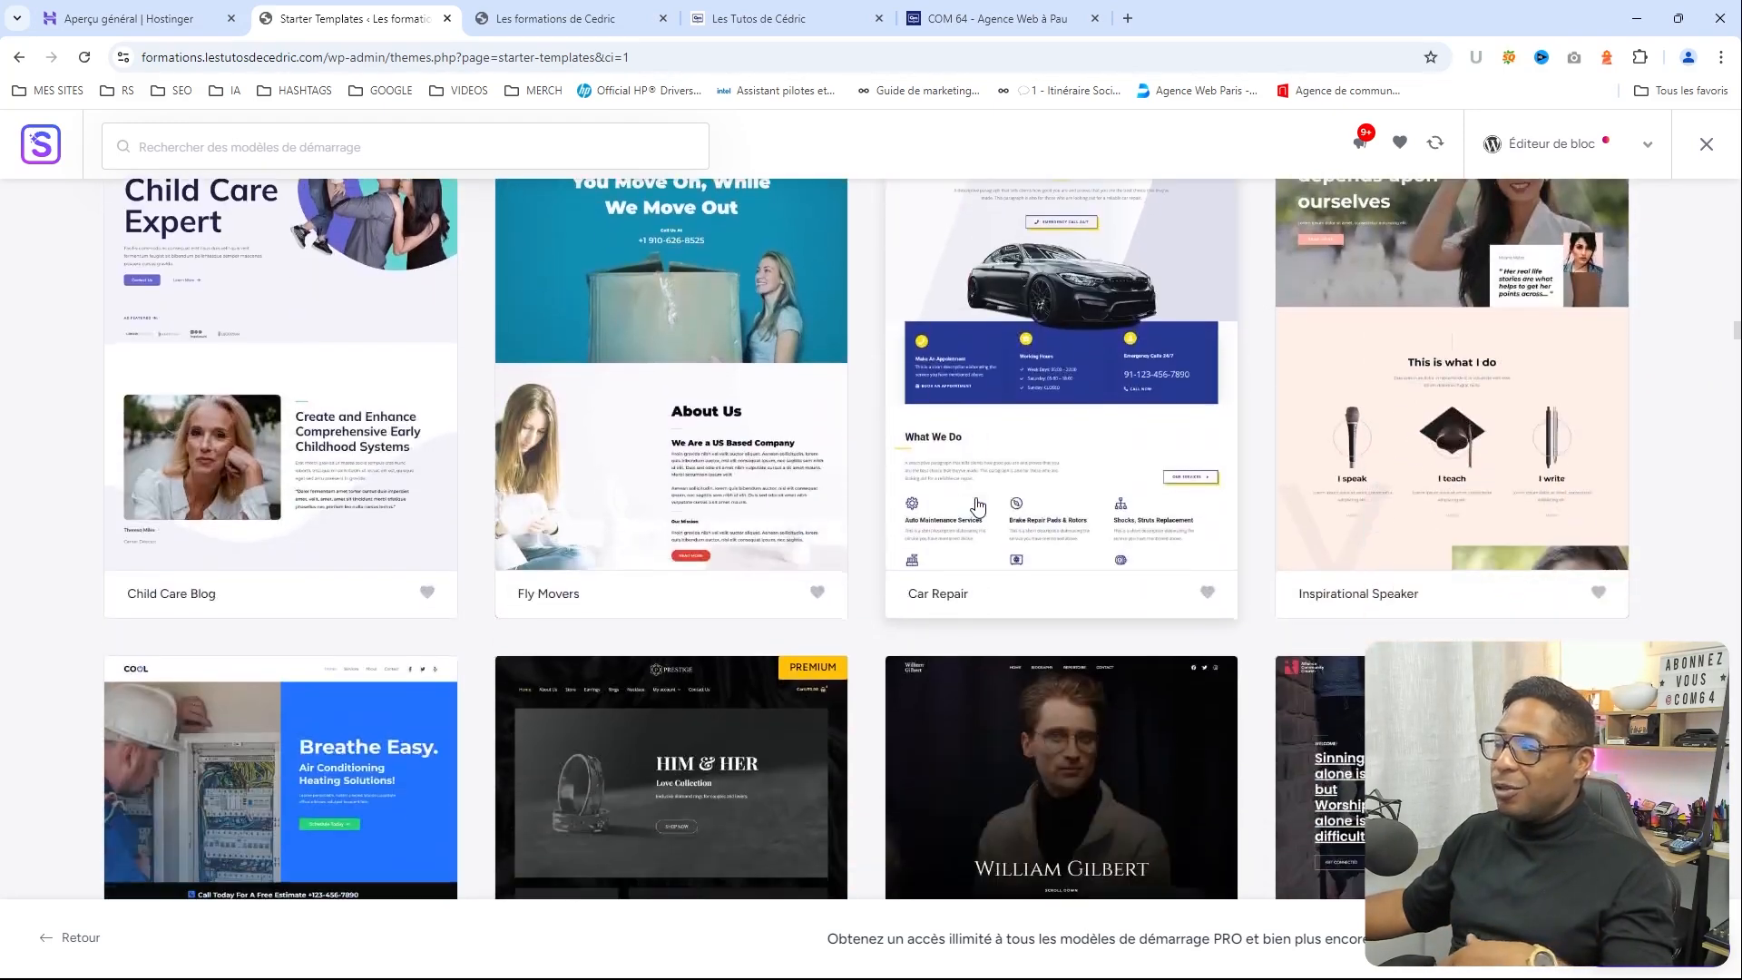
scroll(978, 506, "down", 15)
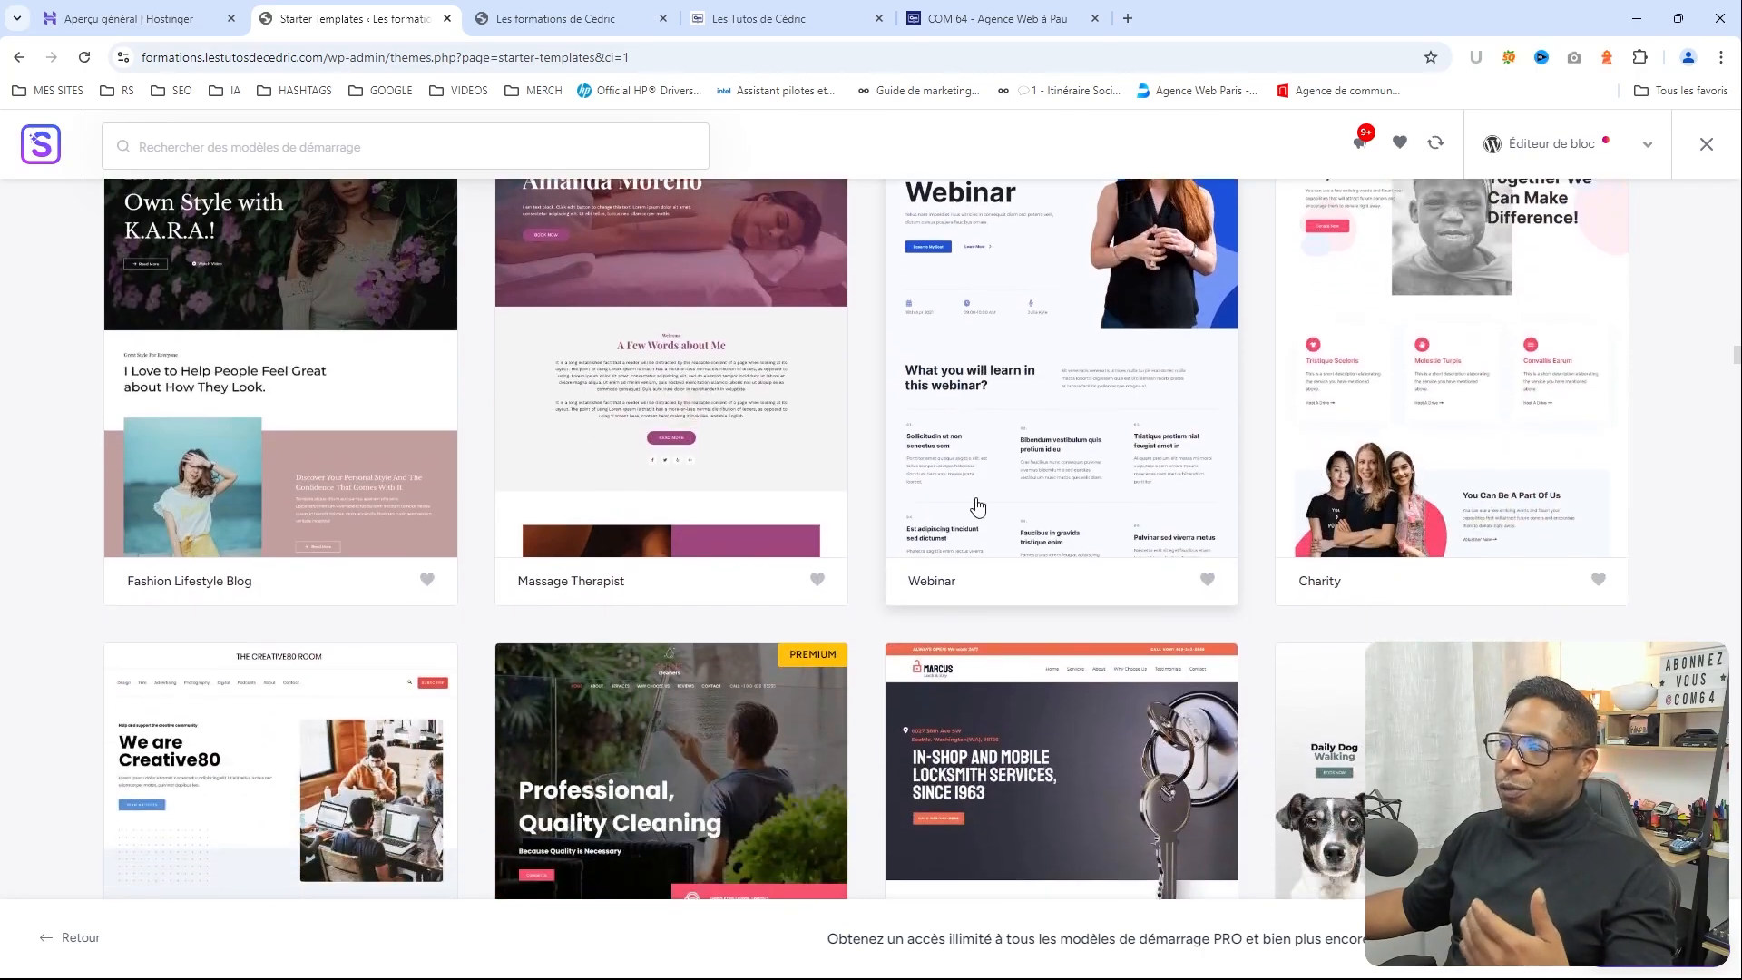
scroll(978, 506, "down", 15)
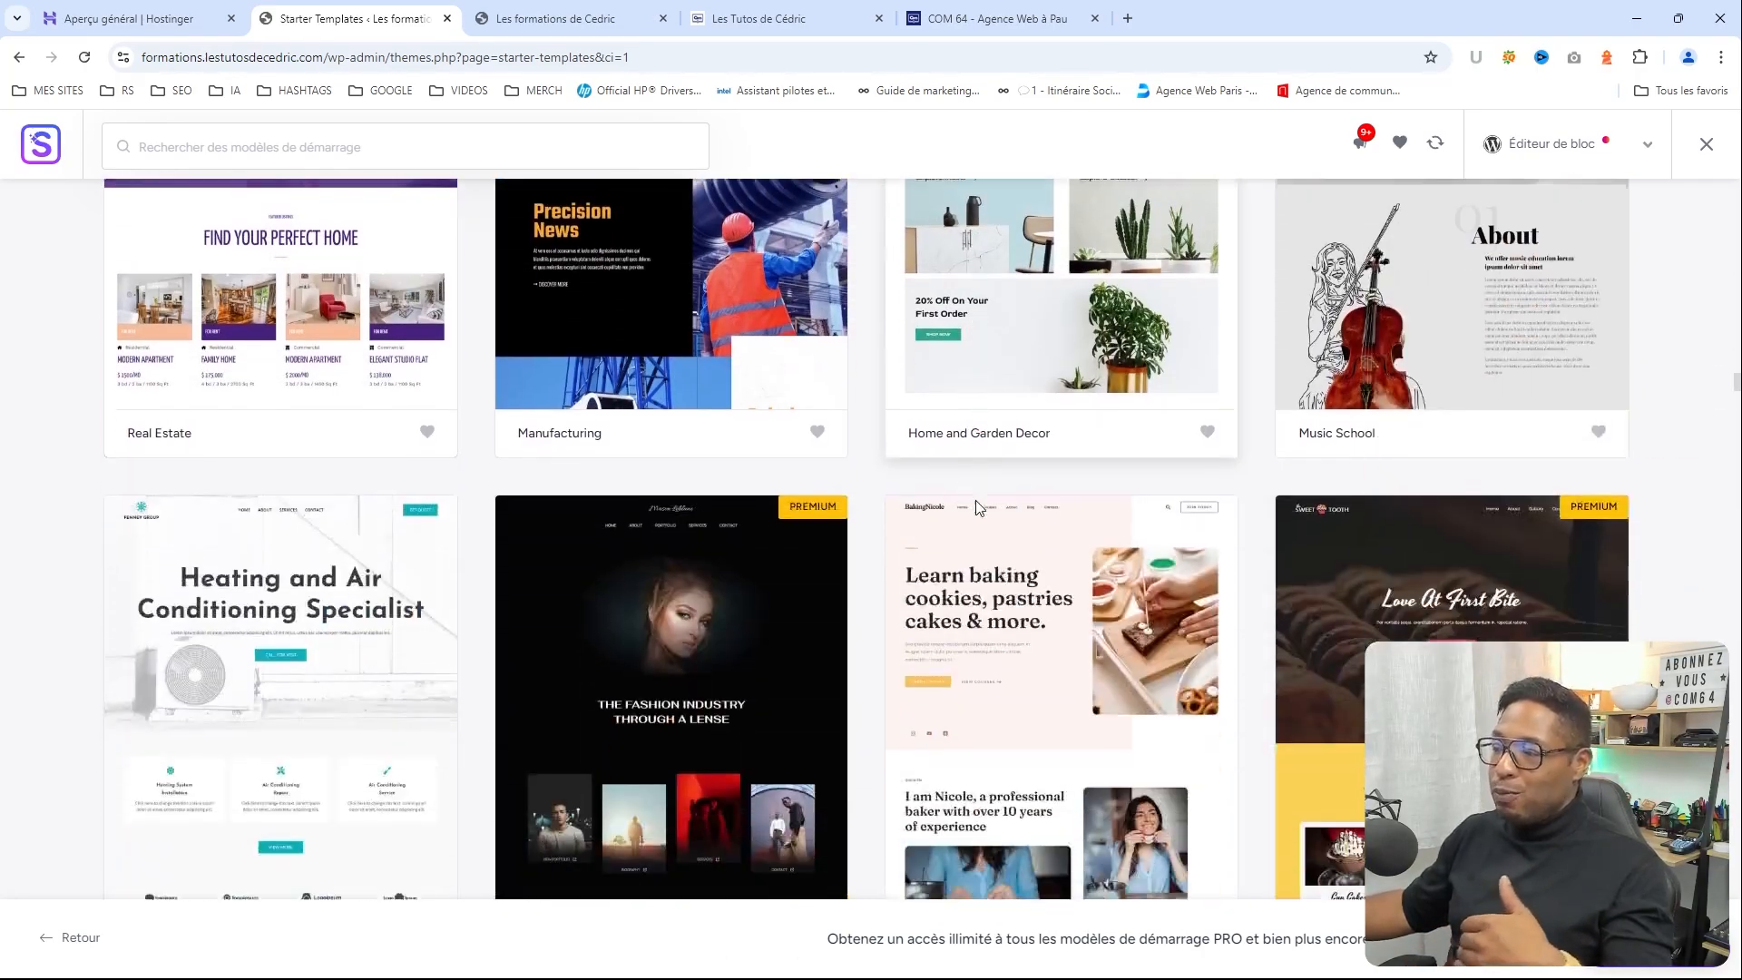
scroll(978, 507, "up", 20)
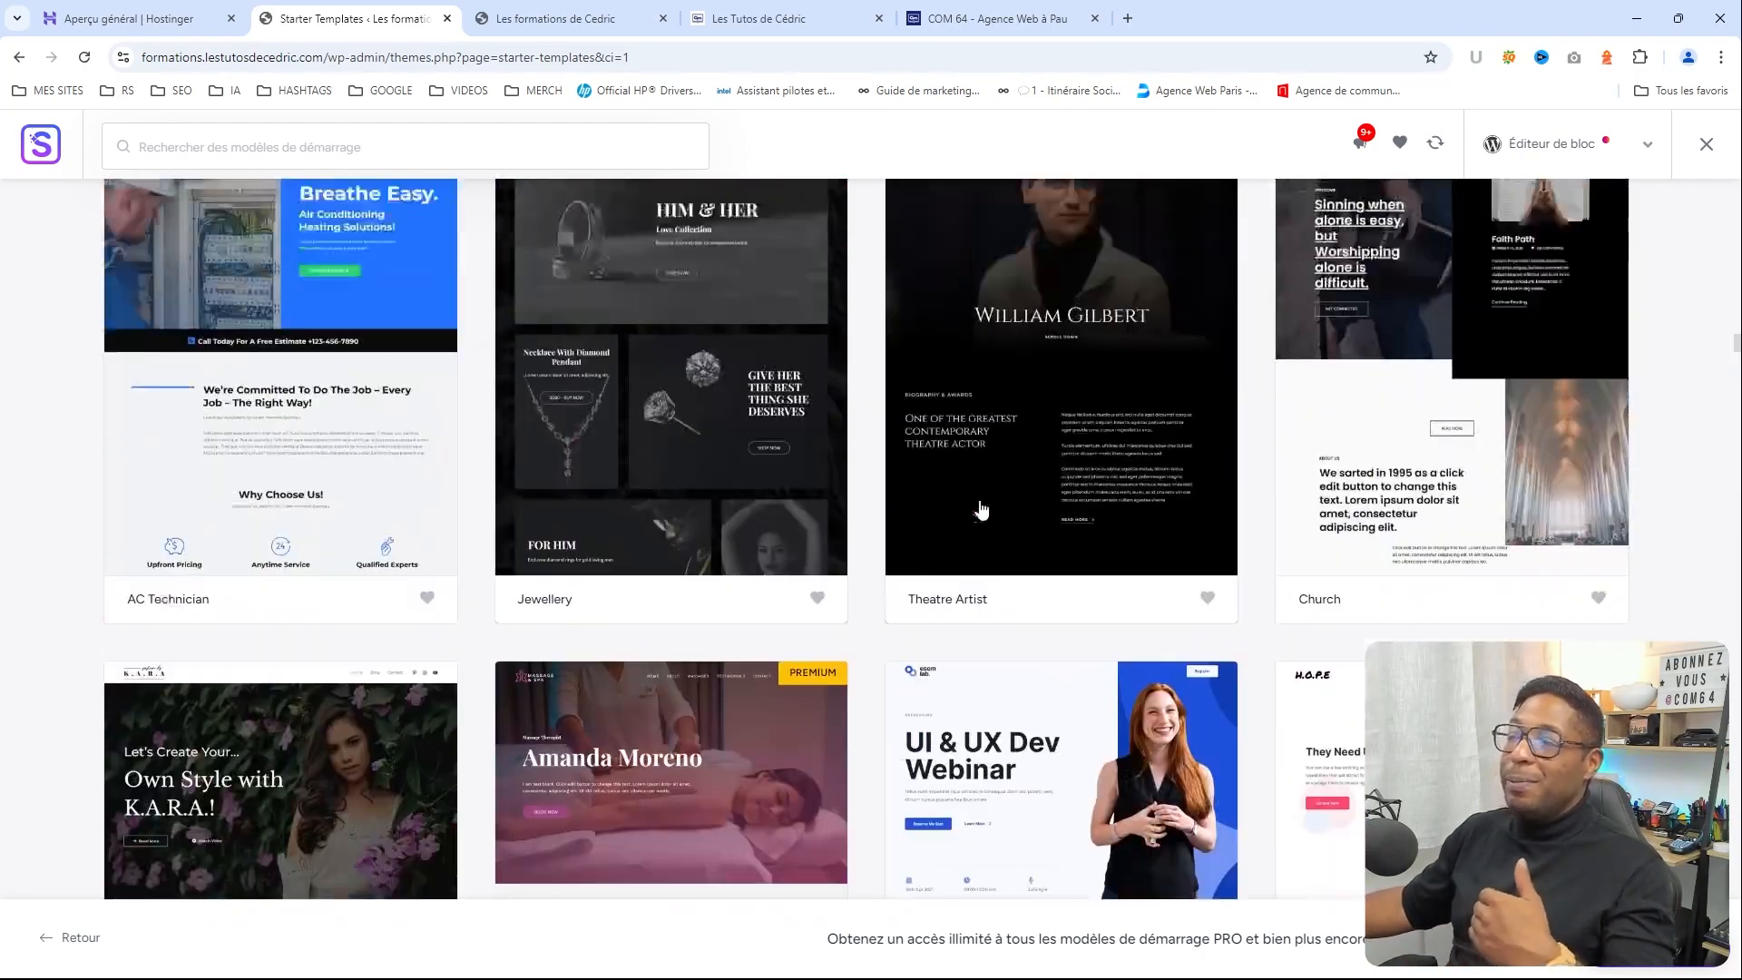
scroll(978, 508, "up", 20)
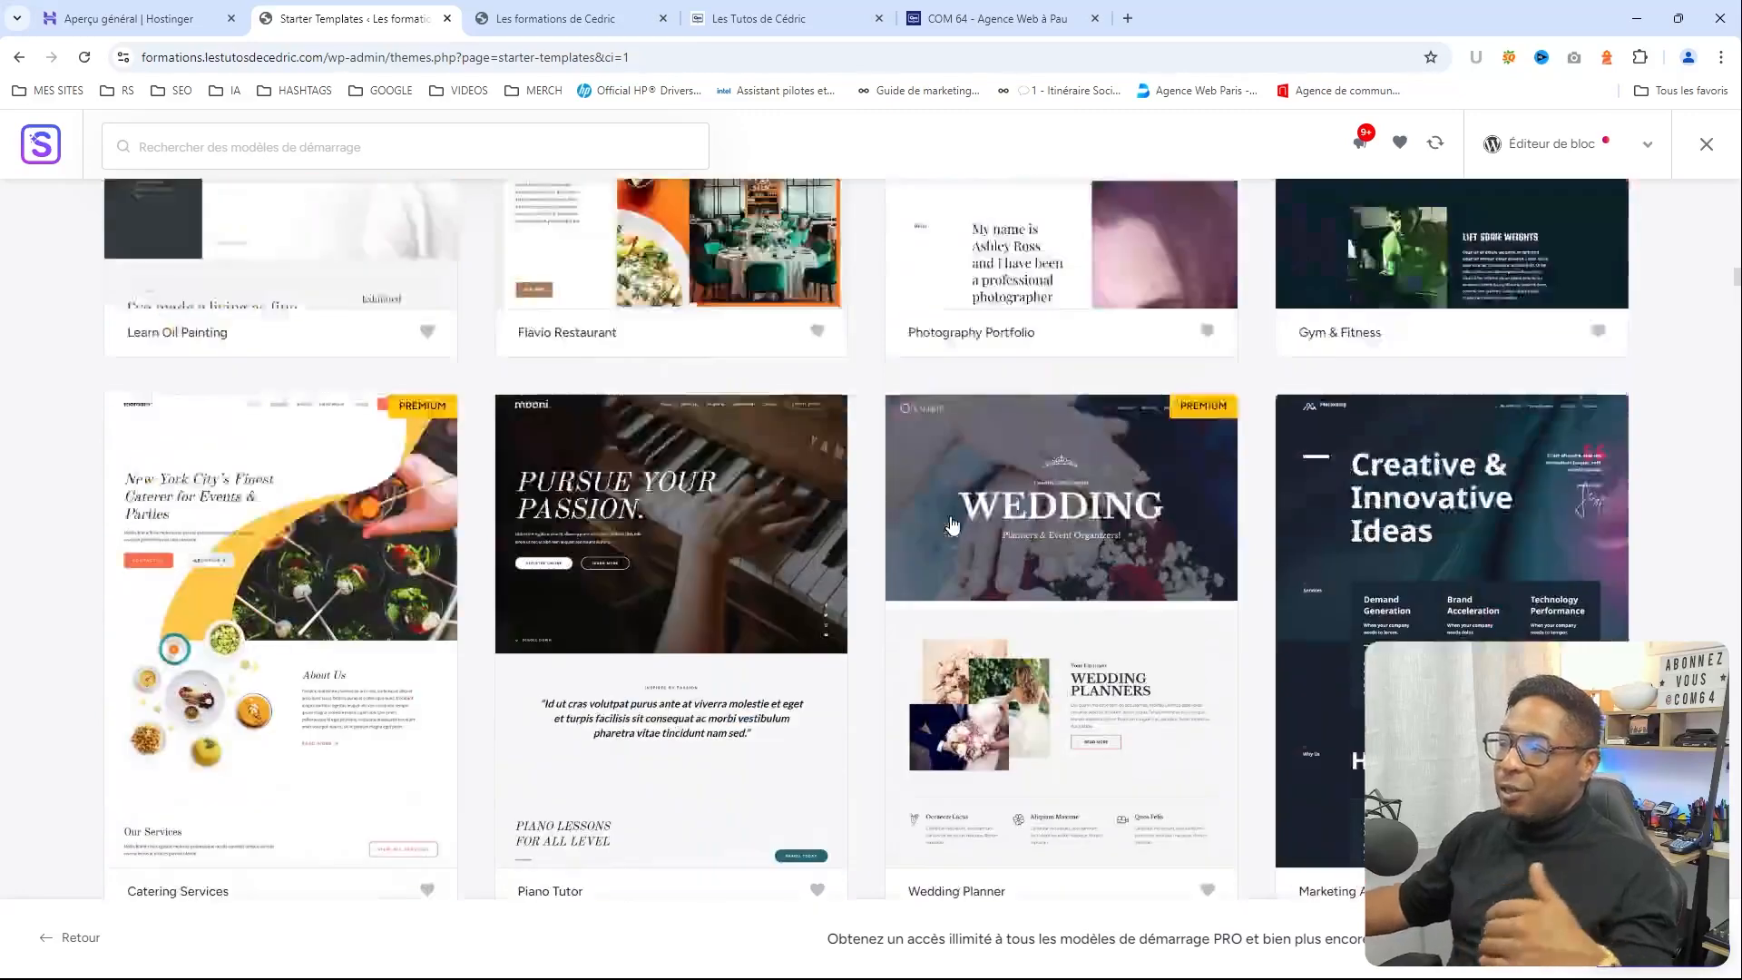
scroll(950, 525, "up", 20)
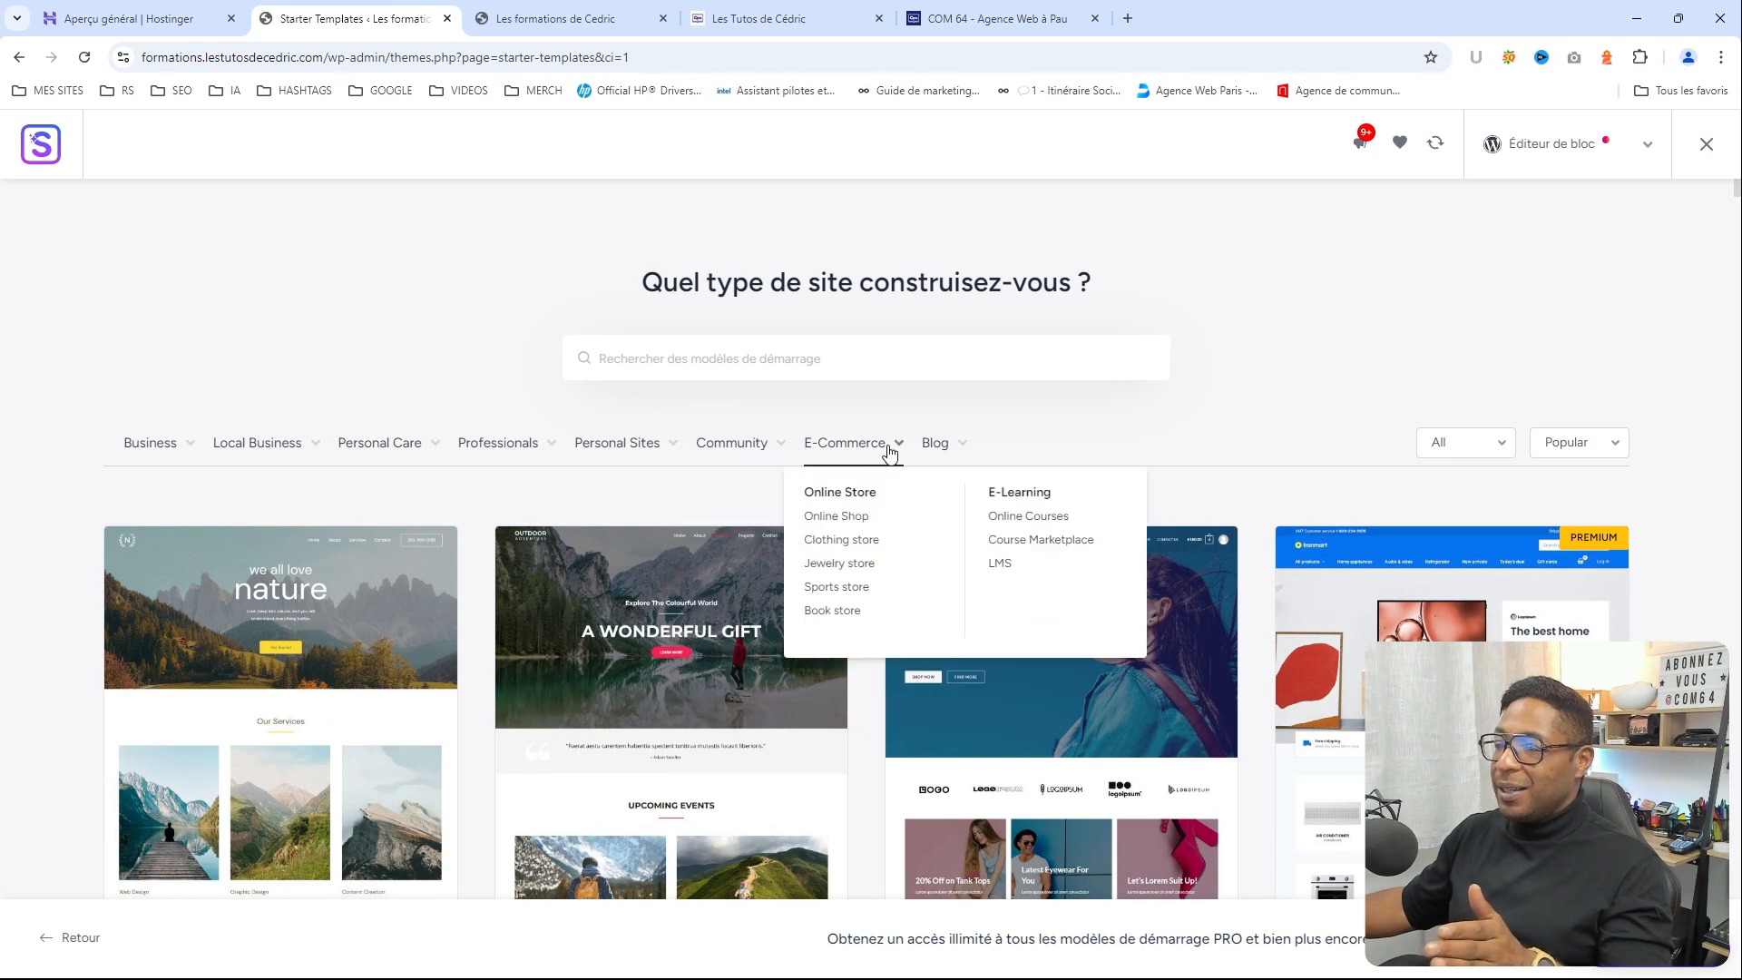
Filter the gallery to Online Courses under E-Learning and pick the Online Courses template.
mouse_move(543, 452)
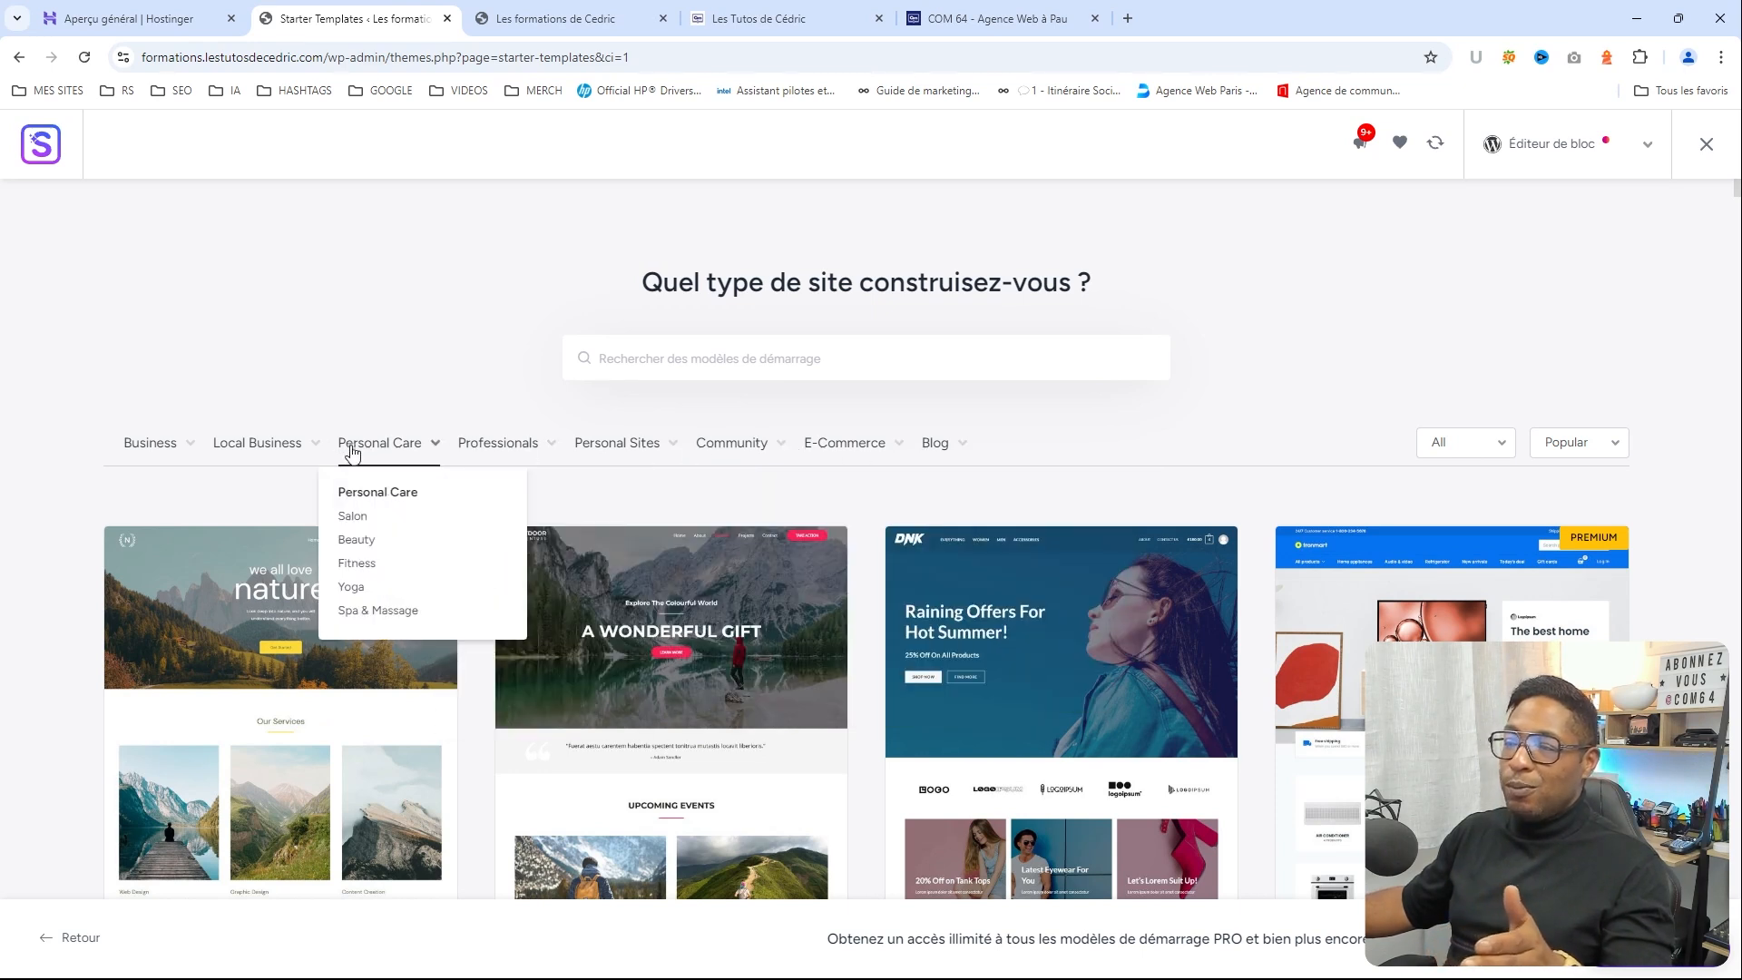
mouse_move(649, 451)
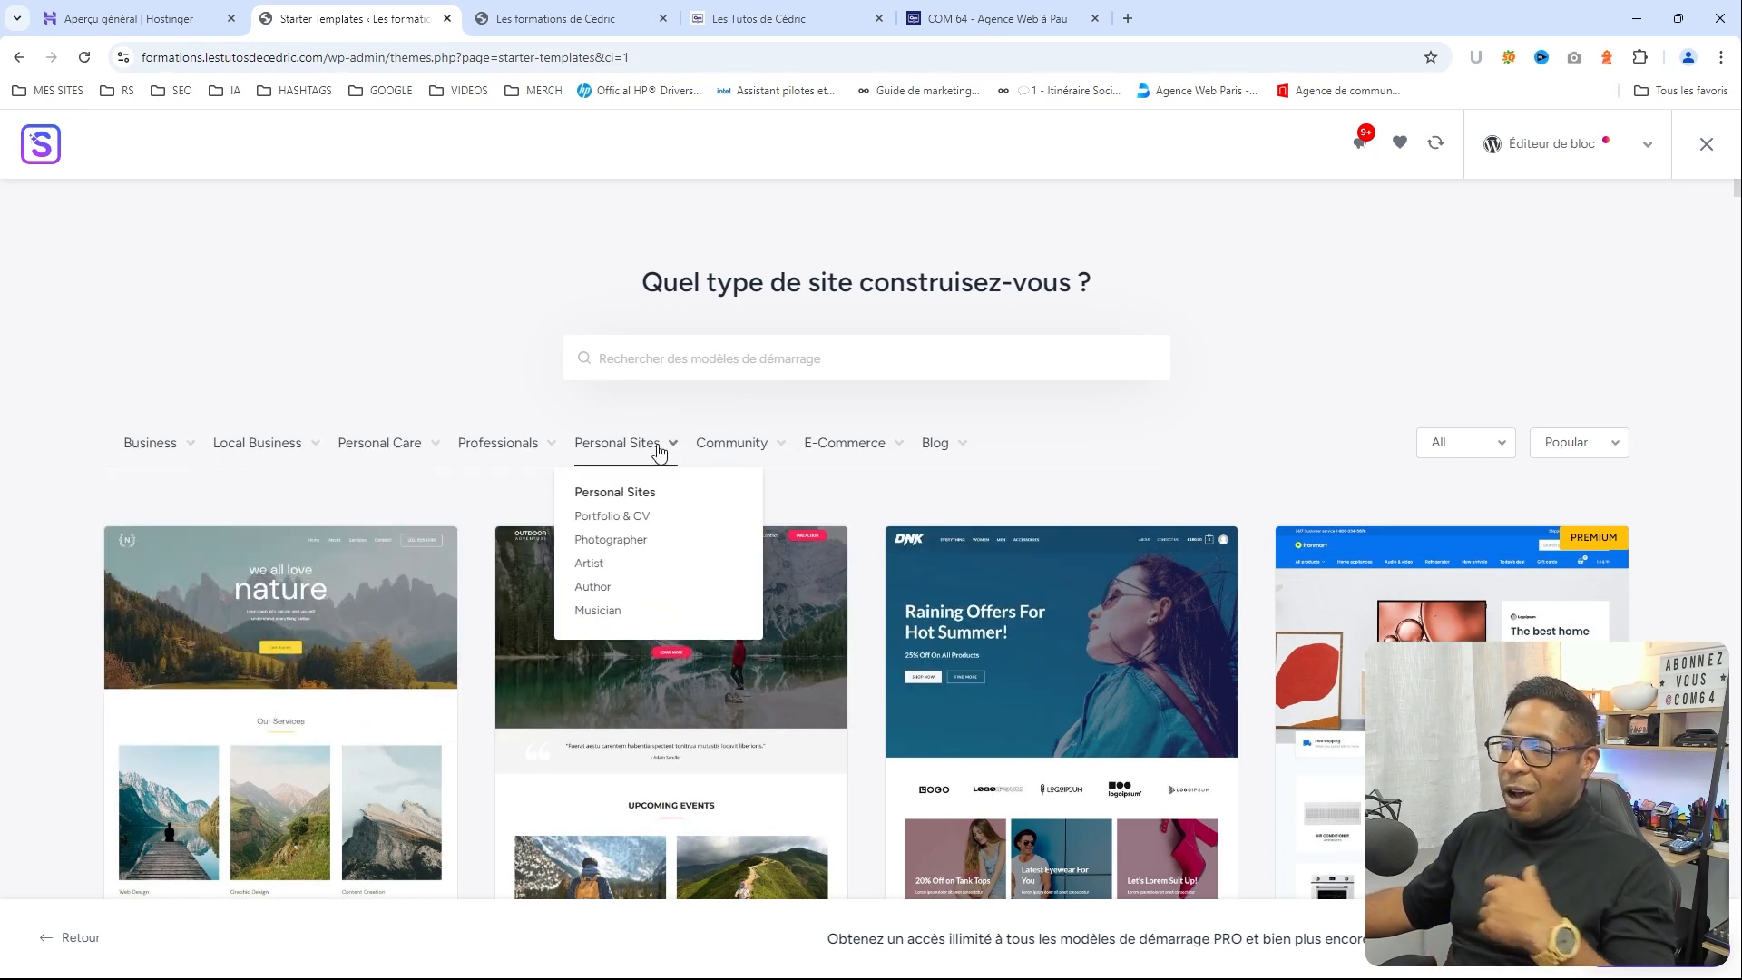
mouse_move(853, 448)
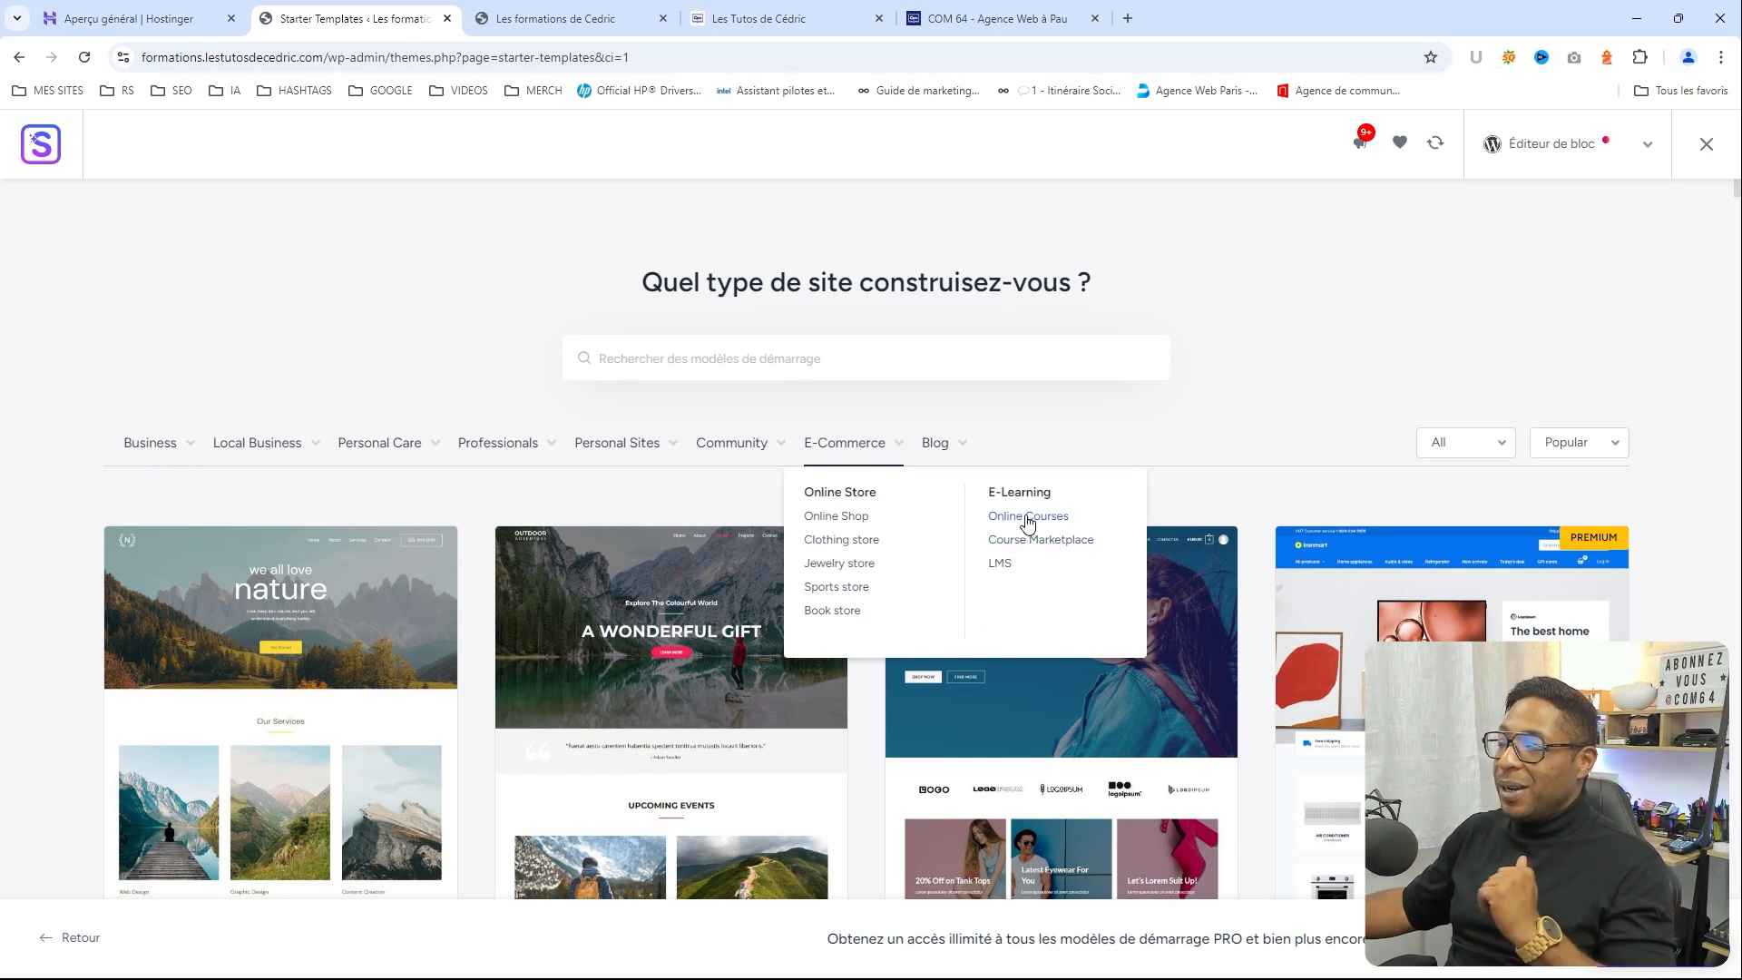
left_click(1028, 517)
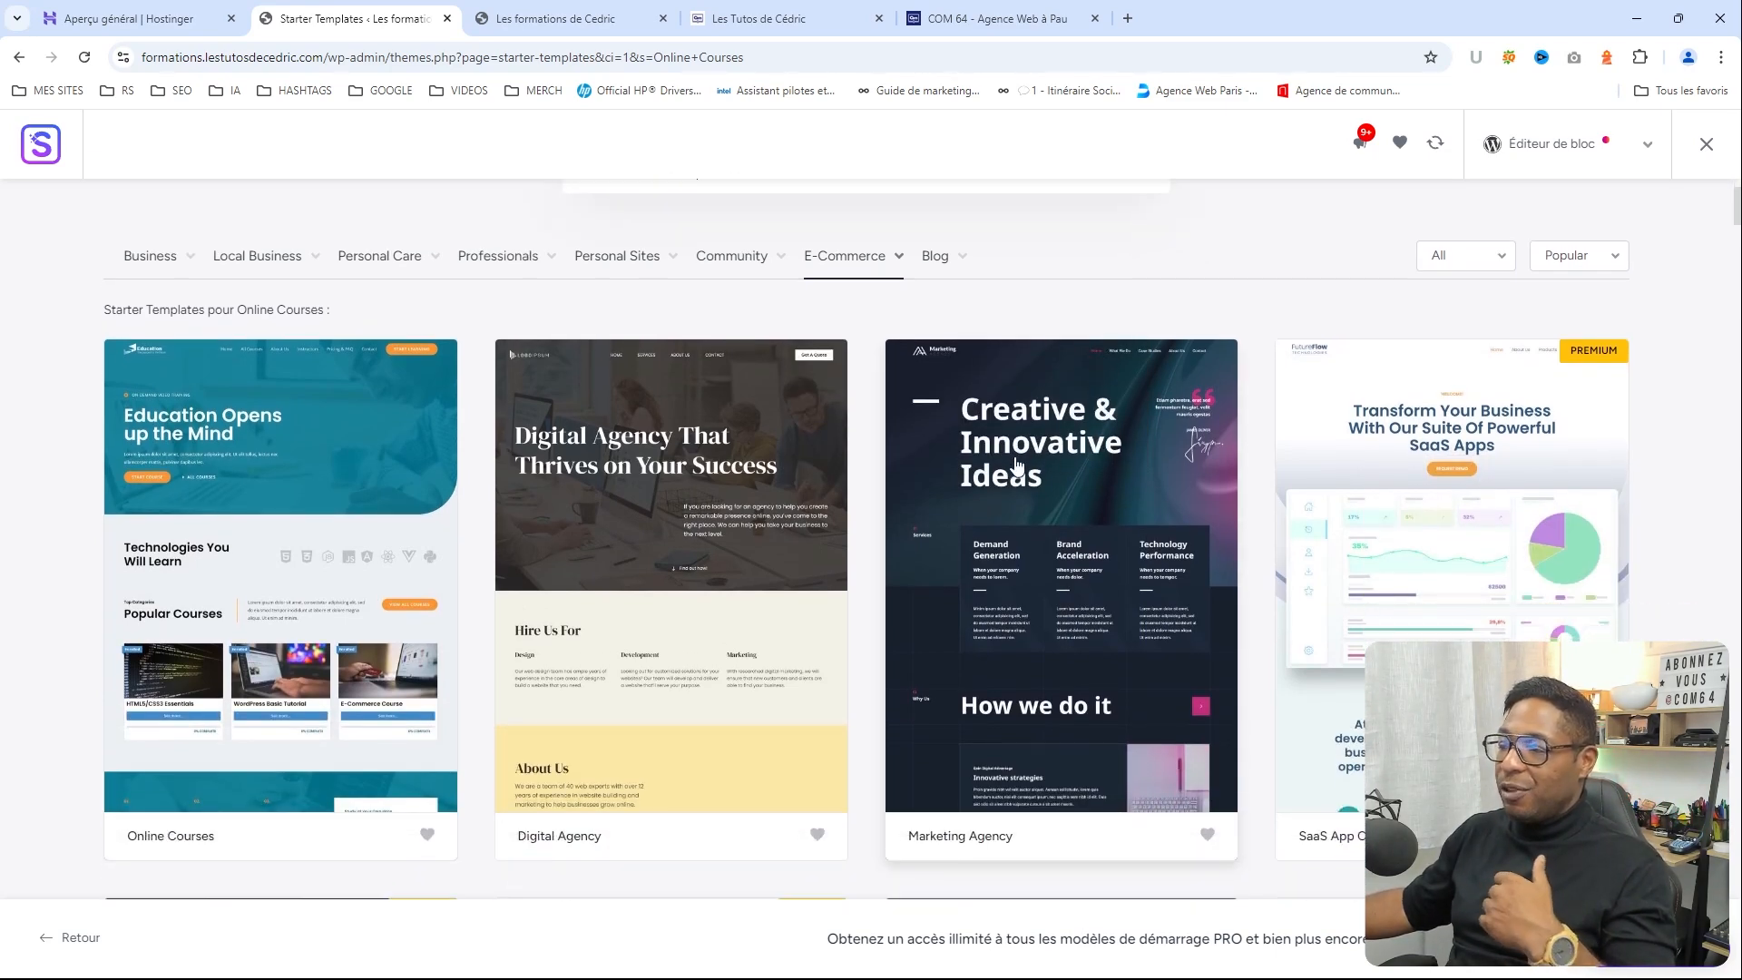
scroll(1010, 468, "down", 5)
scroll(1010, 468, "up", 4)
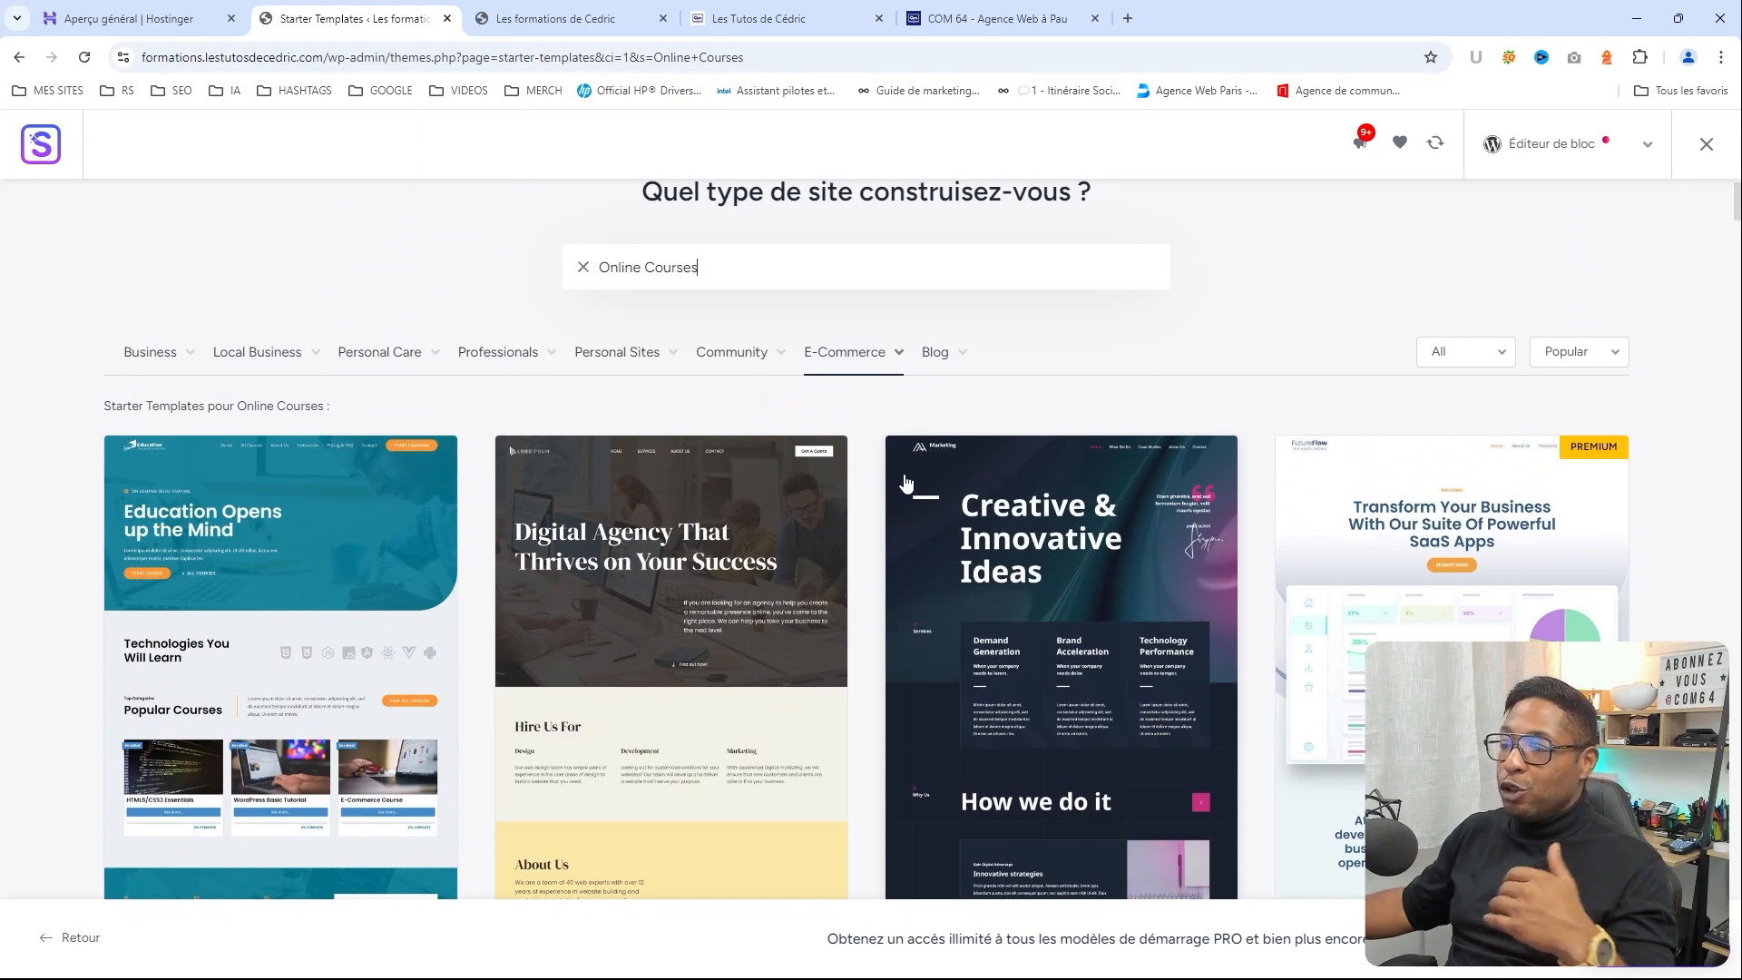
scroll(898, 490, "down", 2)
scroll(331, 407, "up", 1)
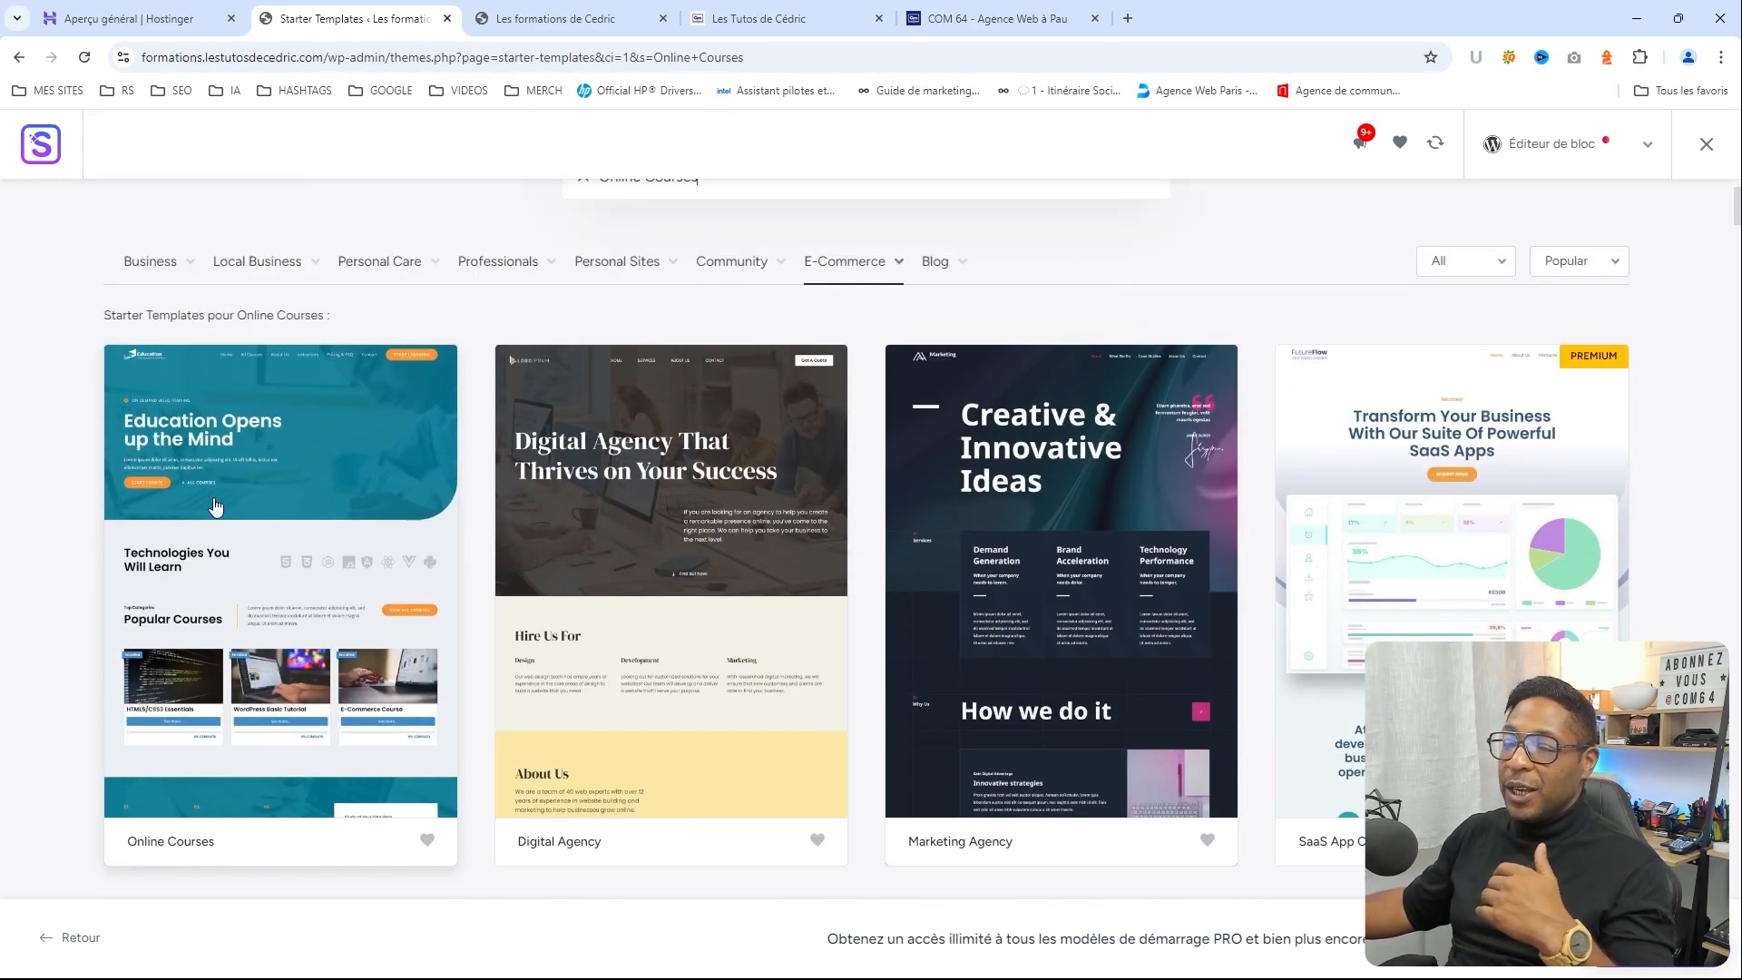
left_click(313, 486)
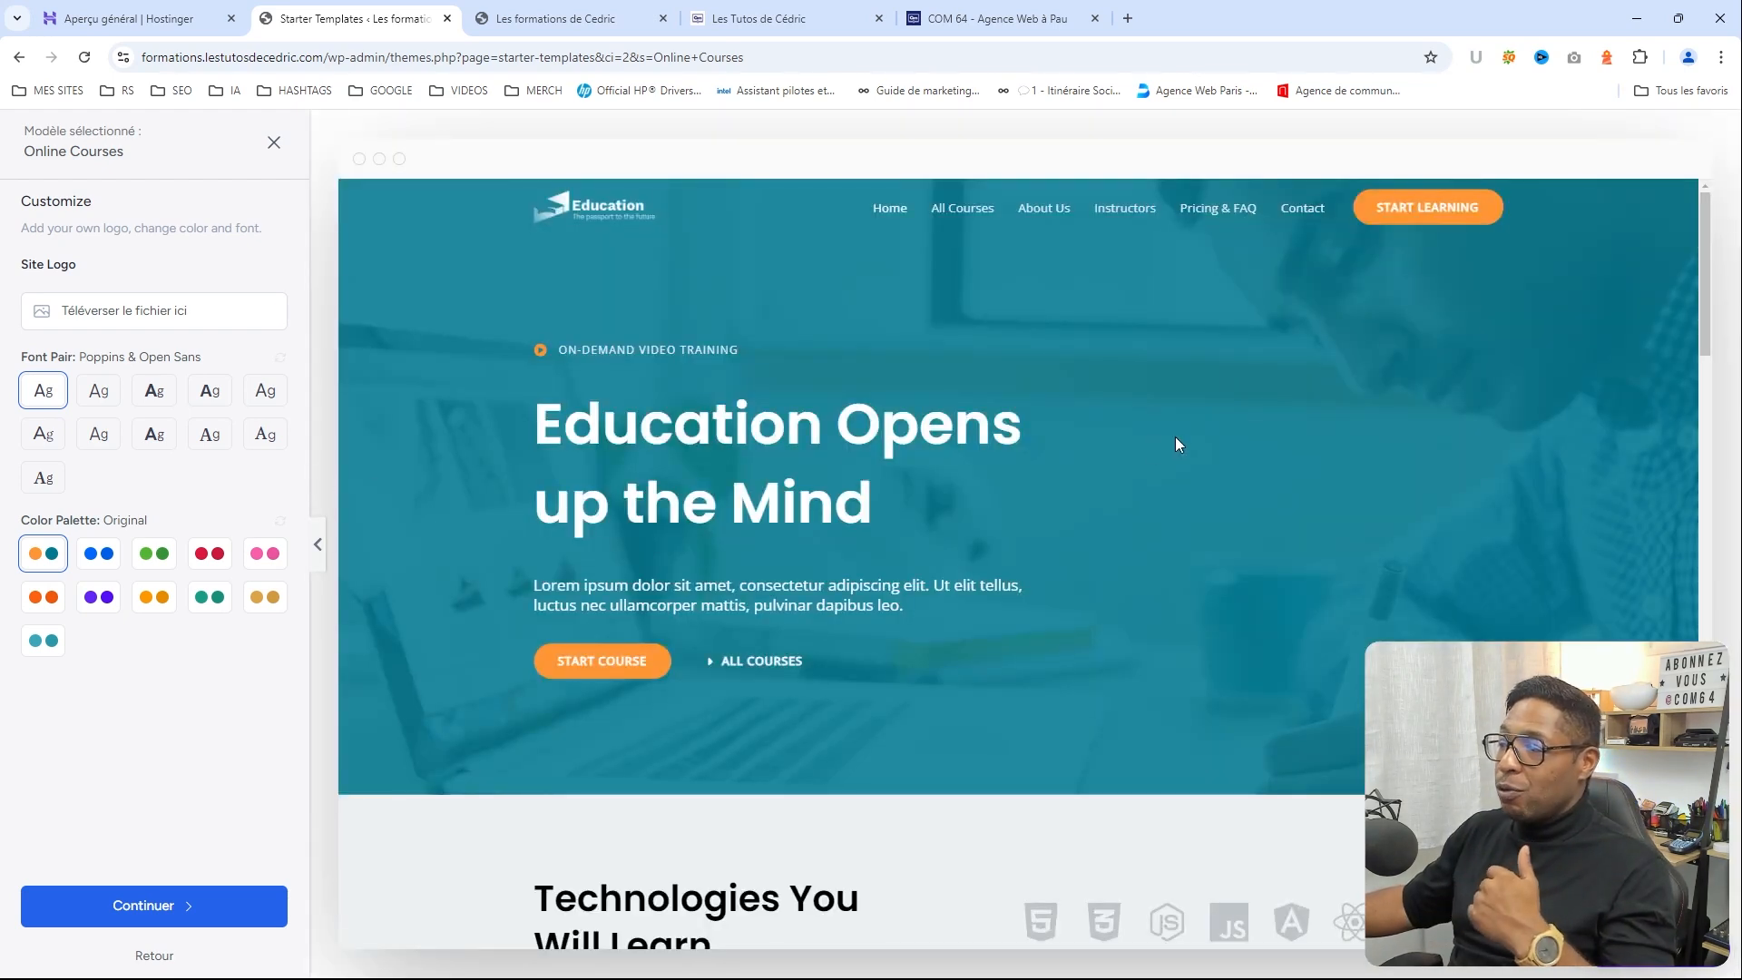
scroll(1174, 440, "down", 10)
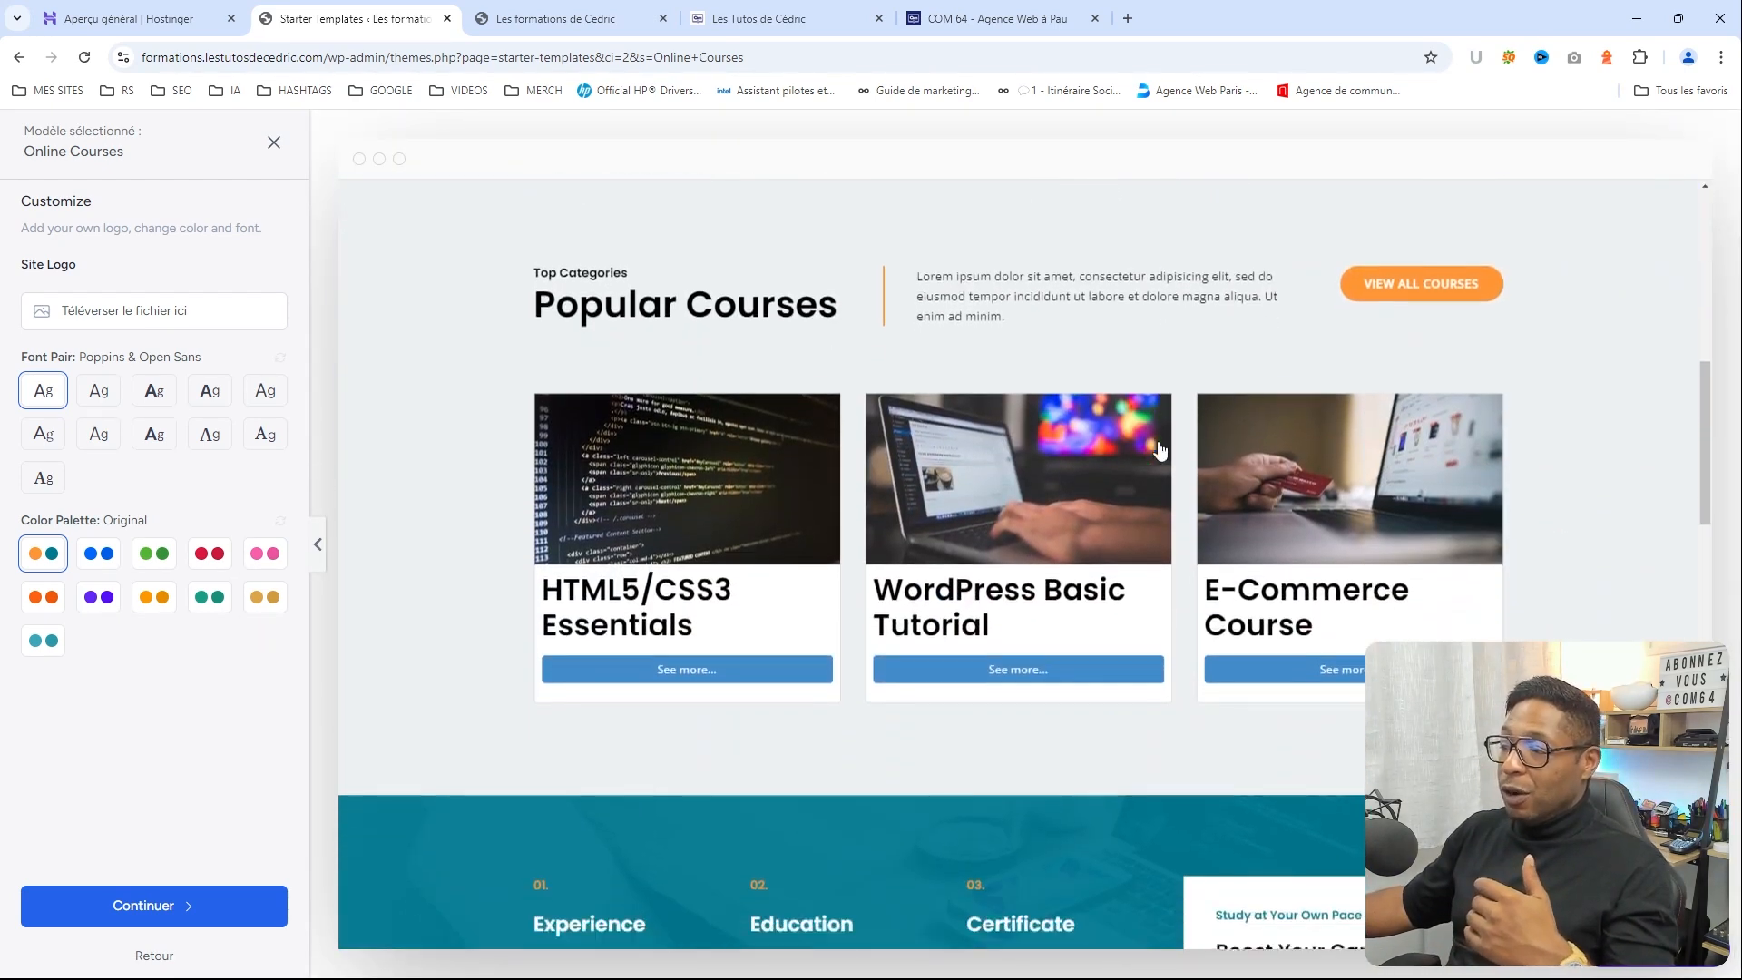
scroll(1162, 449, "down", 1)
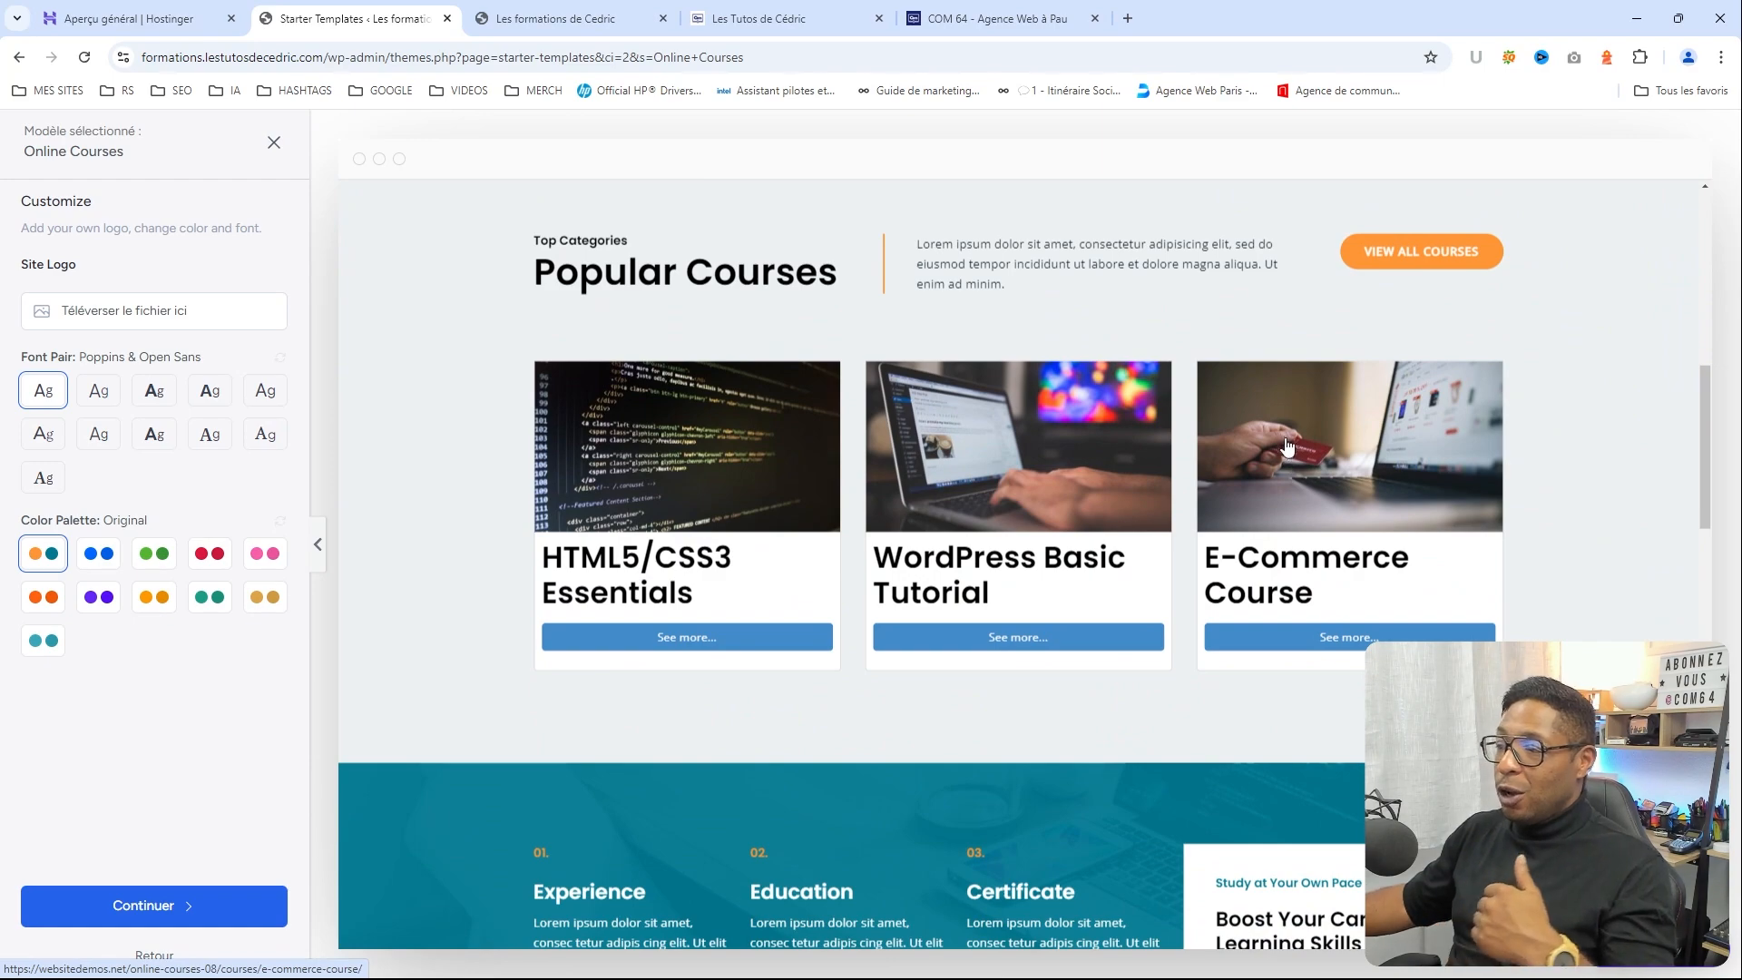
scroll(1287, 445, "down", 9)
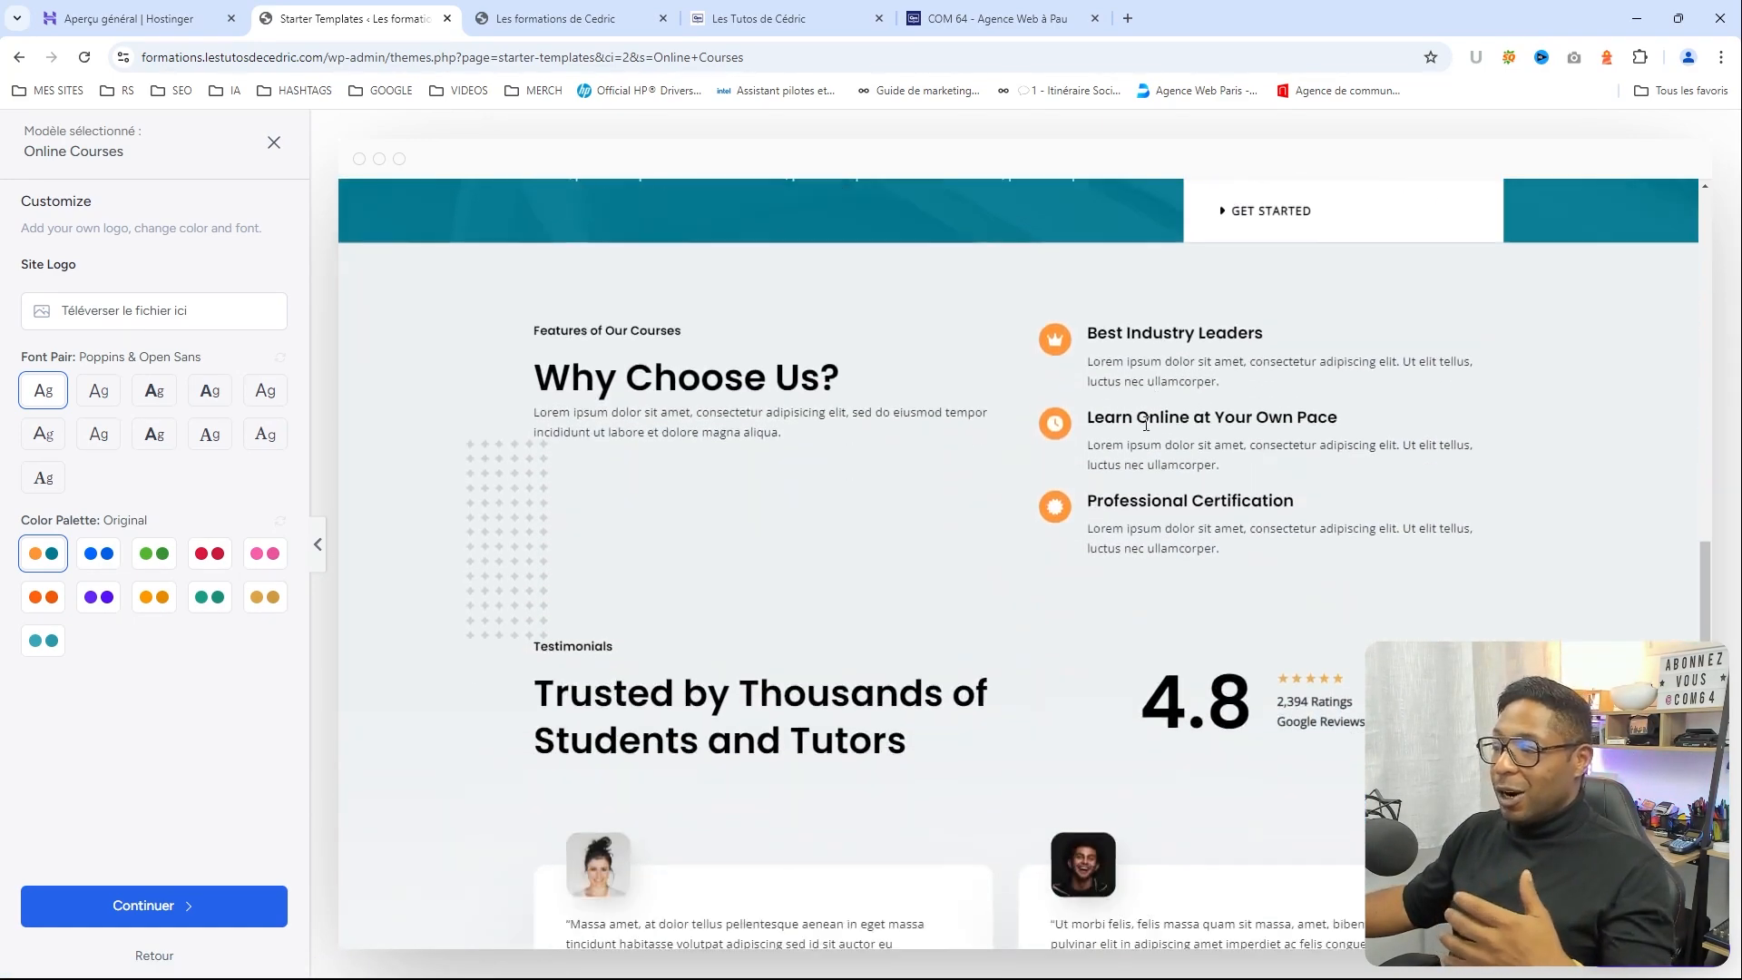
scroll(1143, 428, "down", 12)
scroll(1020, 494, "up", 4)
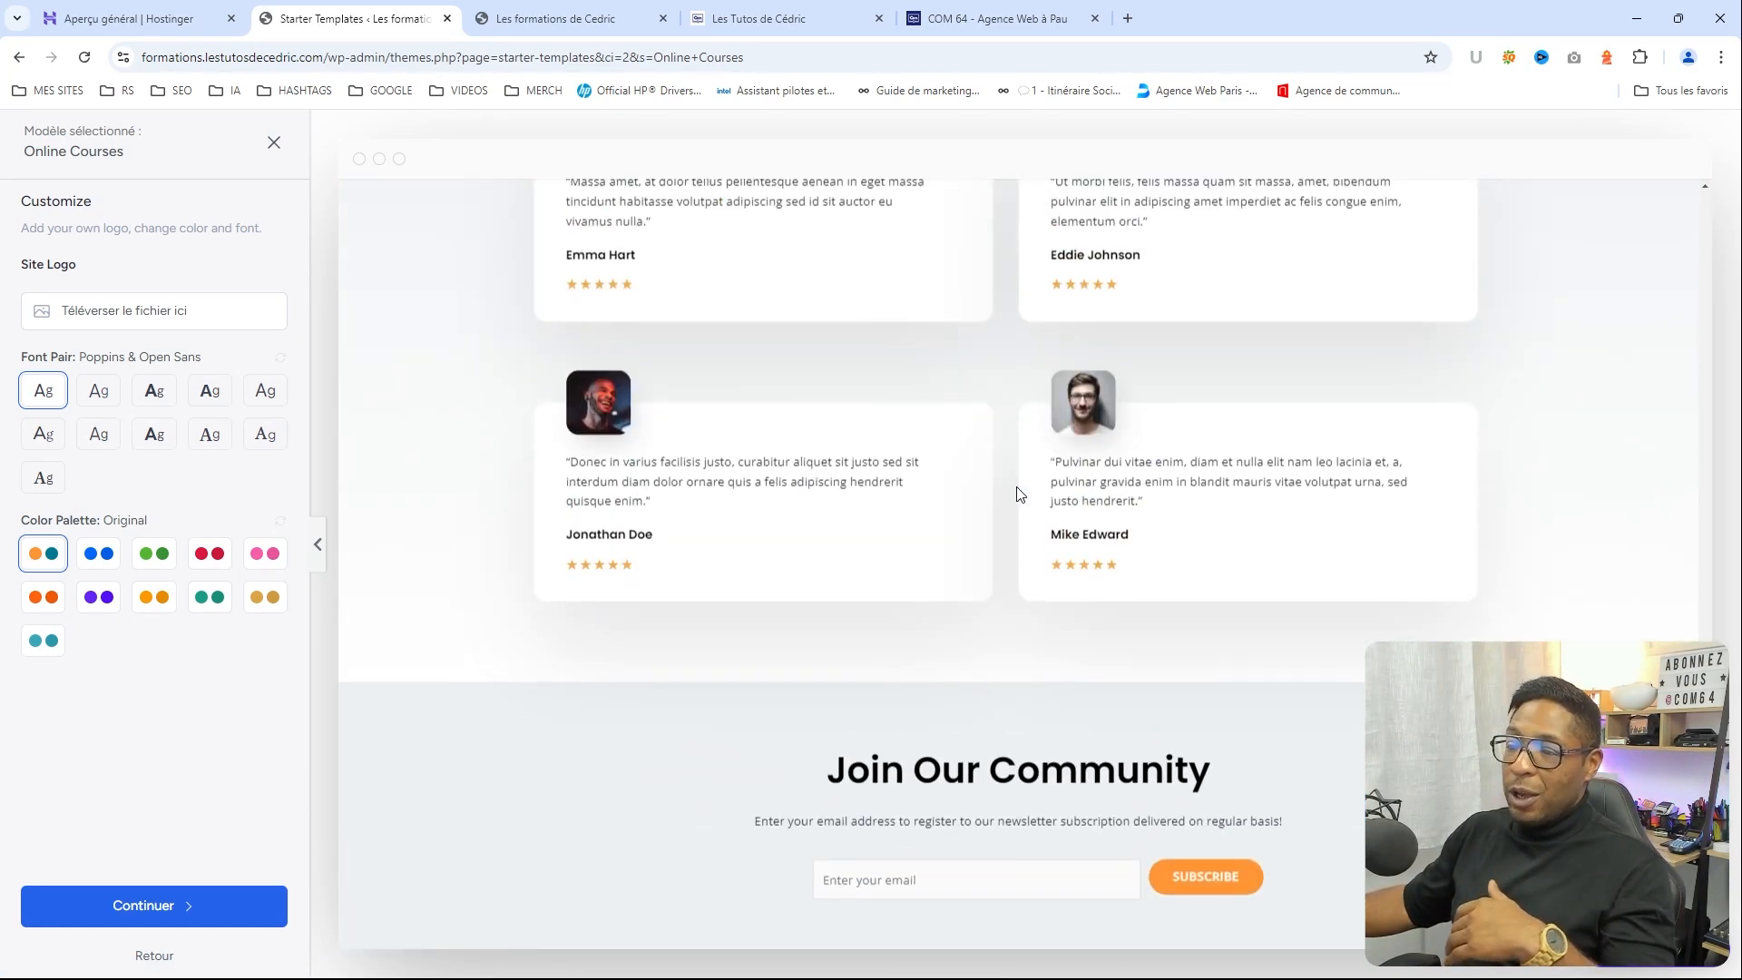
scroll(1019, 495, "up", 15)
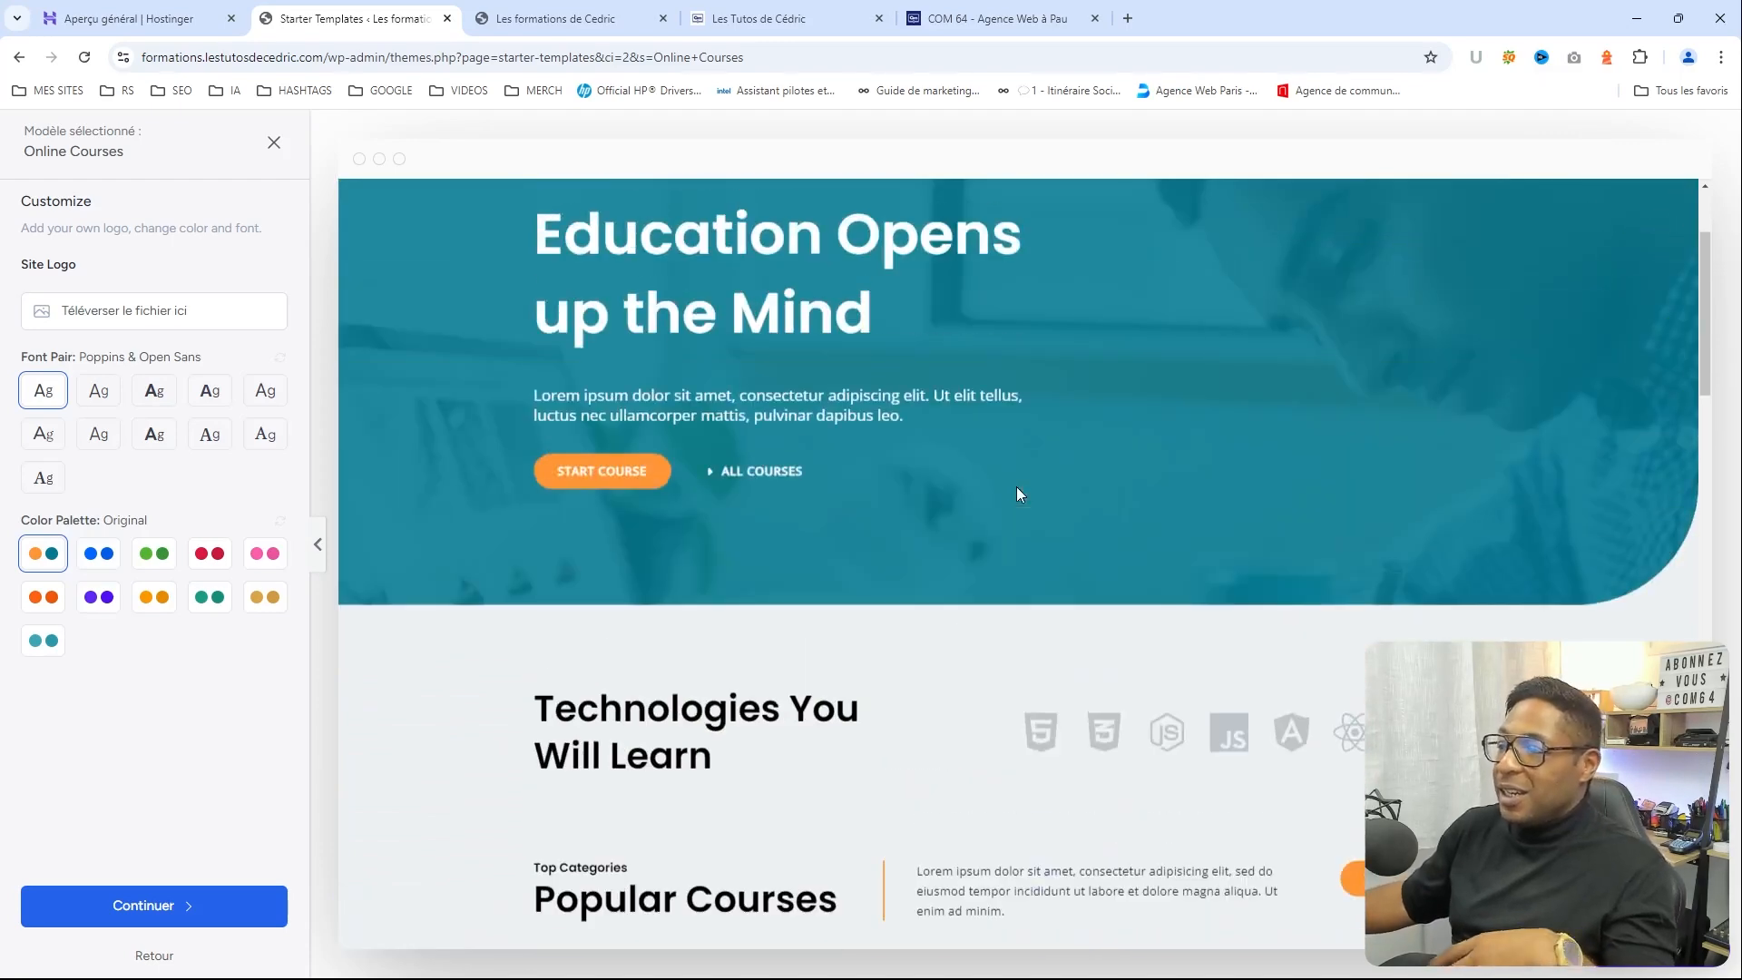
scroll(1020, 494, "up", 2)
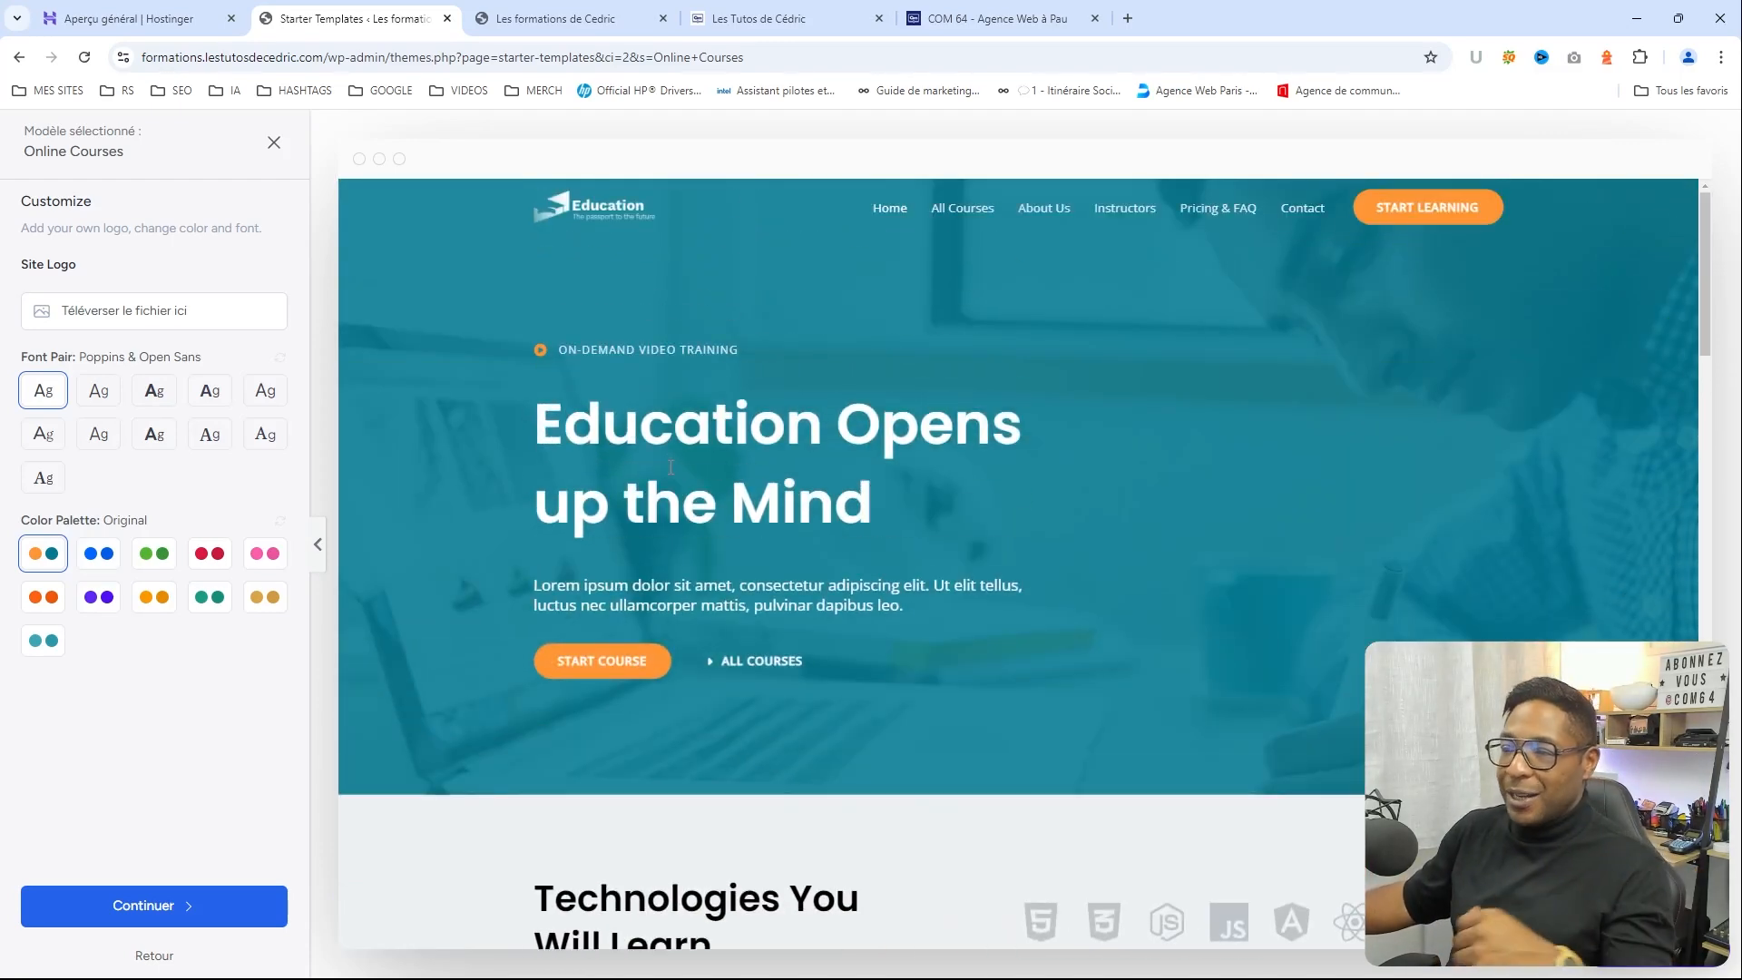
Compare the available font pairs and settle on Outfit & DM Sans.
left_click(160, 393)
left_click(102, 390)
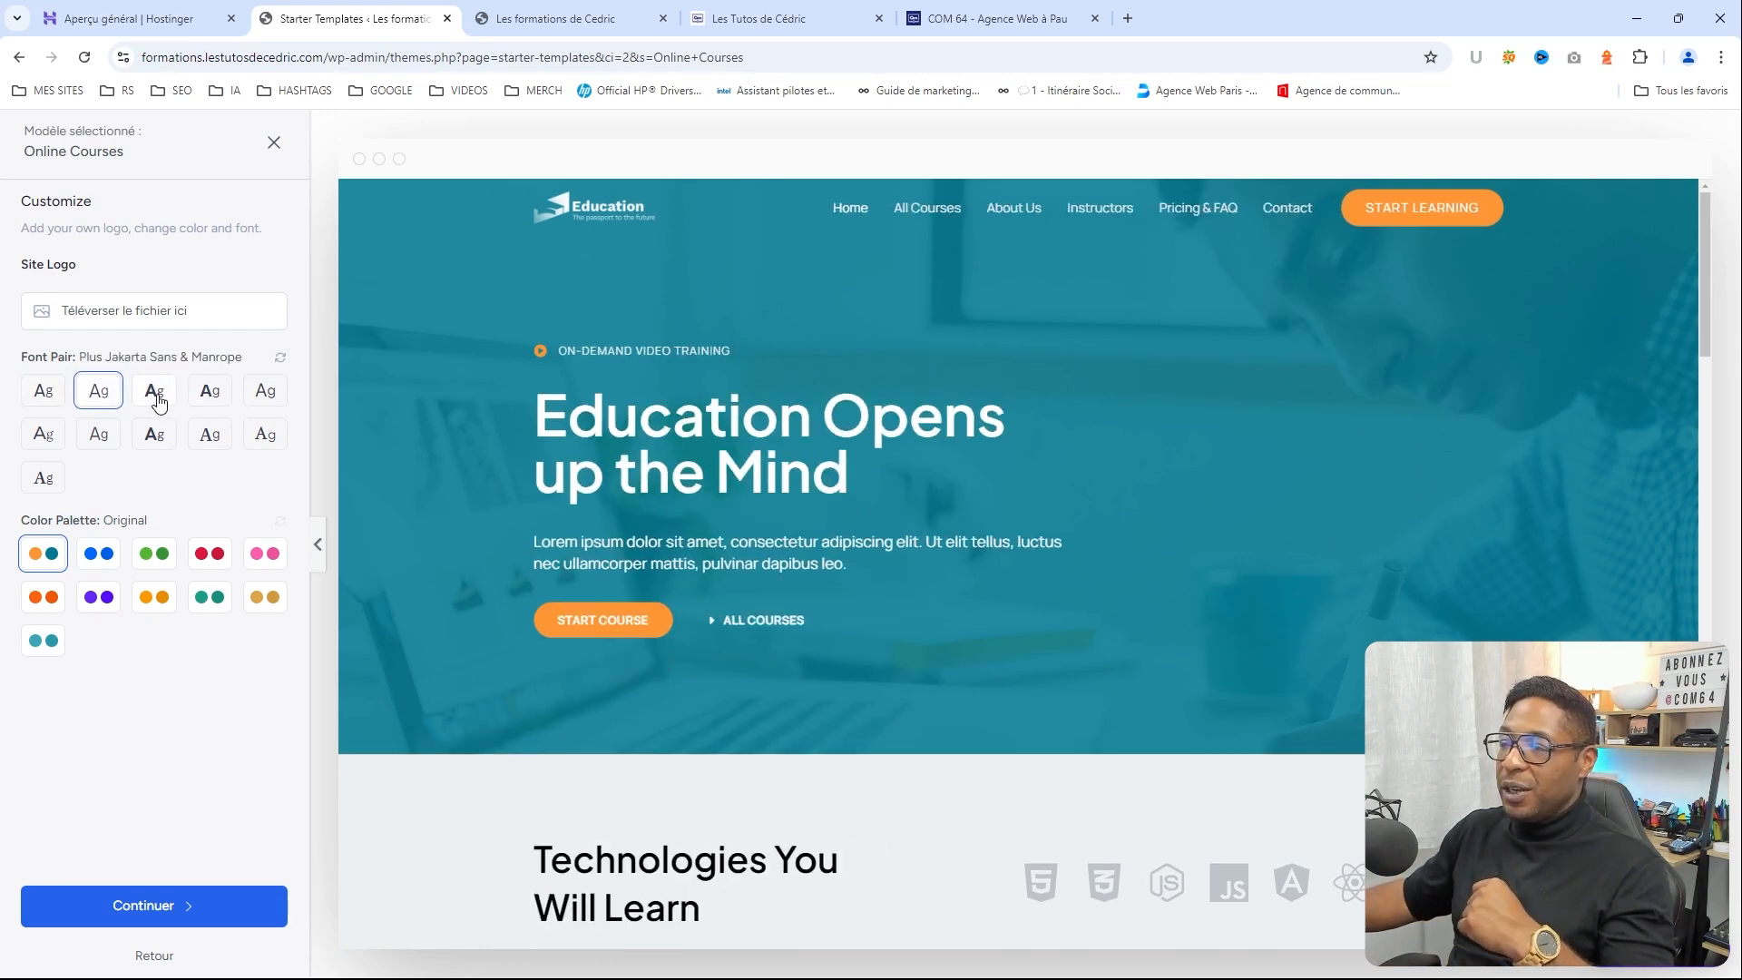
left_click(160, 399)
left_click(206, 397)
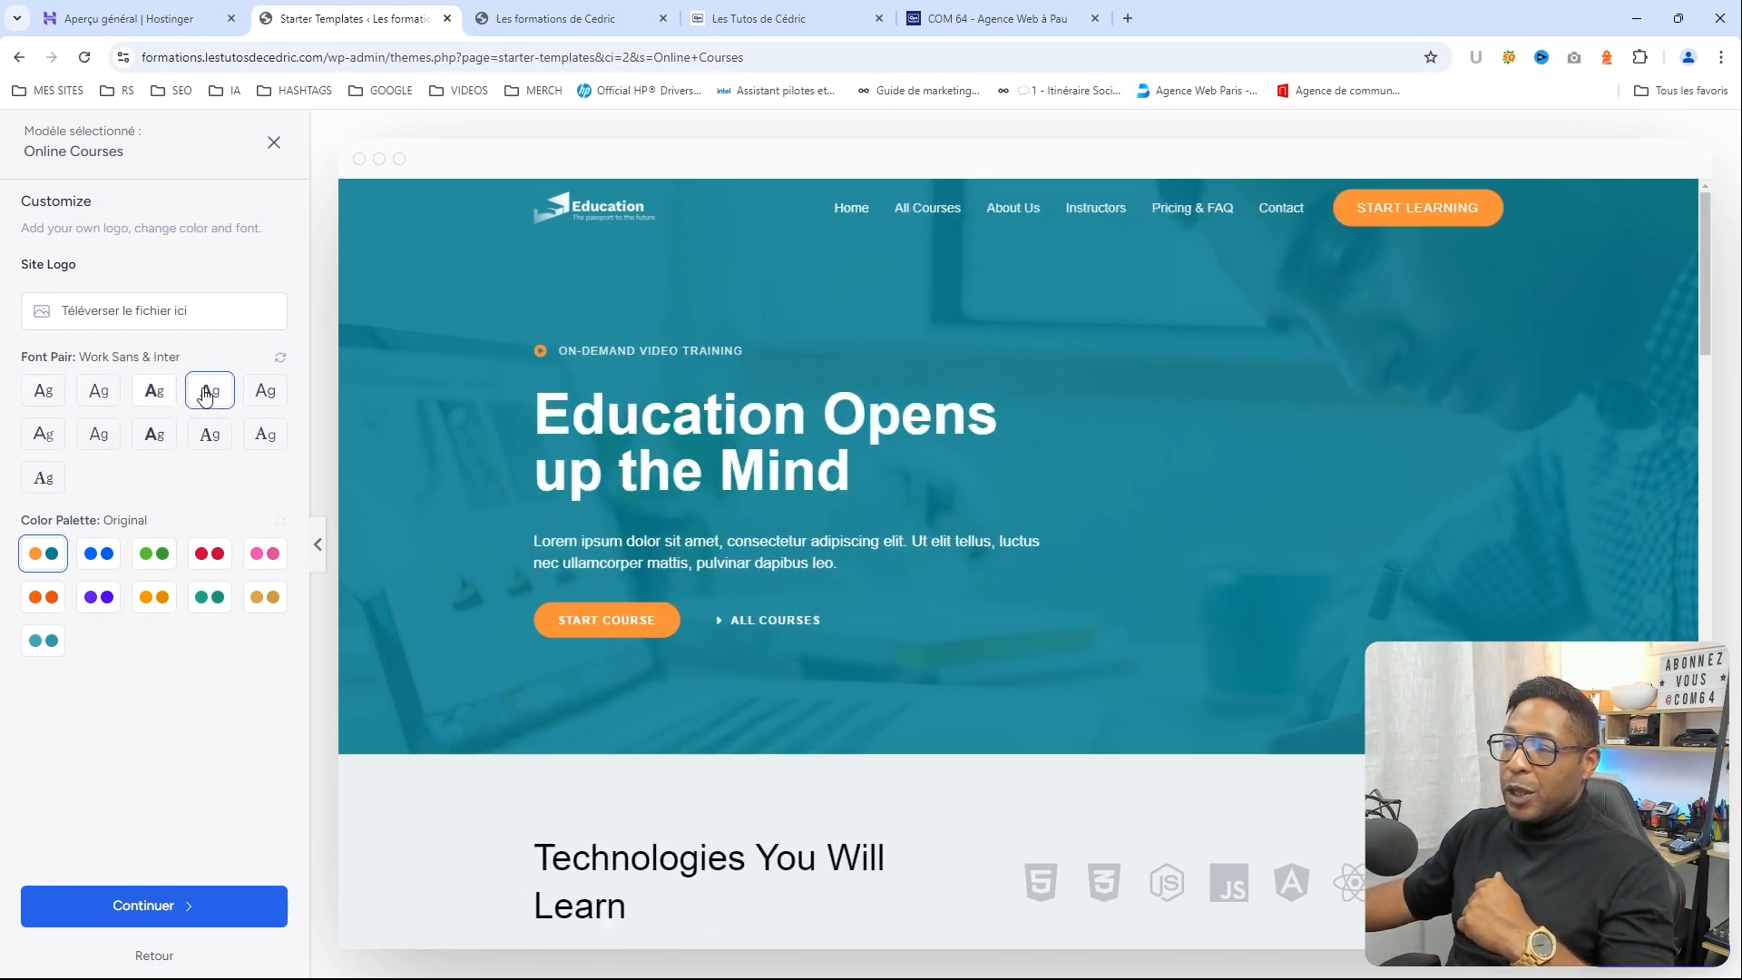
left_click(264, 392)
left_click(40, 438)
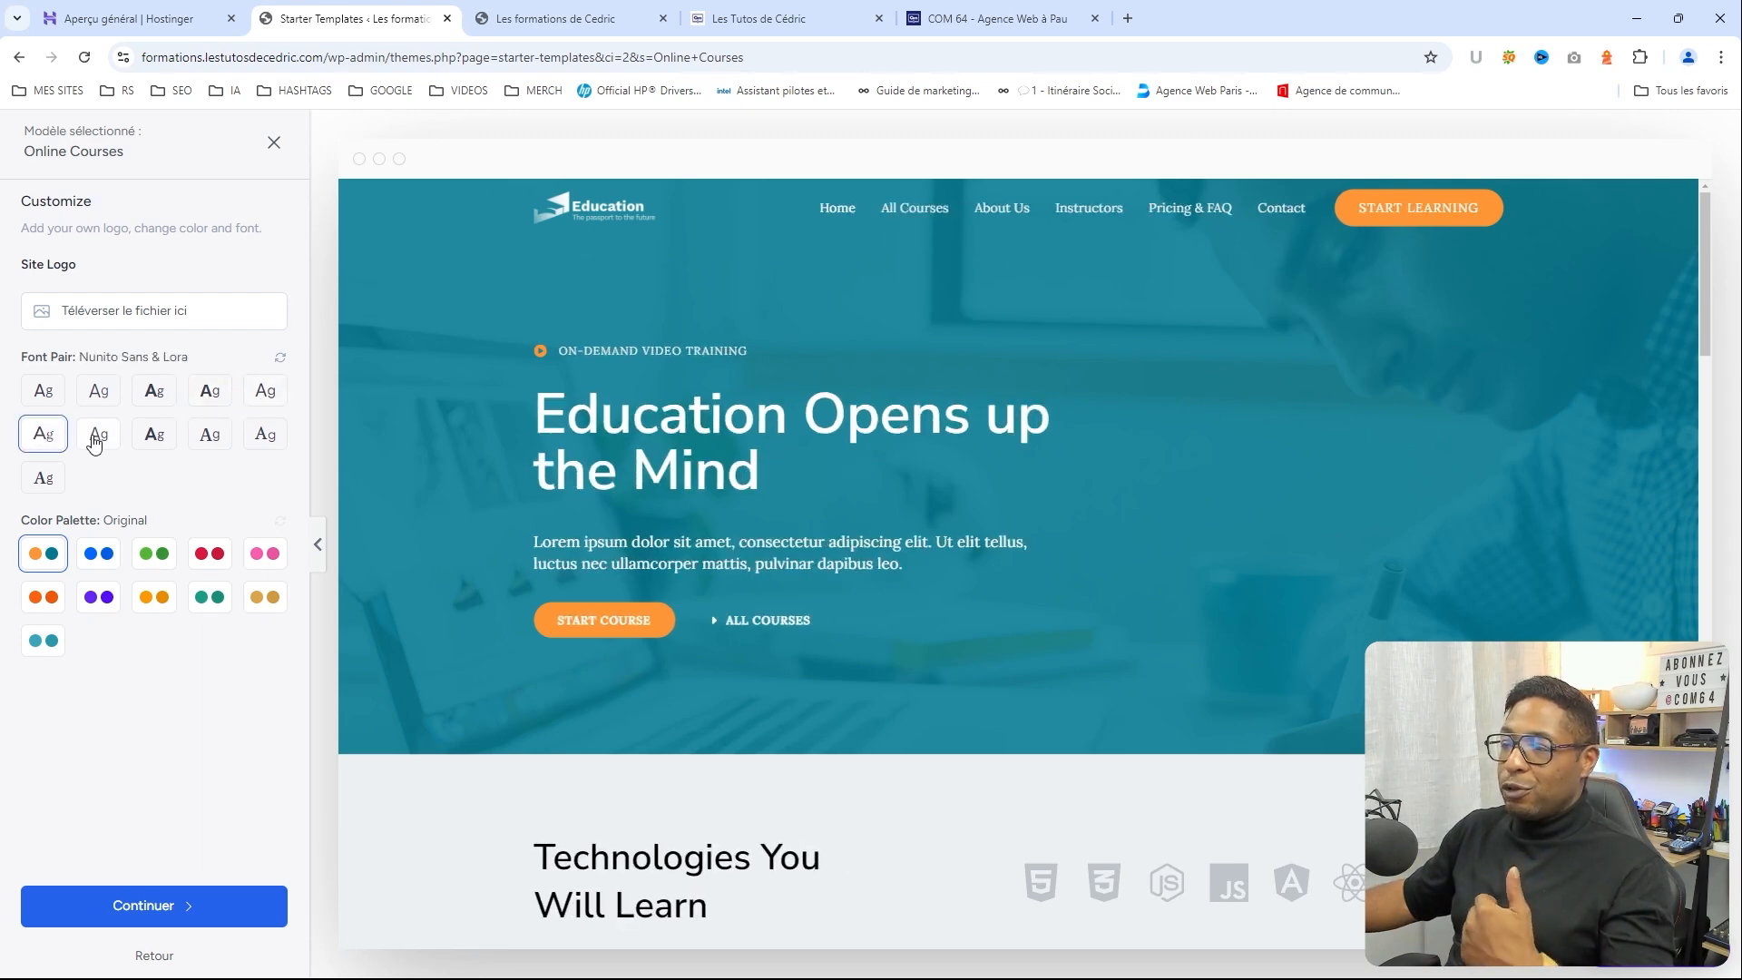
left_click(98, 436)
left_click(150, 441)
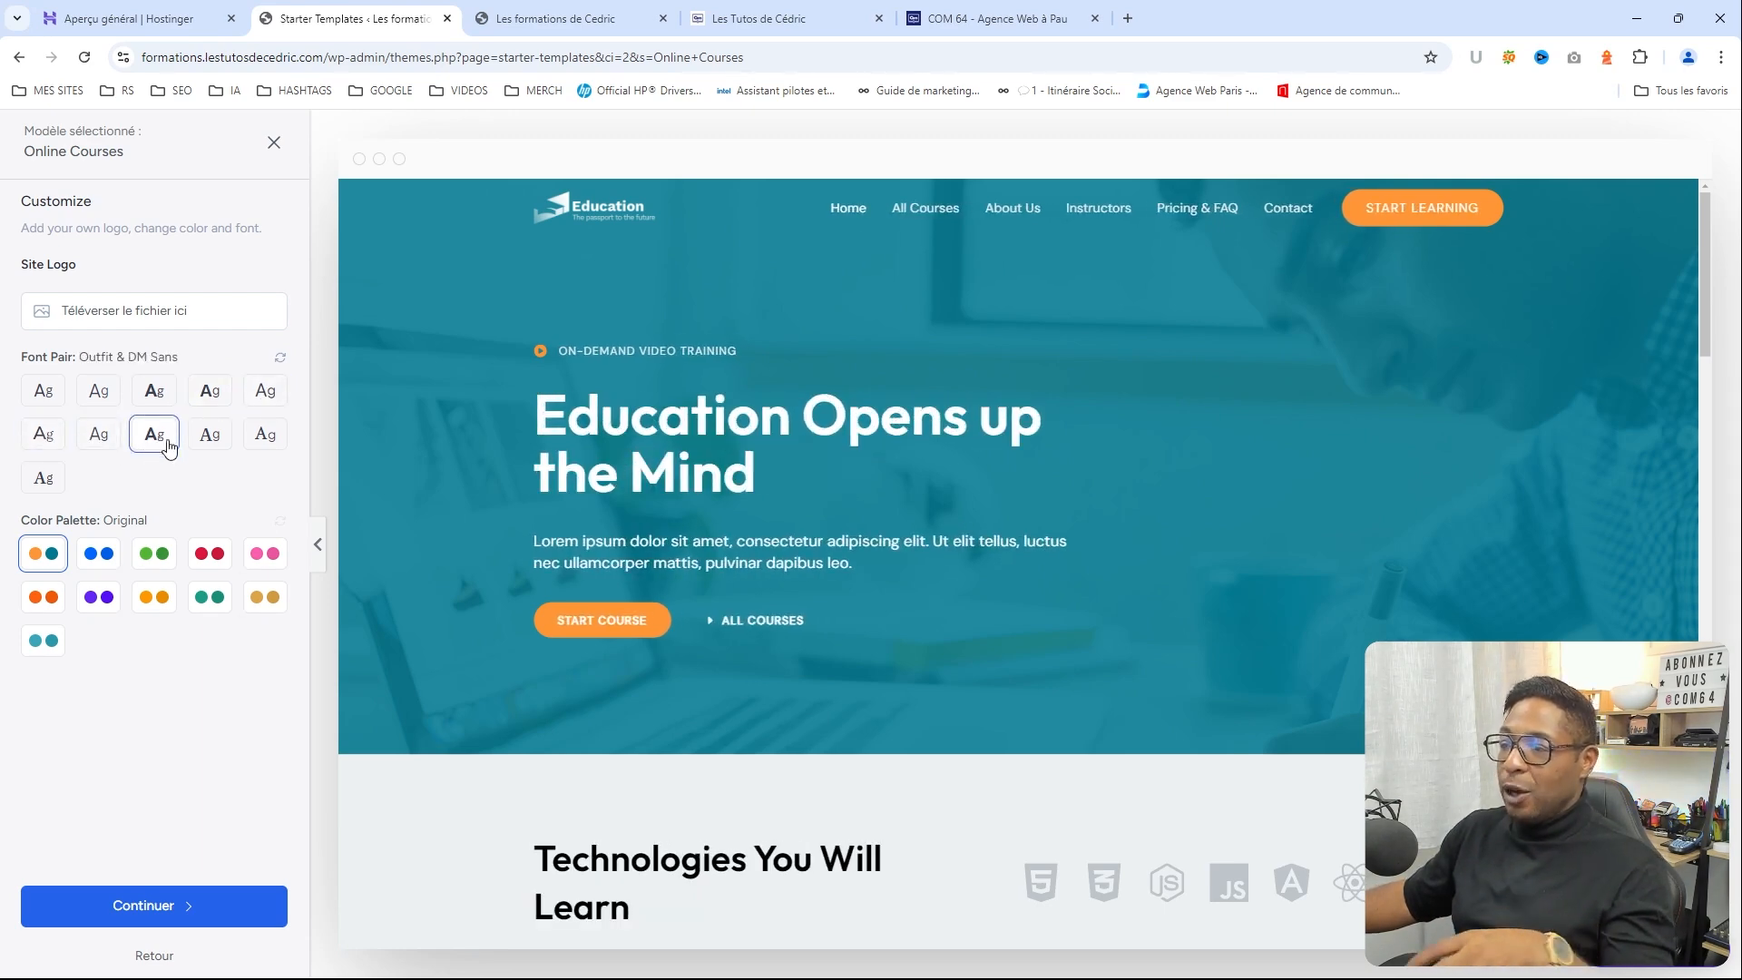
left_click(209, 441)
left_click(264, 436)
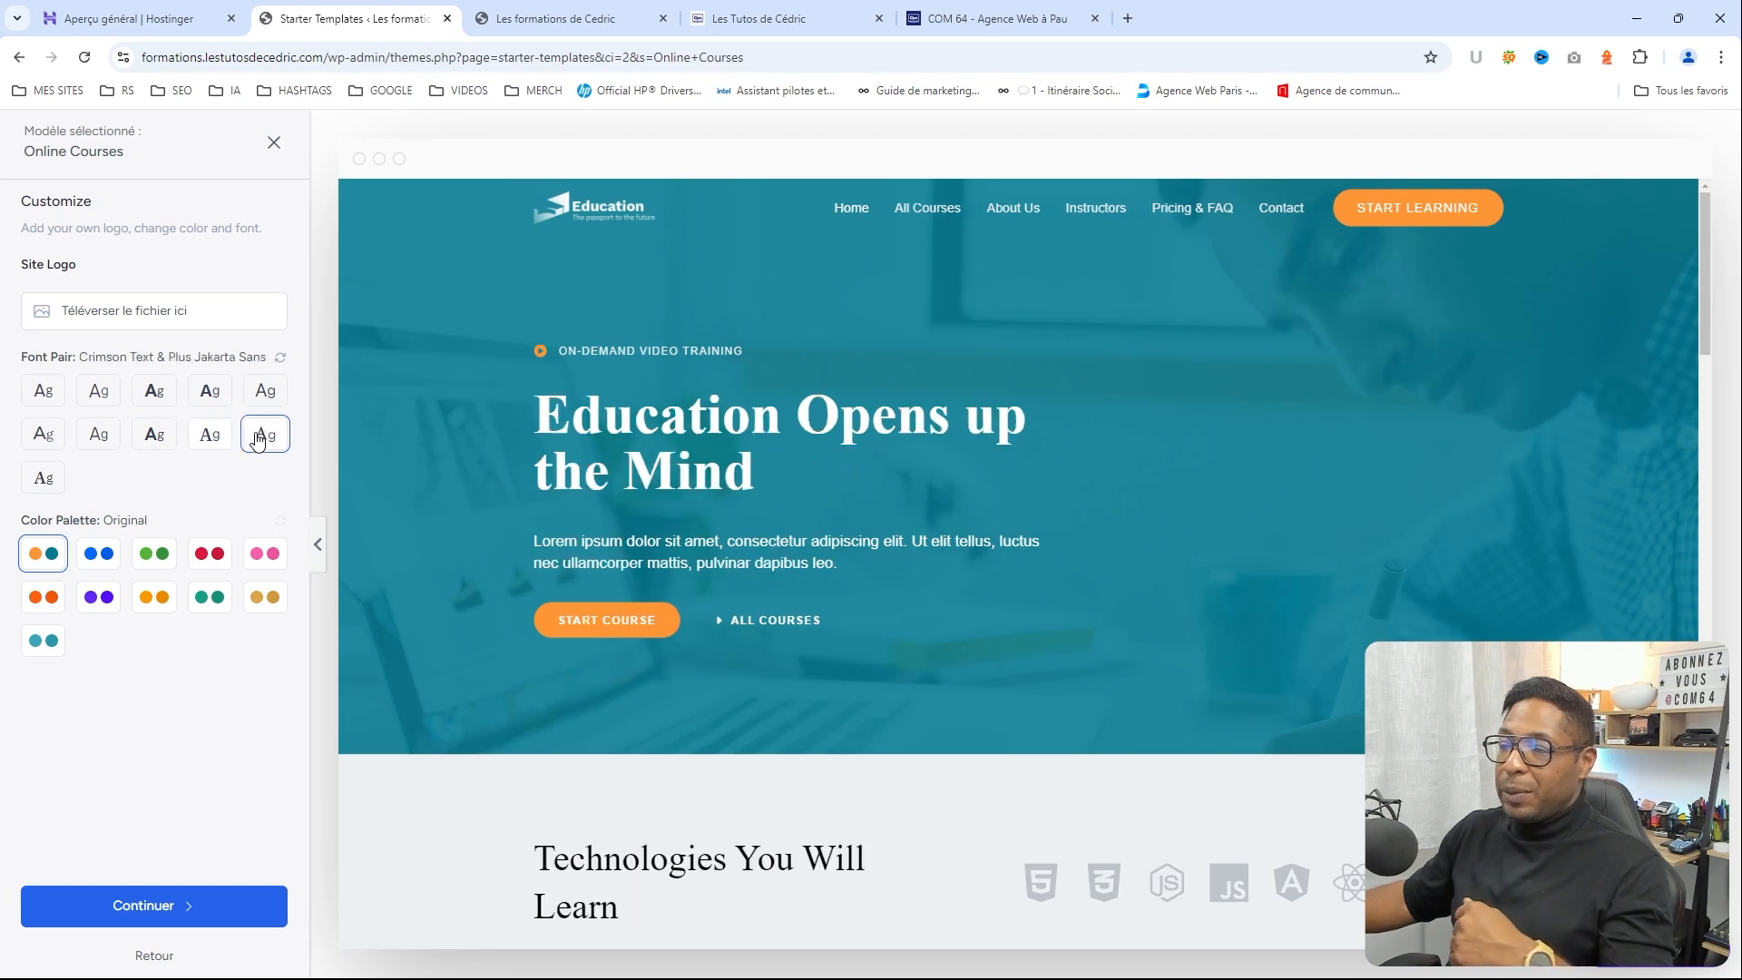
left_click(154, 436)
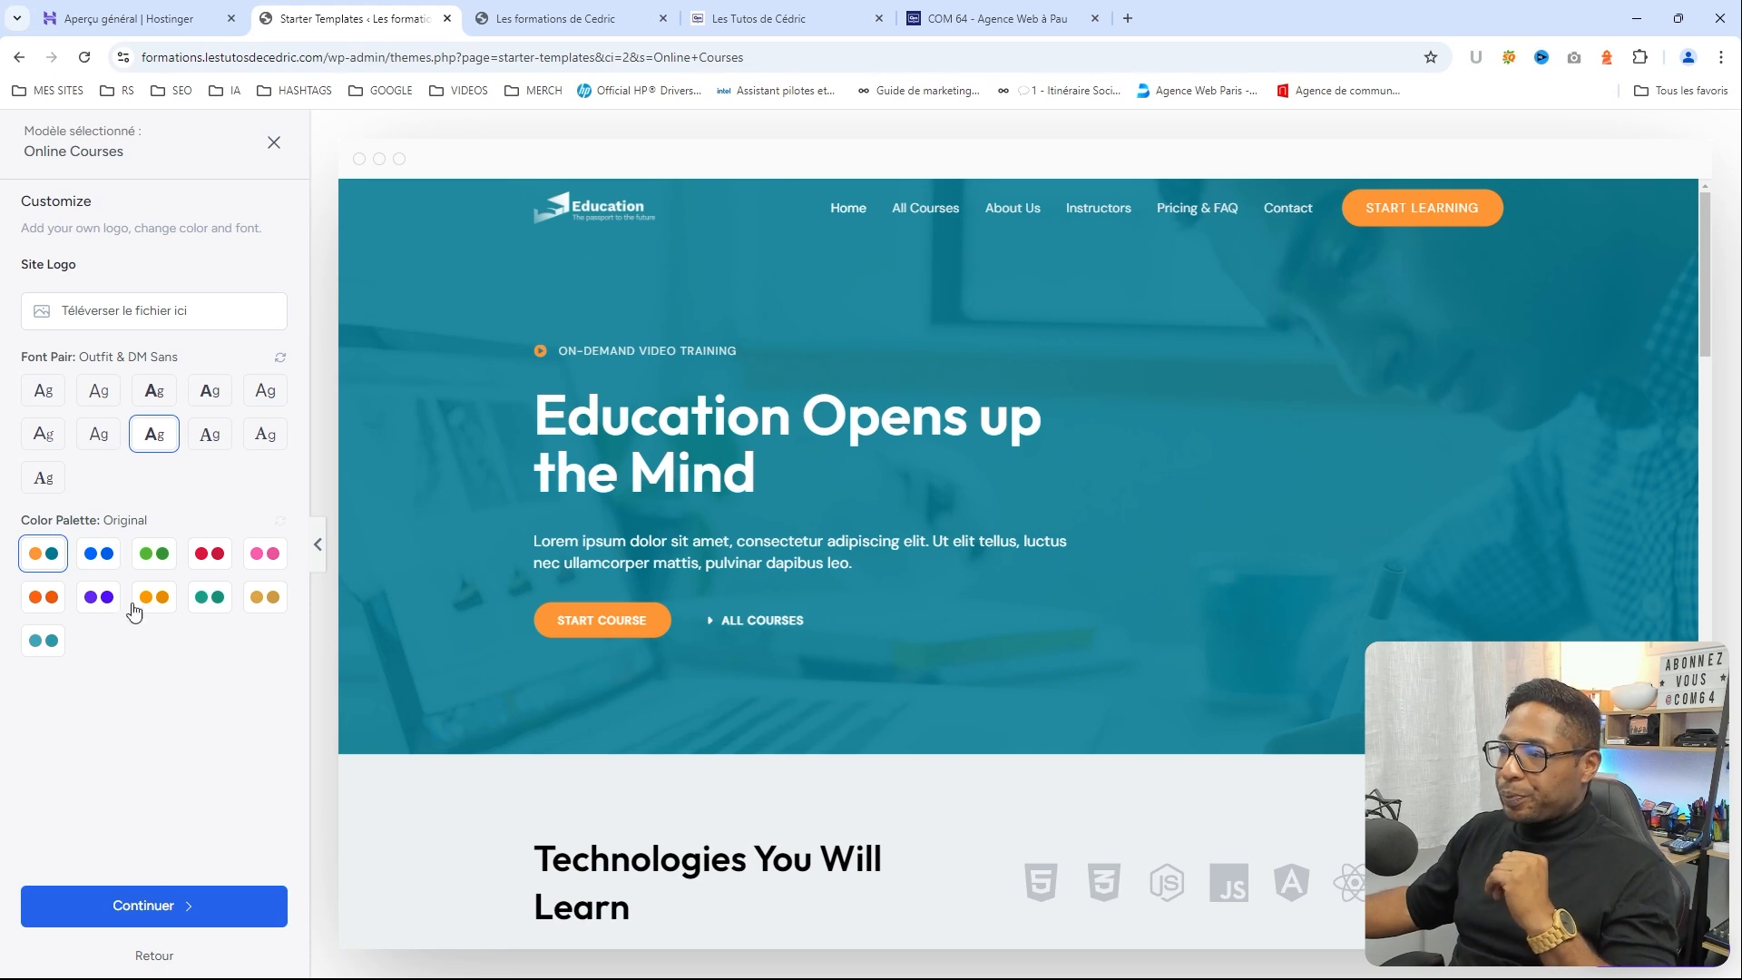
Apply the blue Style 1 colour palette to the template.
left_click(98, 561)
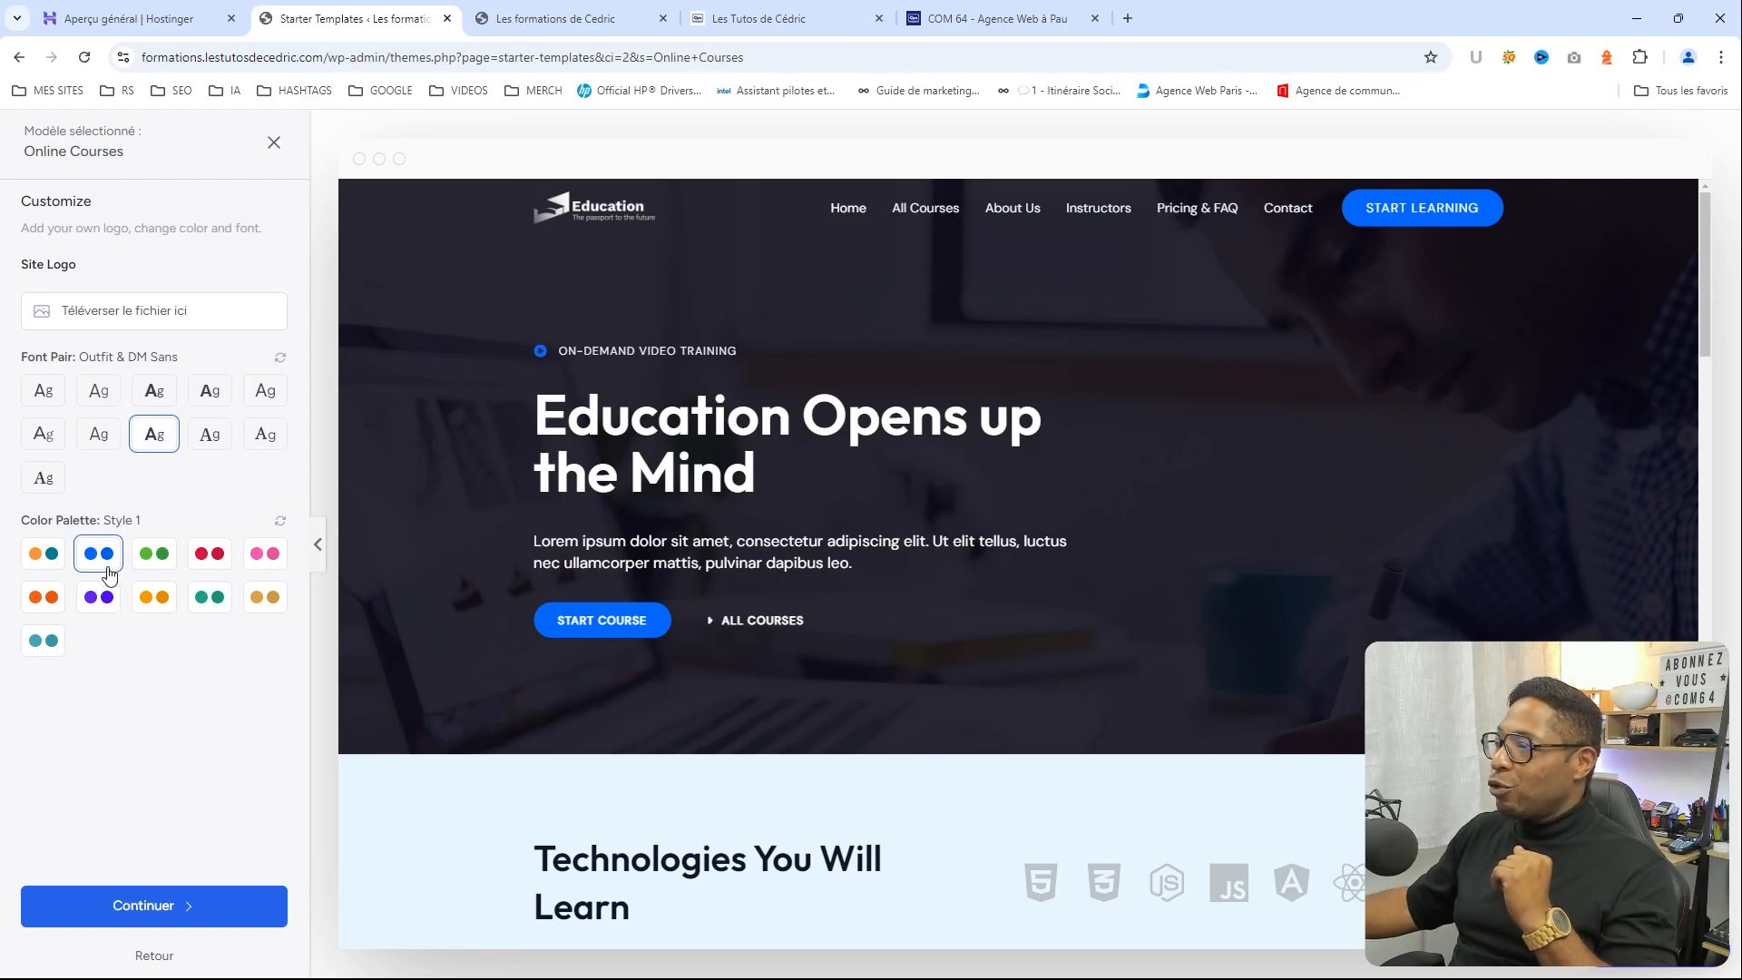
scroll(681, 551, "down", 15)
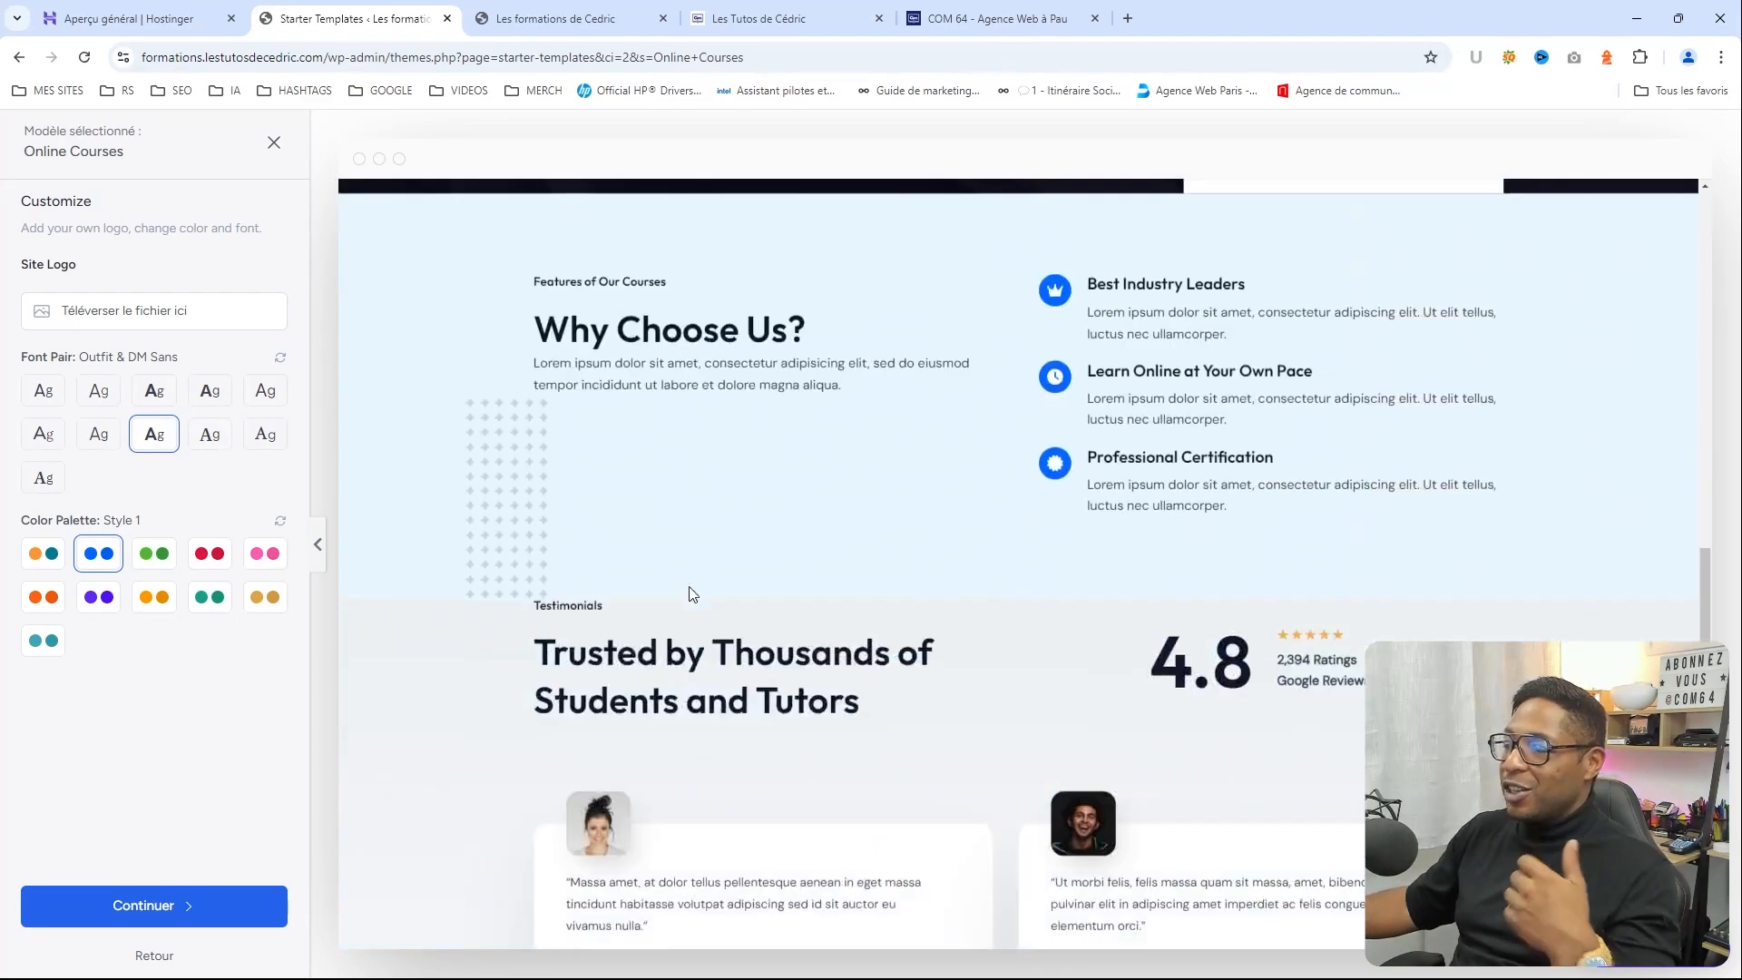
scroll(687, 601, "up", 10)
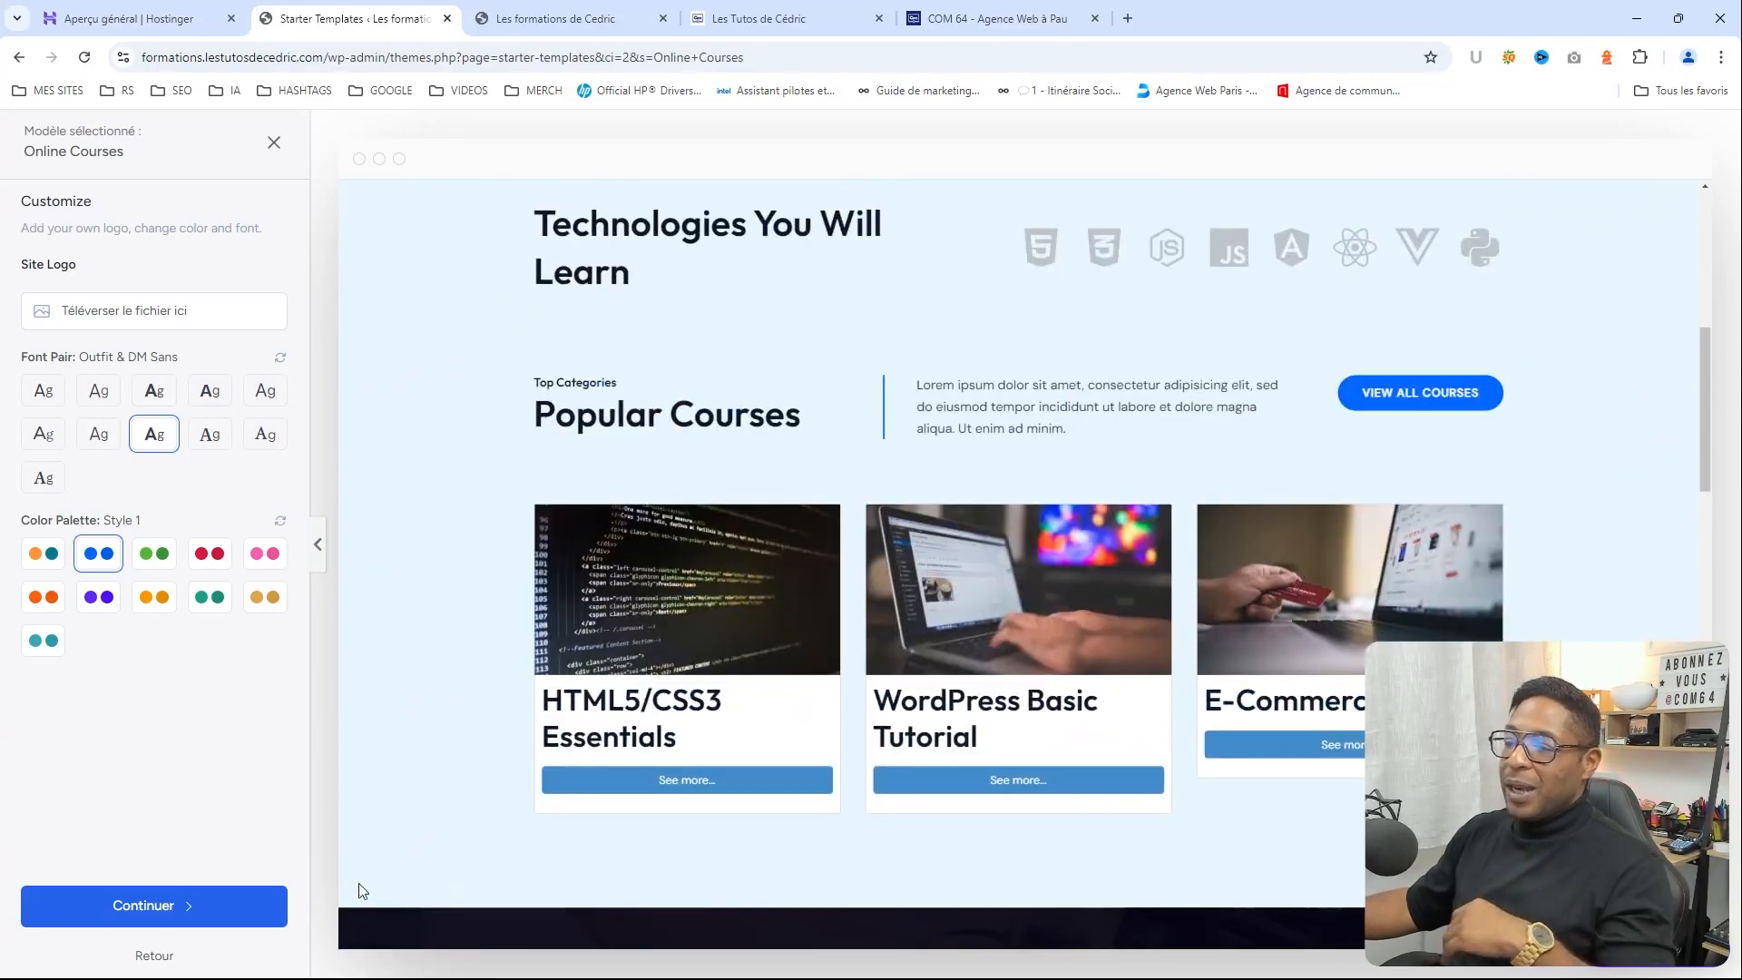
Accept the design and skip extra site features, reaching the missing LearnDash extensions notice.
left_click(134, 907)
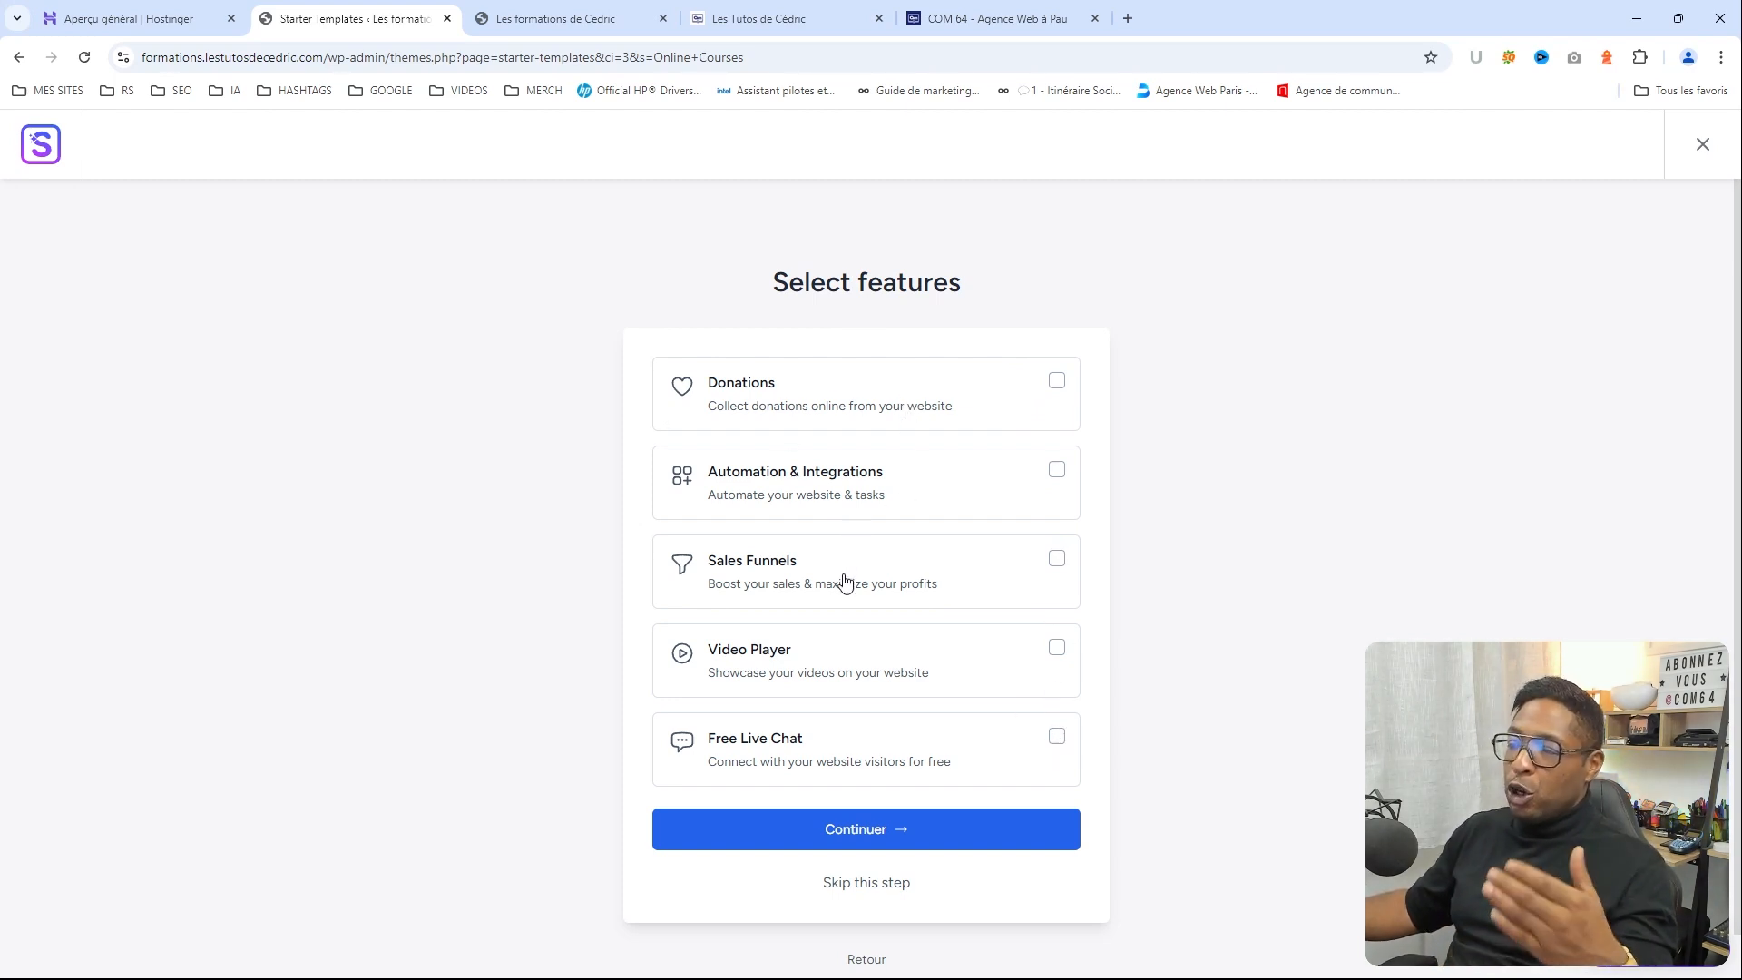
scroll(850, 617, "down", 1)
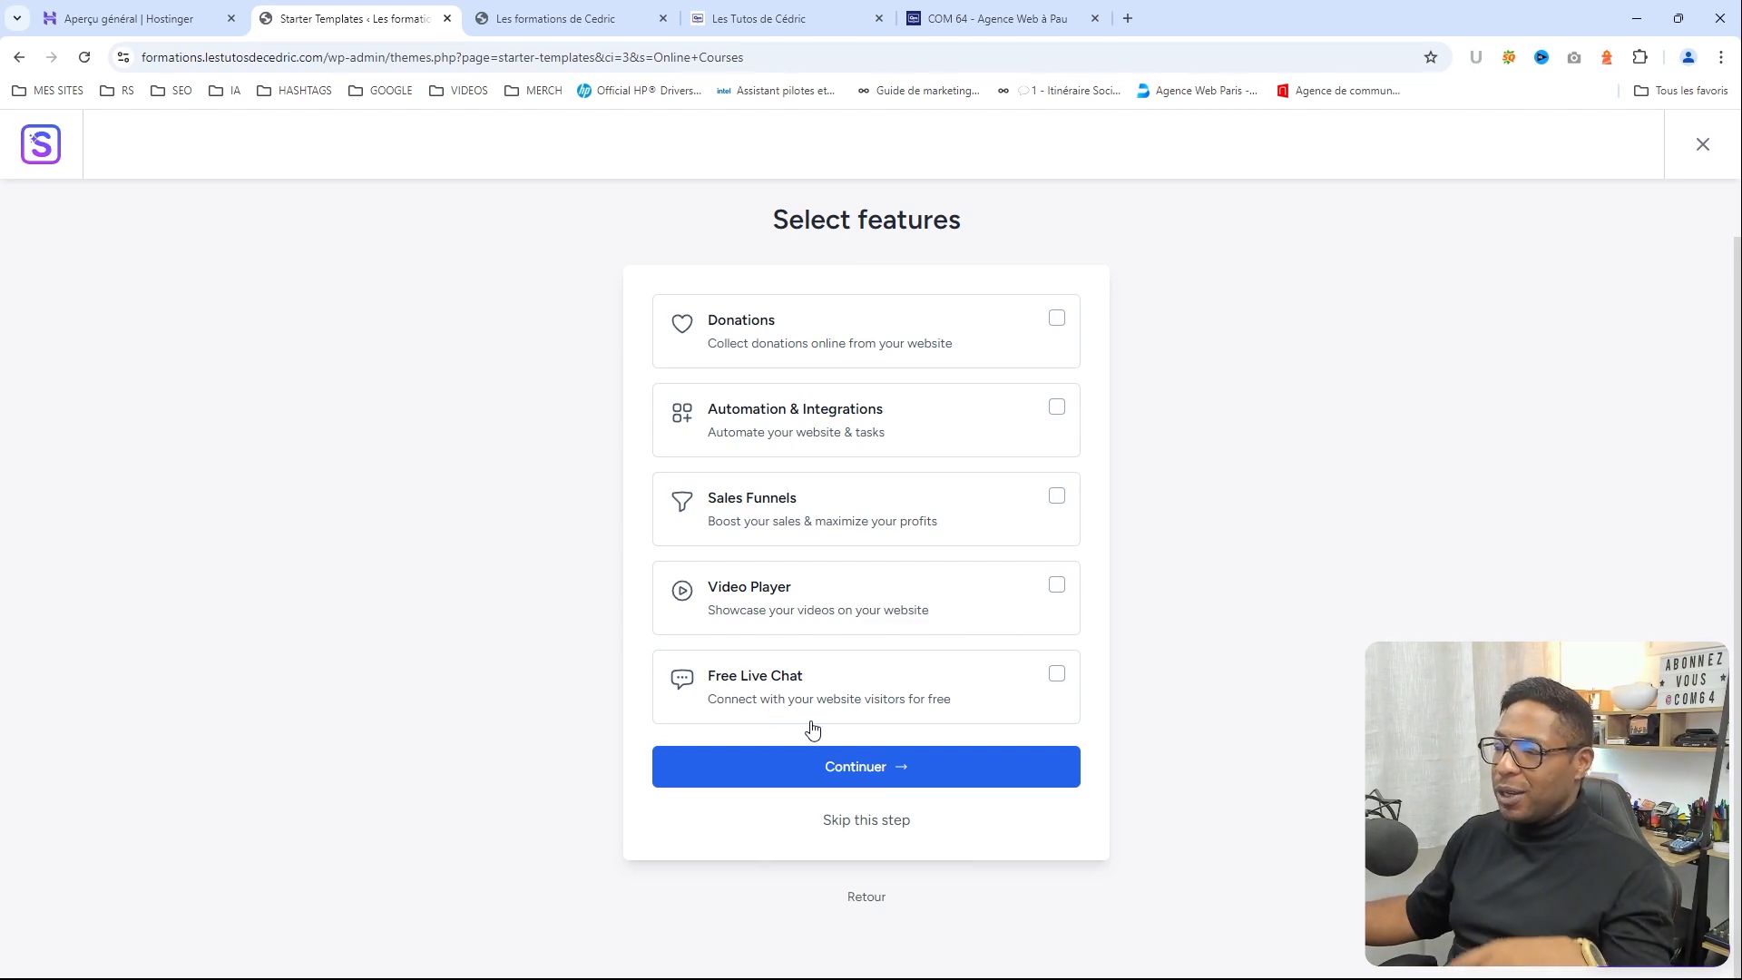
left_click(866, 821)
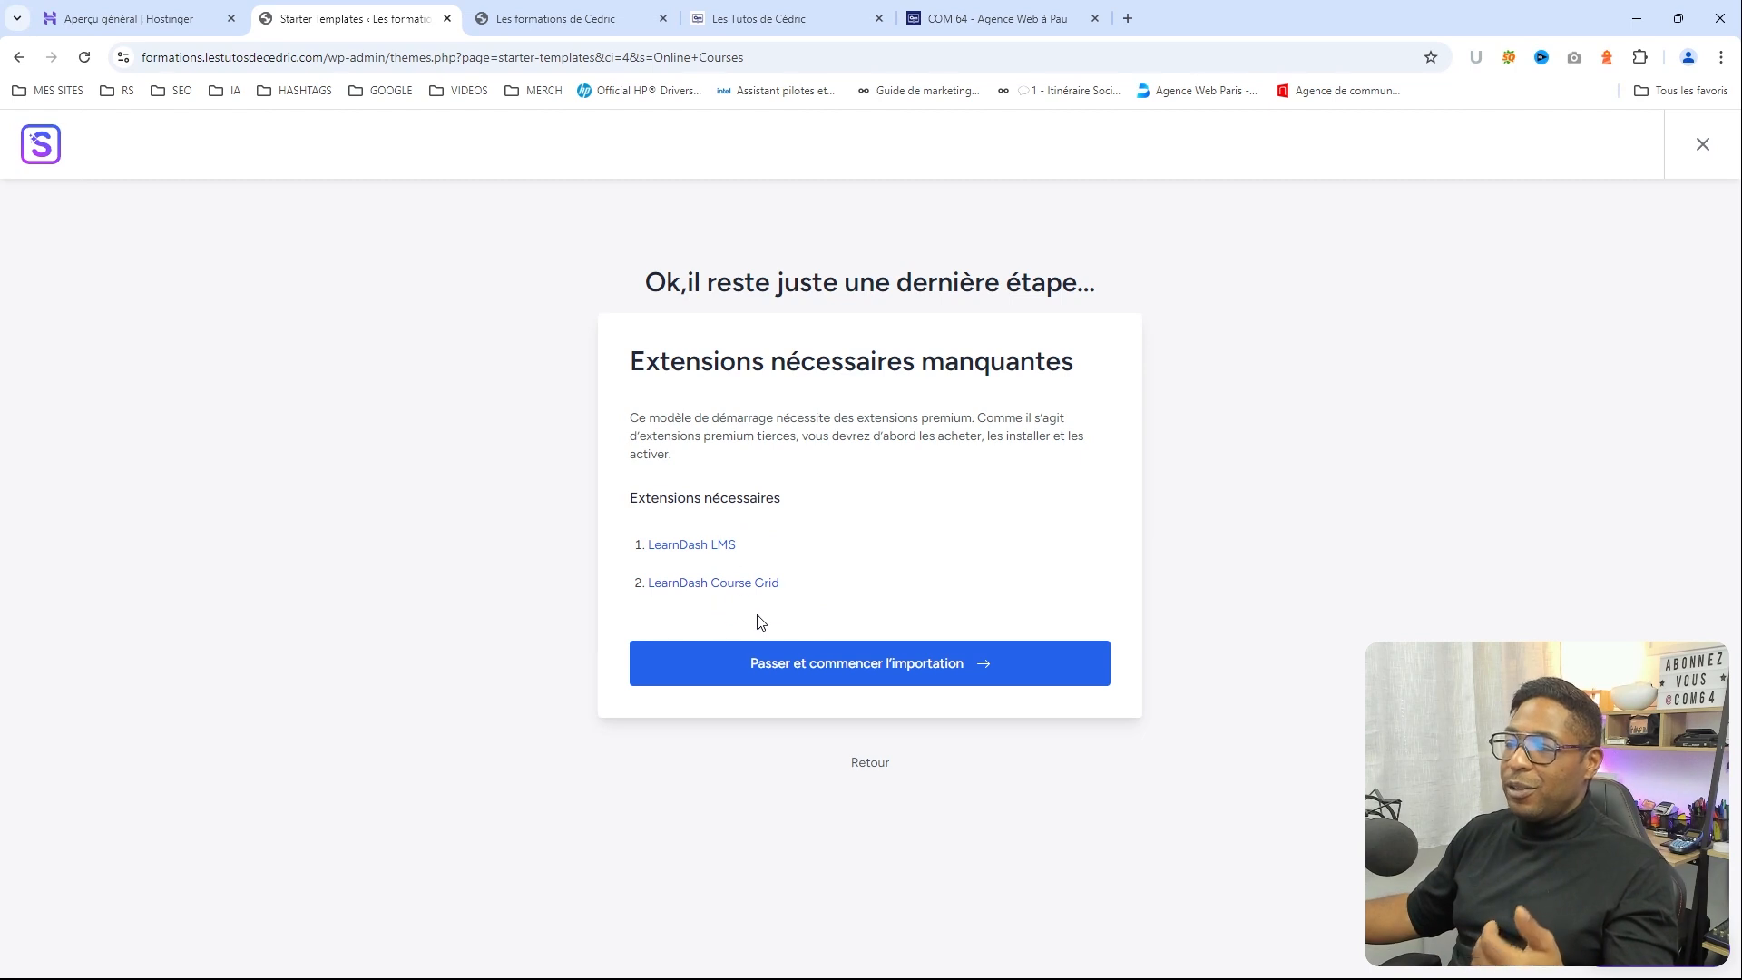
Skip the missing LearnDash extensions and submit the details form to build the site.
left_click(868, 671)
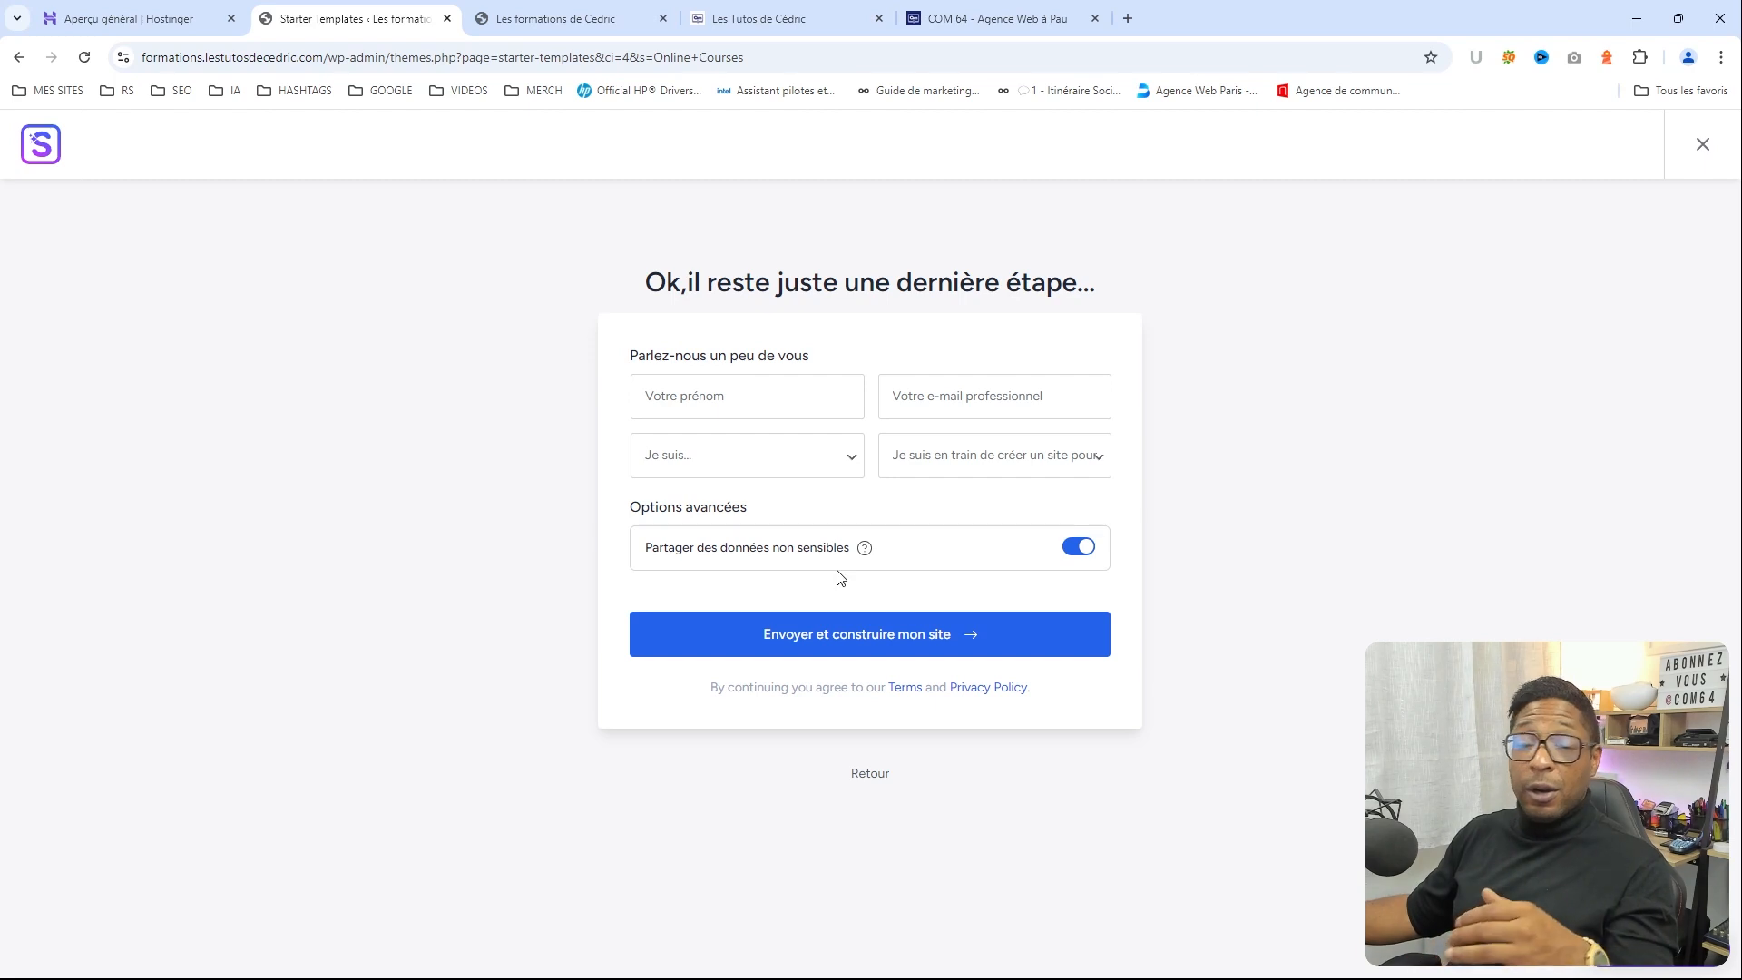
left_click(851, 633)
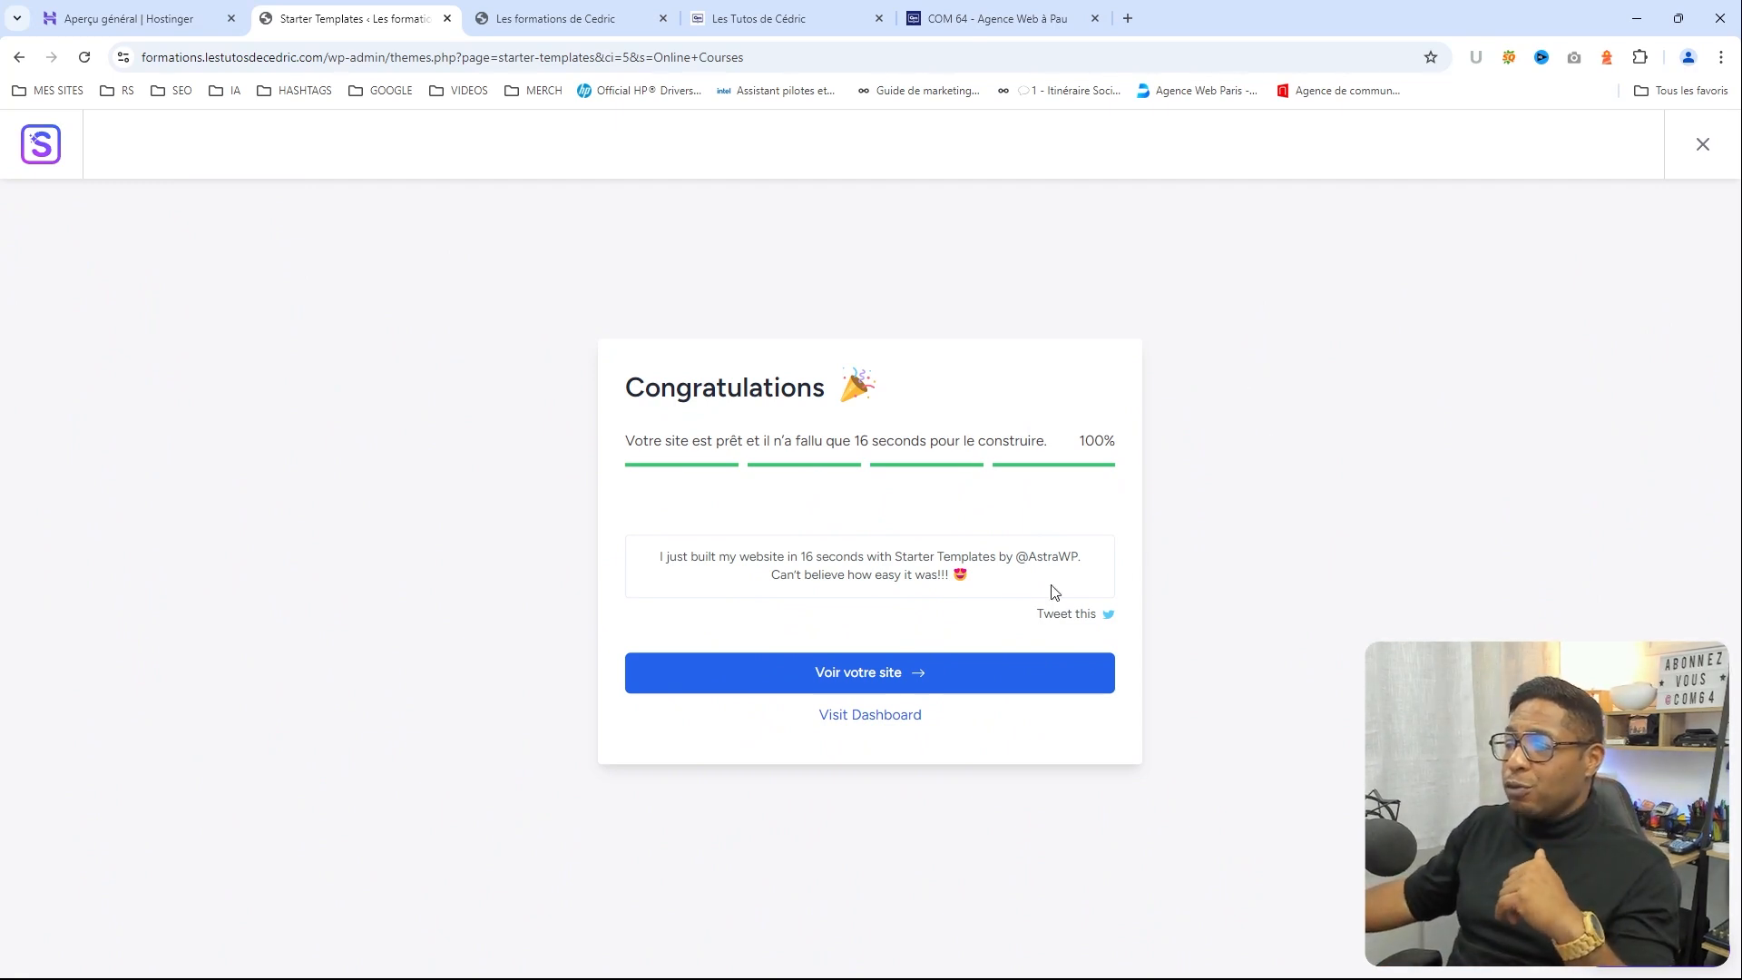
Go to the new site's WordPress dashboard from the congratulations screen.
left_click(846, 727)
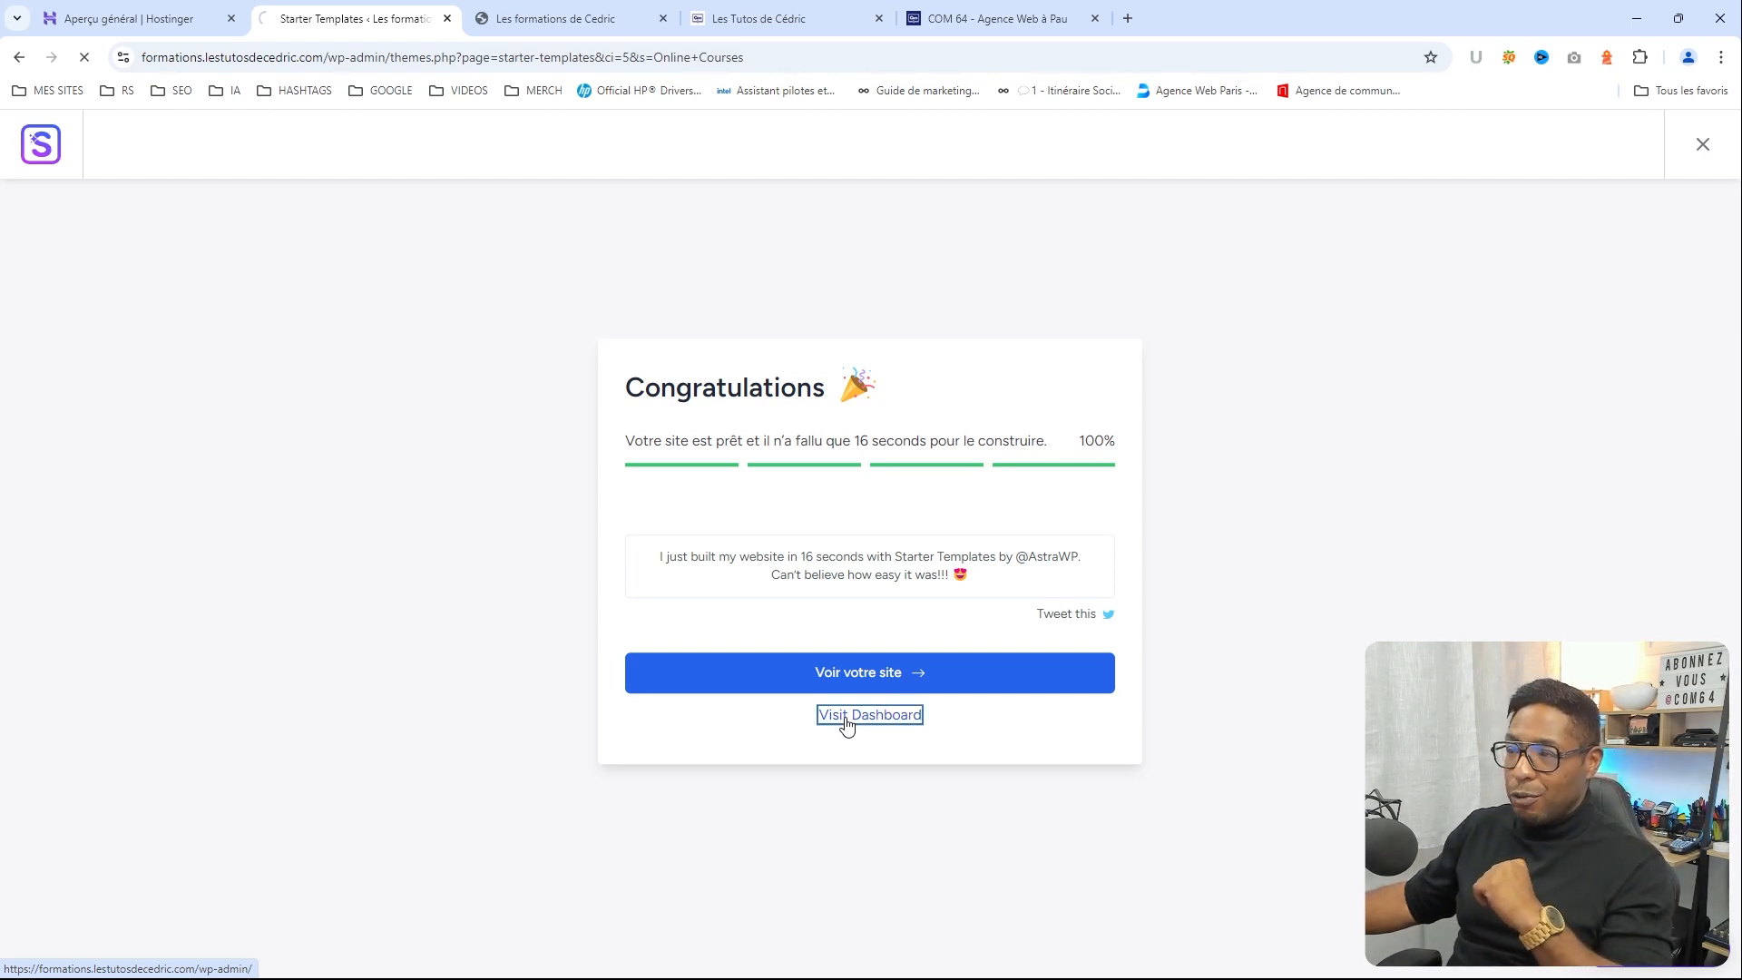
Open the dashboard, open the site's front page in a new tab, and close the duplicate tab.
left_click(846, 722)
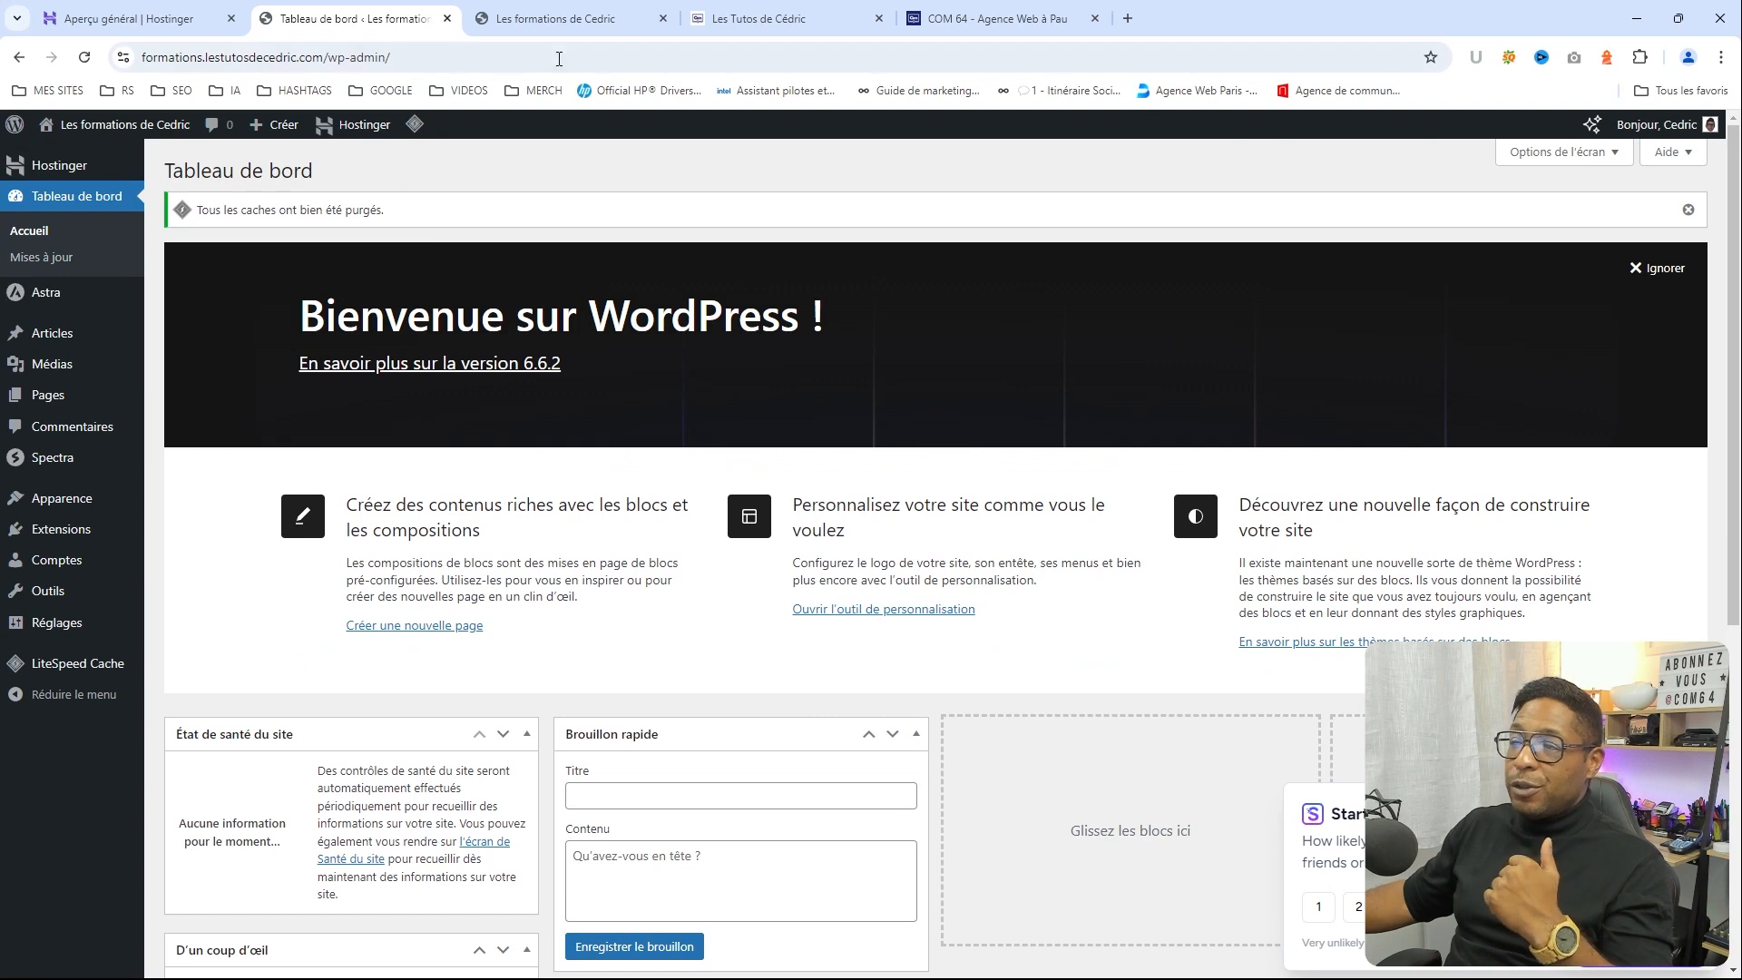
mouse_move(95, 132)
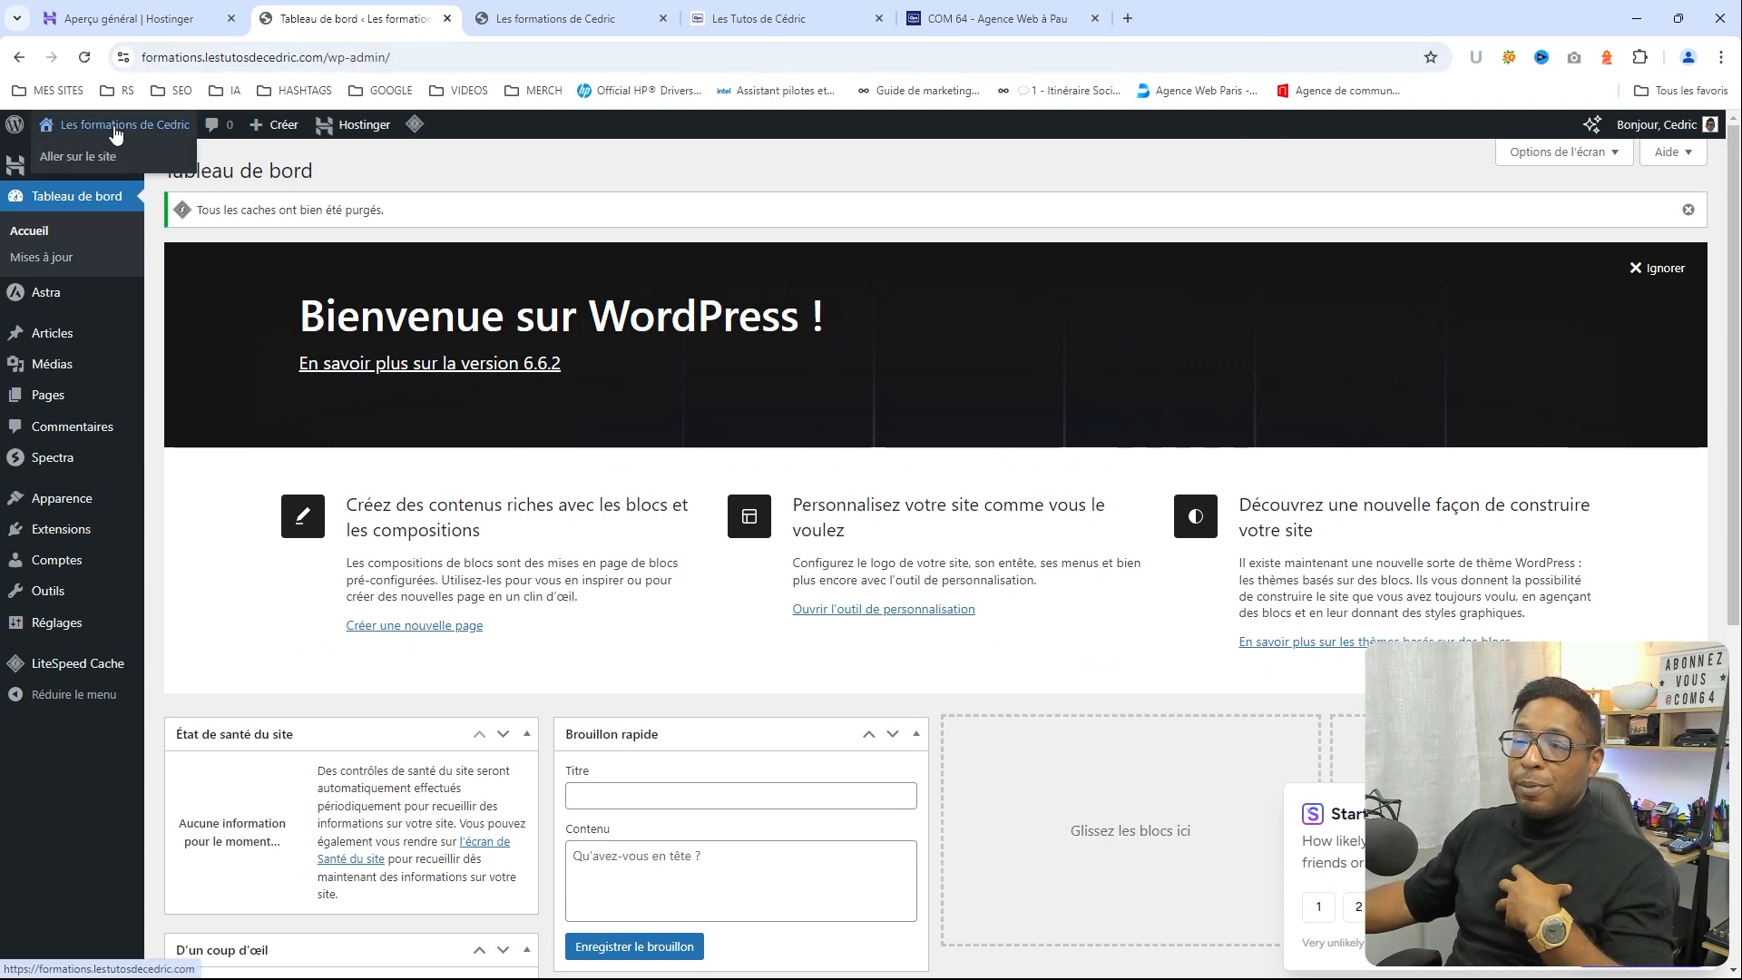
right_click(115, 134)
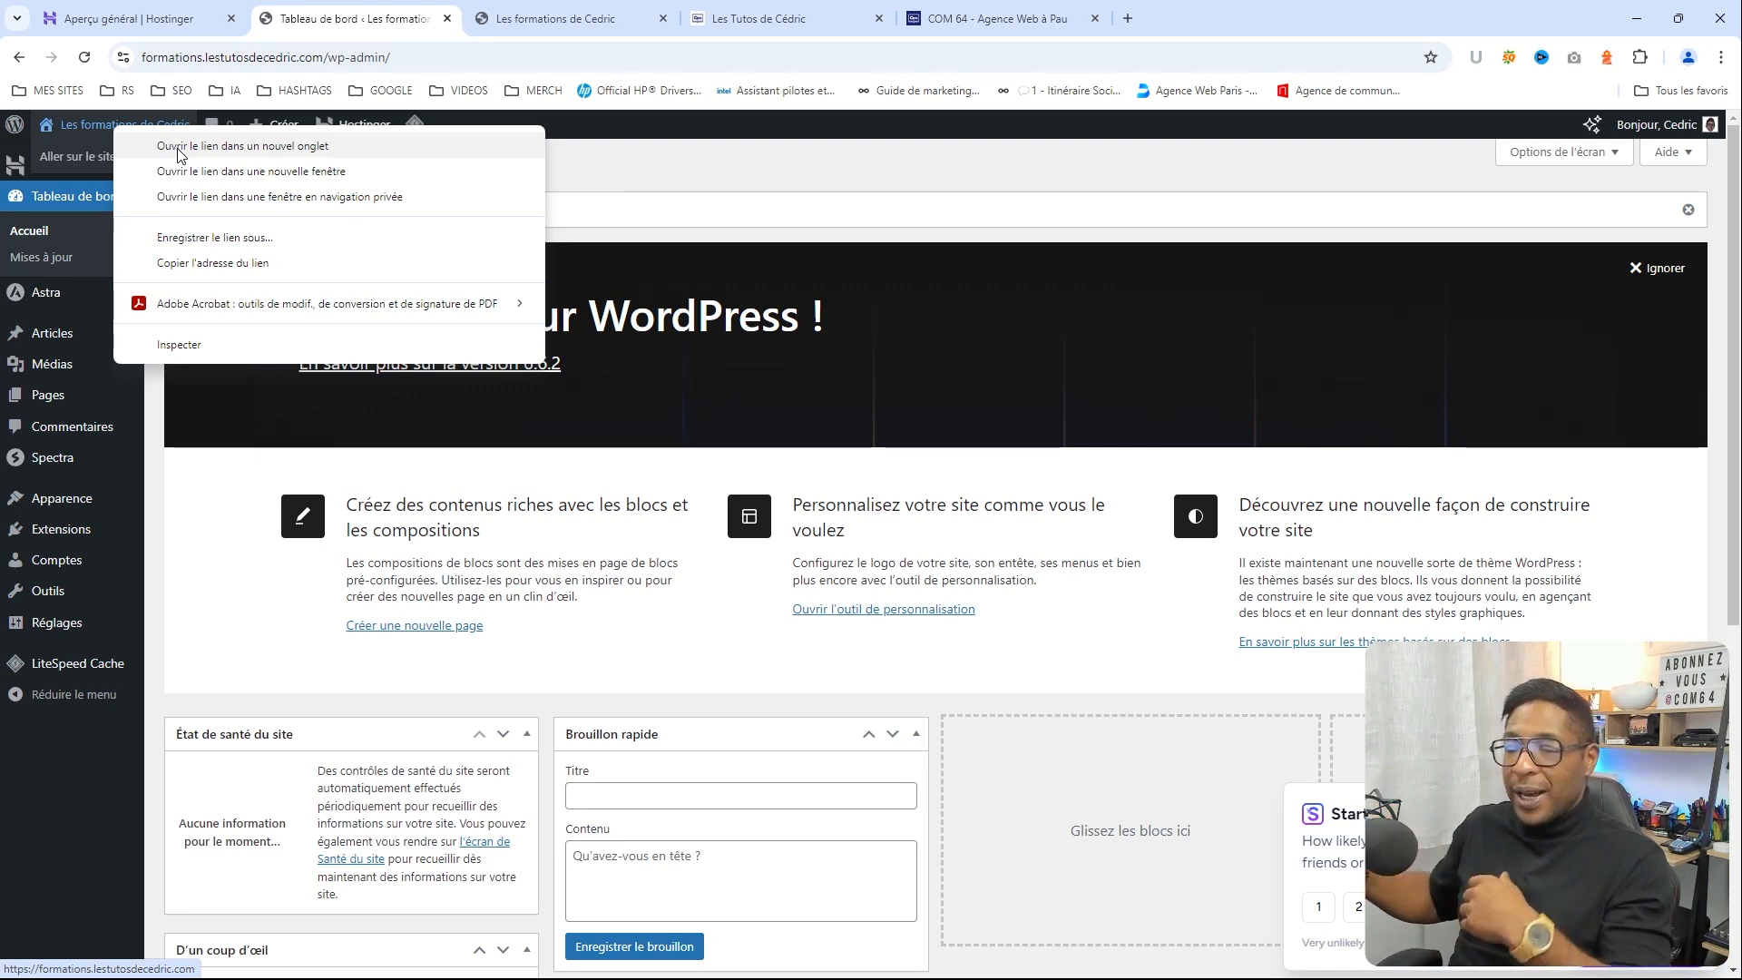
left_click(218, 151)
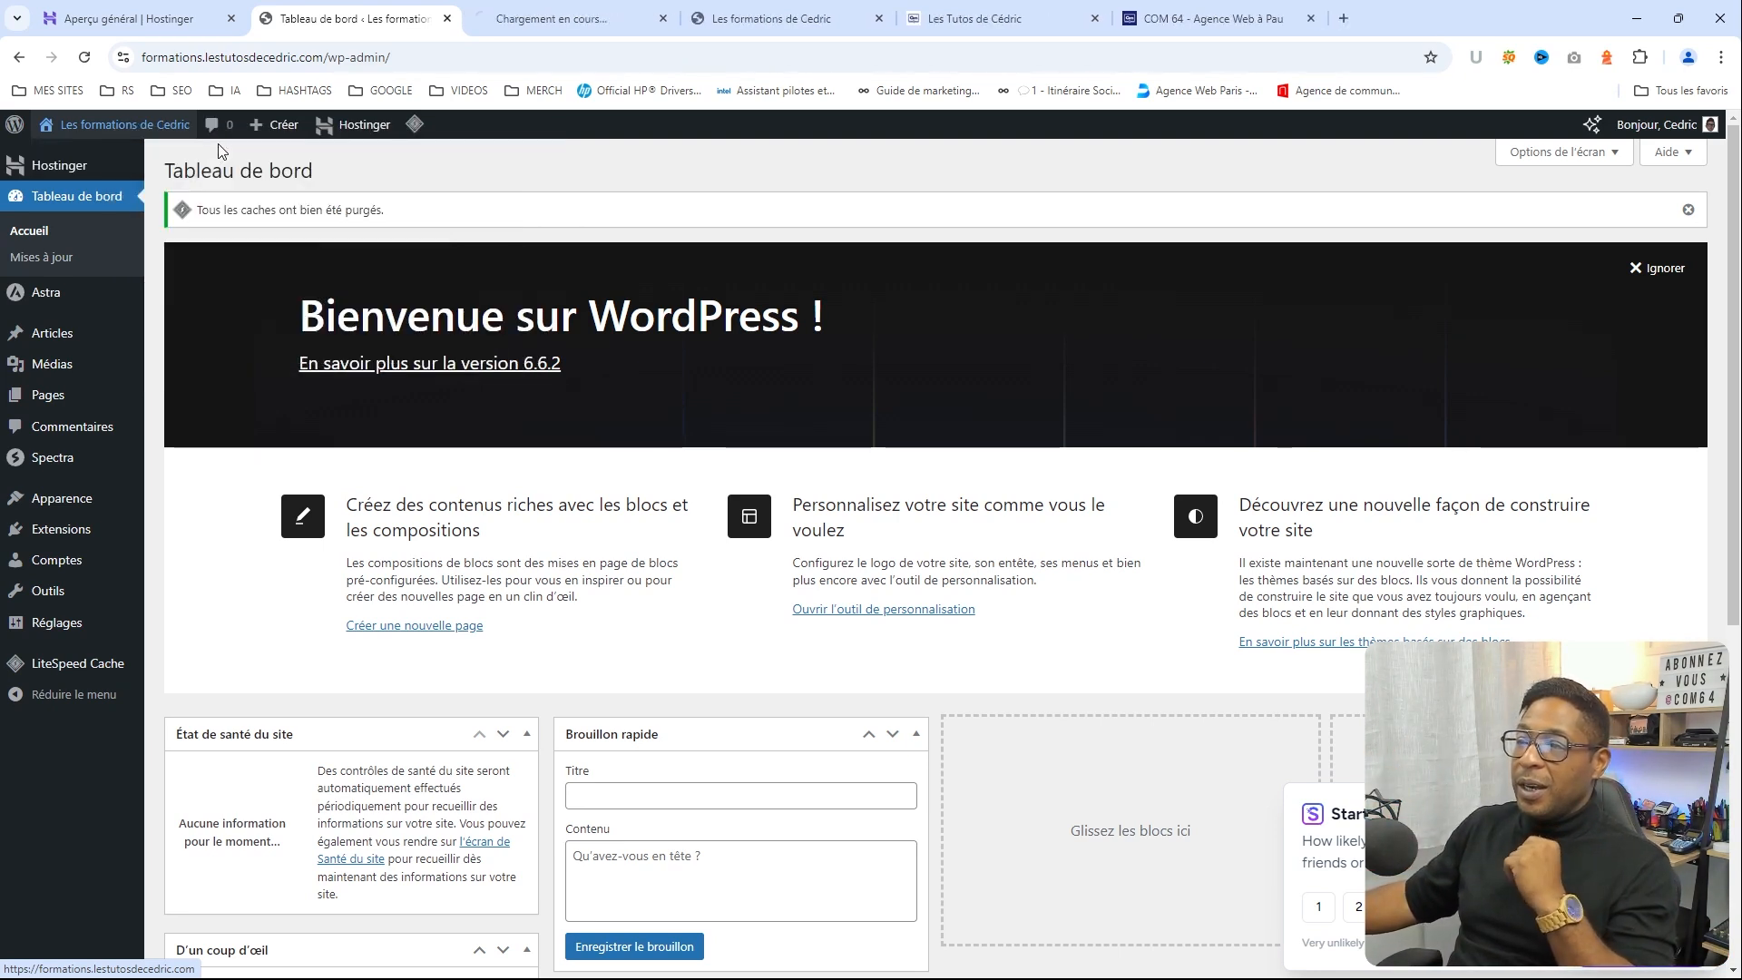
left_click(882, 16)
Scroll the 'Education Opens up the Mind' homepage down to the testimonials and back.
left_click(558, 20)
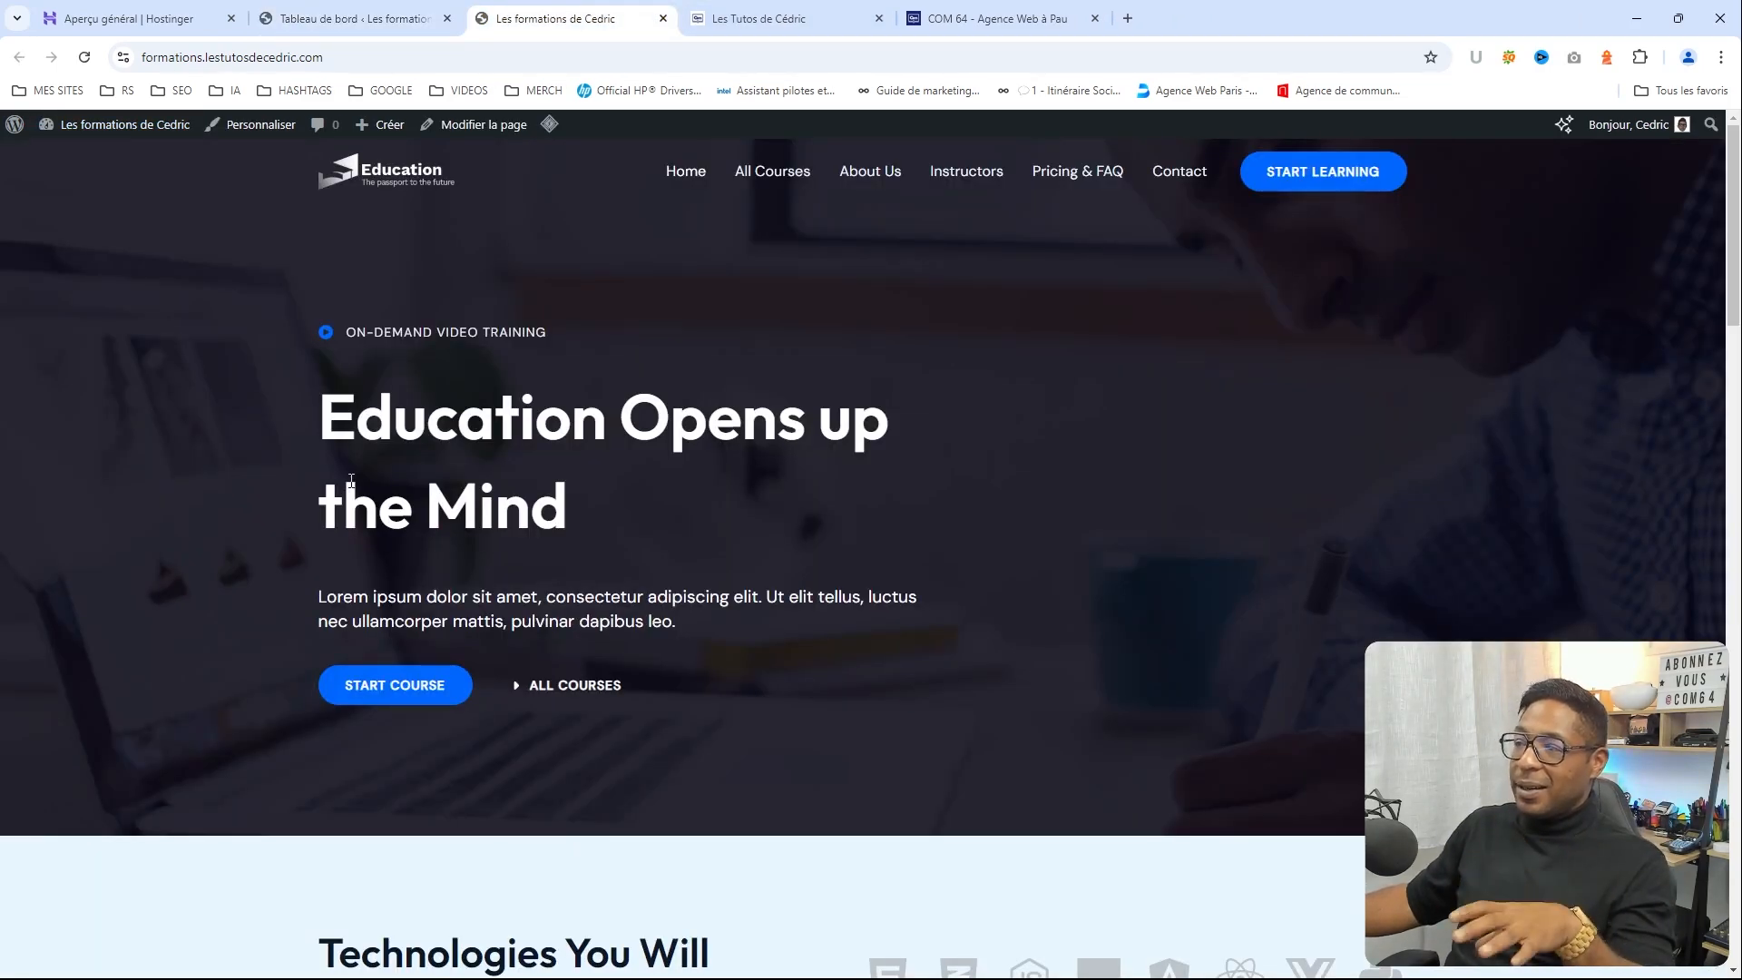
scroll(351, 480, "down", 20)
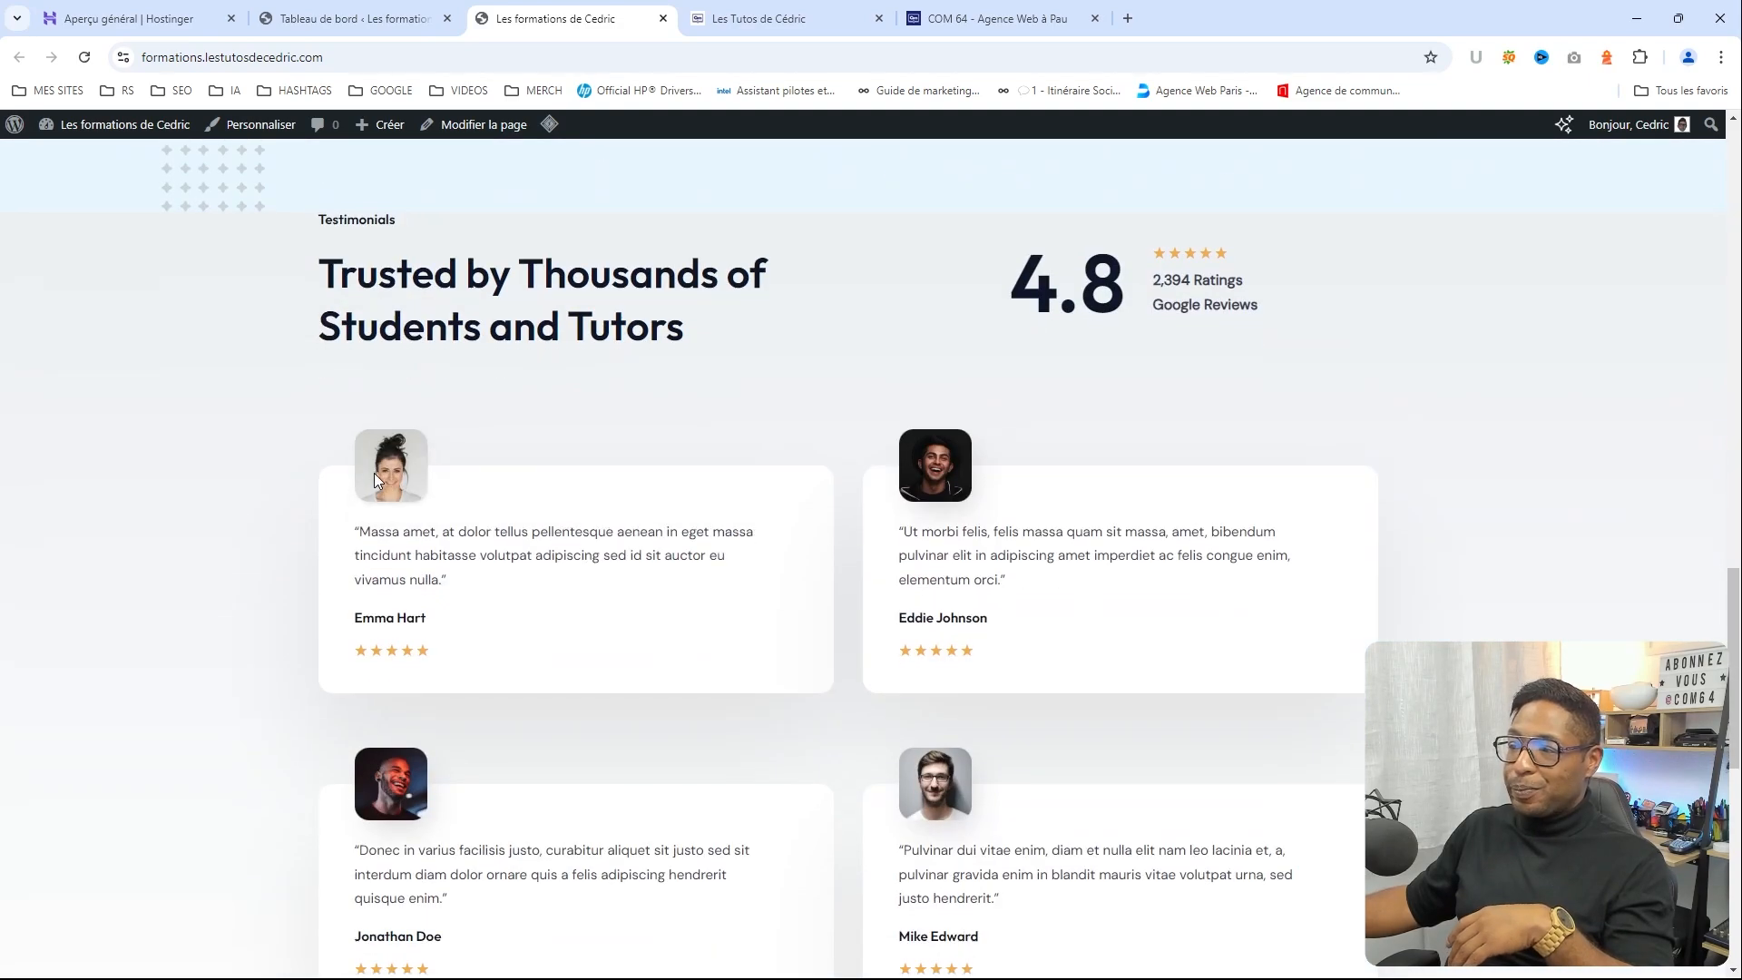
scroll(374, 472, "down", 5)
scroll(373, 476, "up", 15)
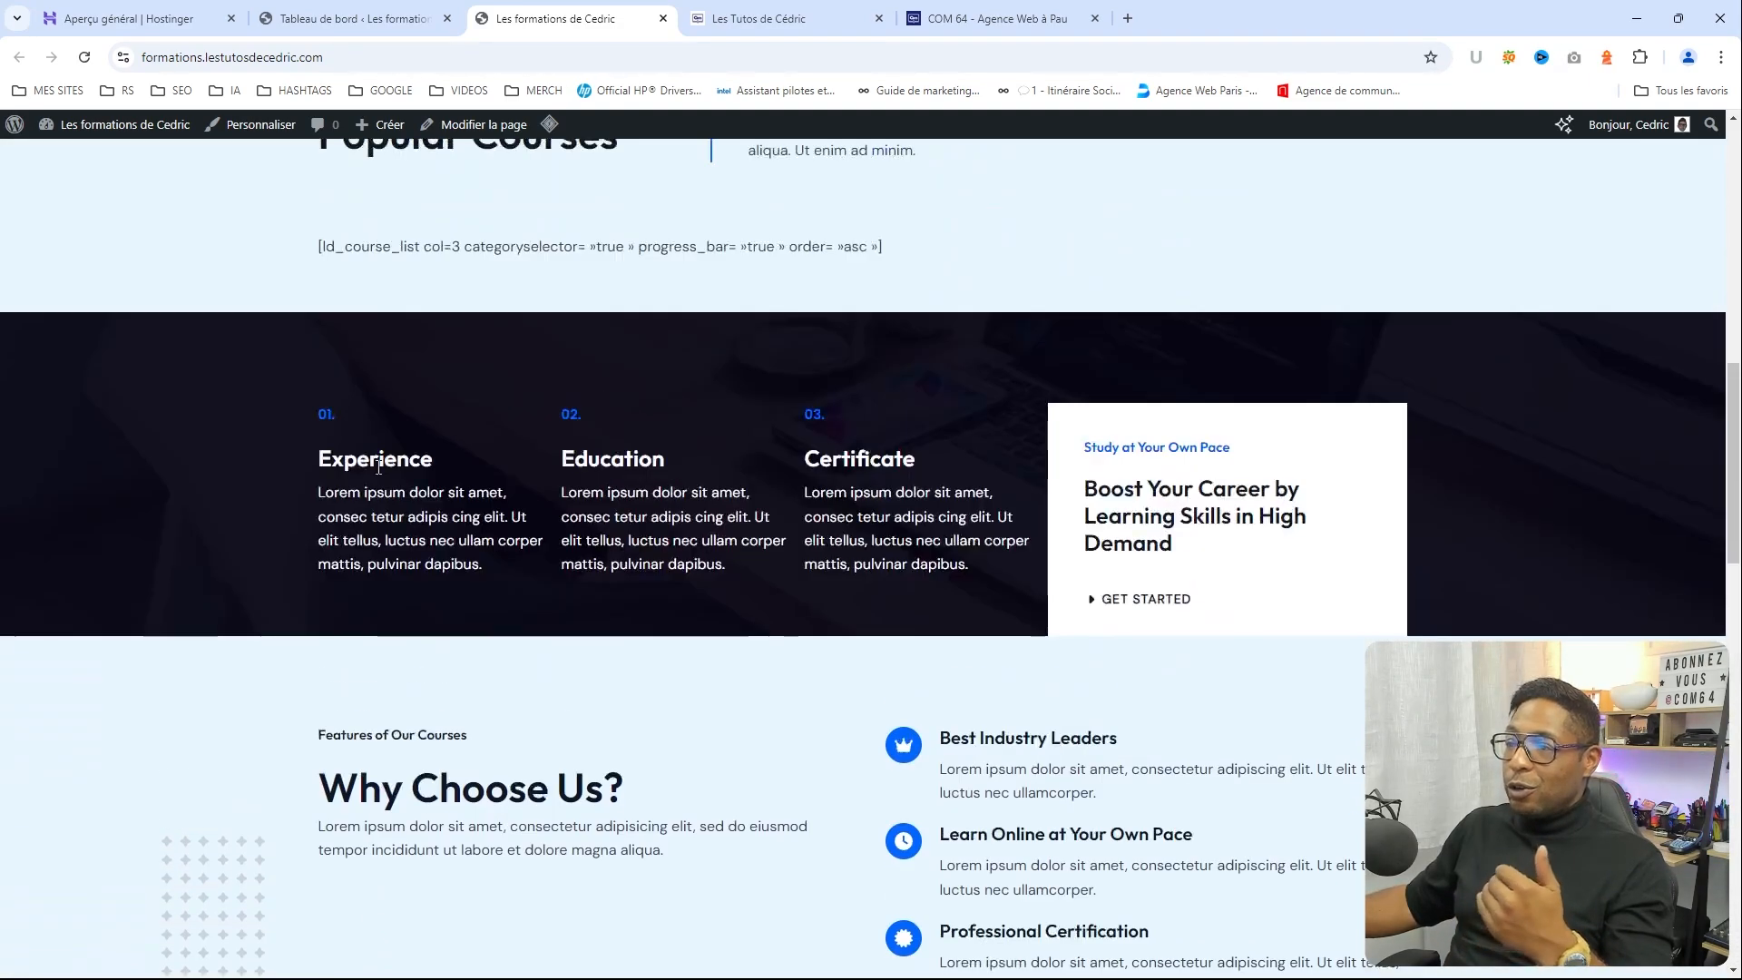
scroll(378, 467, "up", 10)
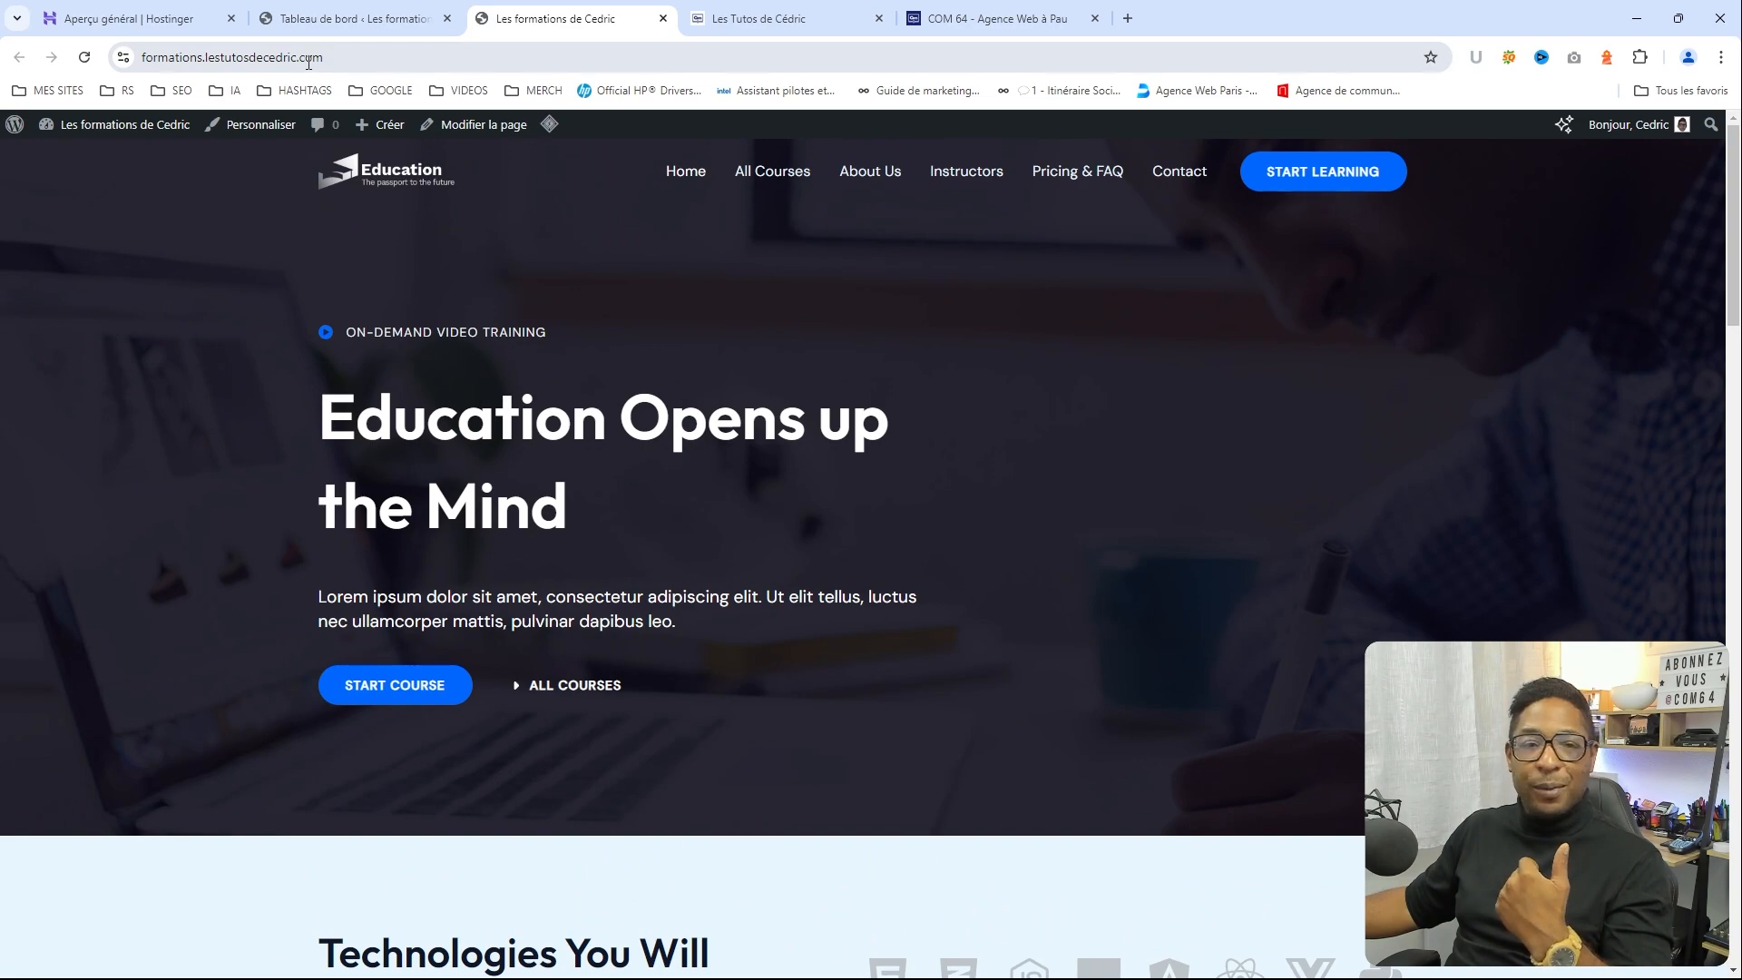
scroll(440, 382, "down", 10)
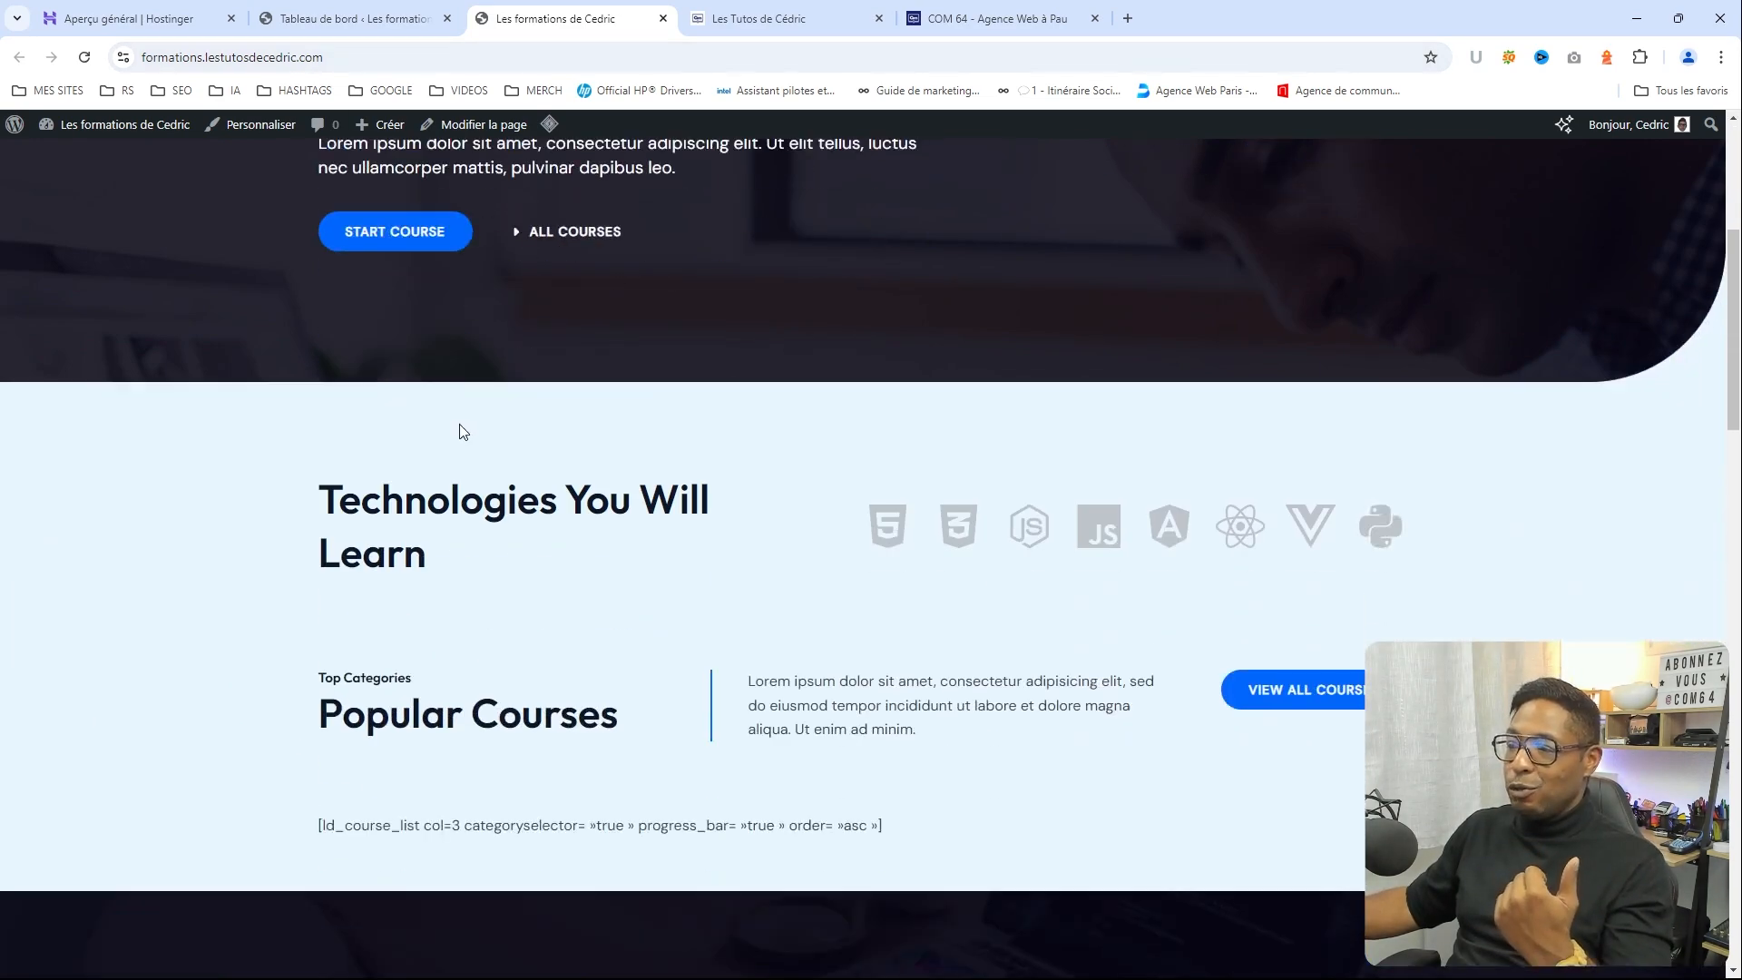
scroll(460, 448, "down", 15)
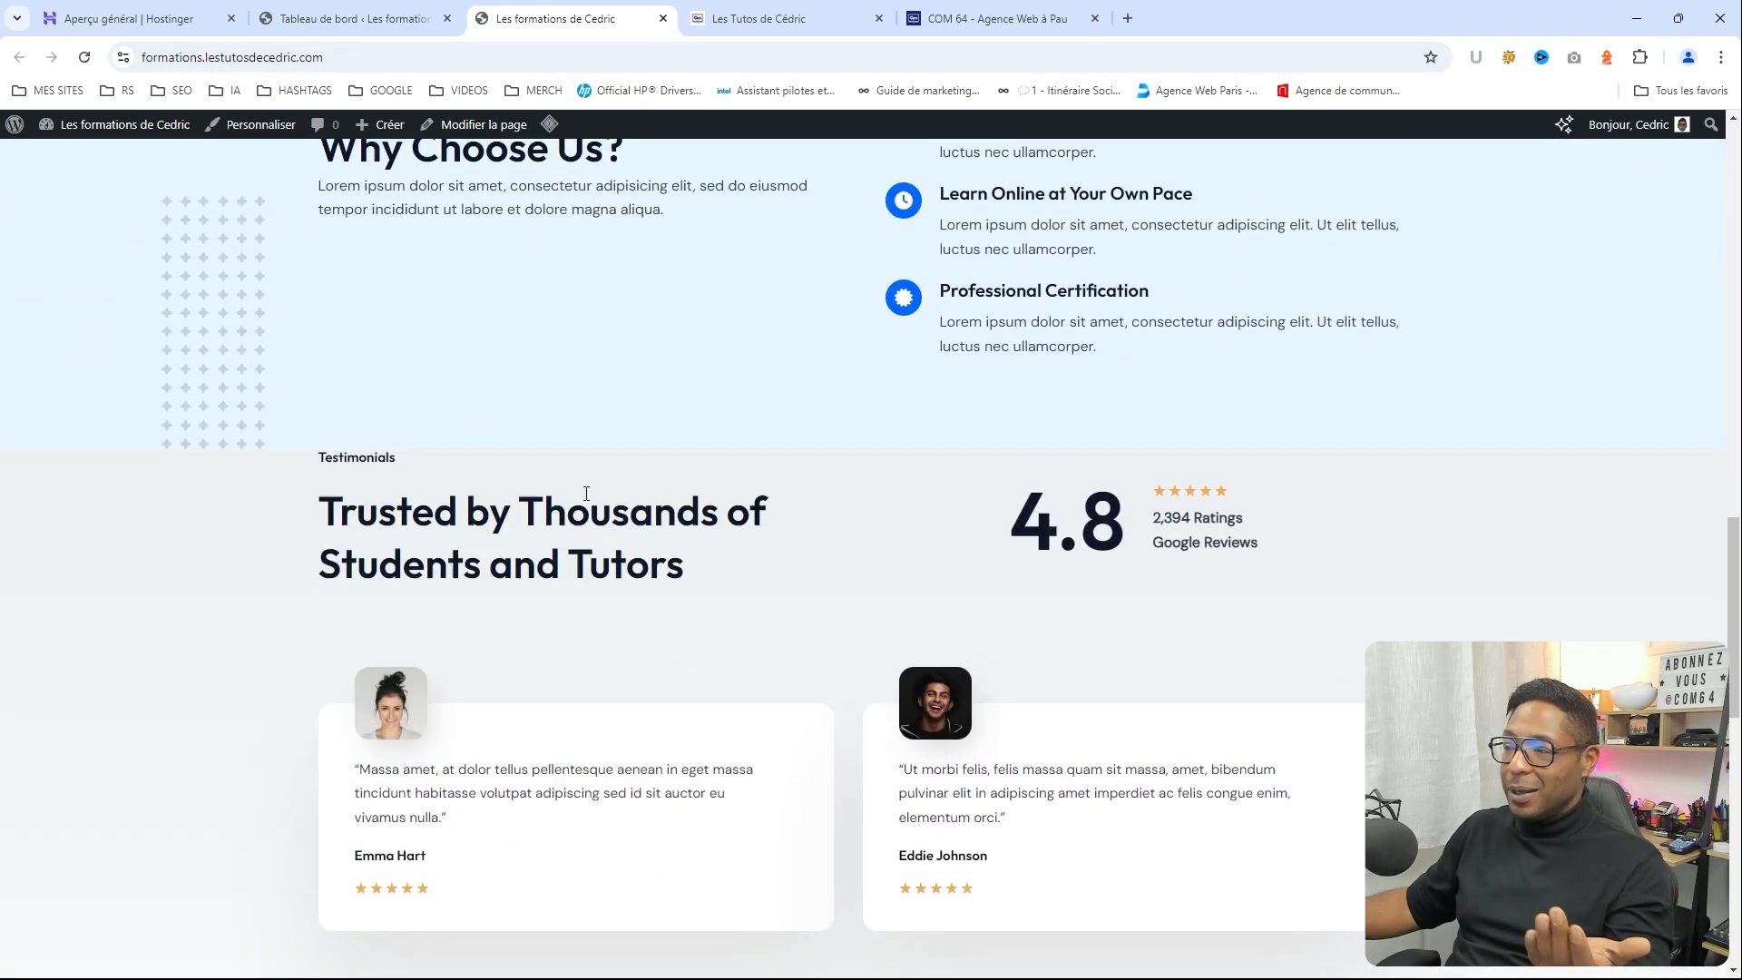
scroll(585, 490, "down", 2)
scroll(584, 494, "up", 18)
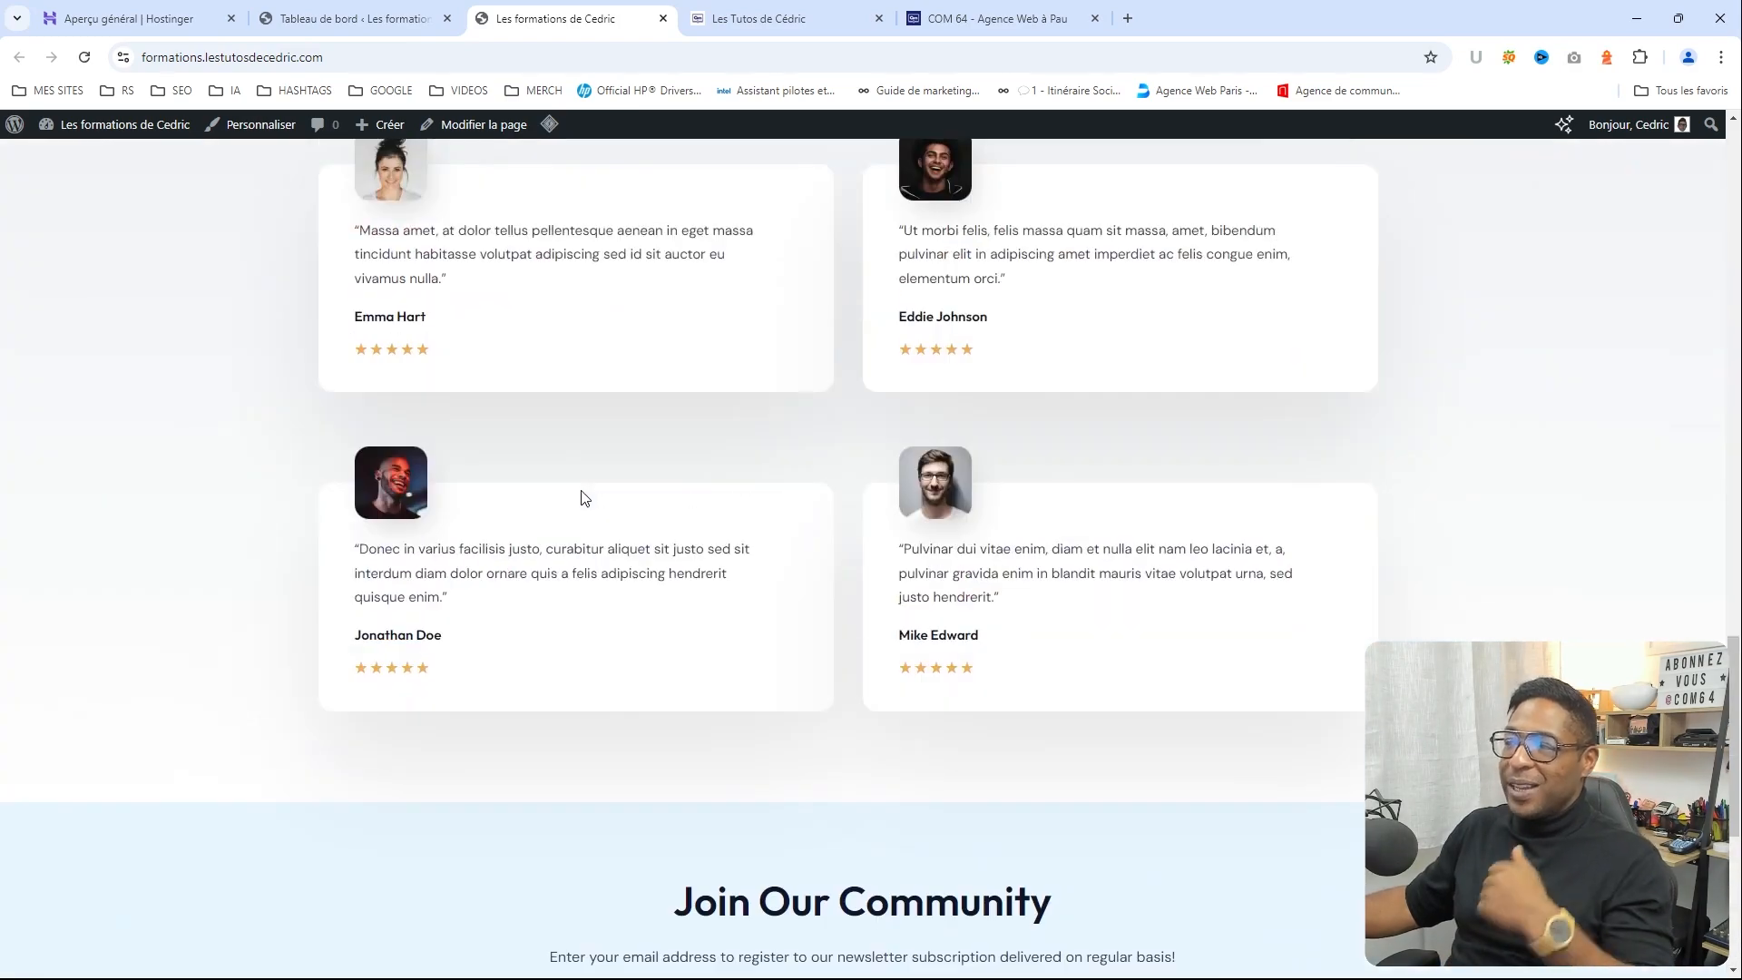
scroll(582, 495, "up", 10)
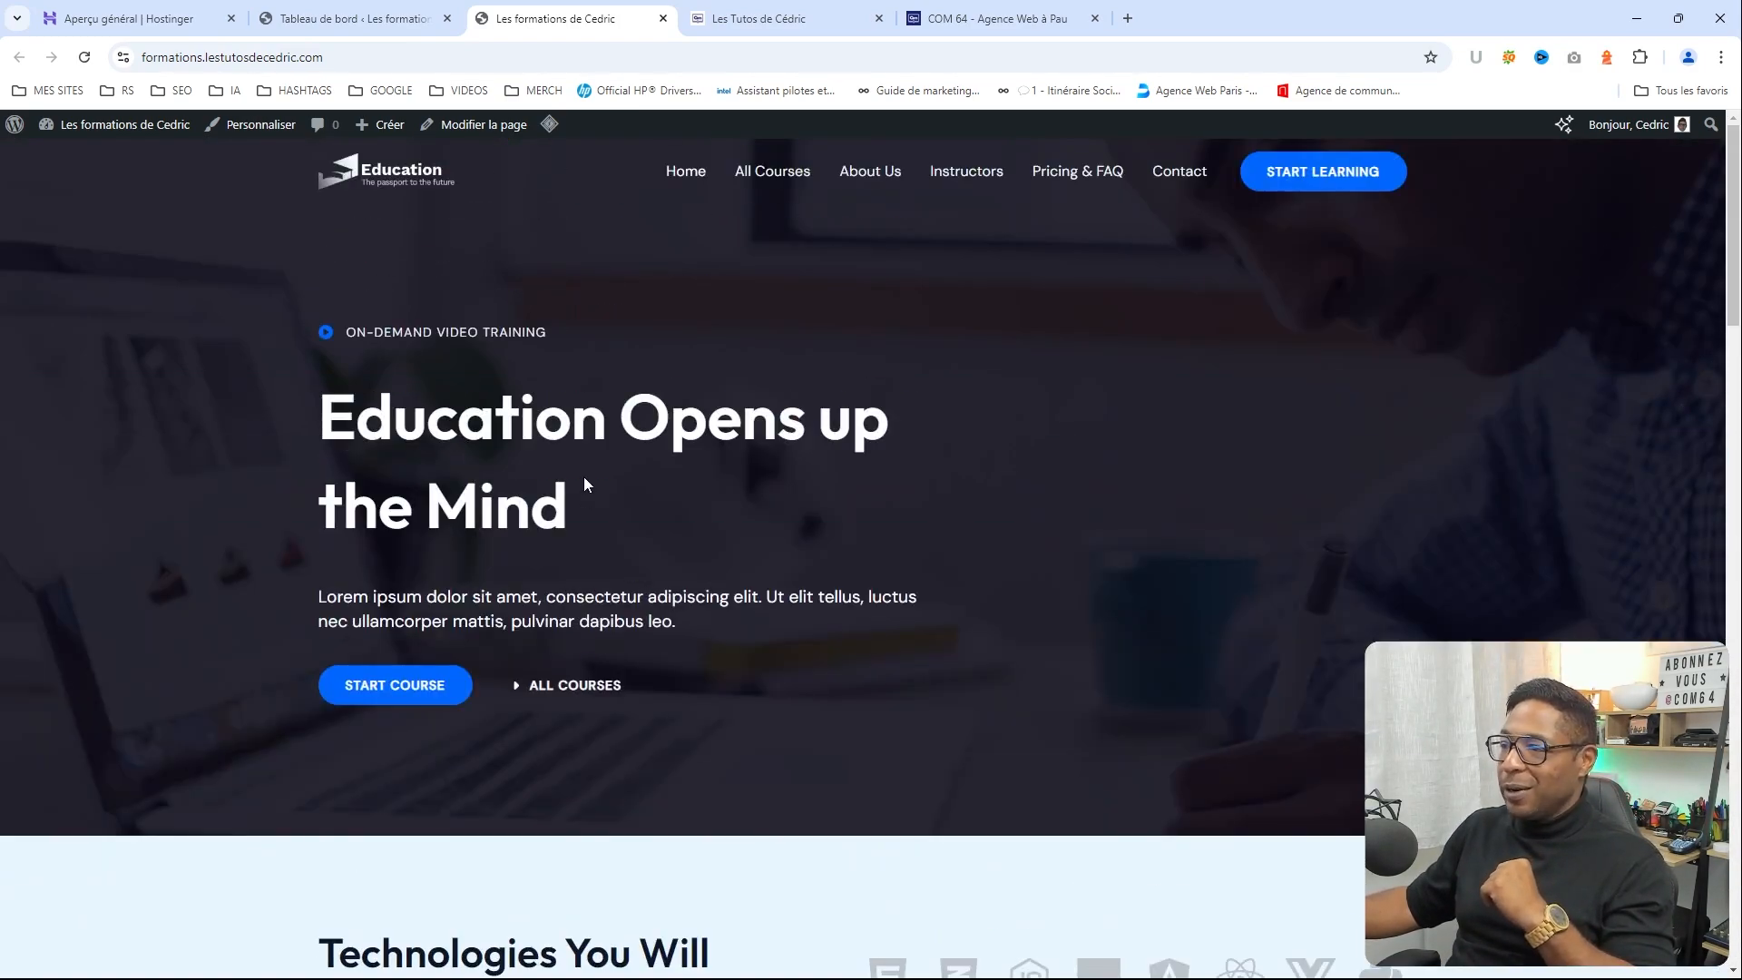
View the main lestutosdecedric.com site's À propos page, then return to its home page.
left_click(731, 19)
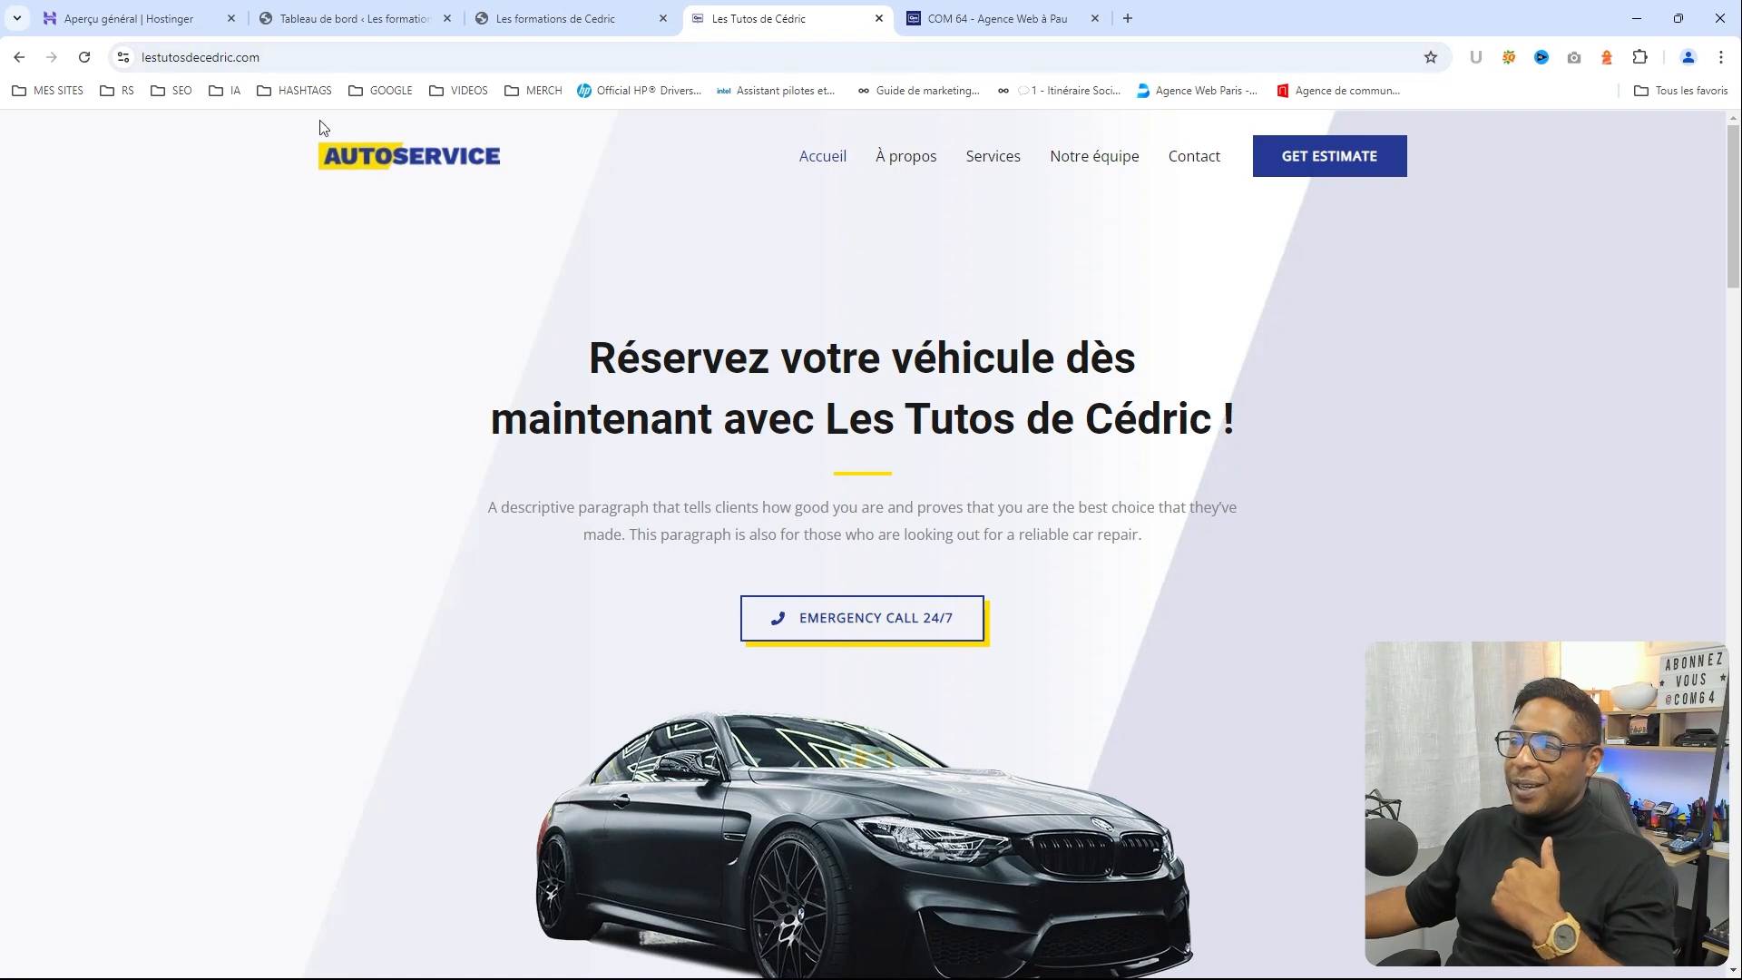
left_click(904, 163)
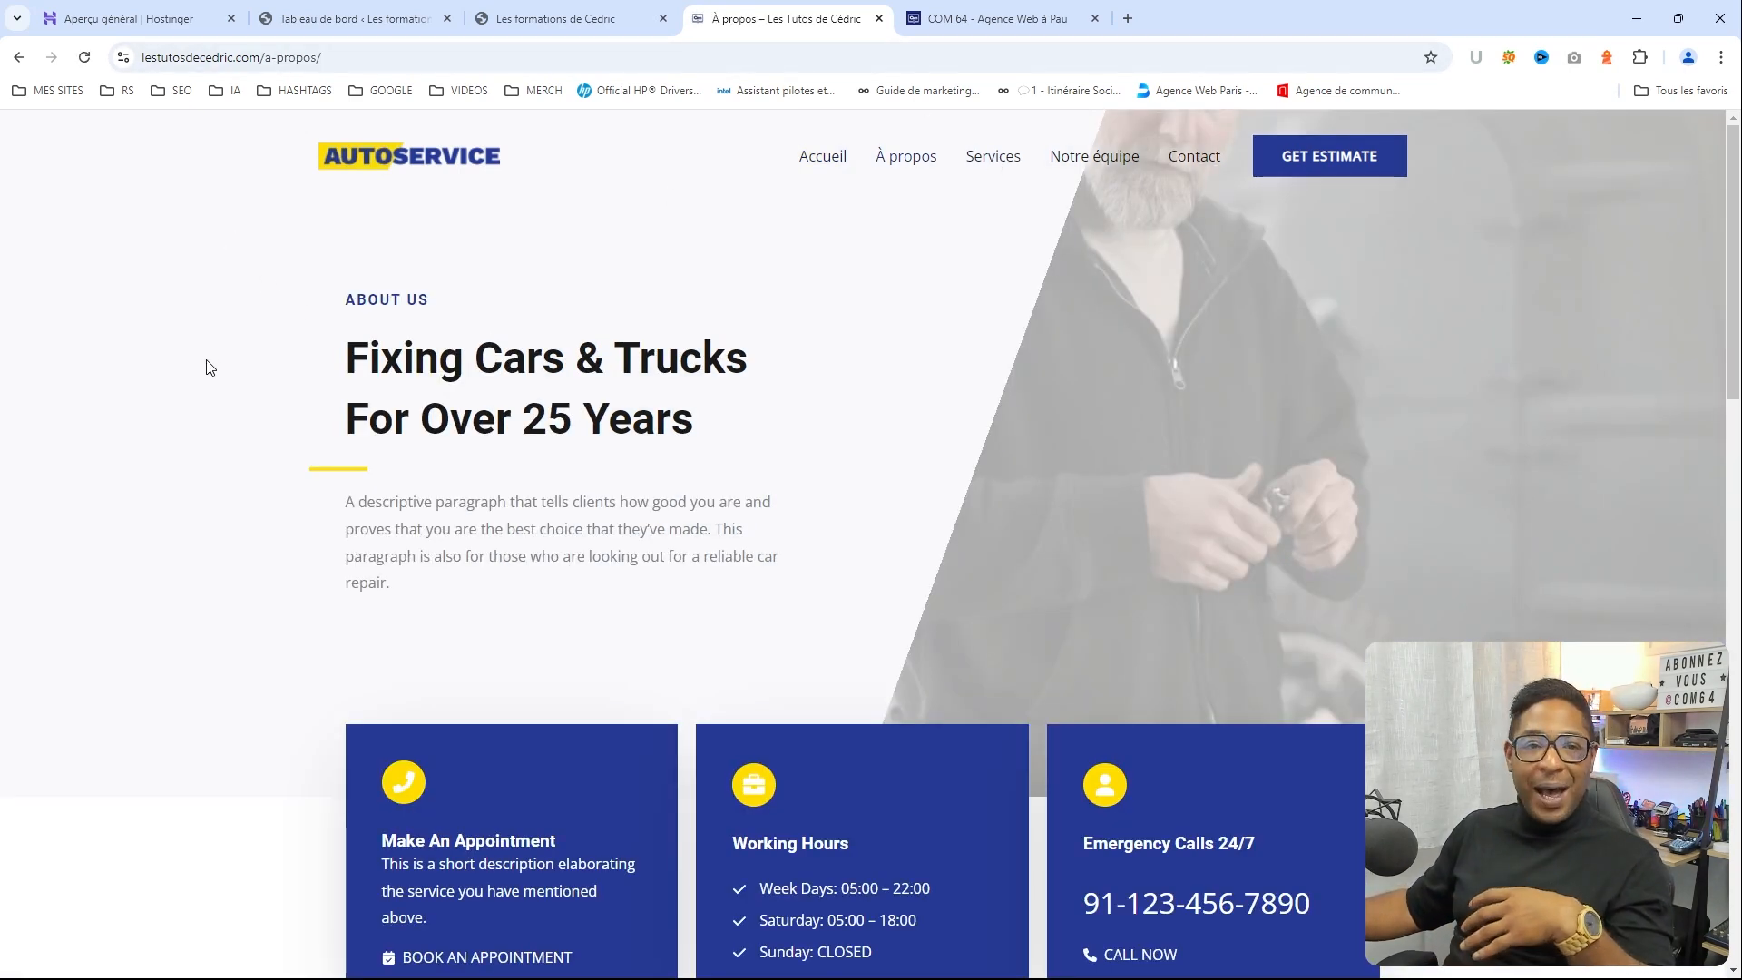
left_click(431, 159)
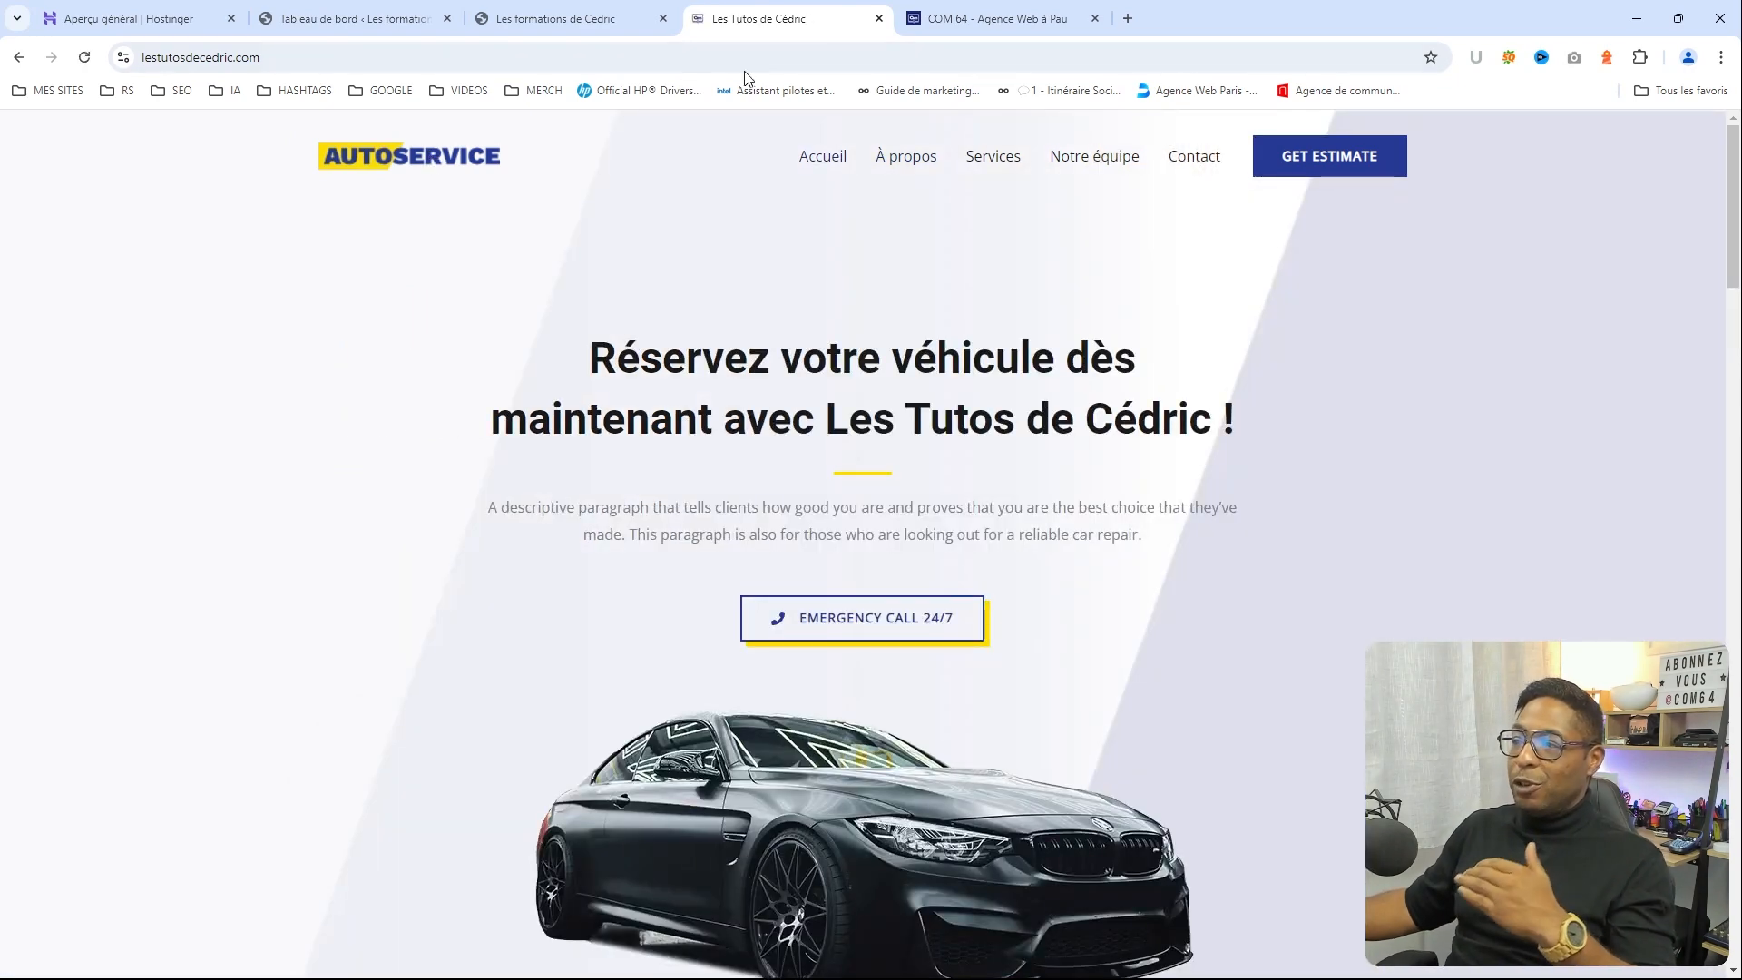
Compare the main site's domain with the courses site's formations subdomain in the address bar.
left_click(553, 20)
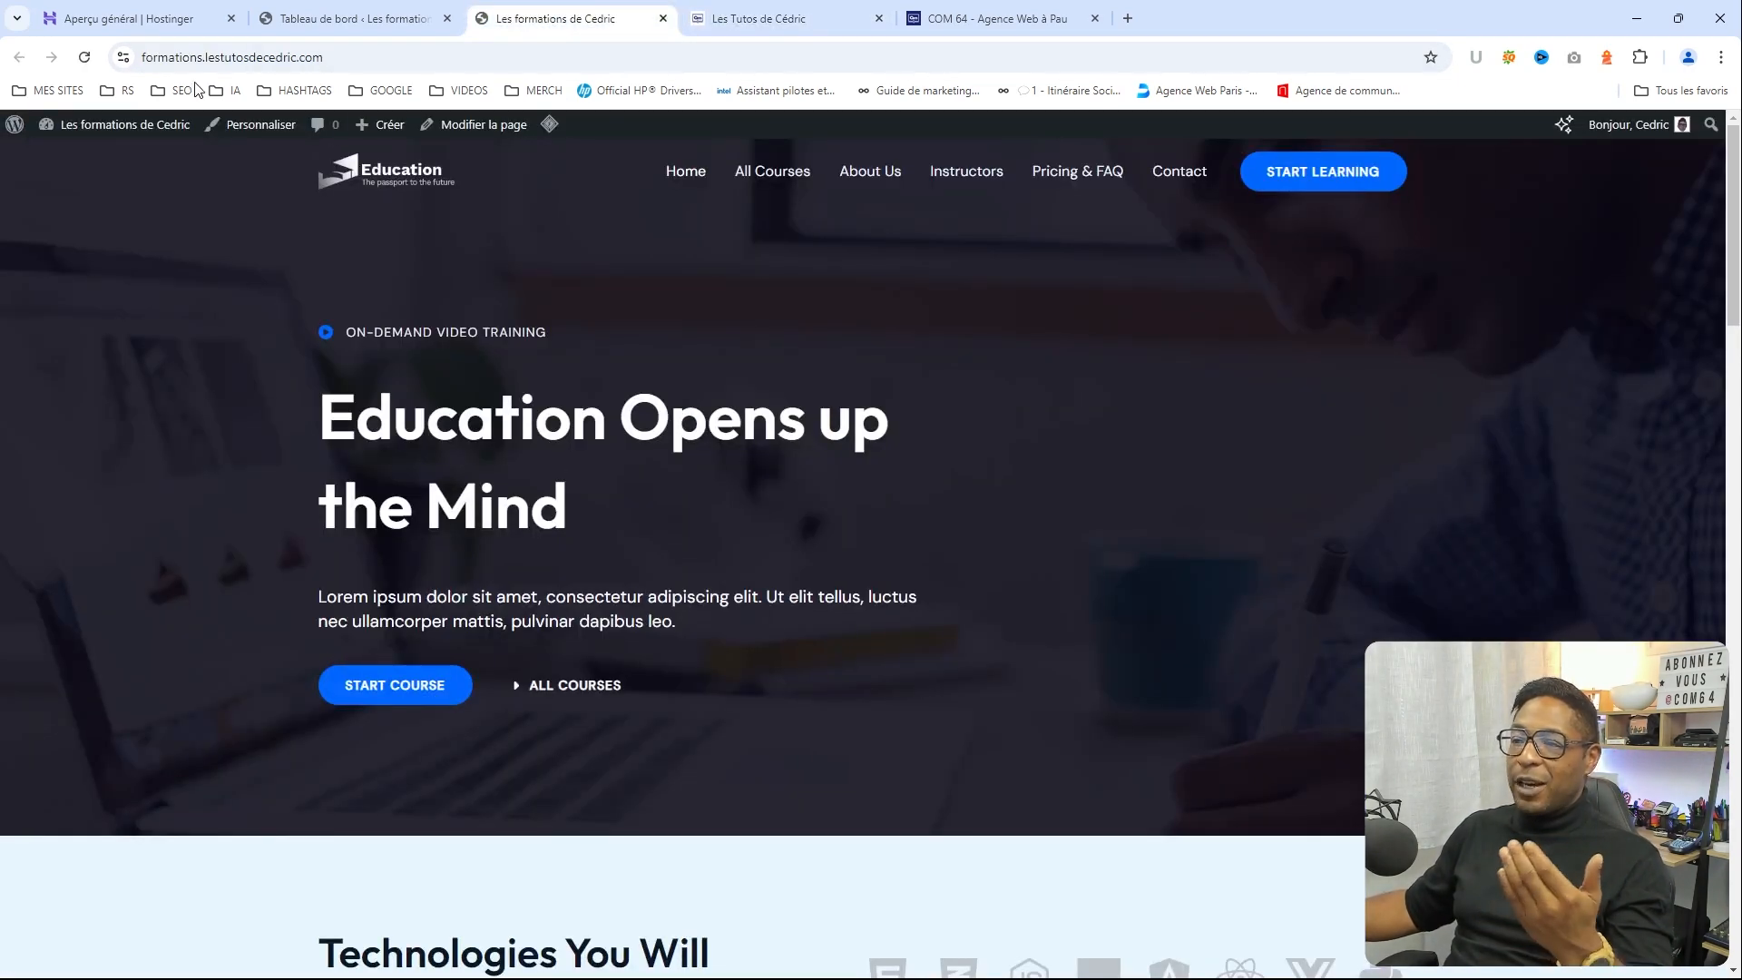
left_click(744, 24)
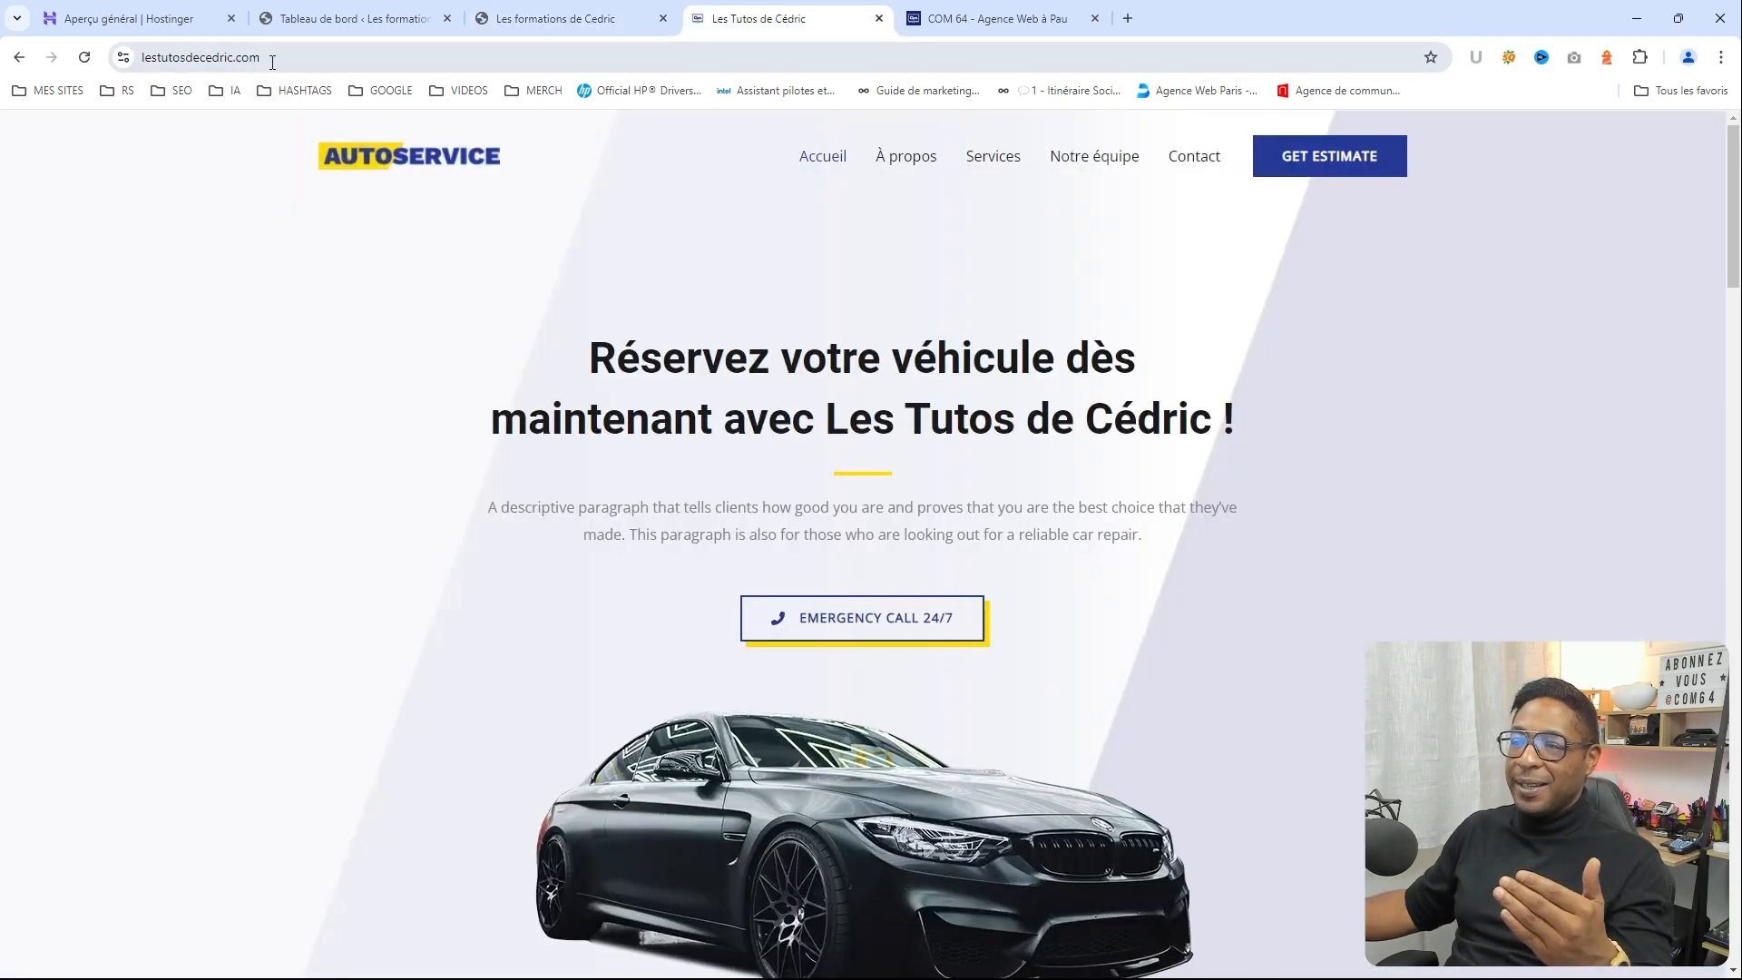
left_click_drag(272, 61, 158, 65)
key("ctrl+shift+Tab")
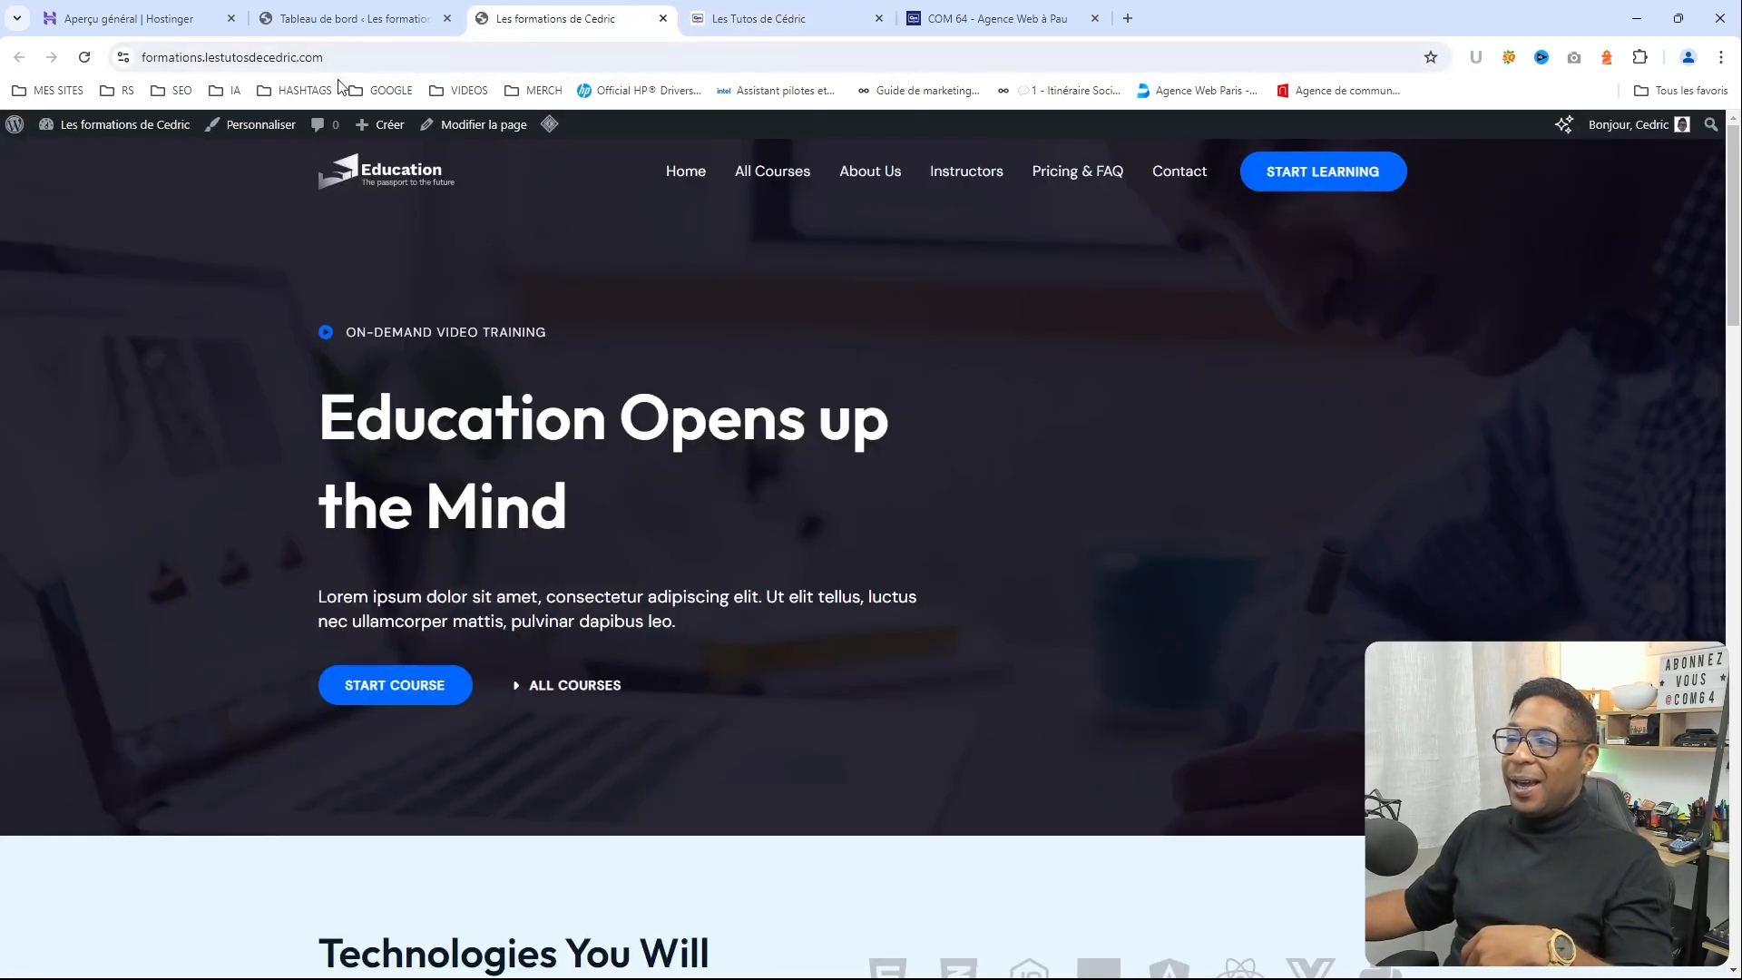
left_click(209, 57)
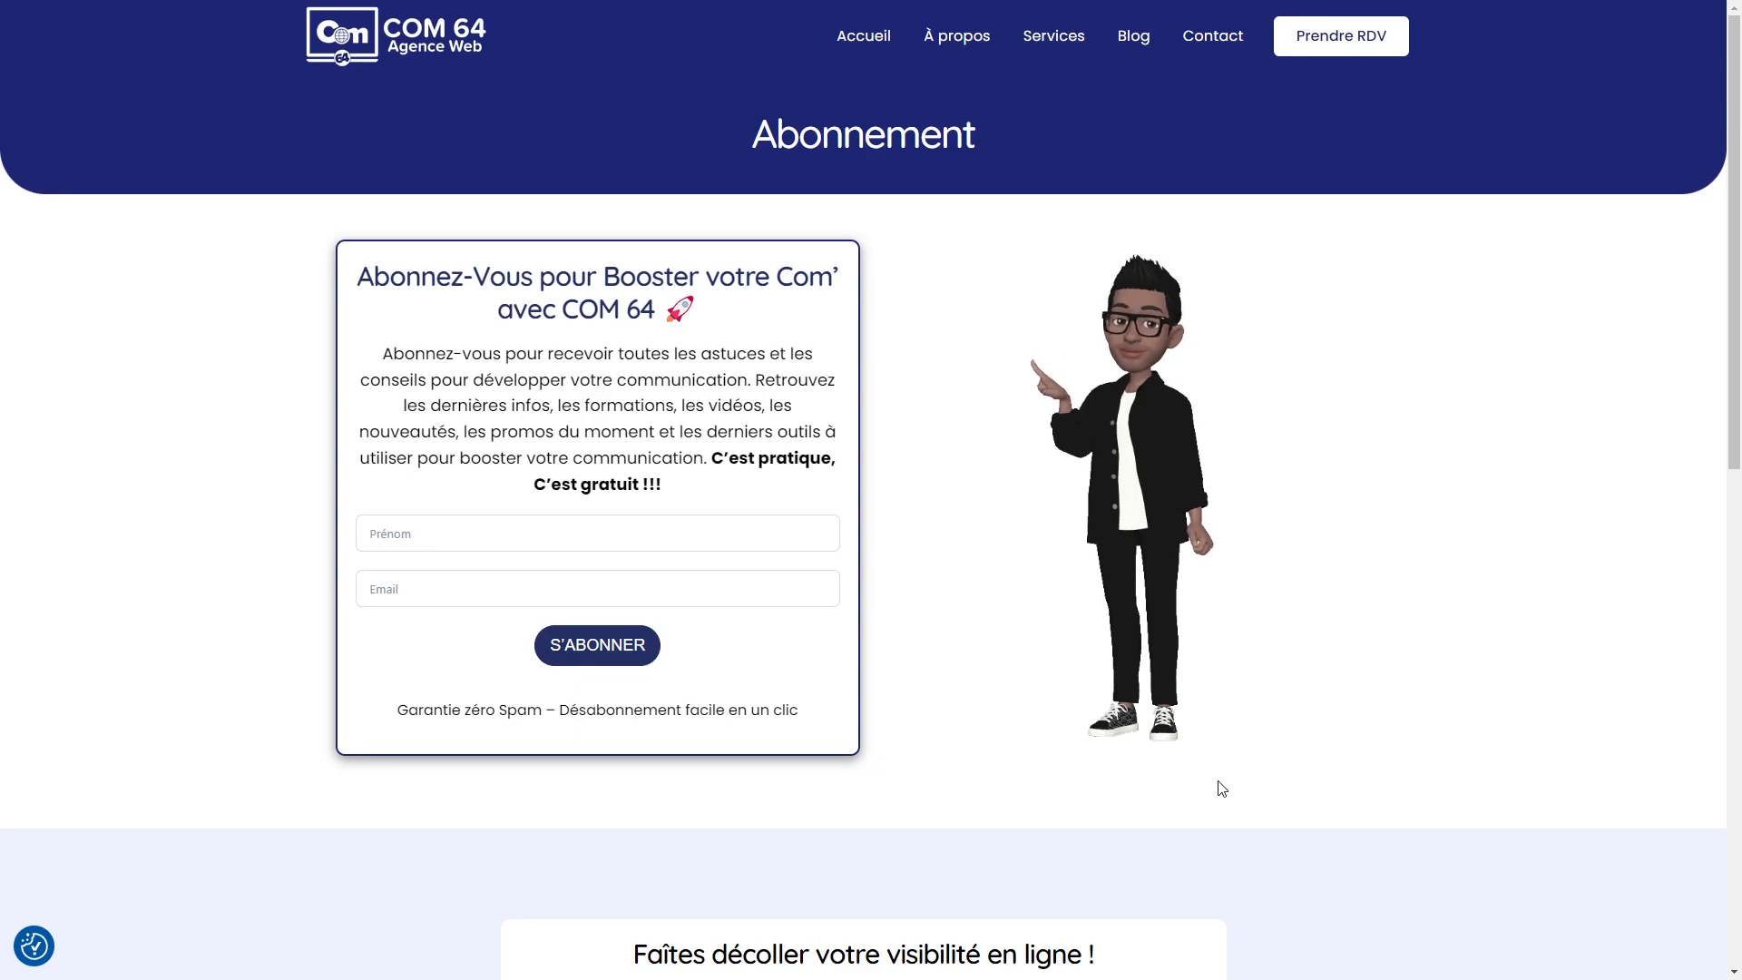
Demonstrate the Abonnement form's Prénom and Email fields, then browse La Boîte à Outils download cards.
left_click(723, 534)
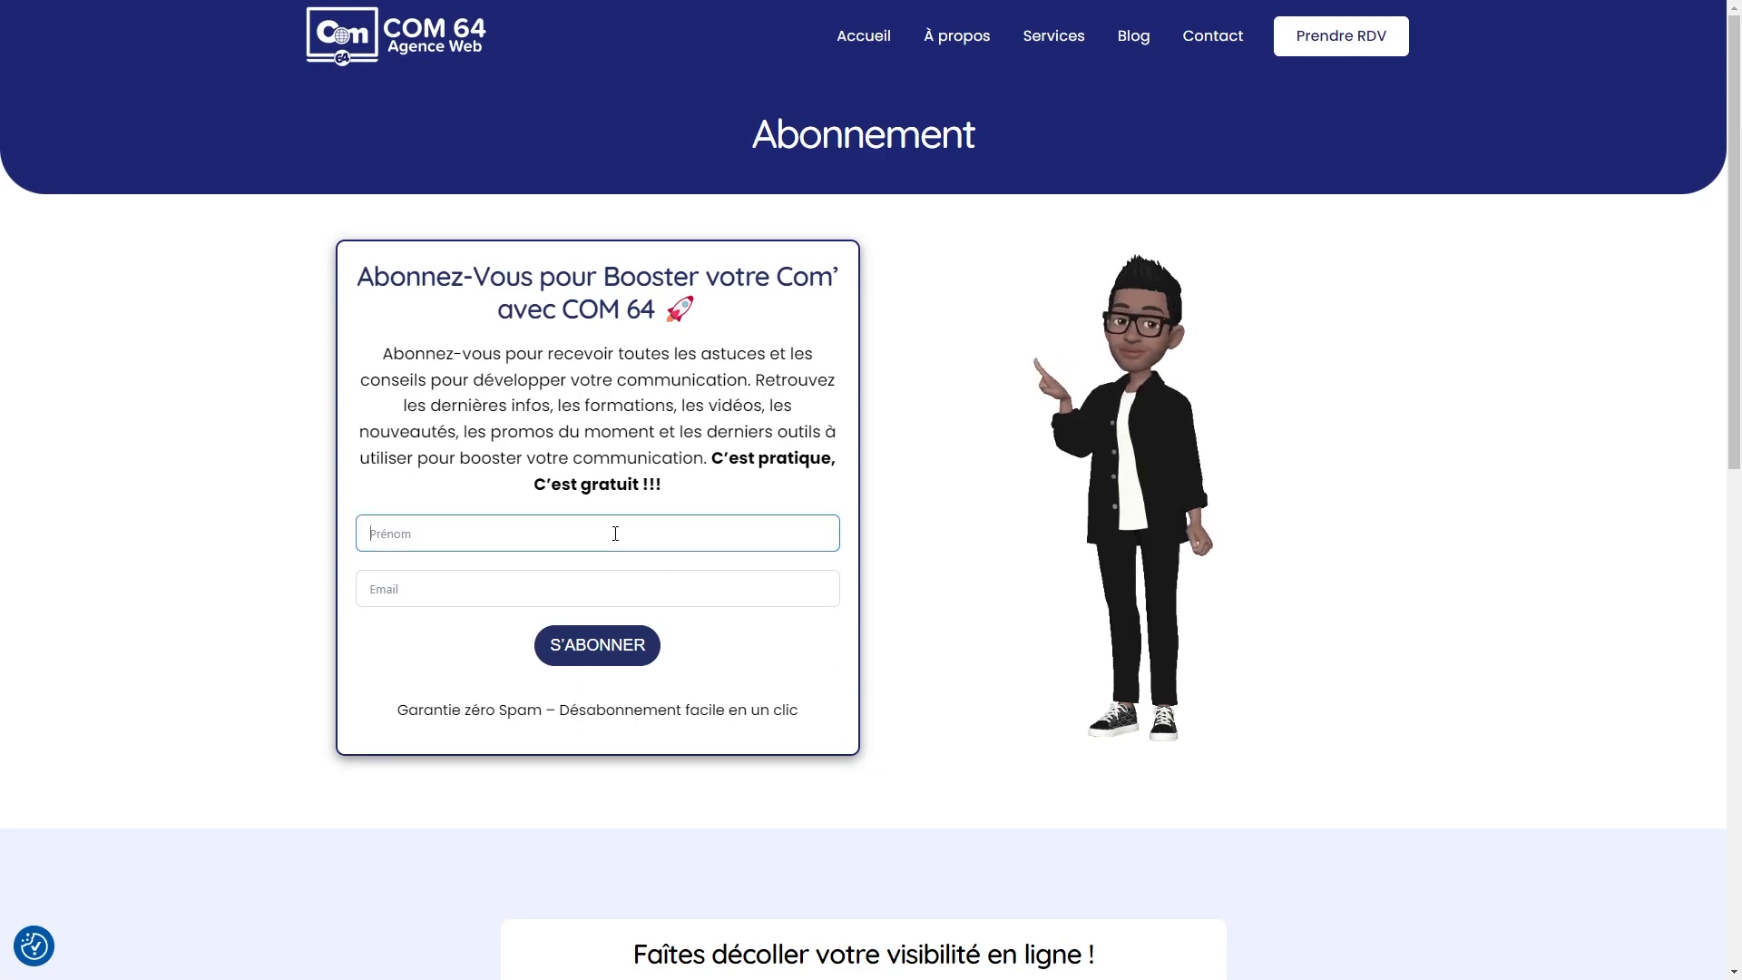
left_click(594, 579)
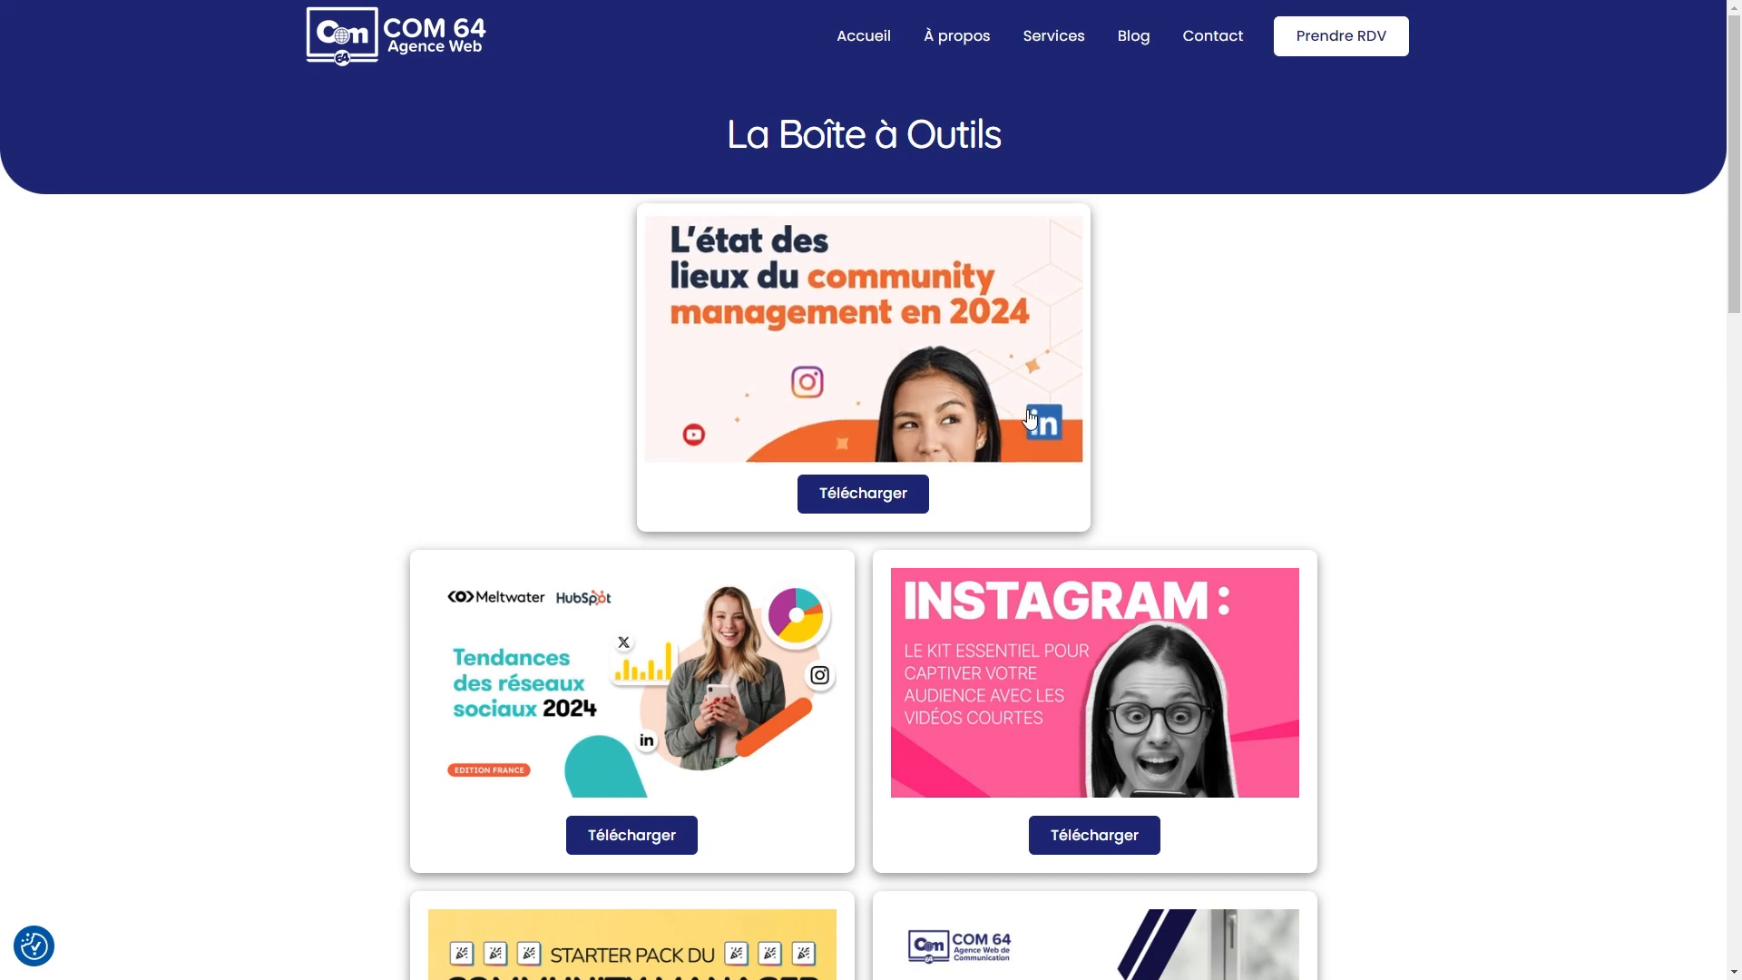
scroll(1020, 417, "down", 4)
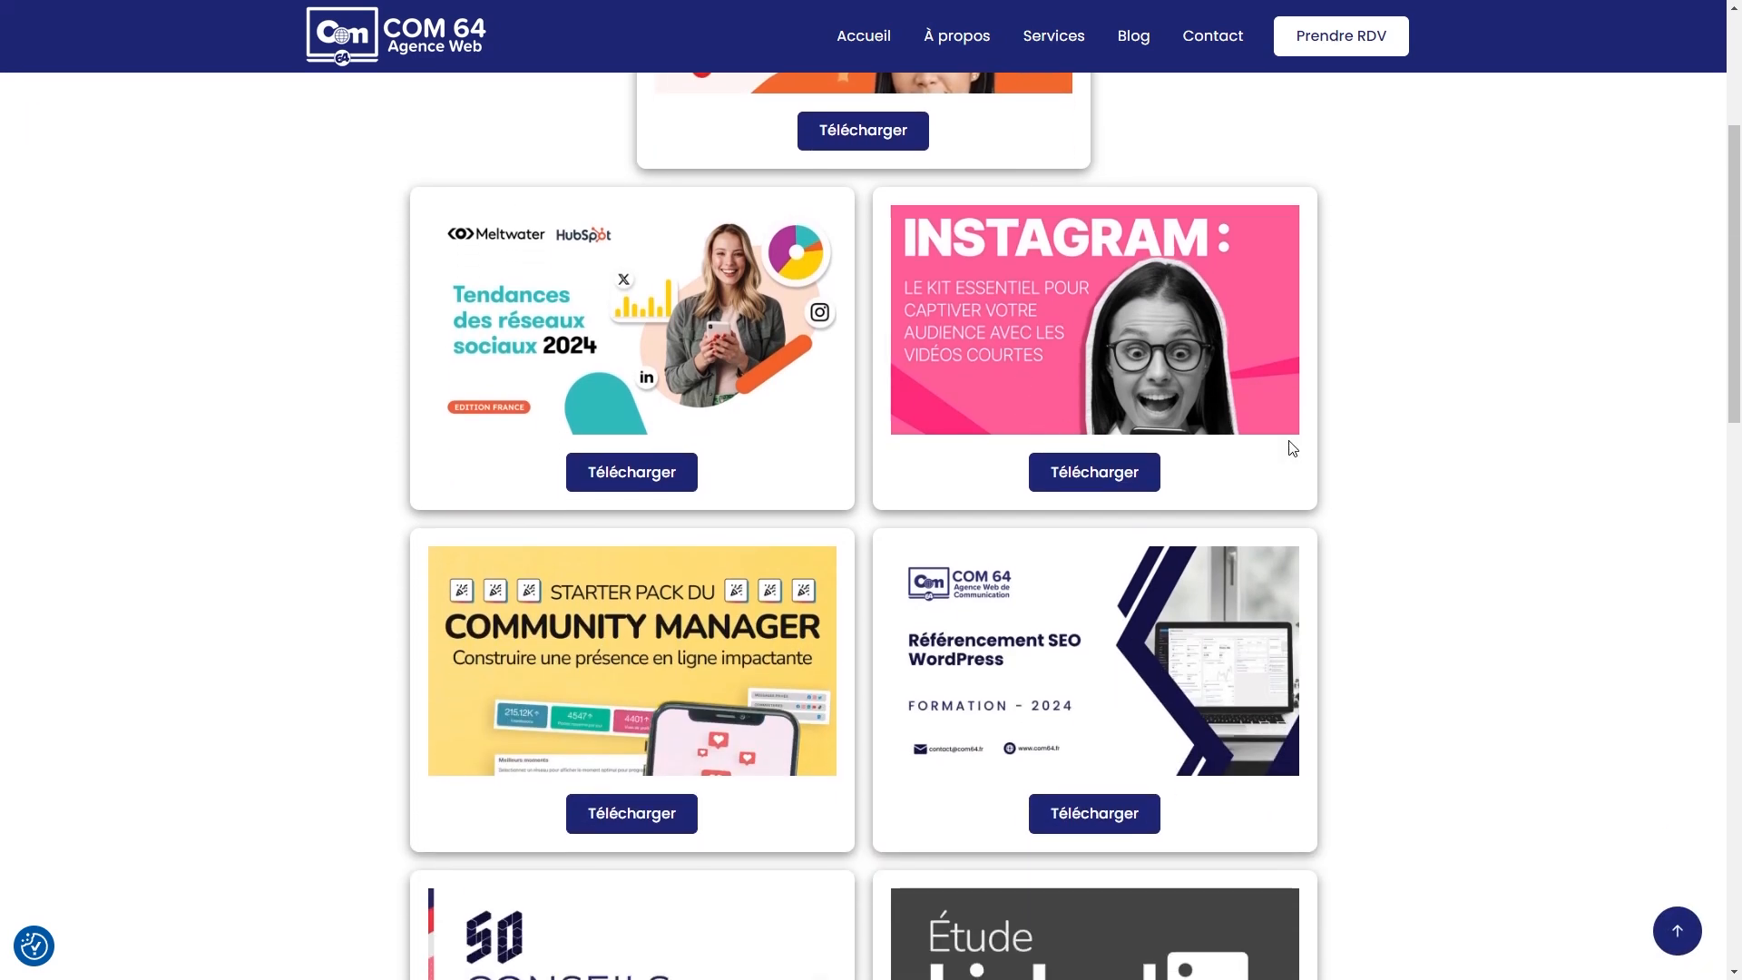
scroll(1037, 427, "down", 1)
scroll(863, 568, "down", 1)
scroll(724, 581, "down", 3)
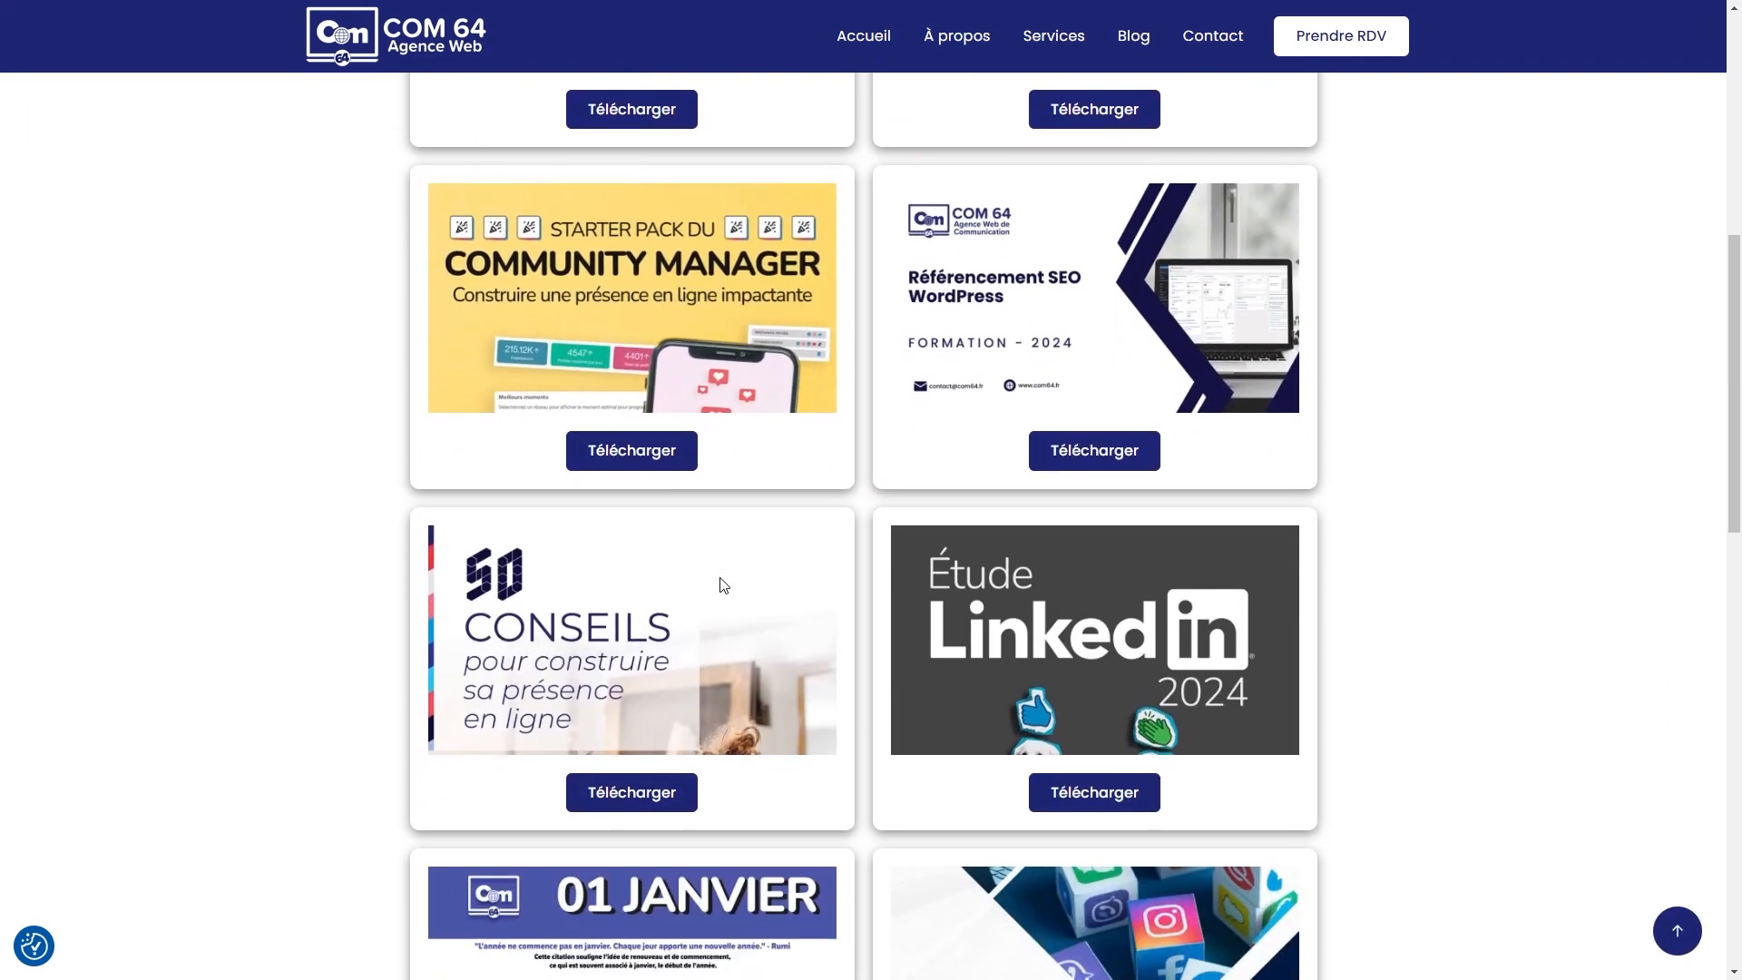
scroll(1043, 610, "down", 4)
scroll(1059, 606, "down", 2)
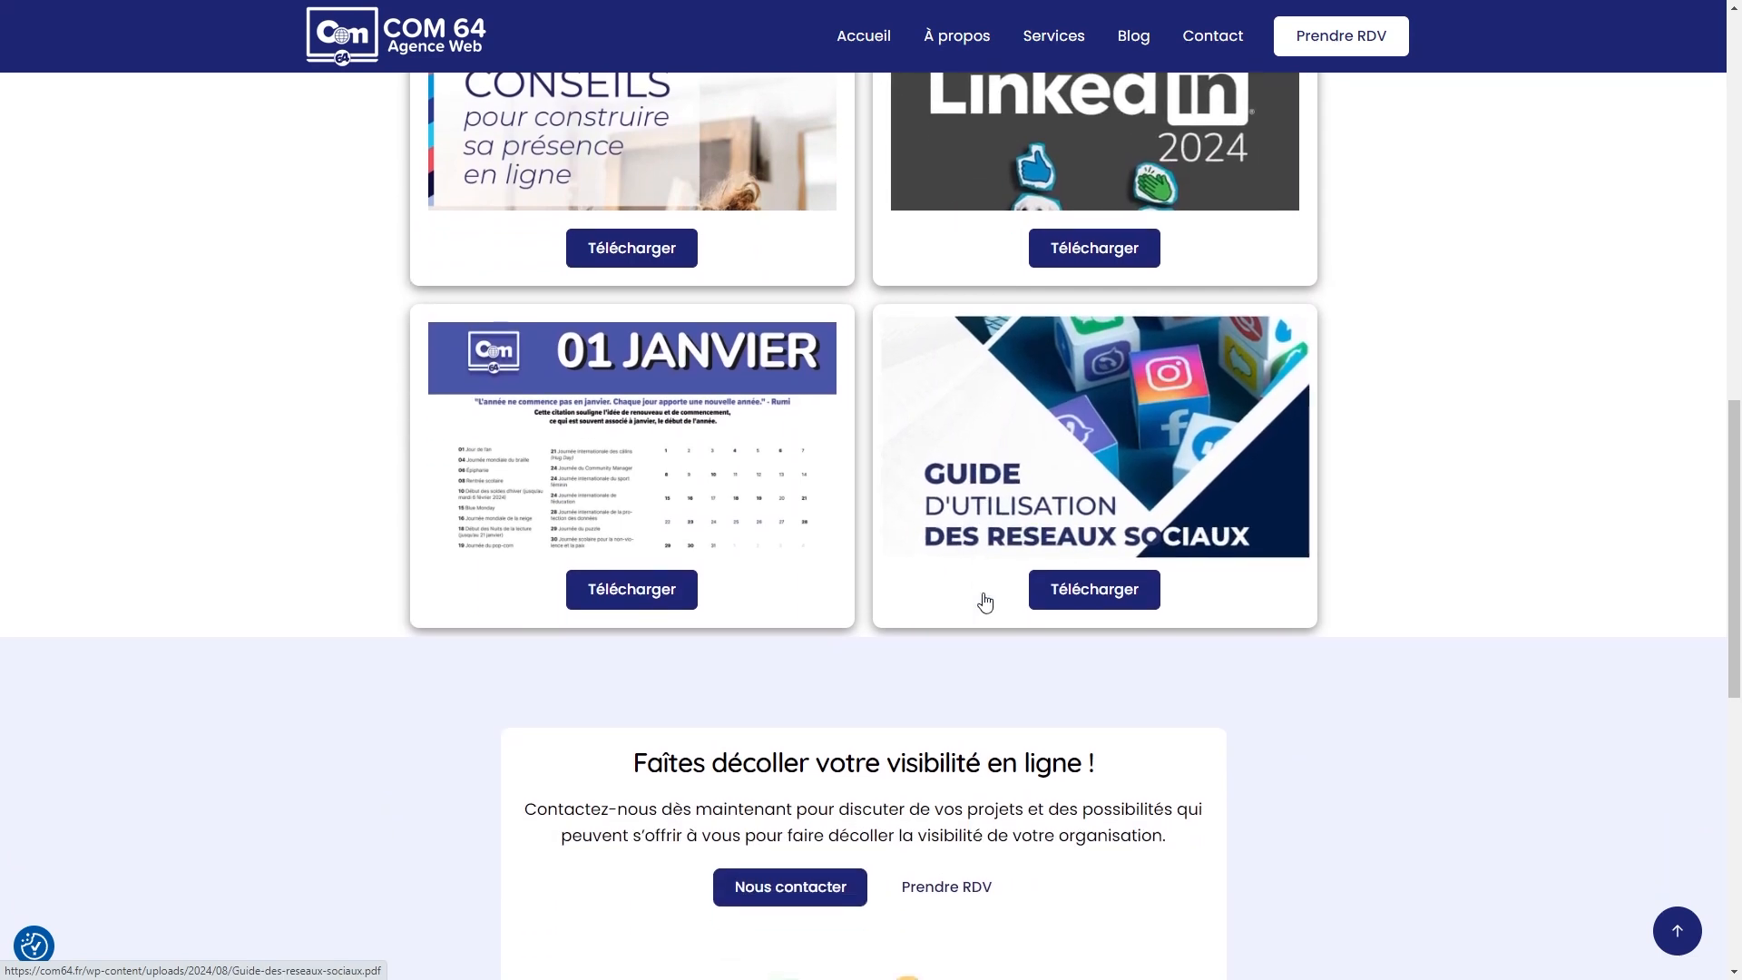
scroll(980, 599, "down", 2)
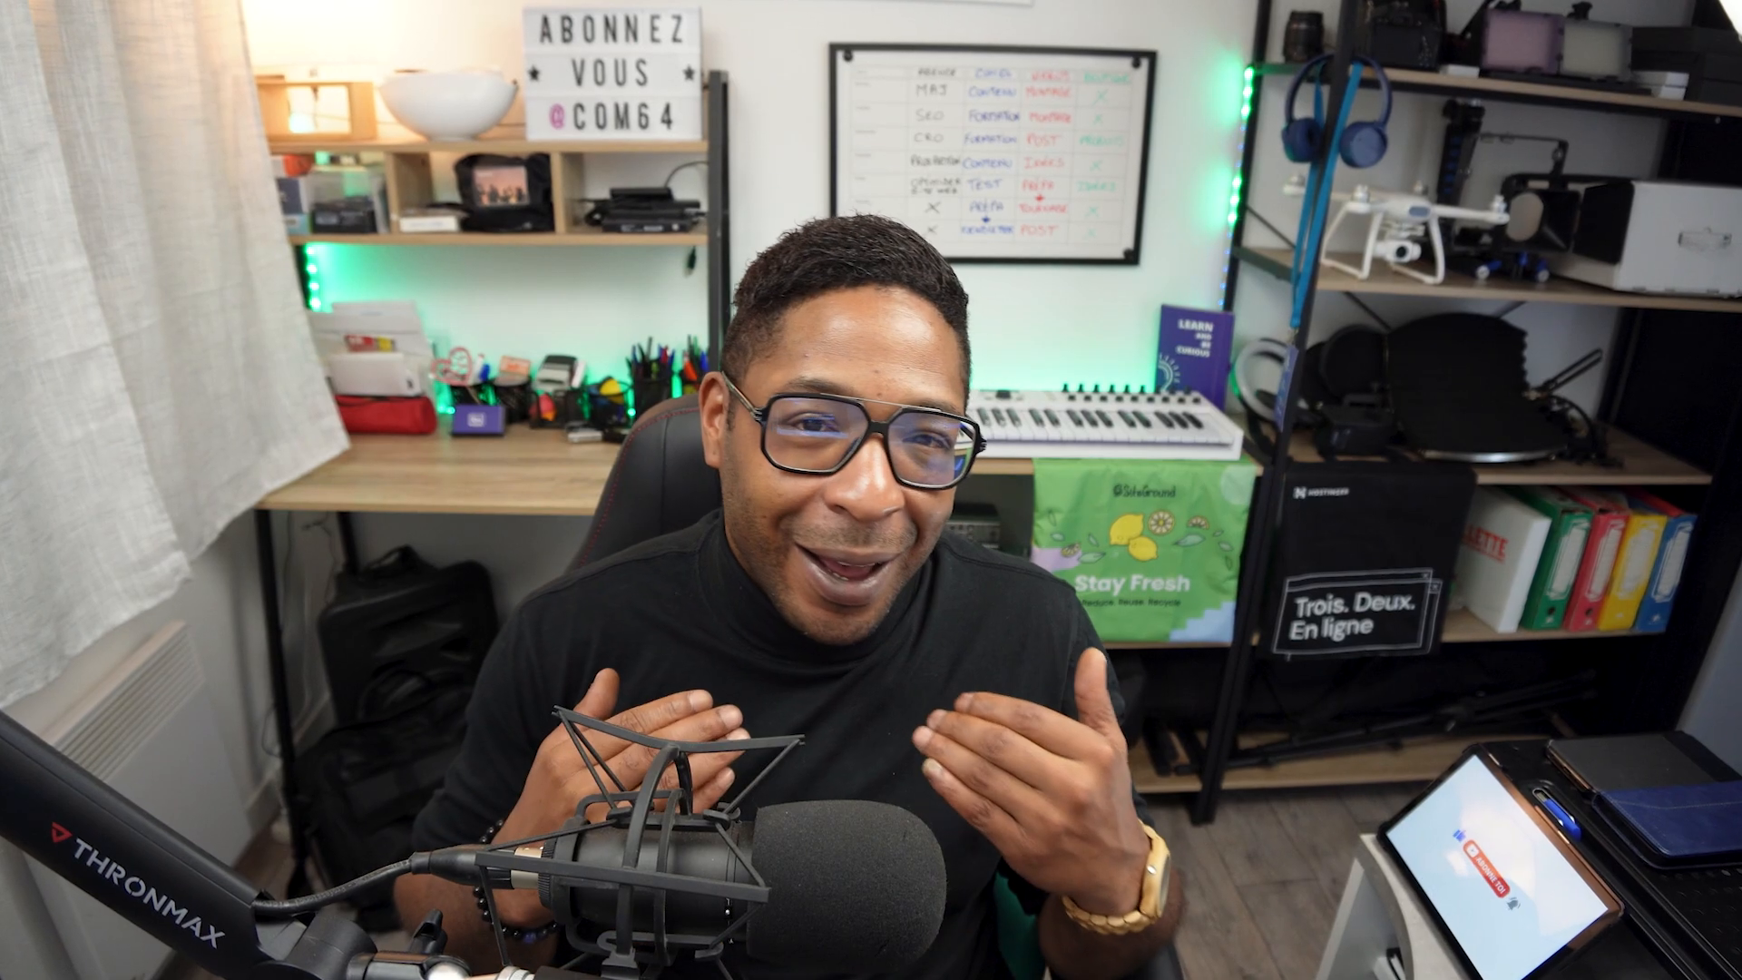